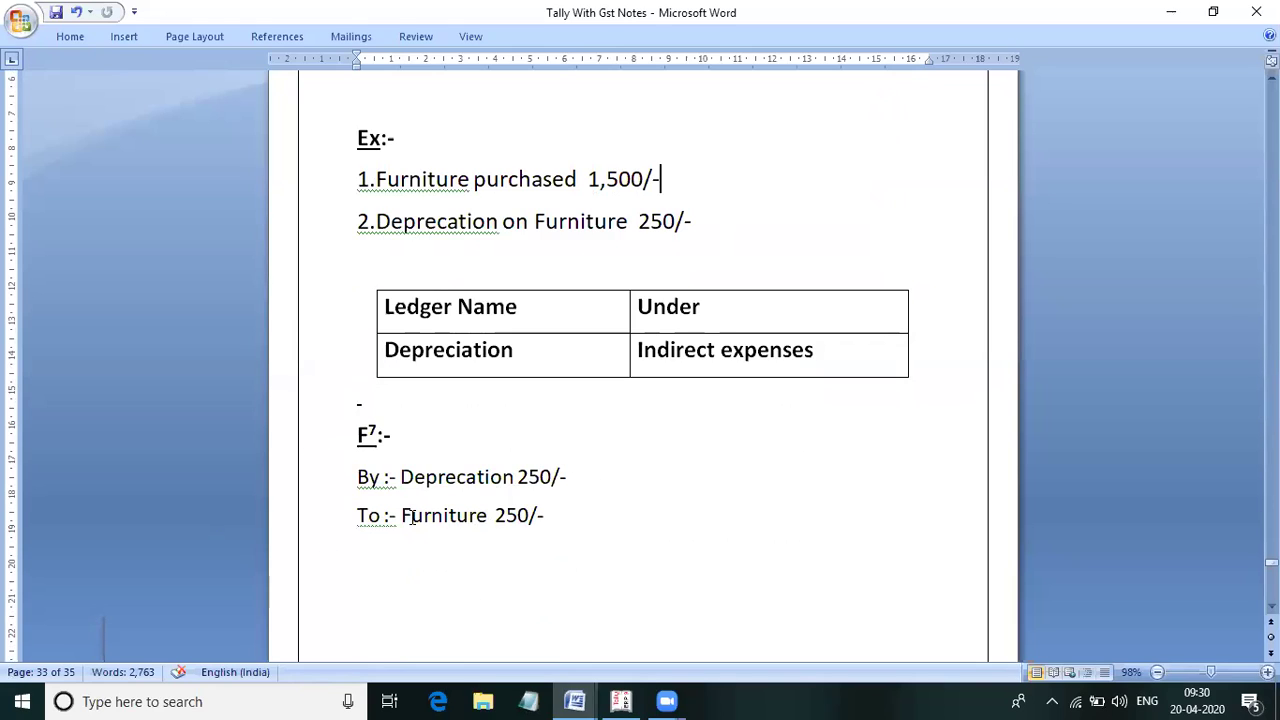
- Read the Problem 1 transactions and expected results in the Tally With Gst Notes document
{"action": "left_click", "coordinate": [580, 516]}
{"action": "scroll", "coordinate": [570, 516], "scroll_direction": "down", "scroll_amount": 2}
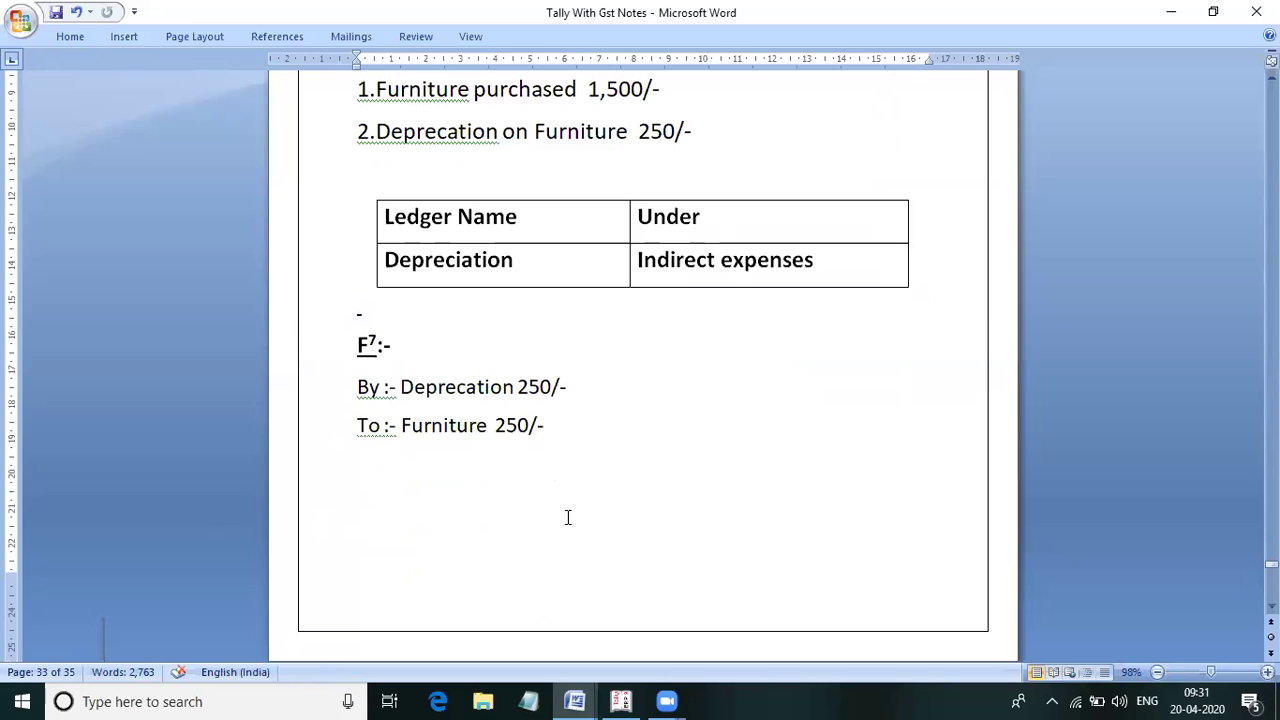
{"action": "scroll", "coordinate": [589, 489], "scroll_direction": "down", "scroll_amount": 3}
{"action": "scroll", "coordinate": [591, 490], "scroll_direction": "down", "scroll_amount": 1}
{"action": "scroll", "coordinate": [591, 490], "scroll_direction": "down", "scroll_amount": 7}
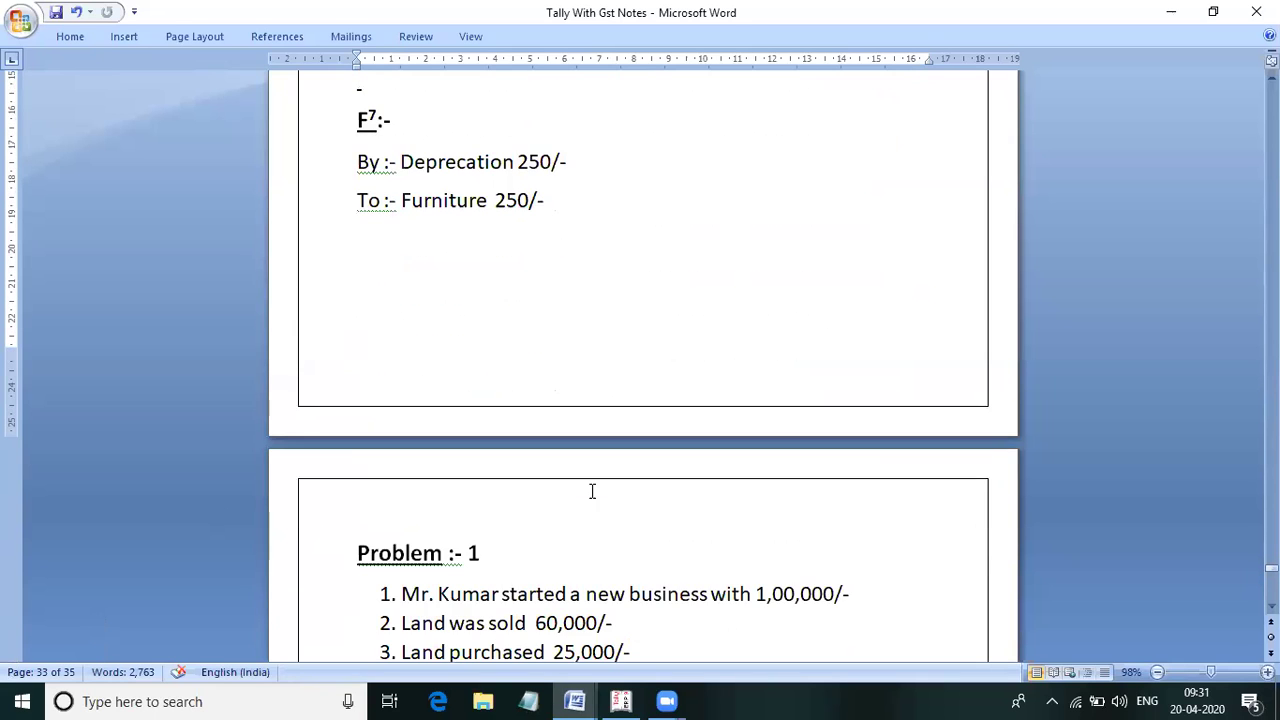
{"action": "scroll", "coordinate": [592, 490], "scroll_direction": "down", "scroll_amount": 2}
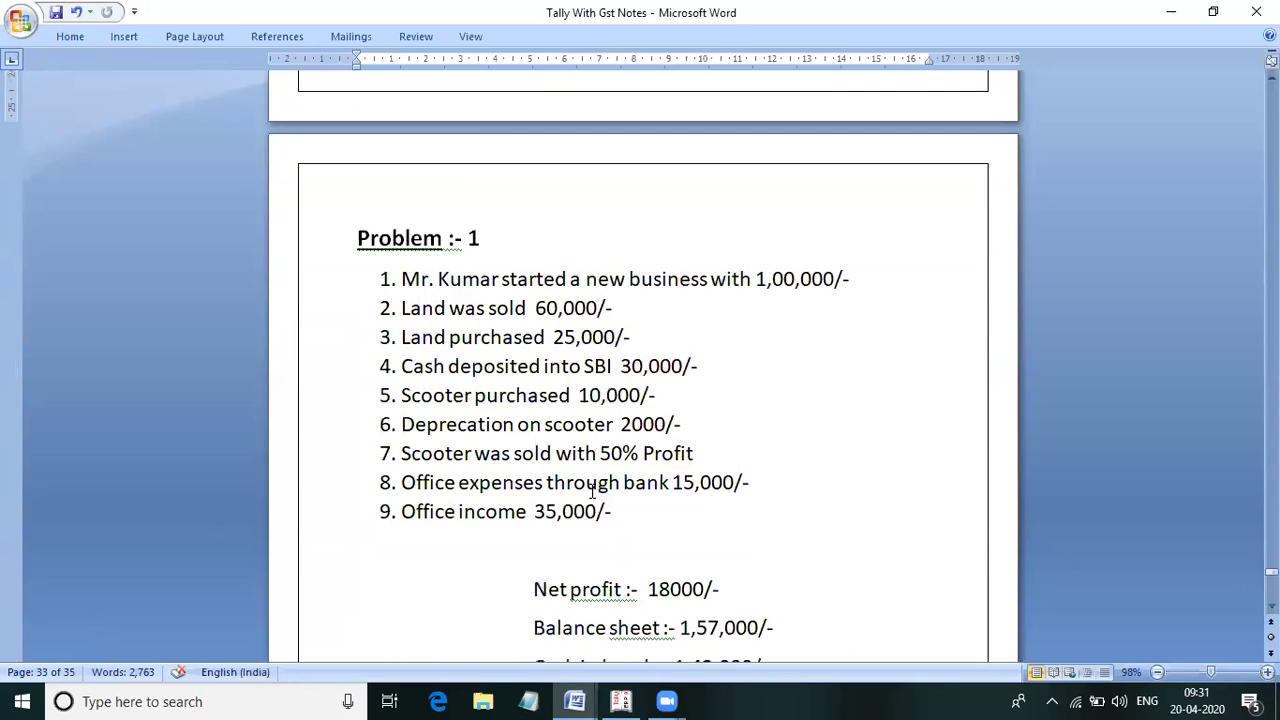
{"action": "scroll", "coordinate": [592, 490], "scroll_direction": "down", "scroll_amount": 1}
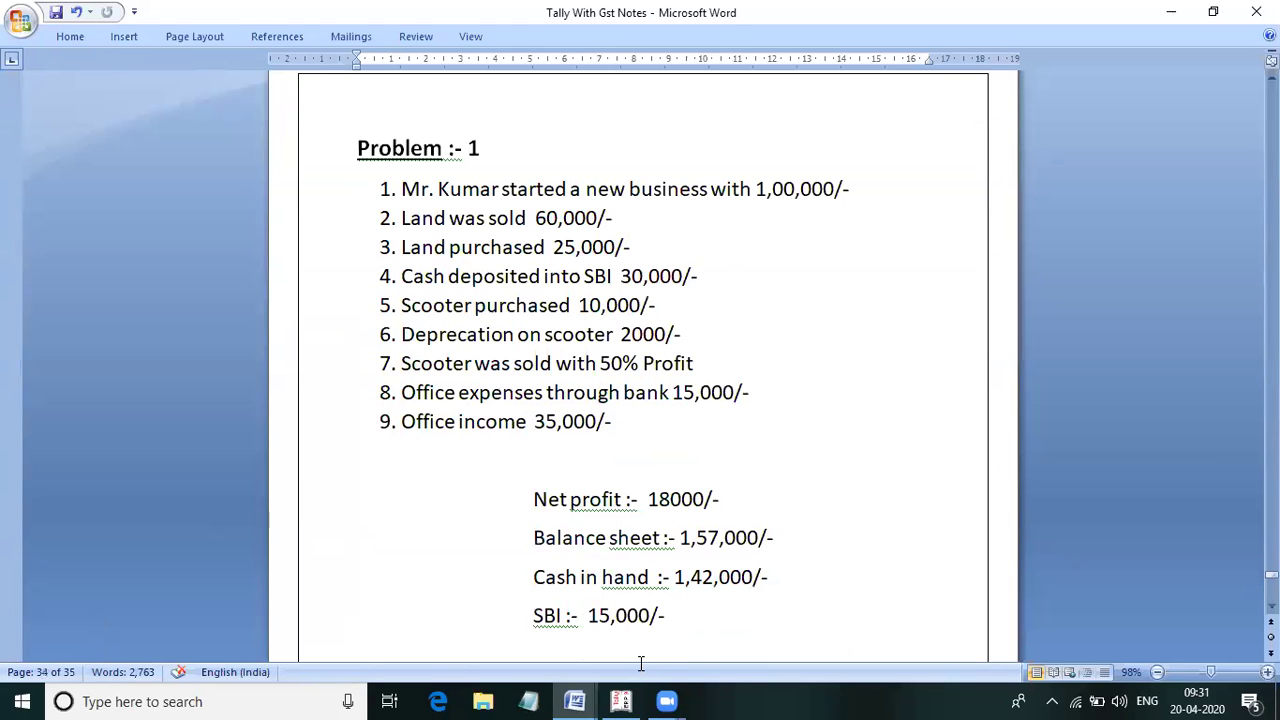
- Switch to Tally.ERP 9 and open a blank company creation form
{"action": "left_click", "coordinate": [620, 700]}
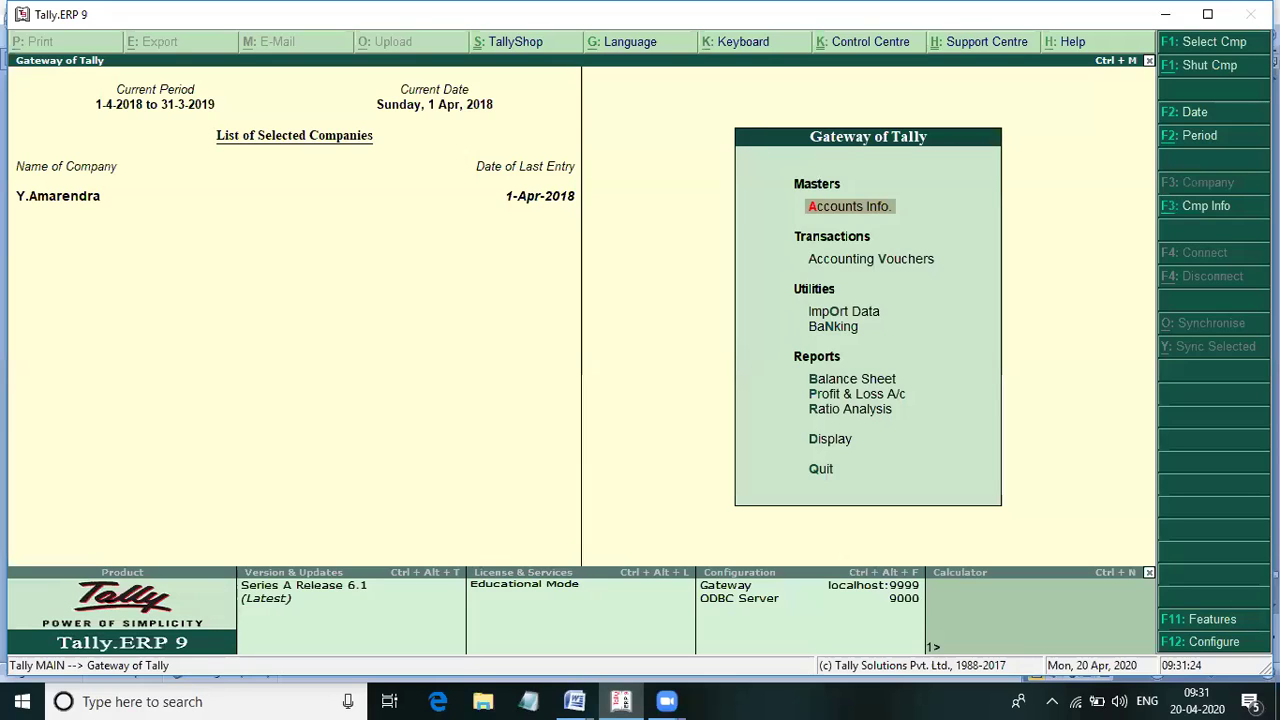
{"action": "key", "text": "alt+F3"}
{"action": "key", "text": "Down"}
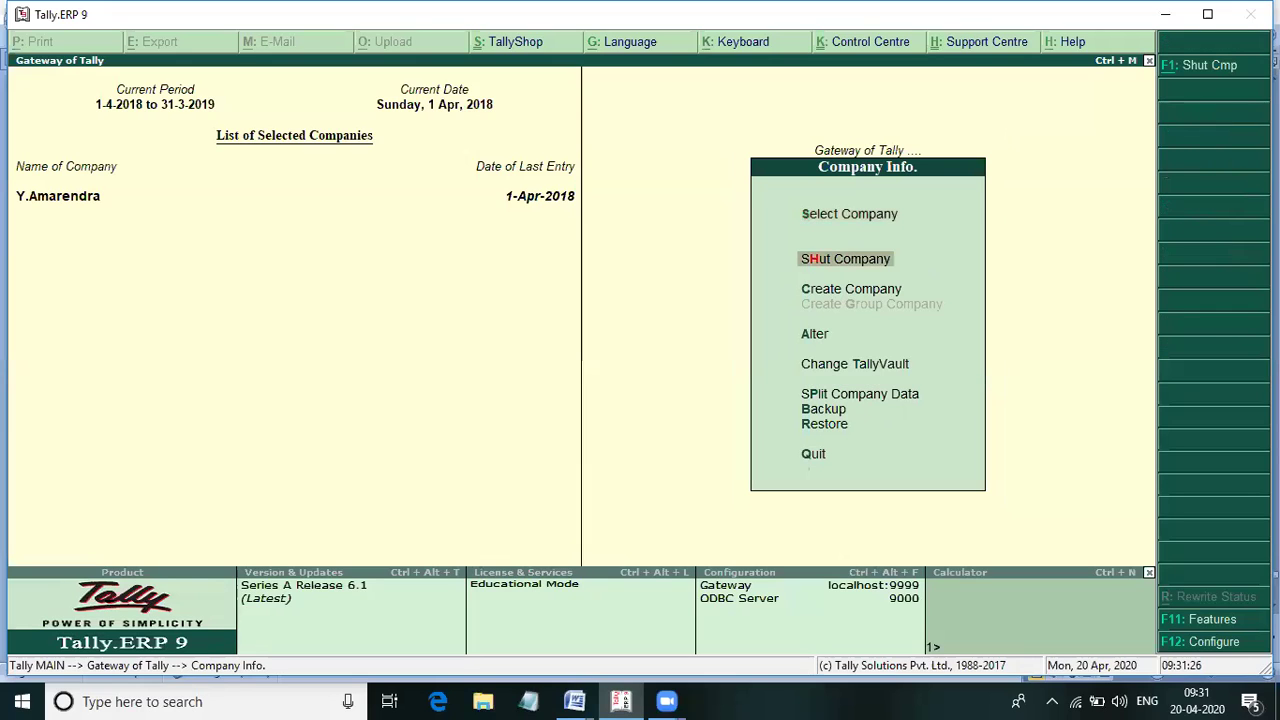
{"action": "key", "text": "Down"}
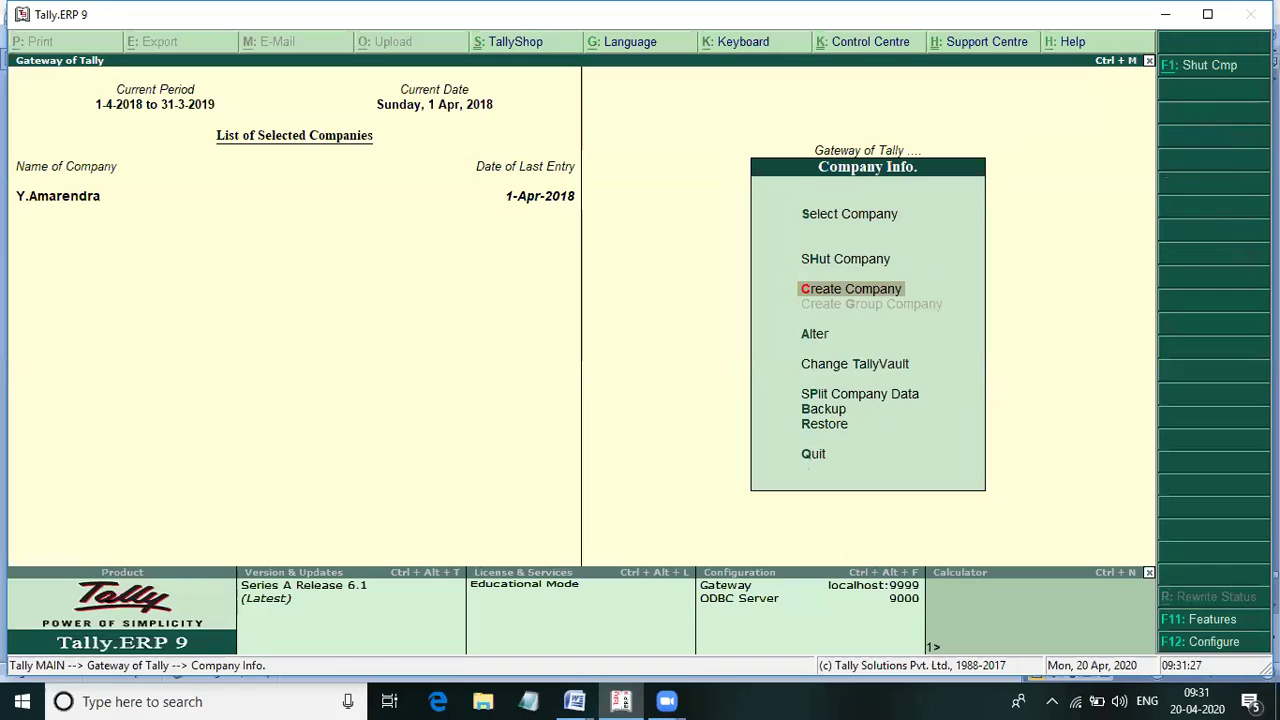
{"action": "key", "text": "Return"}
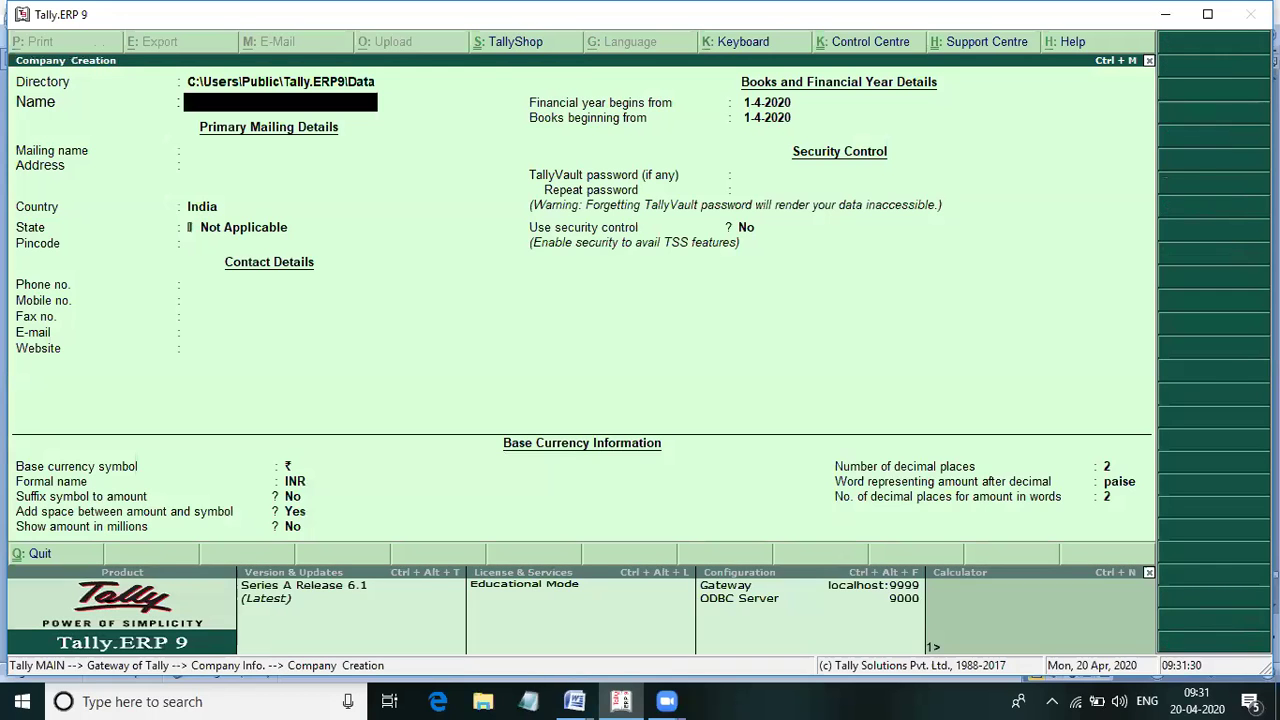
- Check Problem 1 in the Word notes, then enter the business owner's name as company and mailing name in Tally, leaving the address blank
{"action": "key", "text": "alt+Tab"}
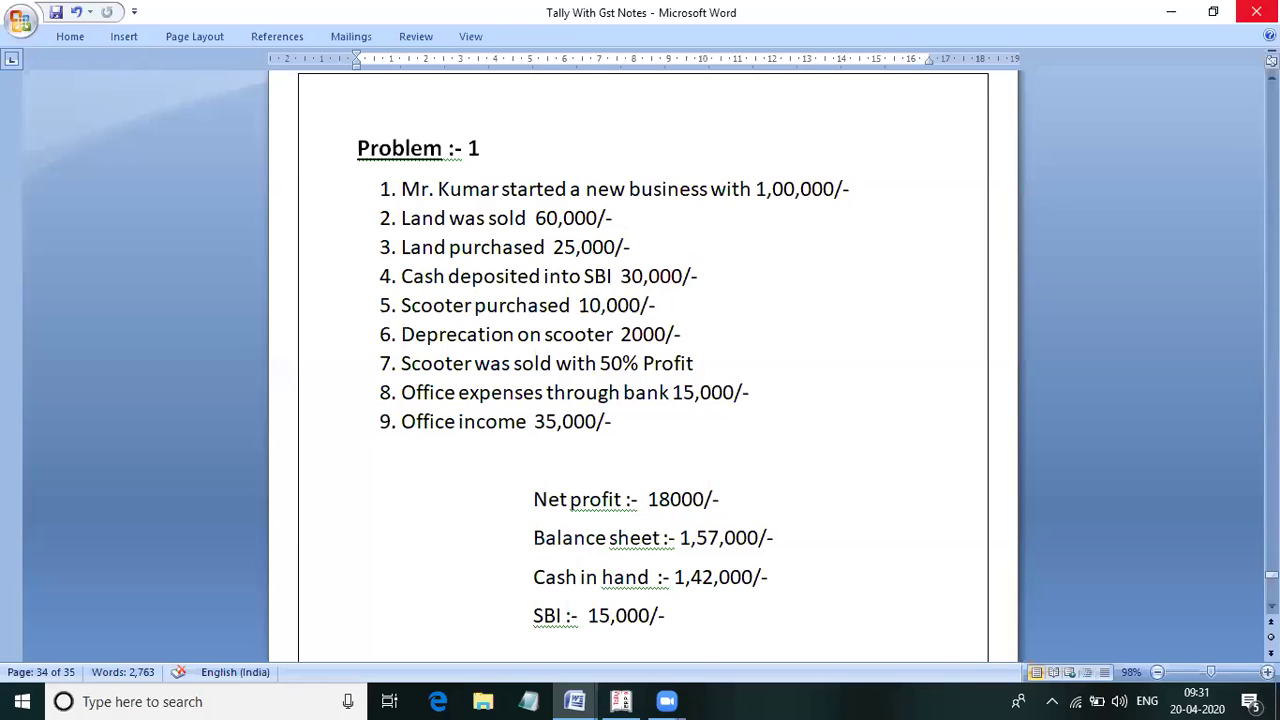
{"action": "key", "text": "alt"}
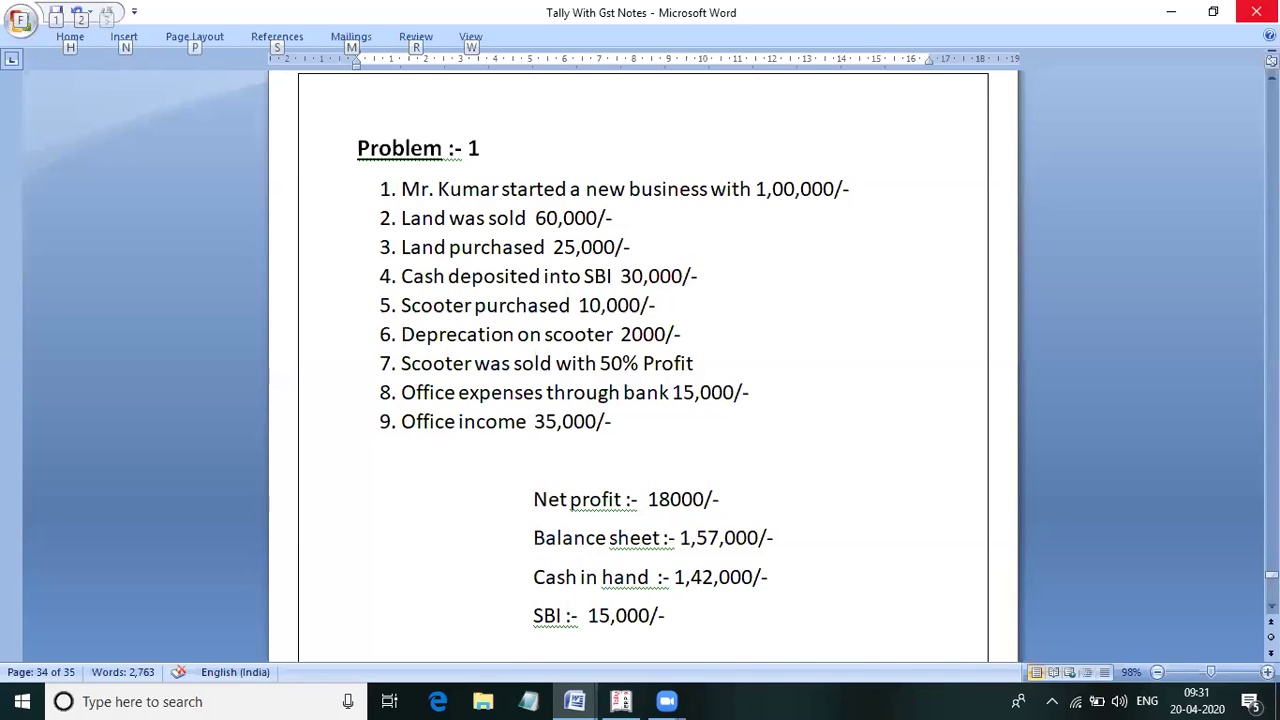
{"action": "key", "text": "alt+Tab"}
{"action": "type", "text": "Mr"}
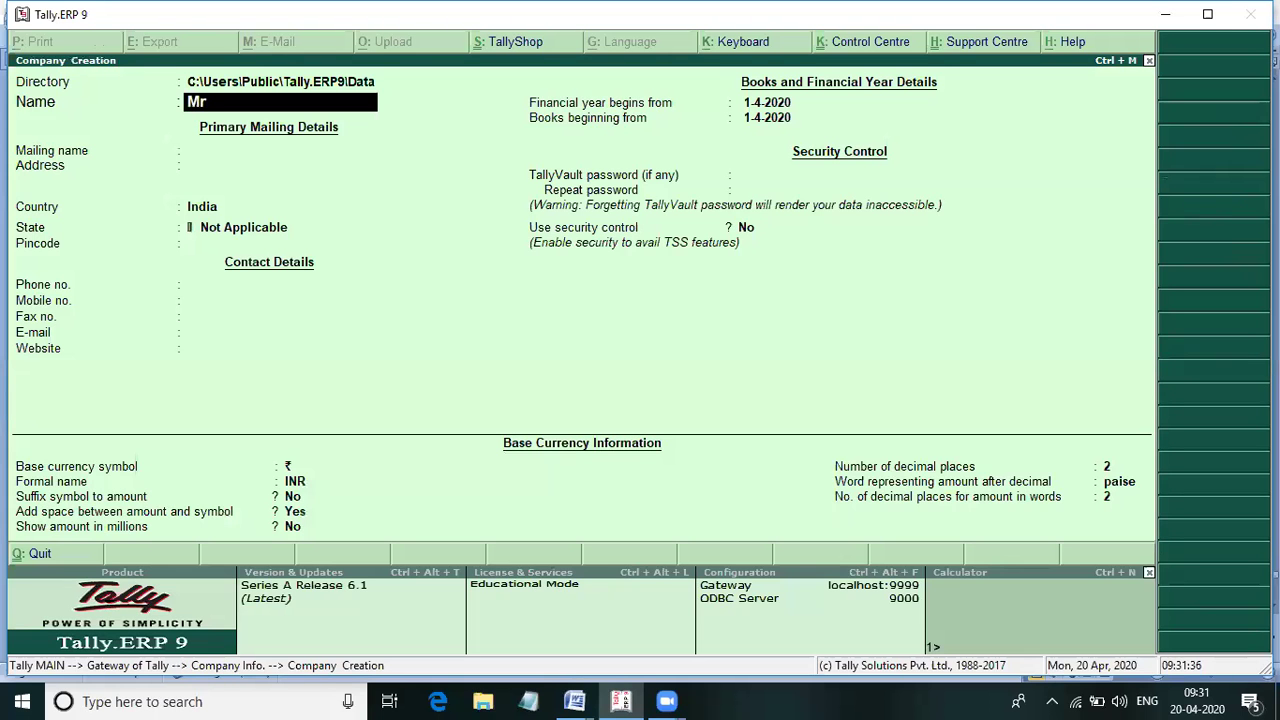
{"action": "type", "text": " Kumar"}
{"action": "key", "text": "Return"}
{"action": "key", "text": "Return"}
{"action": "key", "text": "Return"}
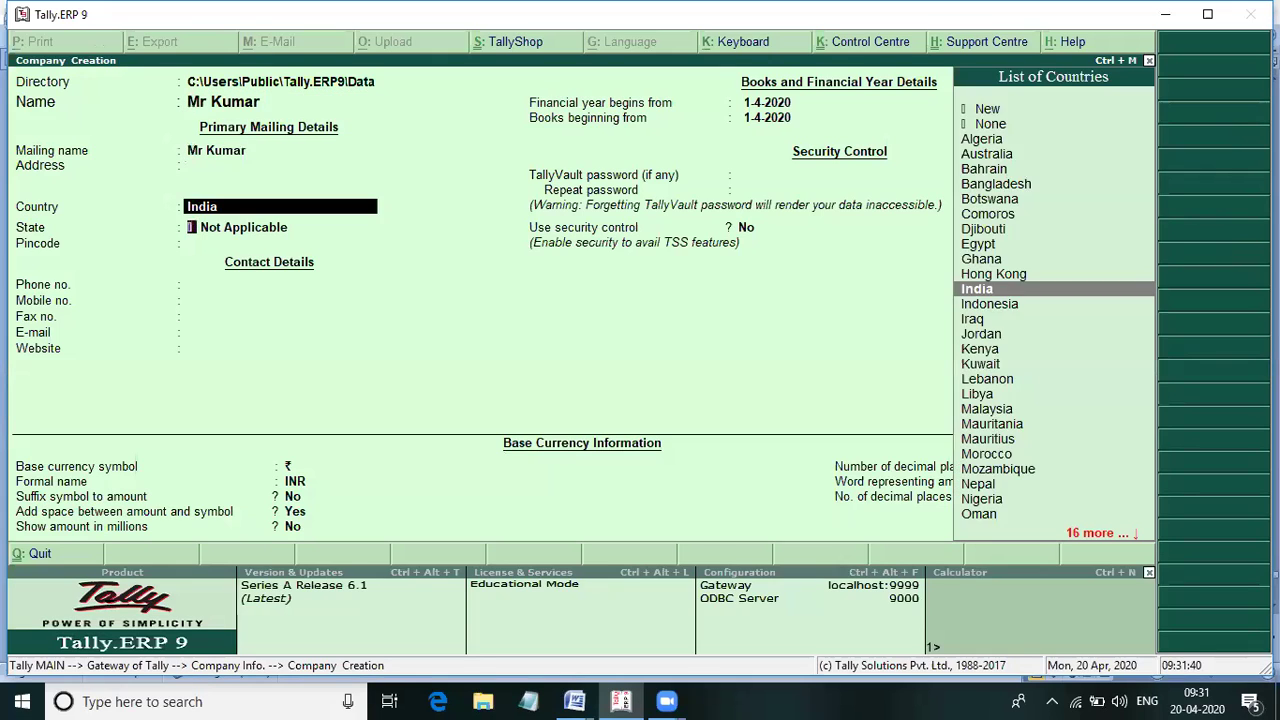
- Set the company's country to India and state to Andhra Pradesh, then save the company
{"action": "key", "text": "Return"}
{"action": "key", "text": "Down"}
{"action": "key", "text": "Down"}
{"action": "key", "text": "Down"}
{"action": "key", "text": "Up"}
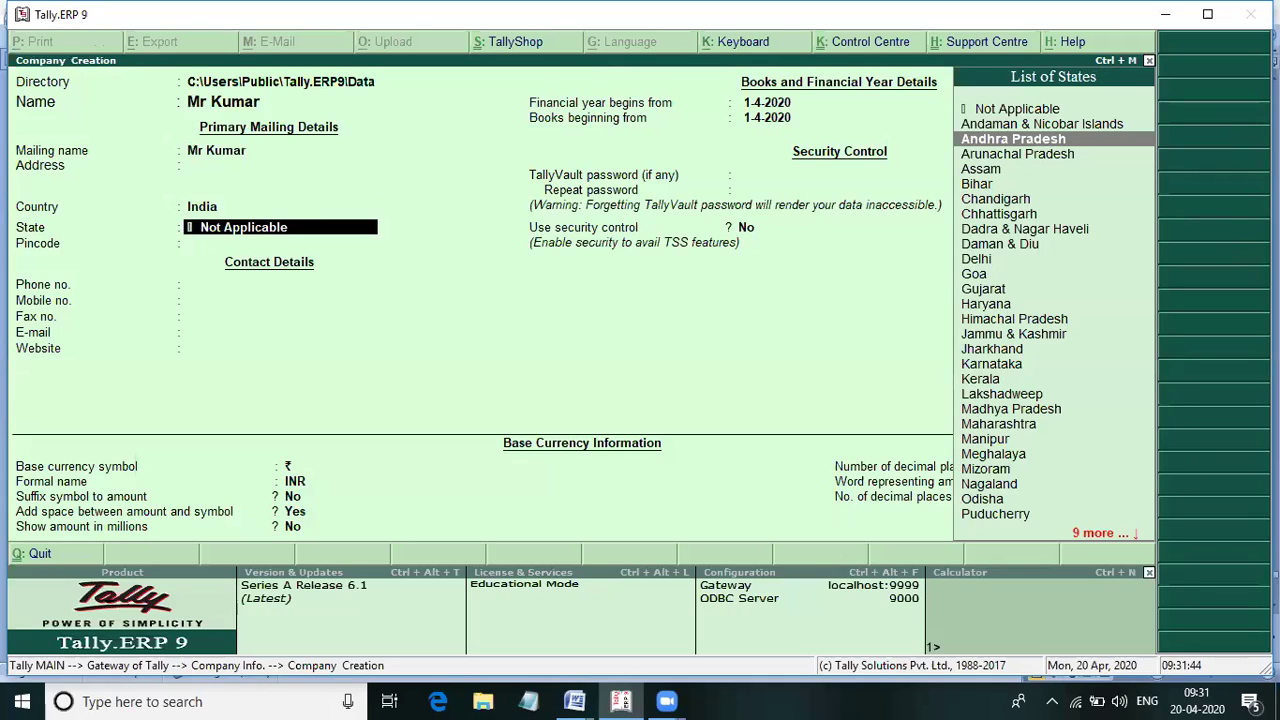
{"action": "key", "text": "Return"}
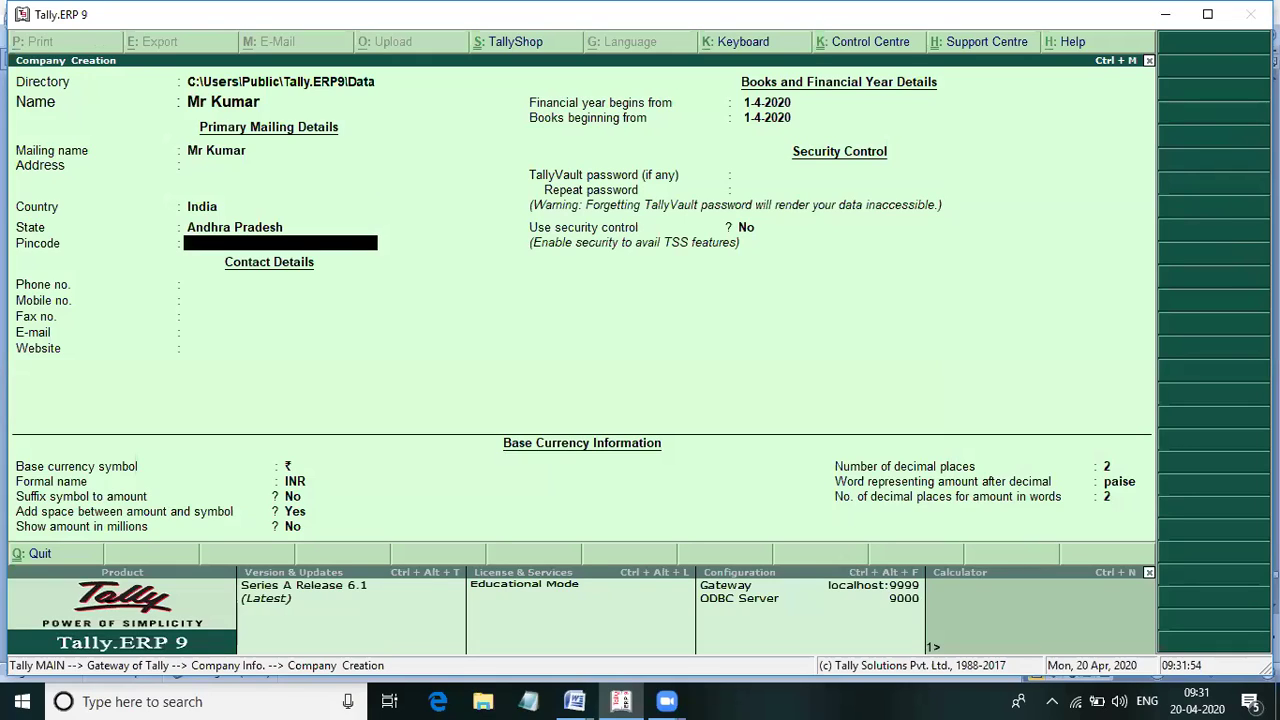
{"action": "key", "text": "ctrl+a"}
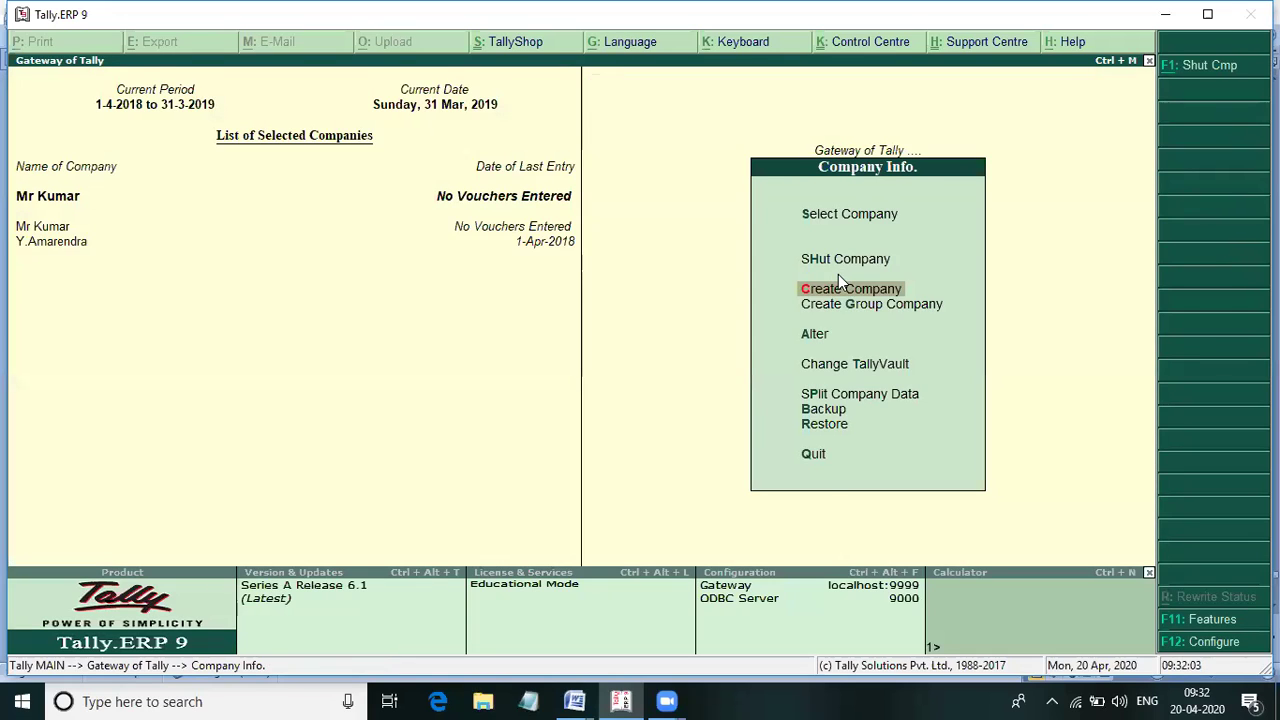
- Open multiple ledger creation for the new company with All Items as the group
{"action": "key", "text": "Escape"}
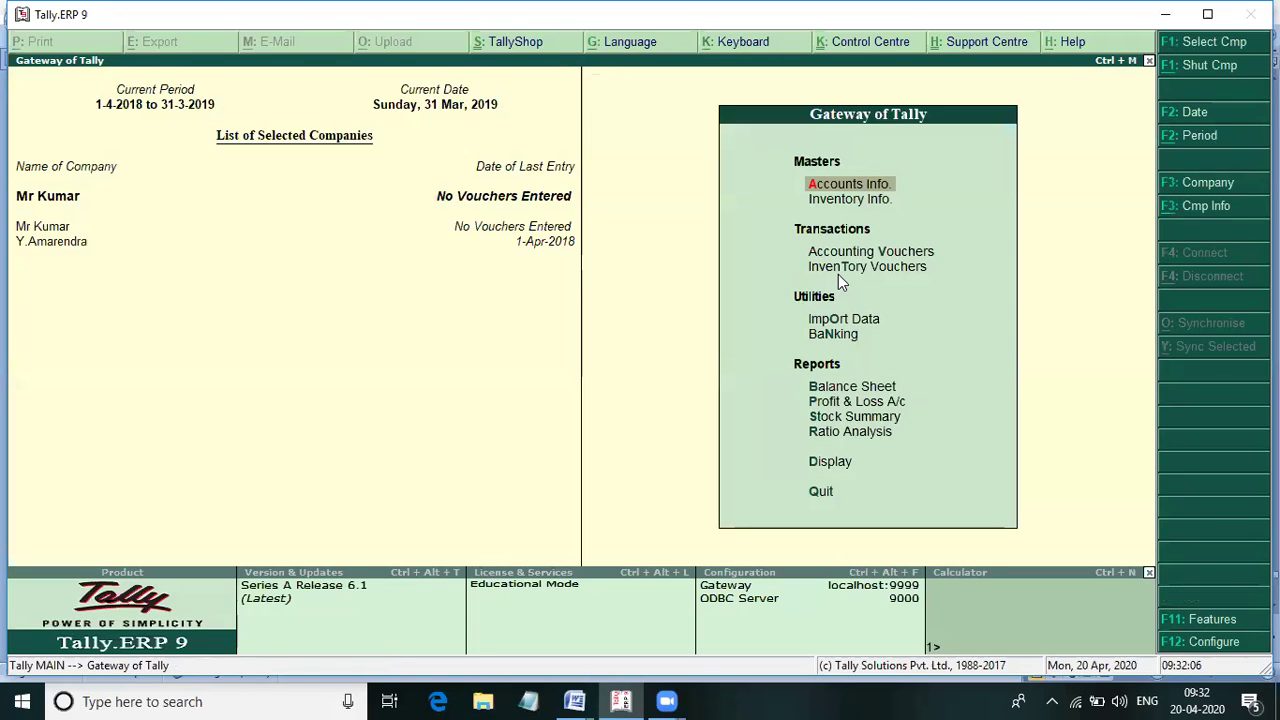
{"action": "key", "text": "Return"}
{"action": "key", "text": "Down"}
{"action": "key", "text": "Return"}
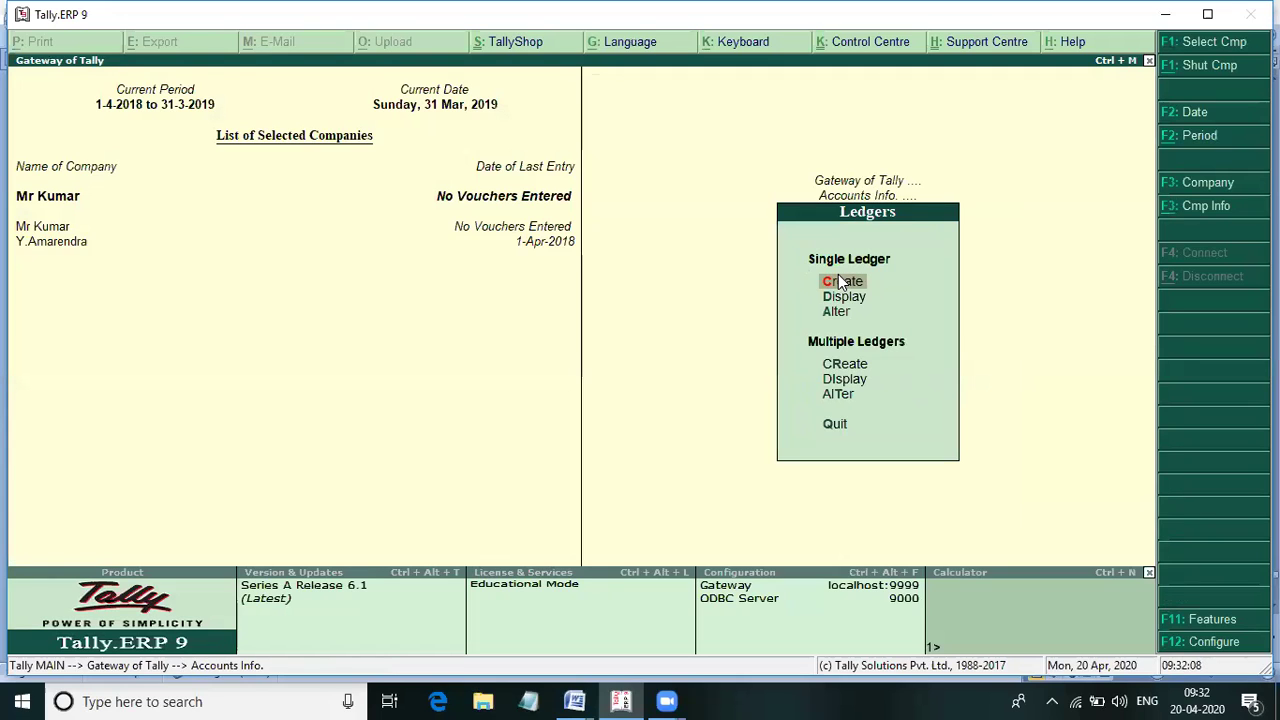
{"action": "key", "text": "Down"}
{"action": "key", "text": "Down"}
{"action": "key", "text": "Down"}
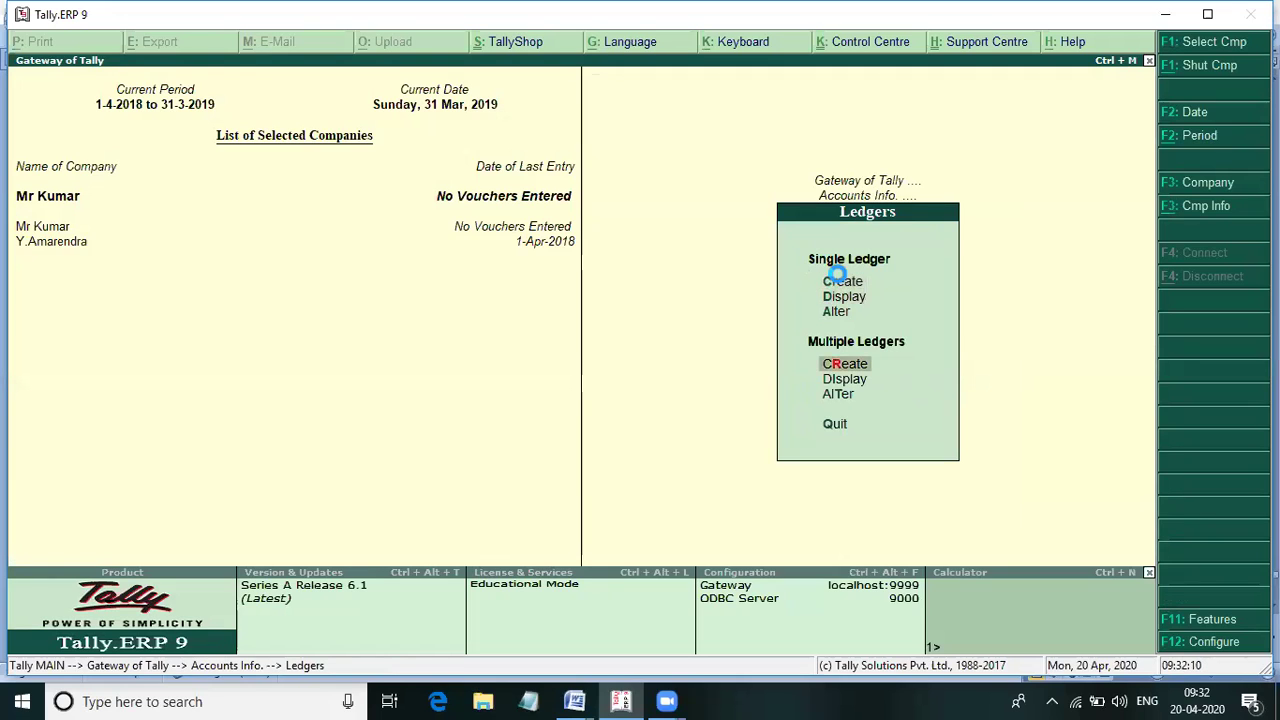
{"action": "key", "text": "Return"}
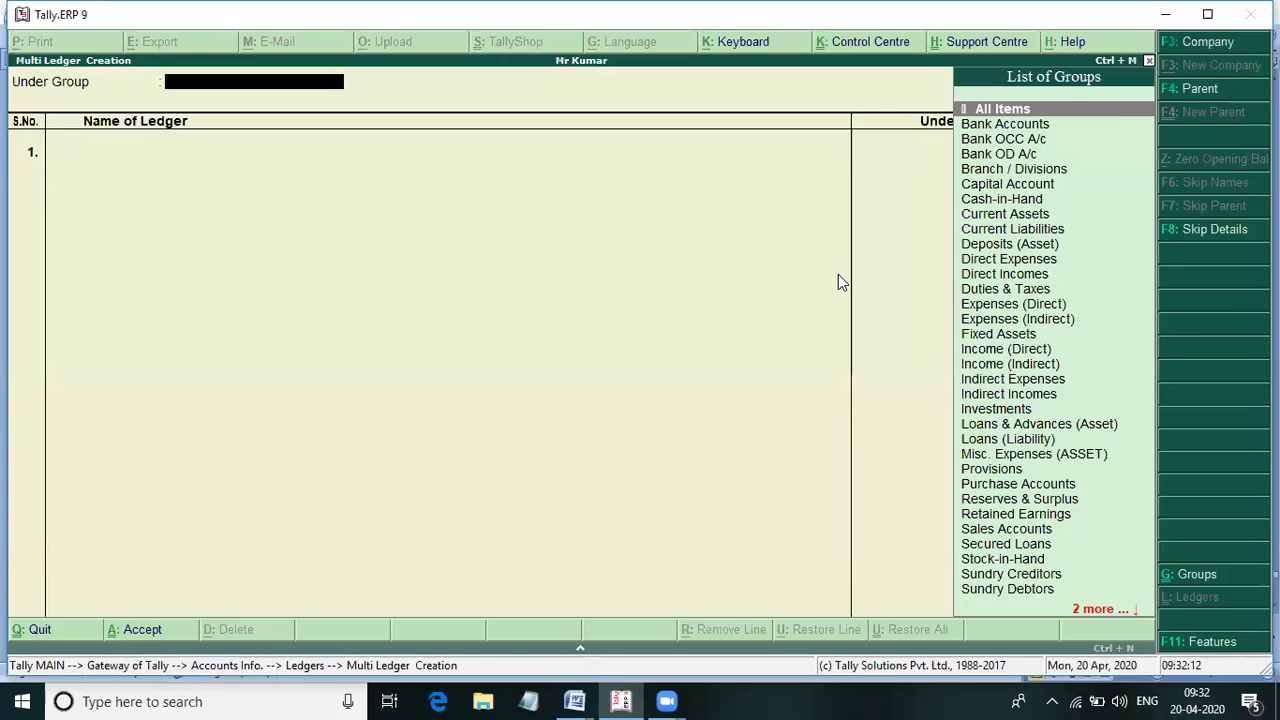
{"action": "key", "text": "Return"}
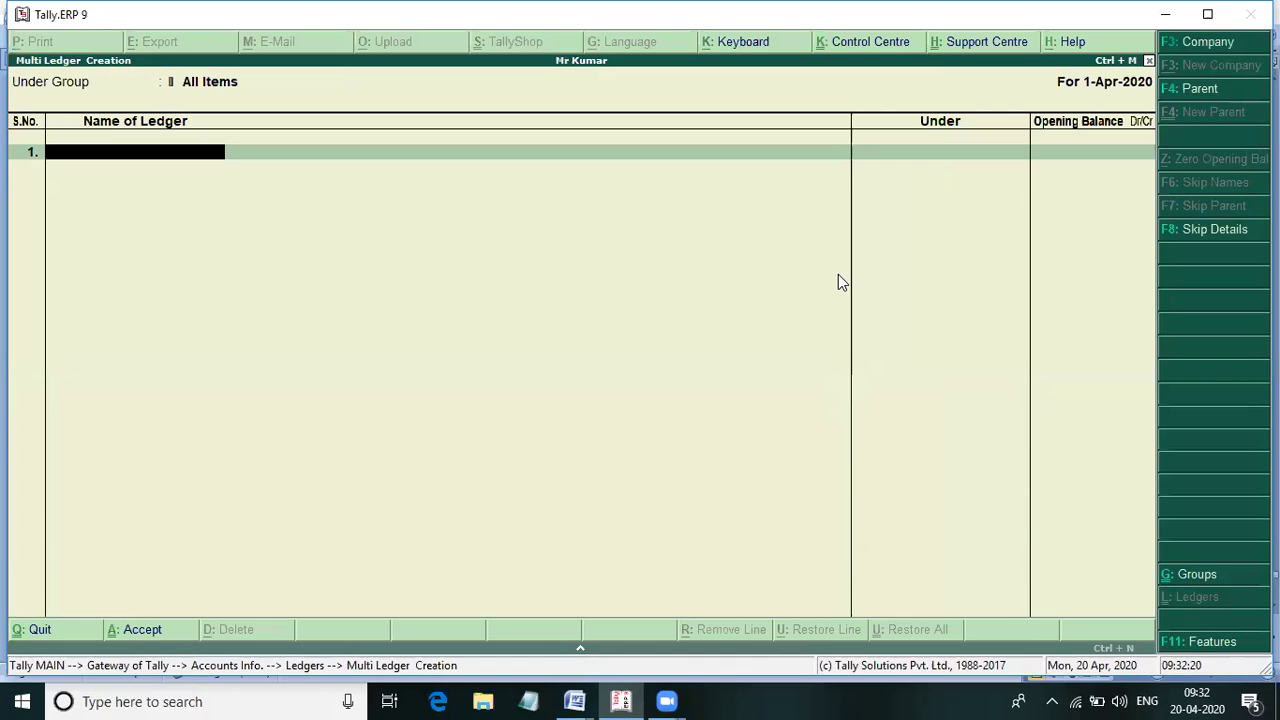
- Add a ledger in the business owner's name under Capital Account with no opening balance
{"action": "type", "text": "Mr.Kumar"}
{"action": "key", "text": "Return"}
{"action": "type", "text": "Ca"}
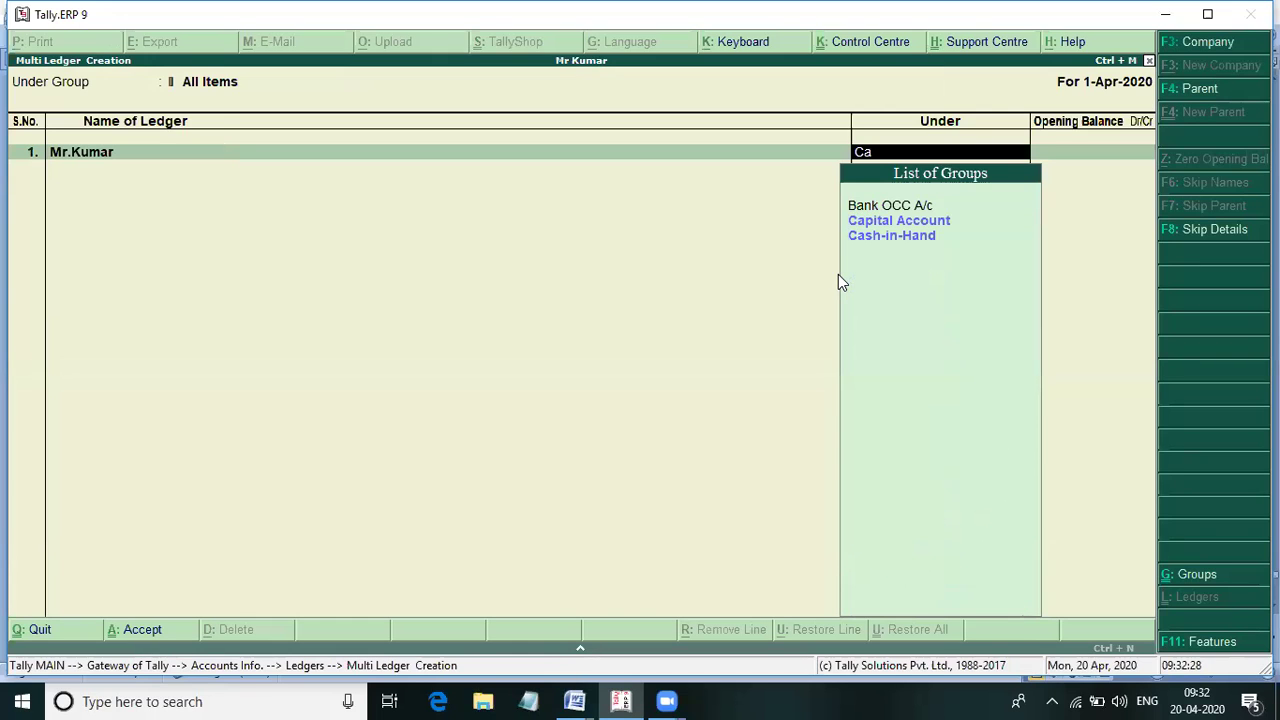
{"action": "key", "text": "Return"}
{"action": "key", "text": "Return"}
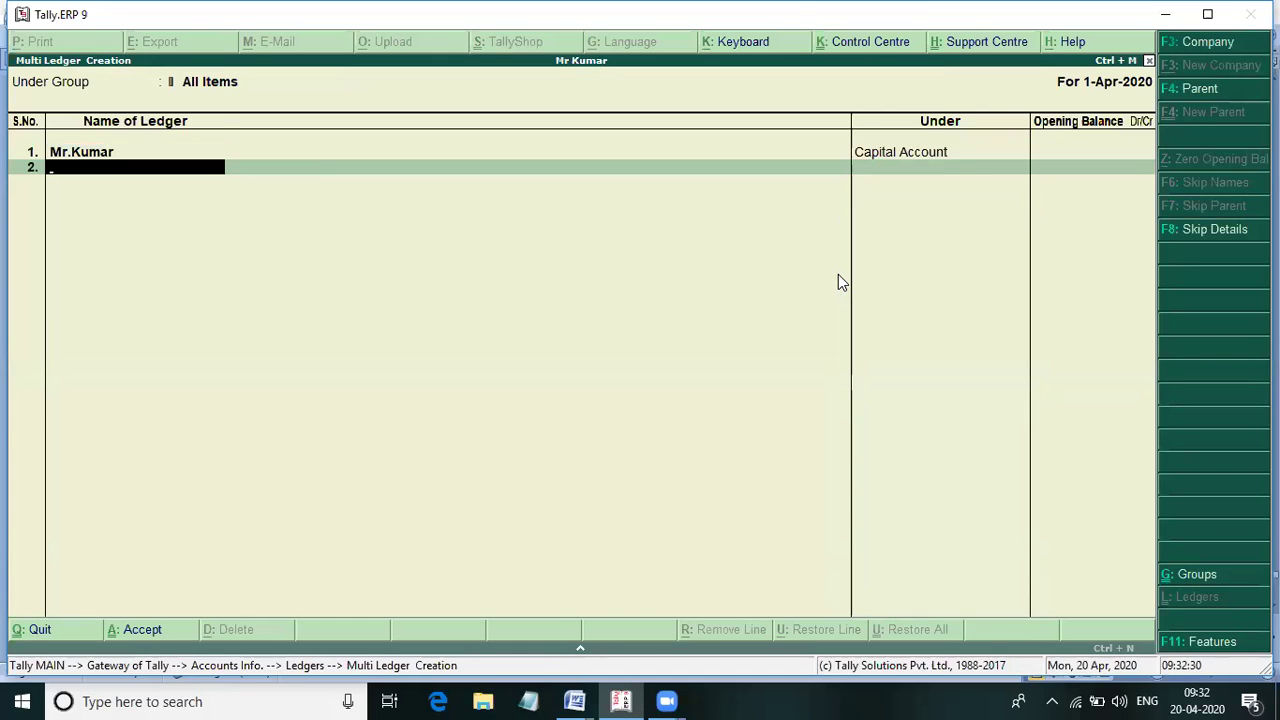
- Check Problem 1 in the Word notes, then add the ledger Land under Fixed Assets in Tally with no opening balance
{"action": "key", "text": "alt+Tab"}
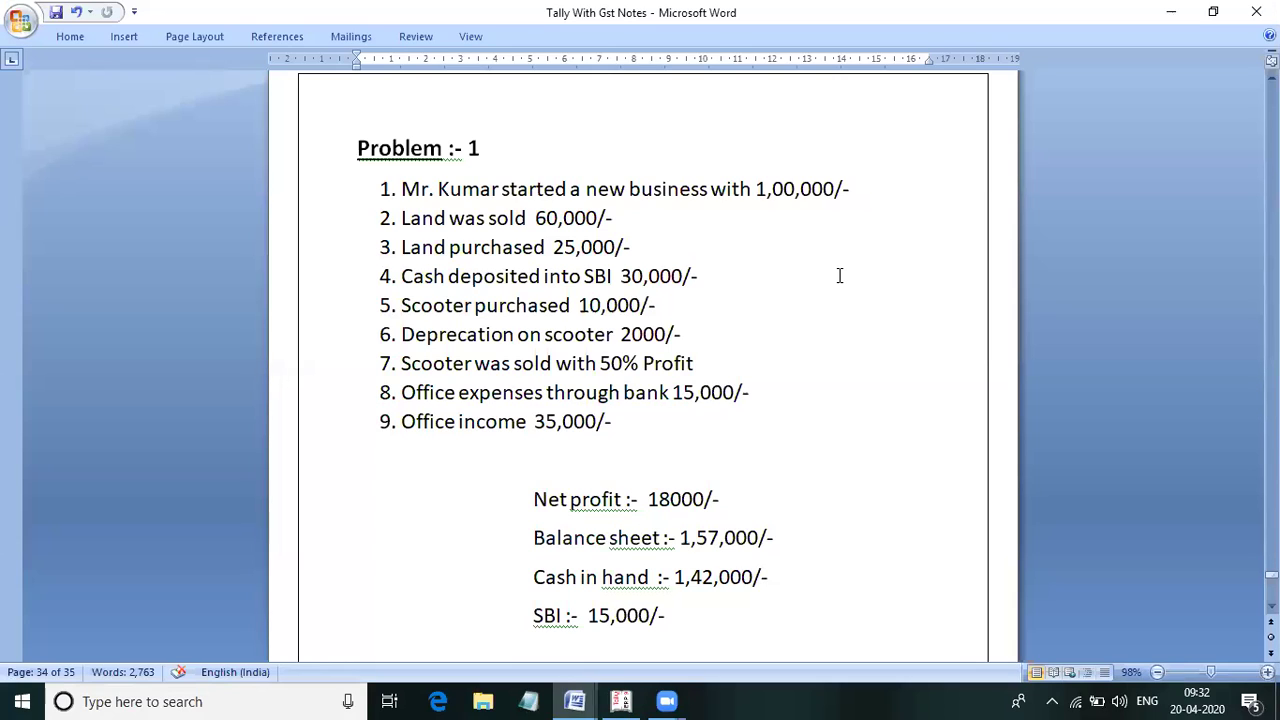
{"action": "key", "text": "alt+Tab"}
{"action": "type", "text": "Land"}
{"action": "key", "text": "Return"}
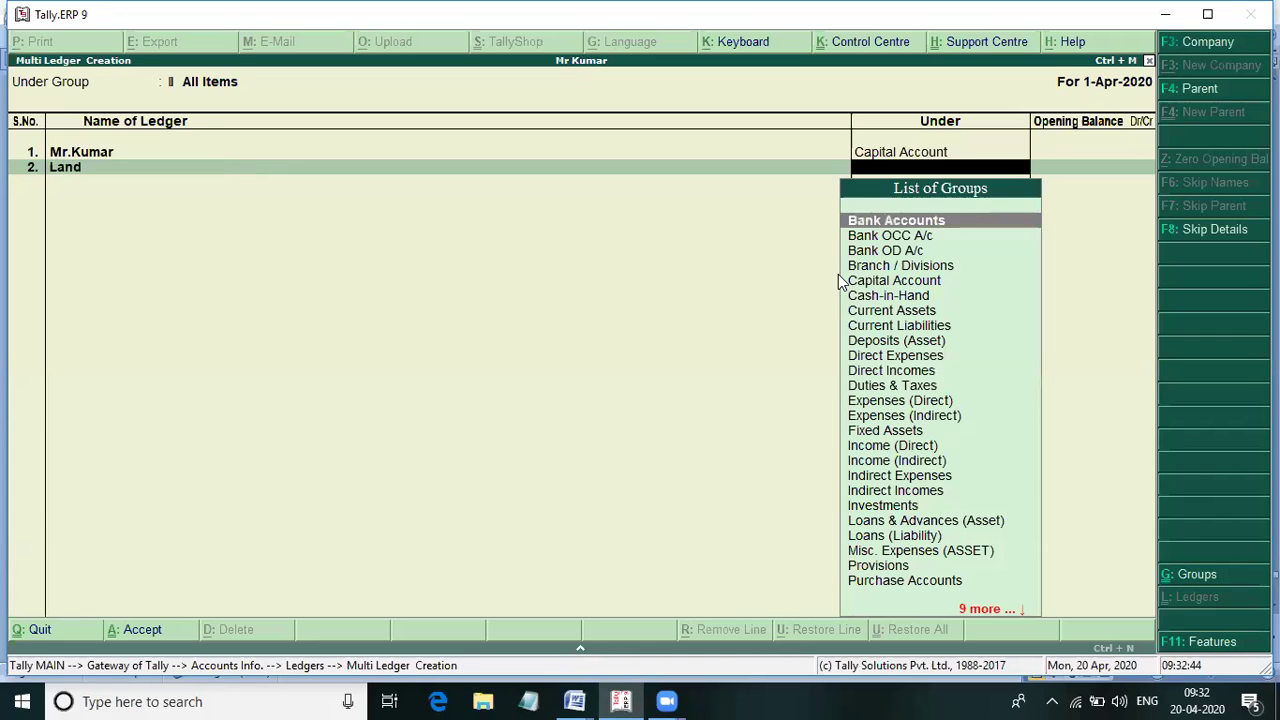
{"action": "type", "text": "F"}
{"action": "key", "text": "Return"}
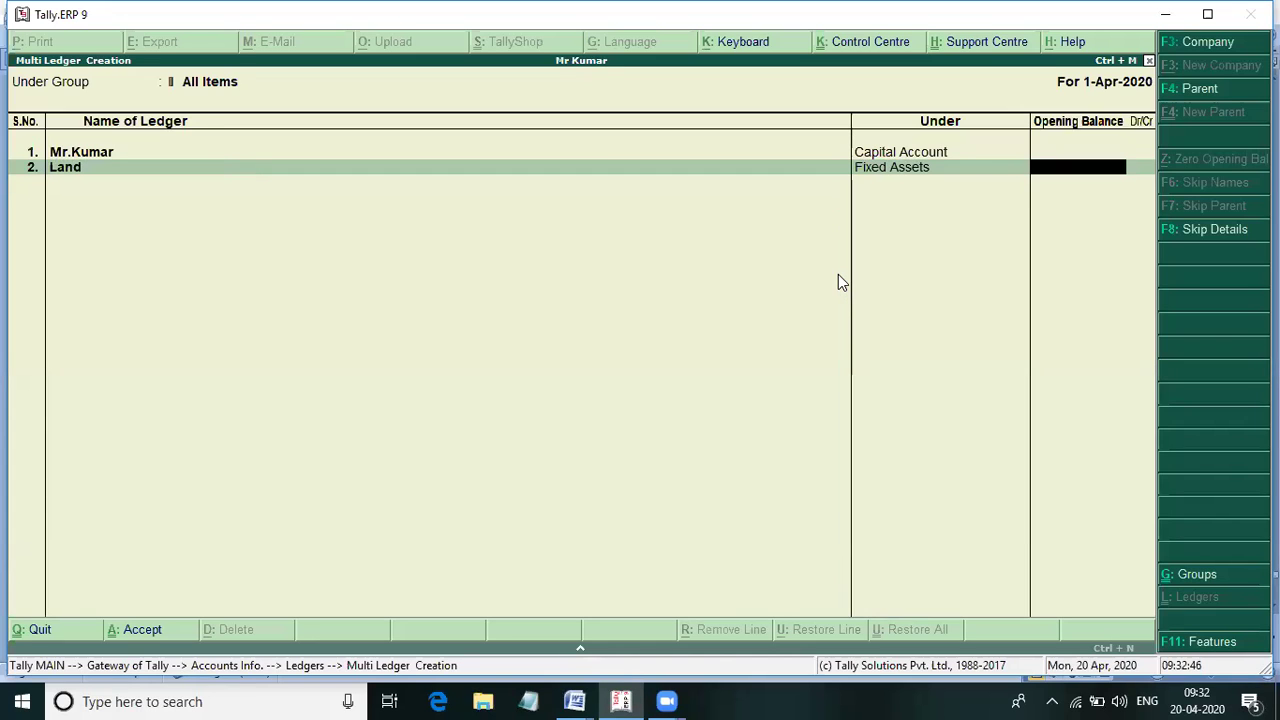
{"action": "key", "text": "Return"}
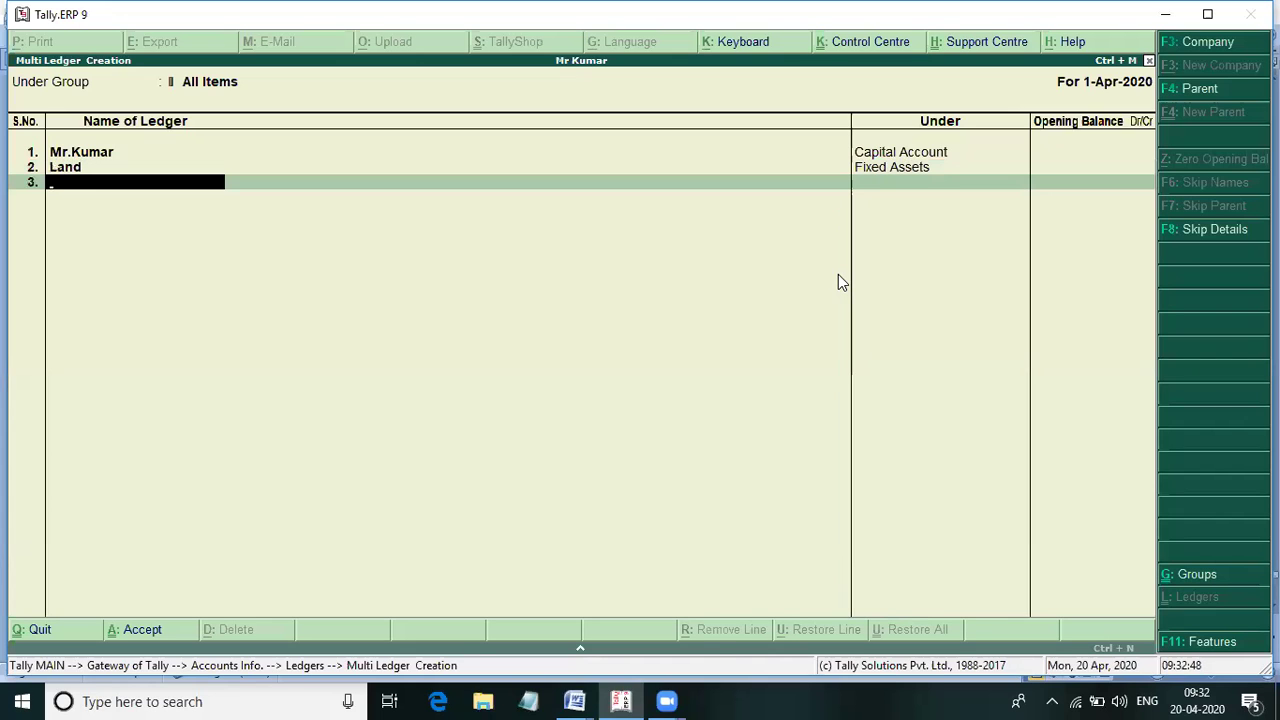
- Consult the Problem 1 notes in Word, then add the ledger Sbi under Bank Accounts in Tally without an opening balance
{"action": "key", "text": "alt+Tab"}
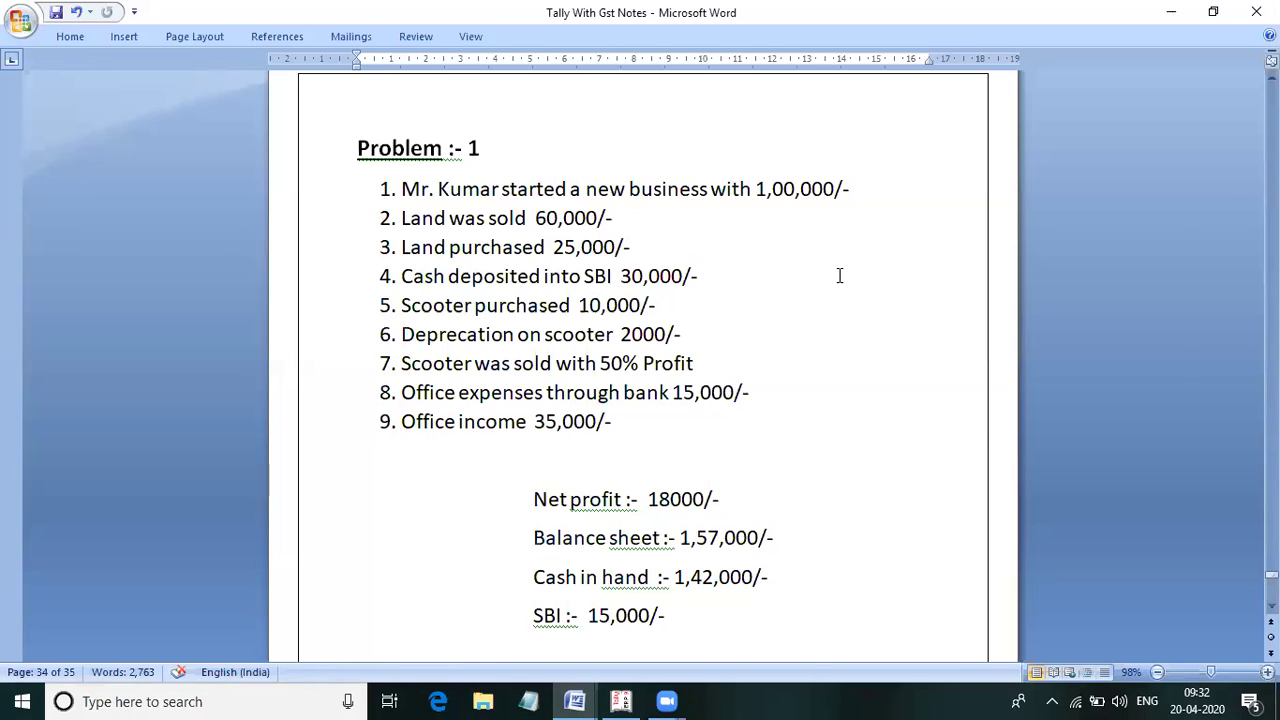
{"action": "key", "text": "alt+Tab"}
{"action": "type", "text": "Sbi"}
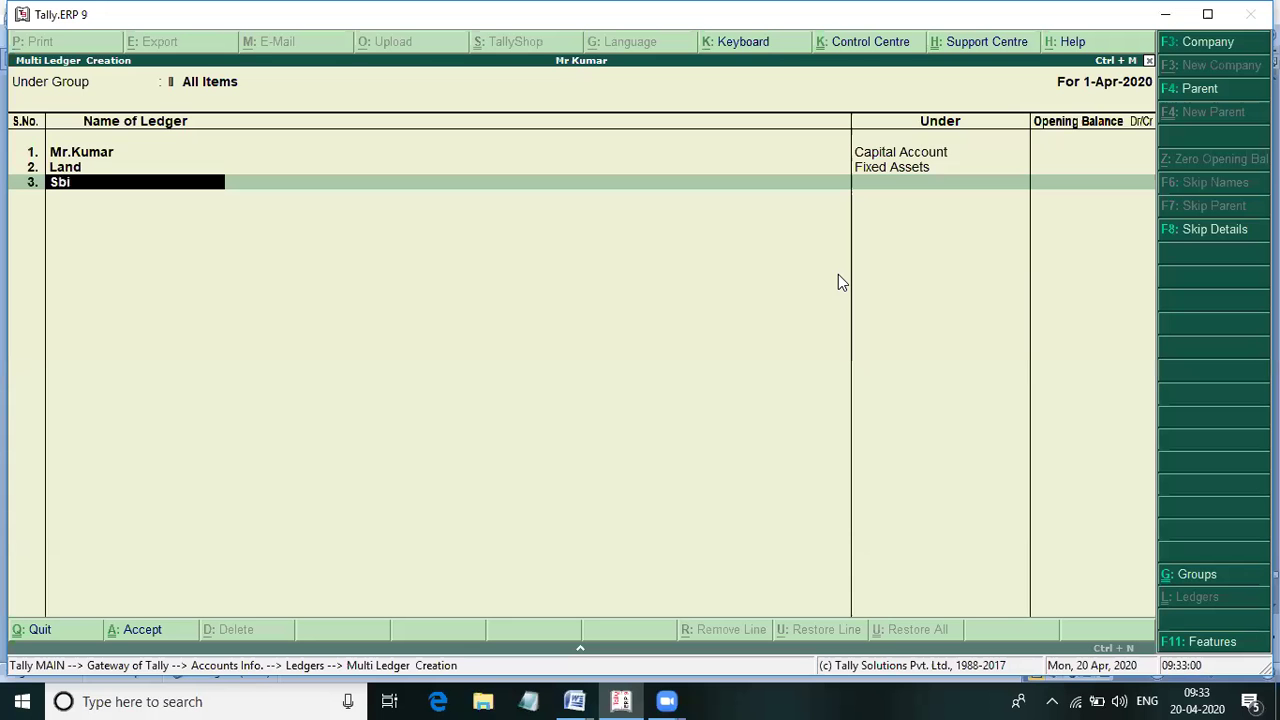
{"action": "key", "text": "Return"}
{"action": "type", "text": "b"}
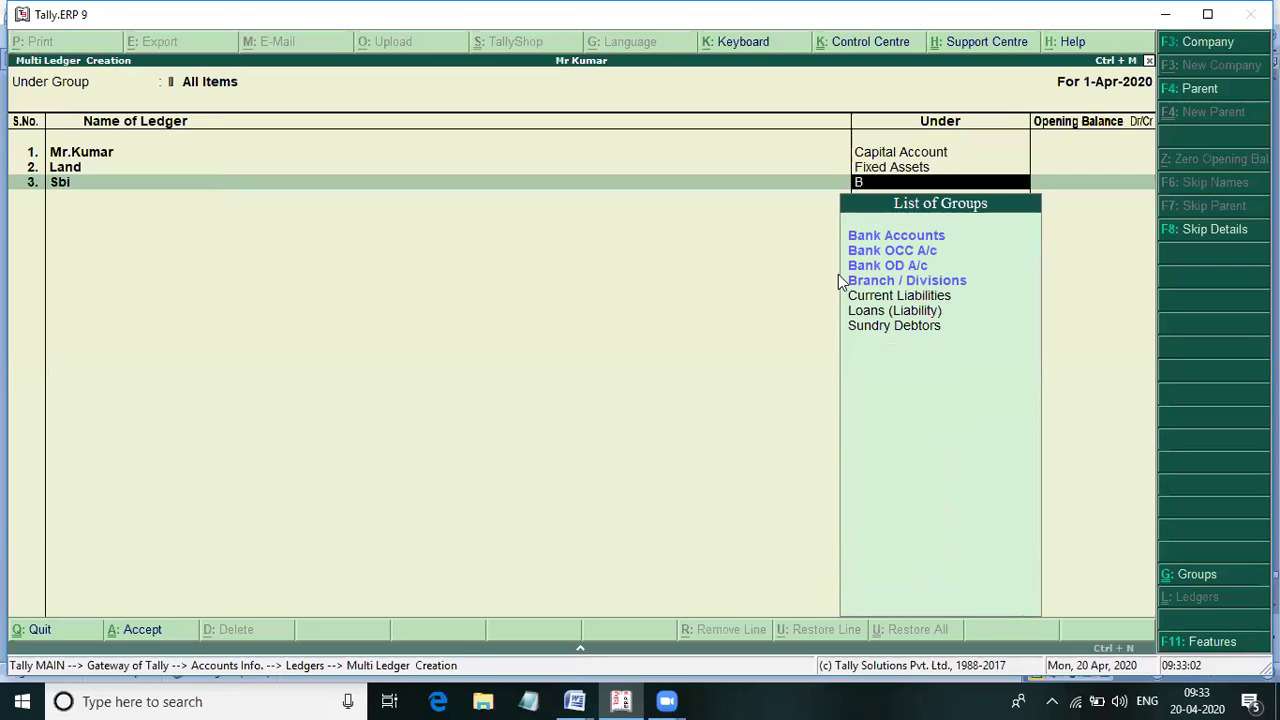
{"action": "key", "text": "Return"}
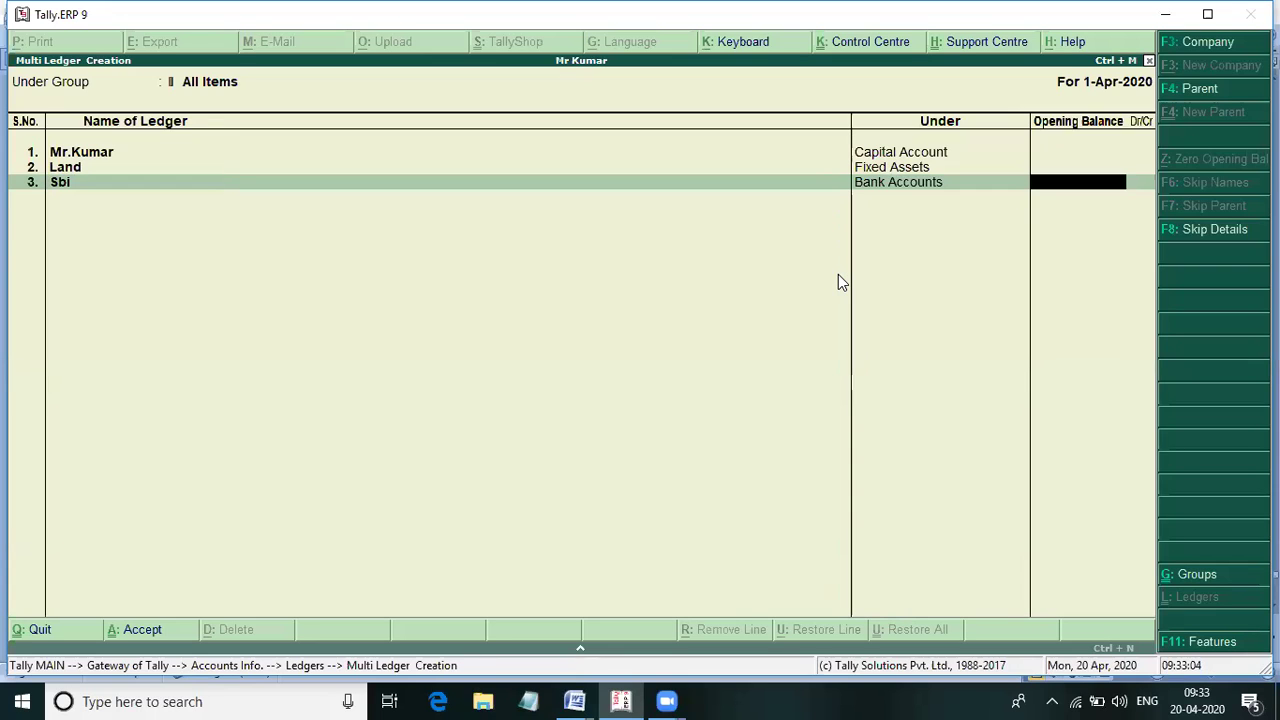
{"action": "key", "text": "Return"}
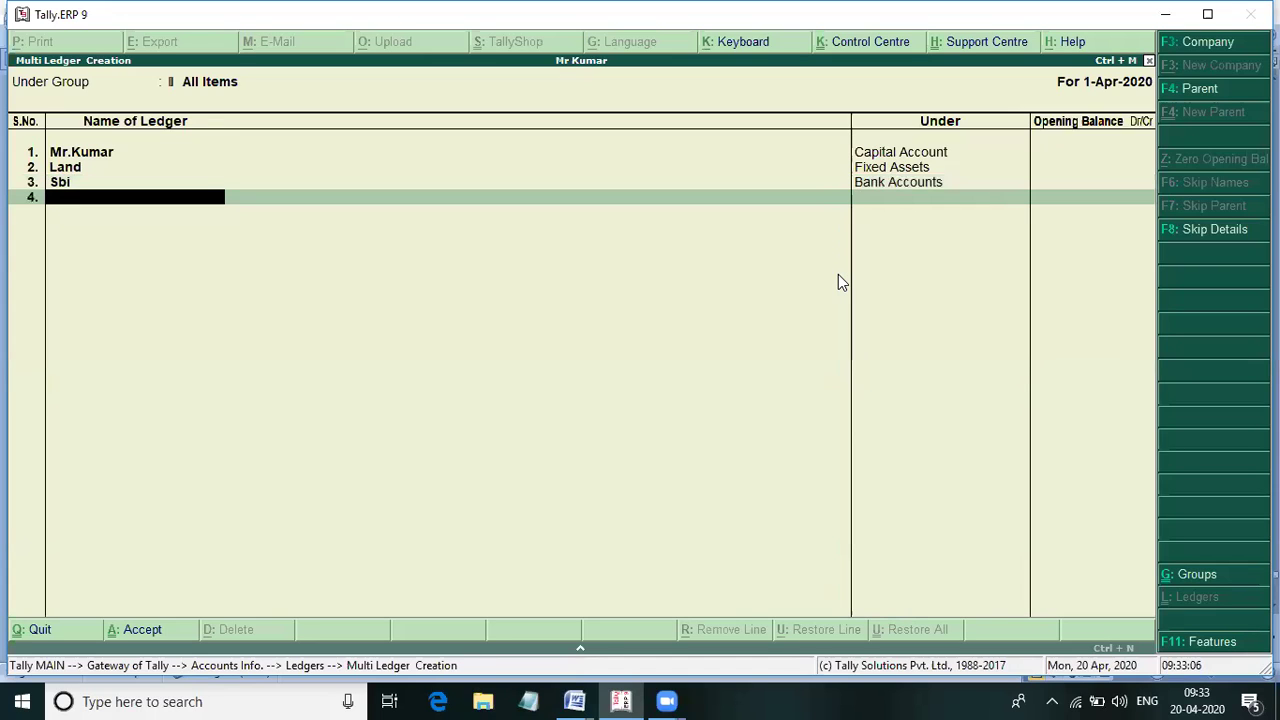
- Highlight the scooter purchase transaction in the Word notes, then add the ledger Scooter under Fixed Assets in Tally
{"action": "key", "text": "alt+Tab"}
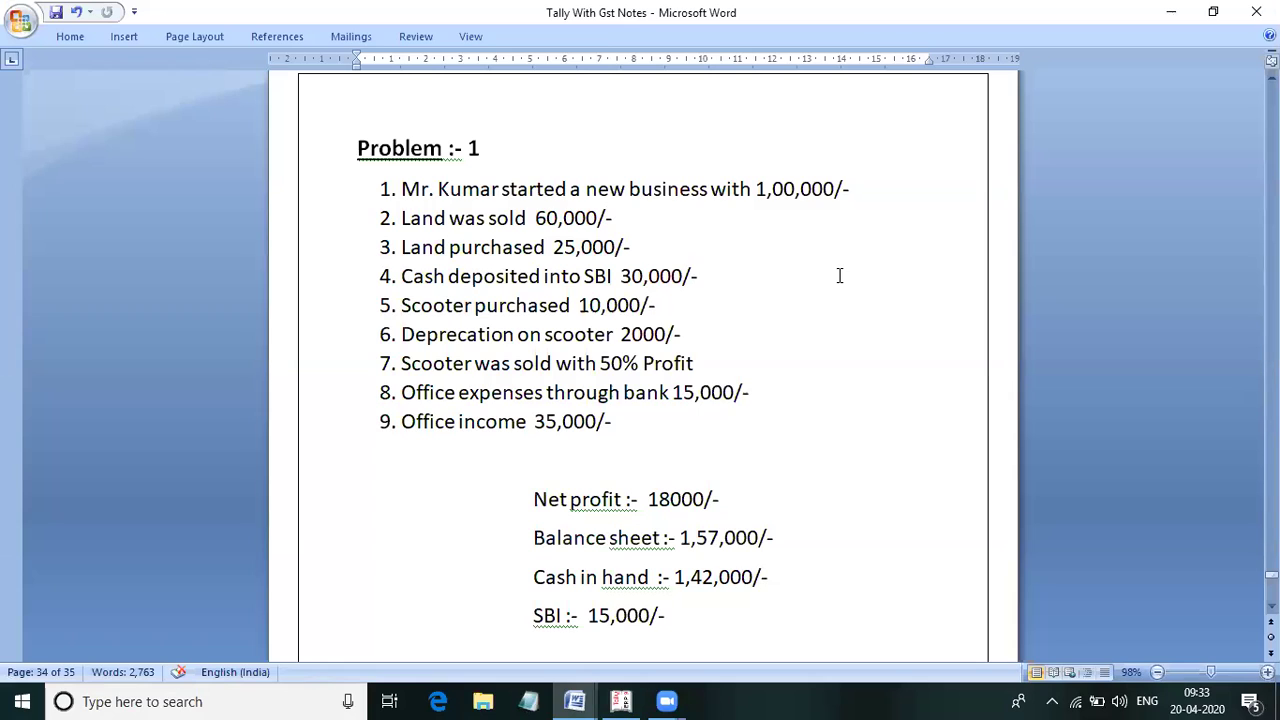
{"action": "left_click_drag", "start_coordinate": [667, 303], "coordinate": [405, 307]}
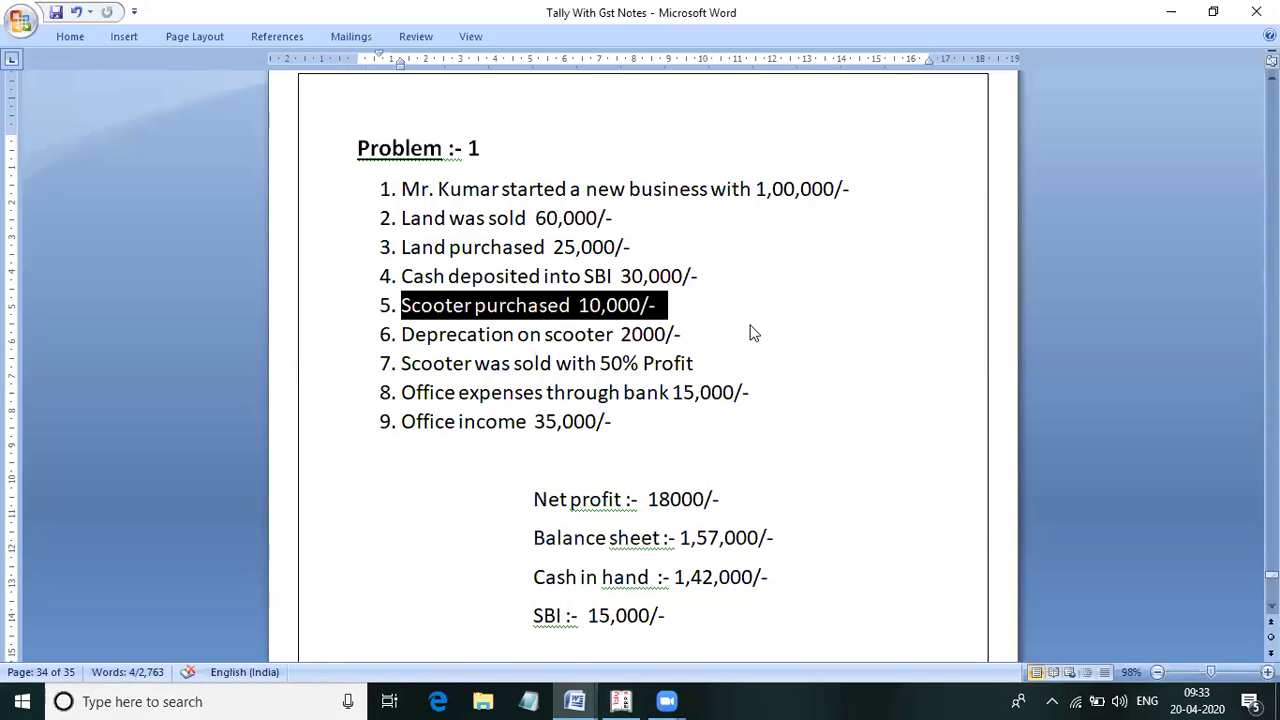
{"action": "key", "text": "alt+Tab"}
{"action": "type", "text": "Sc"}
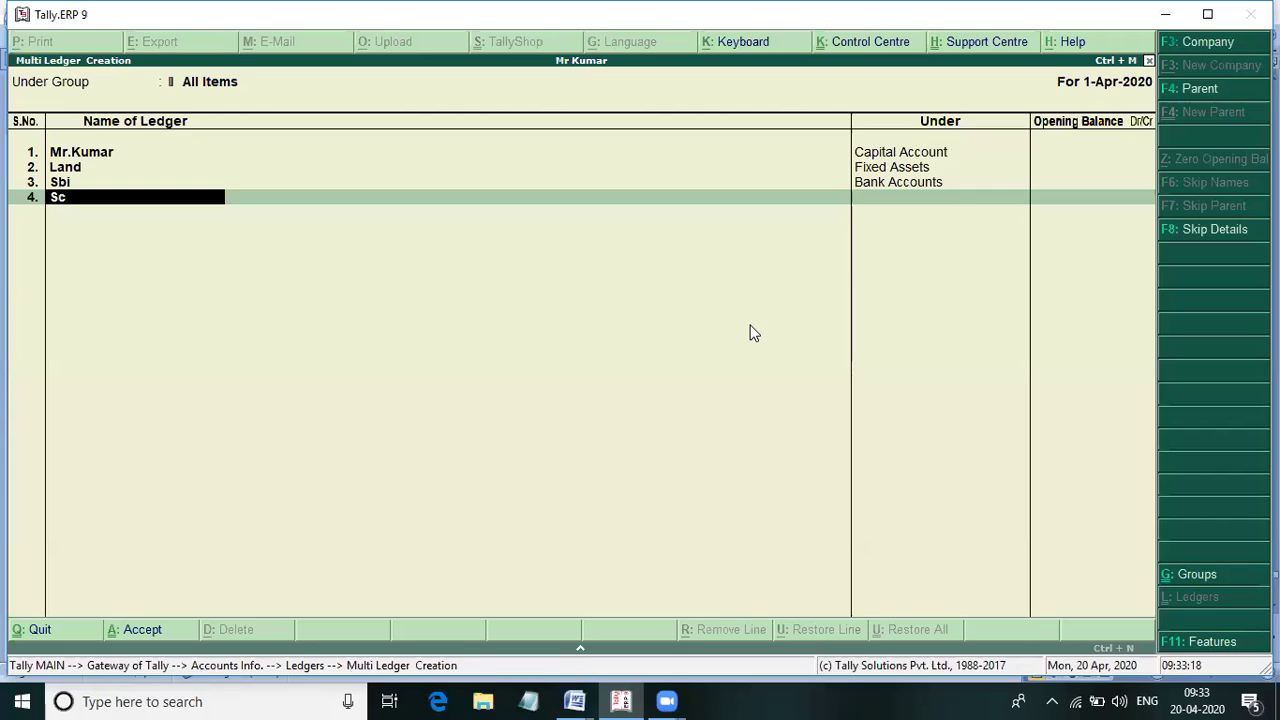
{"action": "type", "text": "ooter"}
{"action": "key", "text": "Return"}
{"action": "type", "text": "F"}
{"action": "key", "text": "Return"}
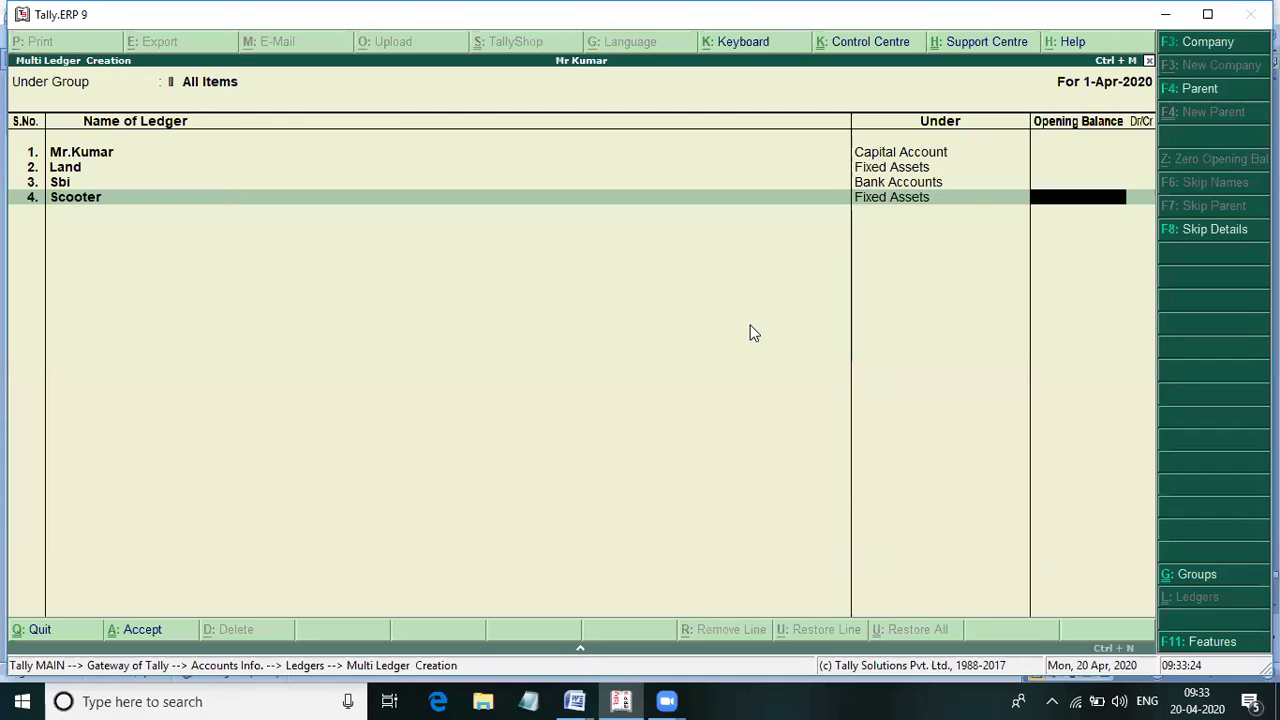
- Check Problem 1 in the Word notes, then add the ledger Depreciation under Indirect Expenses in Tally with no opening balance
{"action": "key", "text": "Return"}
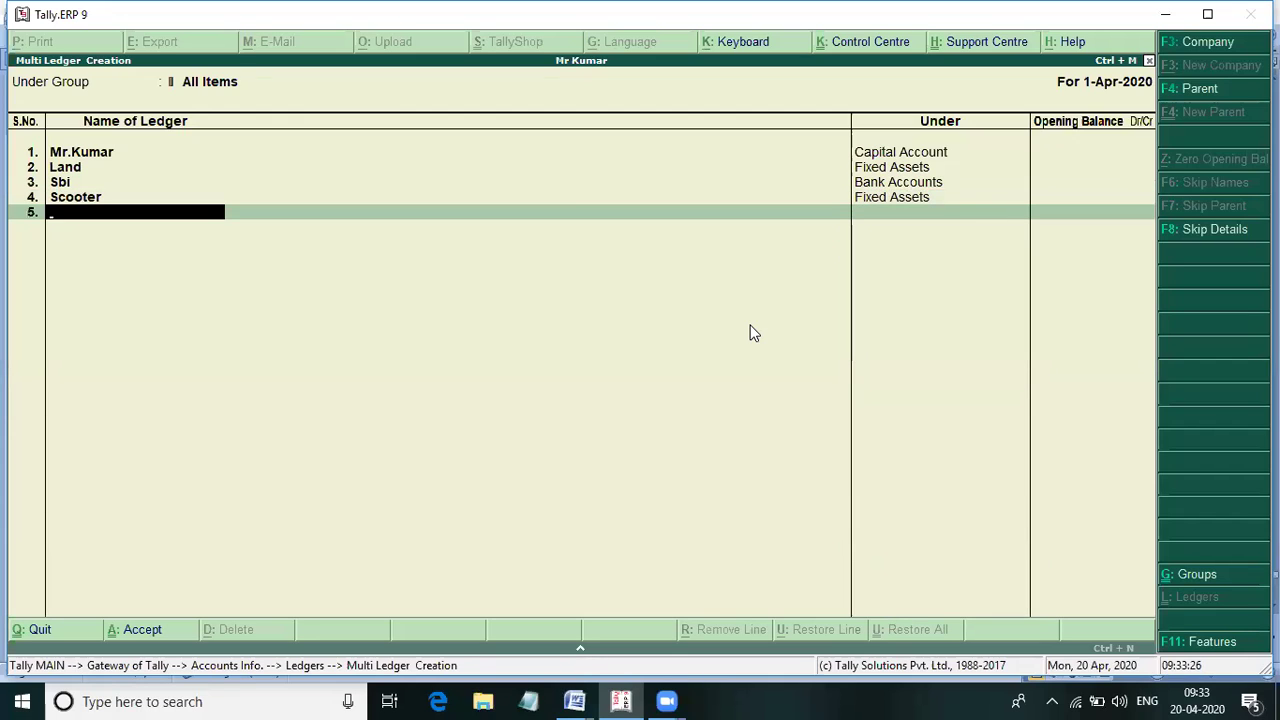
{"action": "key", "text": "alt+Tab"}
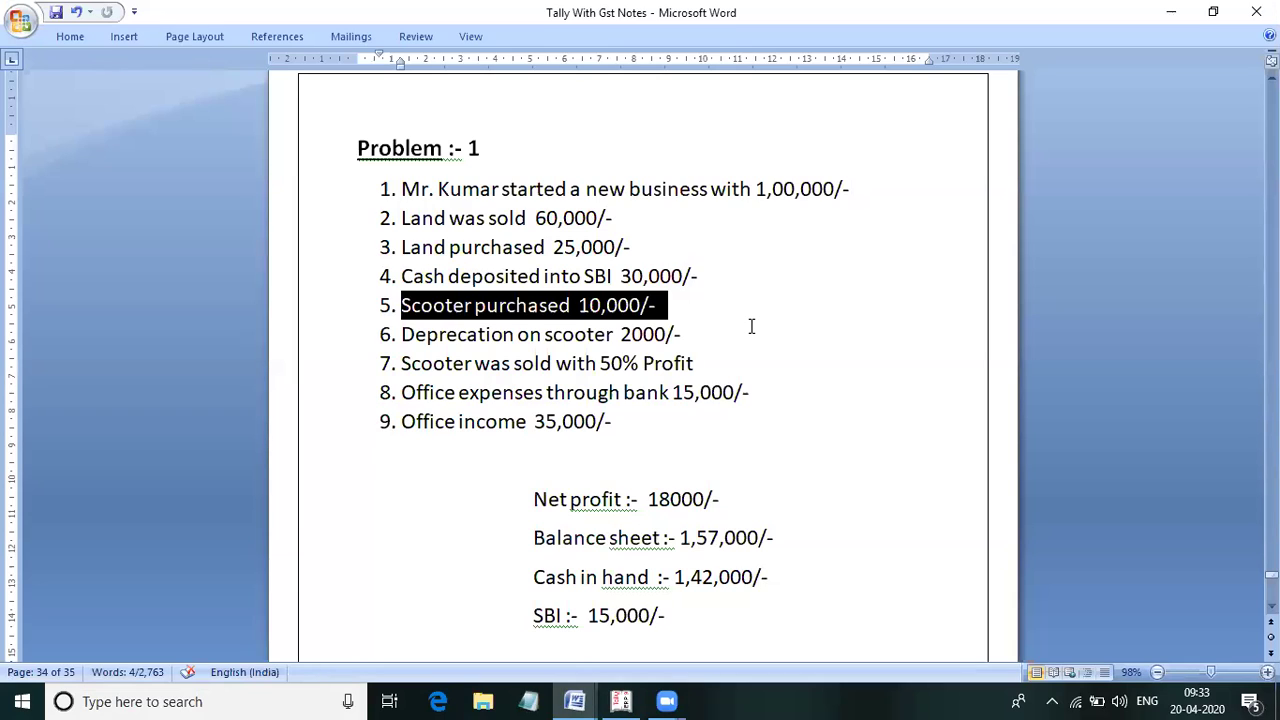
{"action": "key", "text": "alt+Tab"}
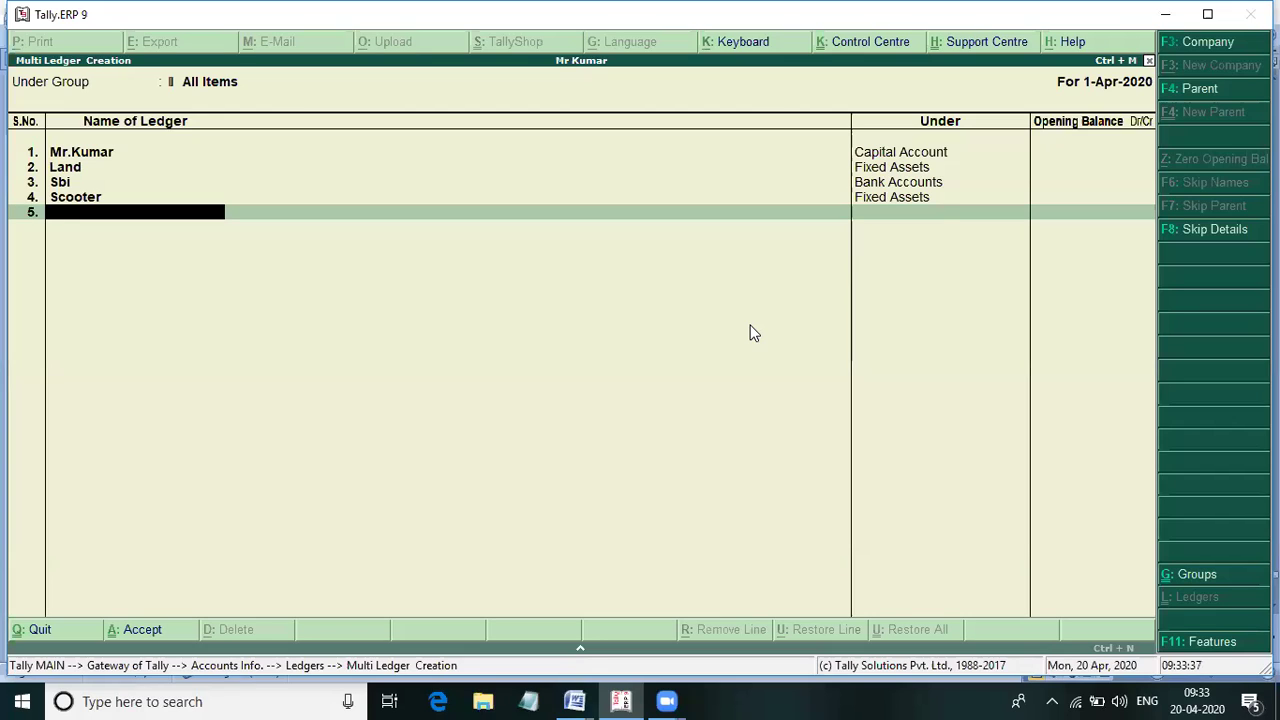
{"action": "type", "text": "Depreciation"}
{"action": "key", "text": "Return"}
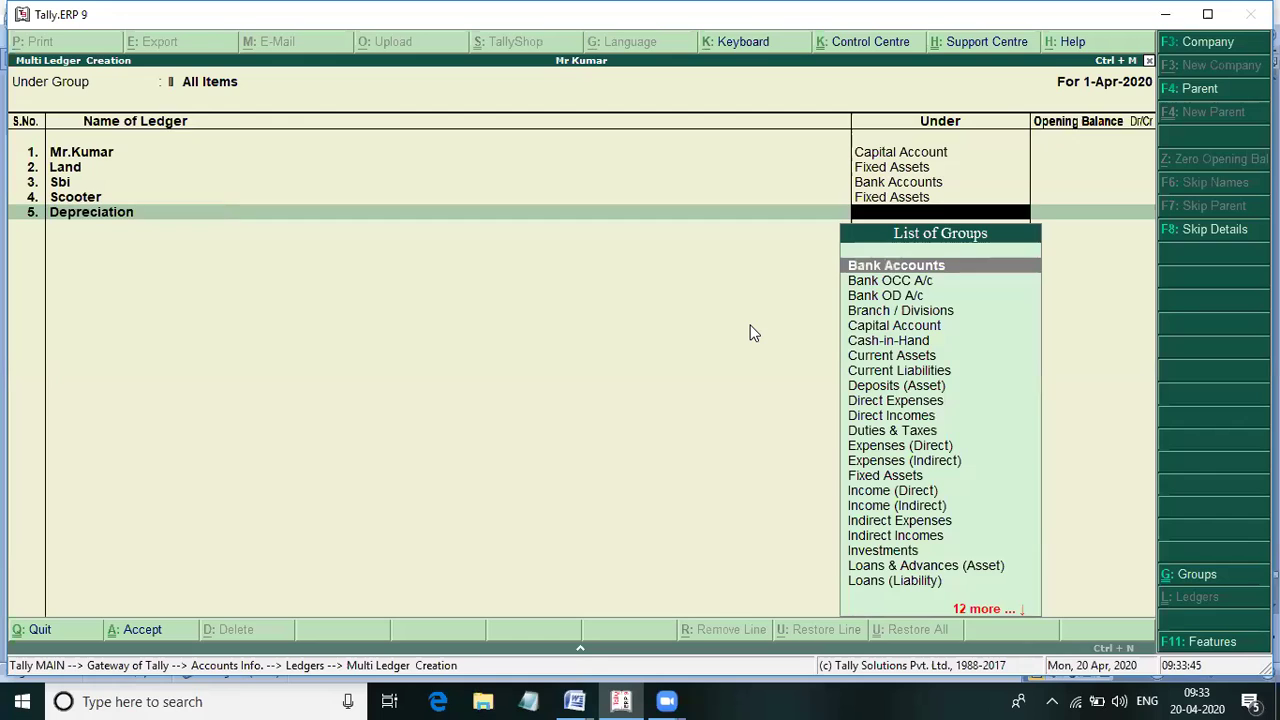
{"action": "type", "text": "Ind"}
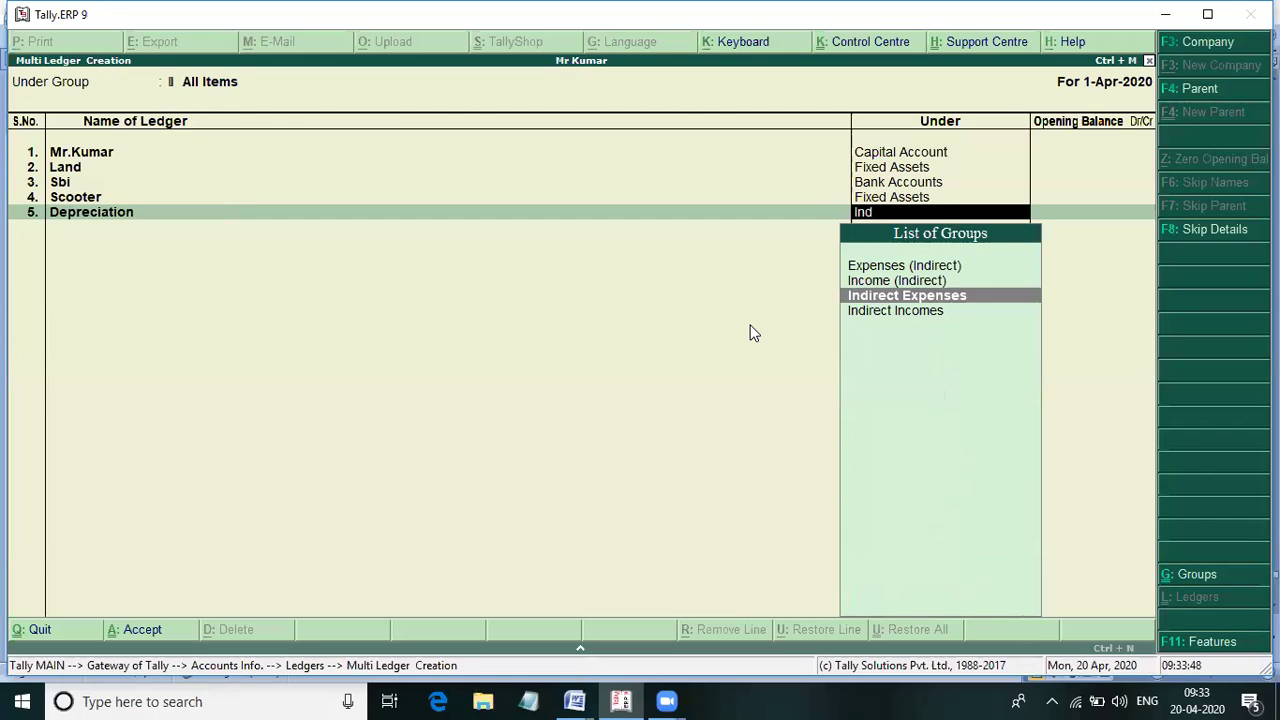
{"action": "key", "text": "Down"}
{"action": "key", "text": "Up"}
{"action": "key", "text": "Return"}
{"action": "key", "text": "Return"}
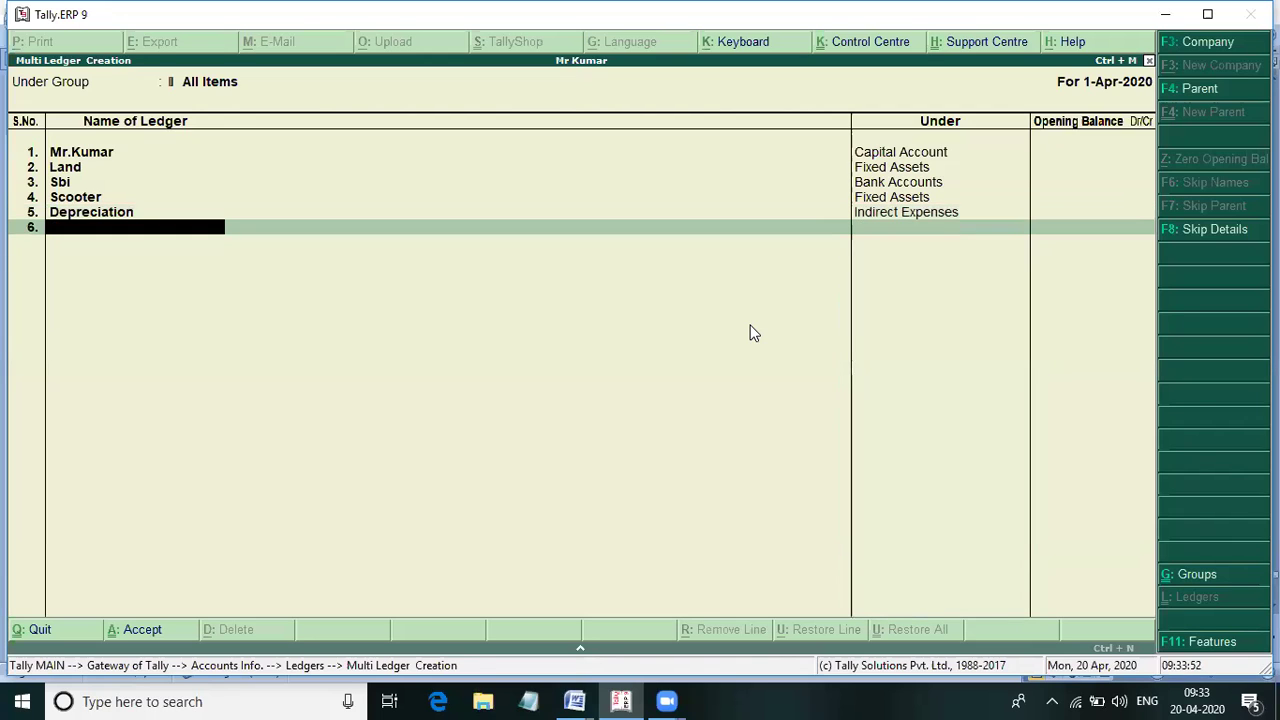
- Switch to the Word notes and highlight the transaction about the scooter sold with 50% profit to review it
{"action": "key", "text": "alt+Tab"}
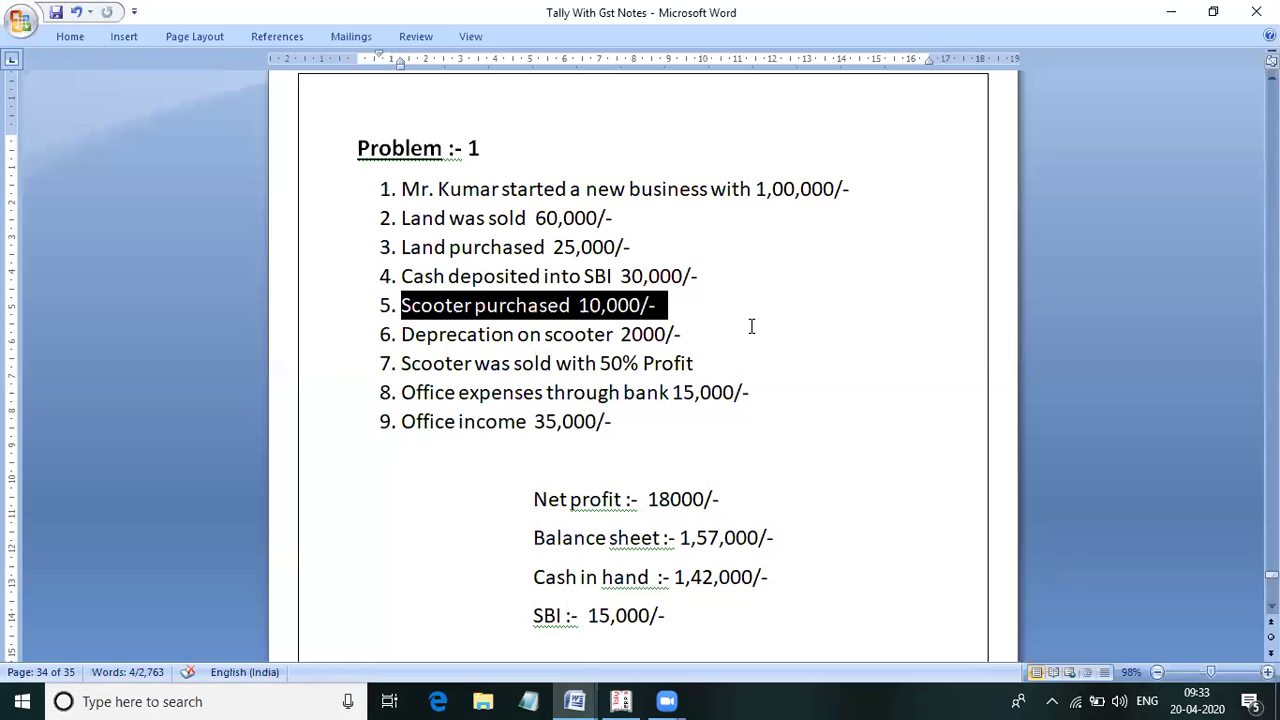
{"action": "left_click", "coordinate": [716, 363]}
{"action": "key", "text": "ctrl+shift+Left"}
{"action": "key", "text": "ctrl+shift+Left"}
{"action": "key", "text": "ctrl+shift+Left"}
{"action": "key", "text": "ctrl+shift+Left"}
{"action": "key", "text": "ctrl+shift+Left"}
{"action": "key", "text": "ctrl+shift+Left"}
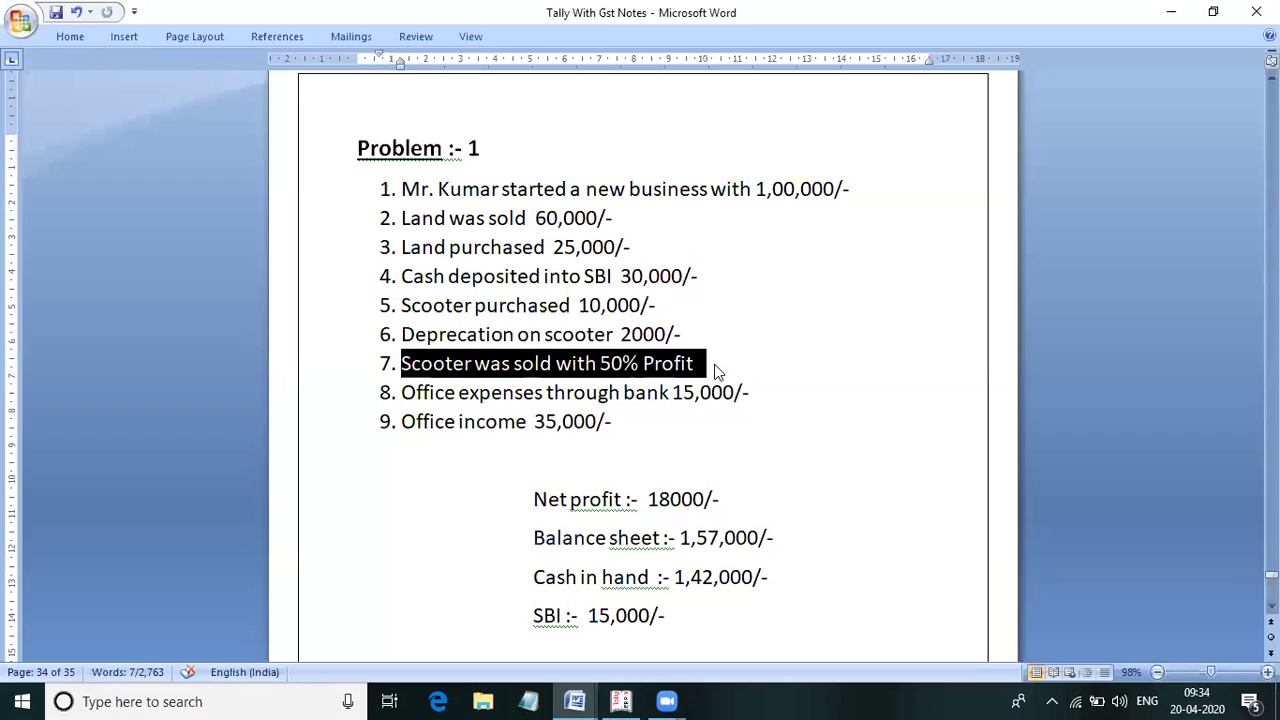
{"action": "left_click", "coordinate": [708, 372]}
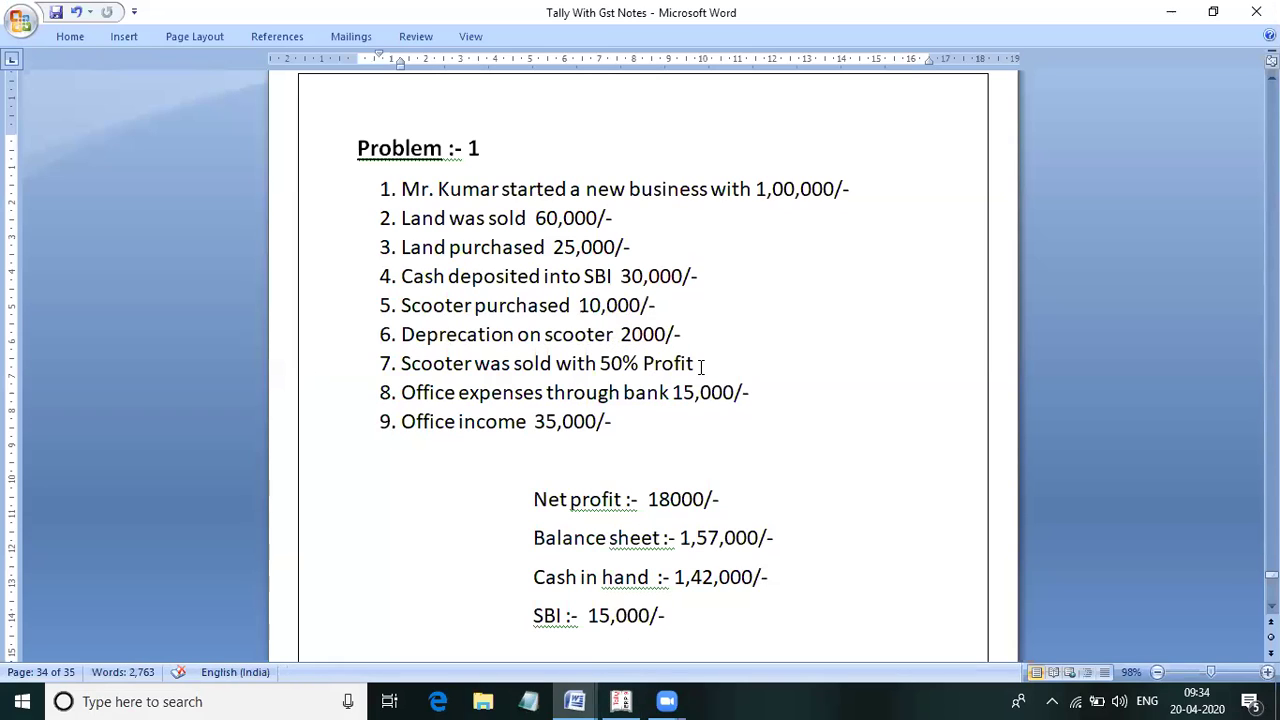
{"action": "left_click_drag", "start_coordinate": [698, 364], "coordinate": [457, 363]}
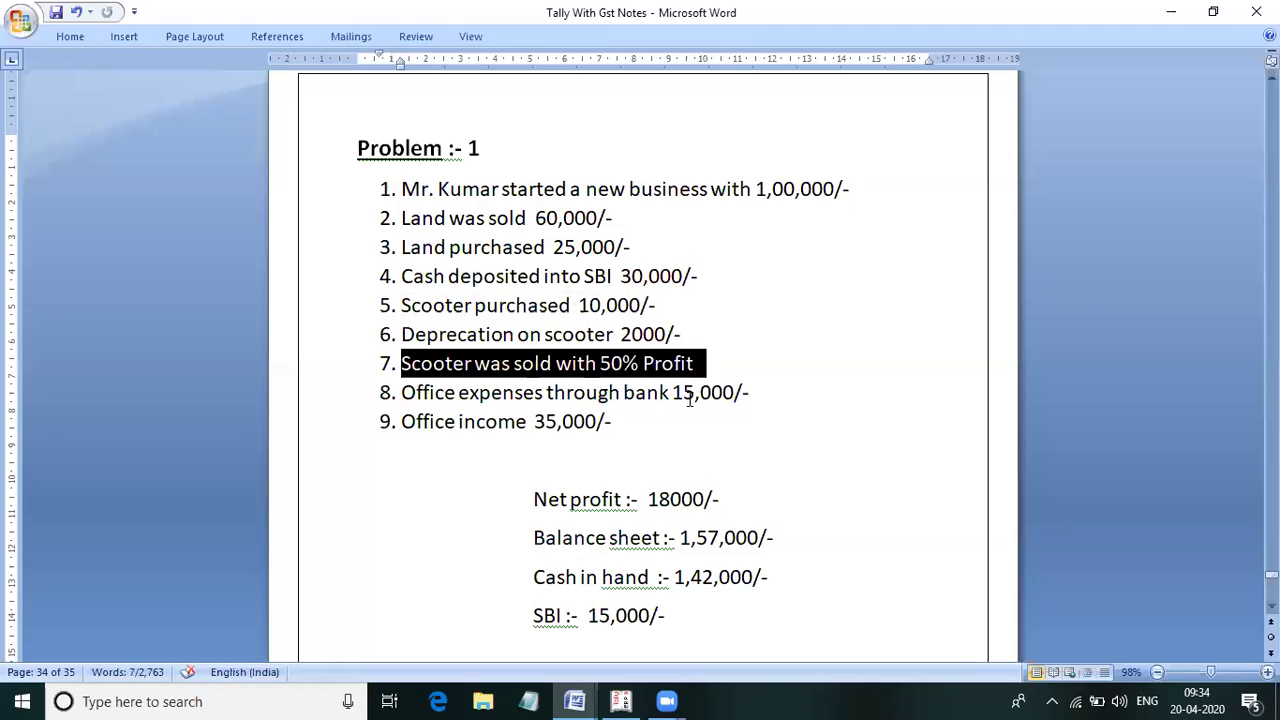
{"action": "left_click", "coordinate": [762, 388]}
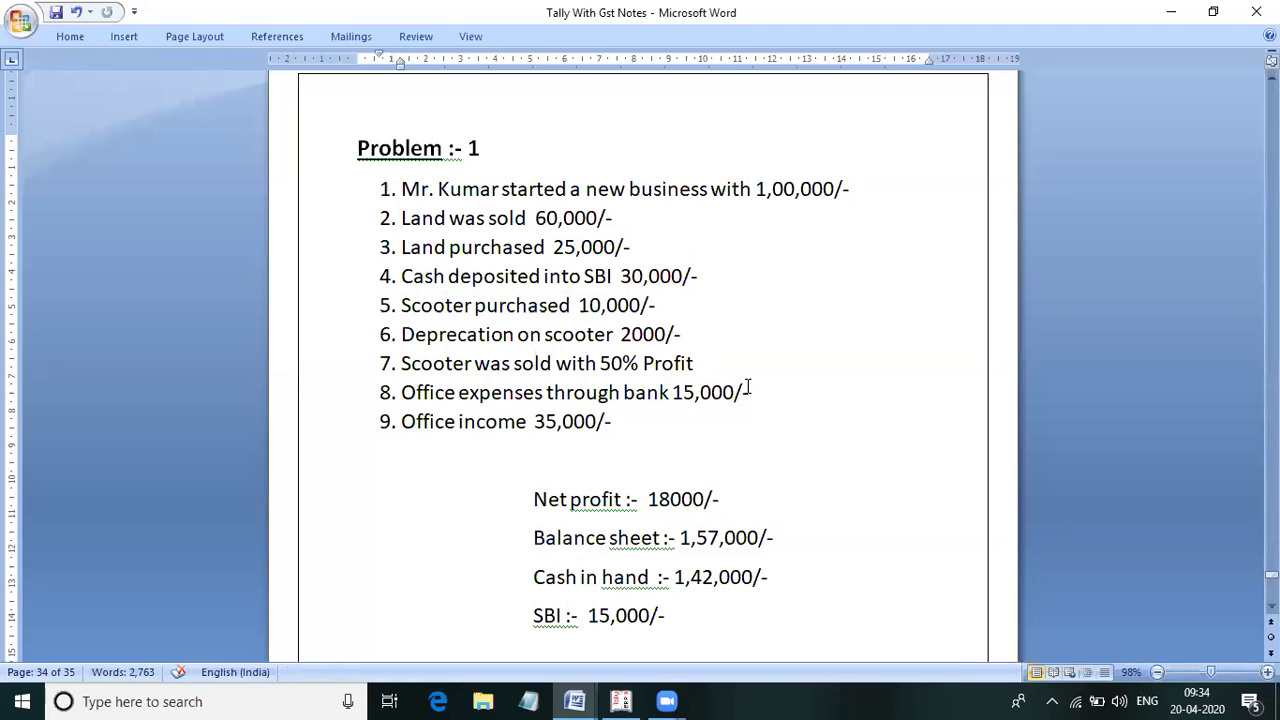
- Return to Tally and add the ledger Office Expenses under Indirect Expenses with no opening balance
{"action": "key", "text": "alt+Tab"}
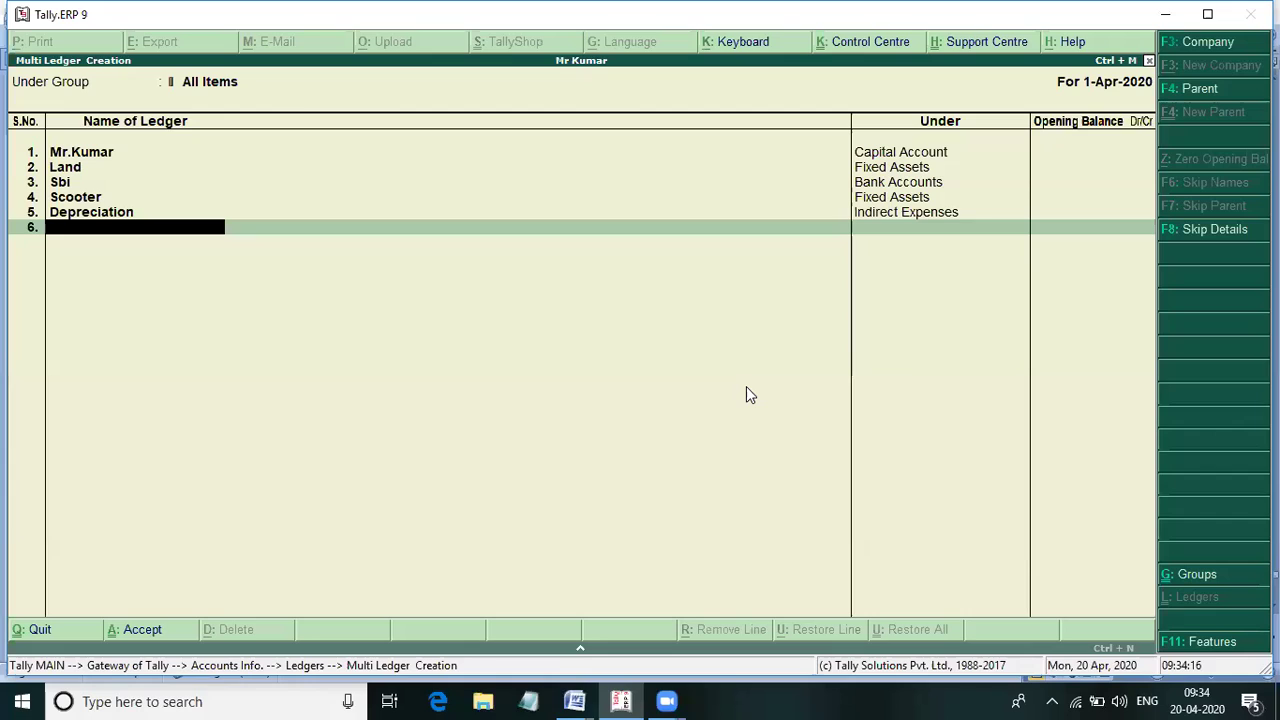
{"action": "type", "text": "Office e"}
{"action": "type", "text": "xpe"}
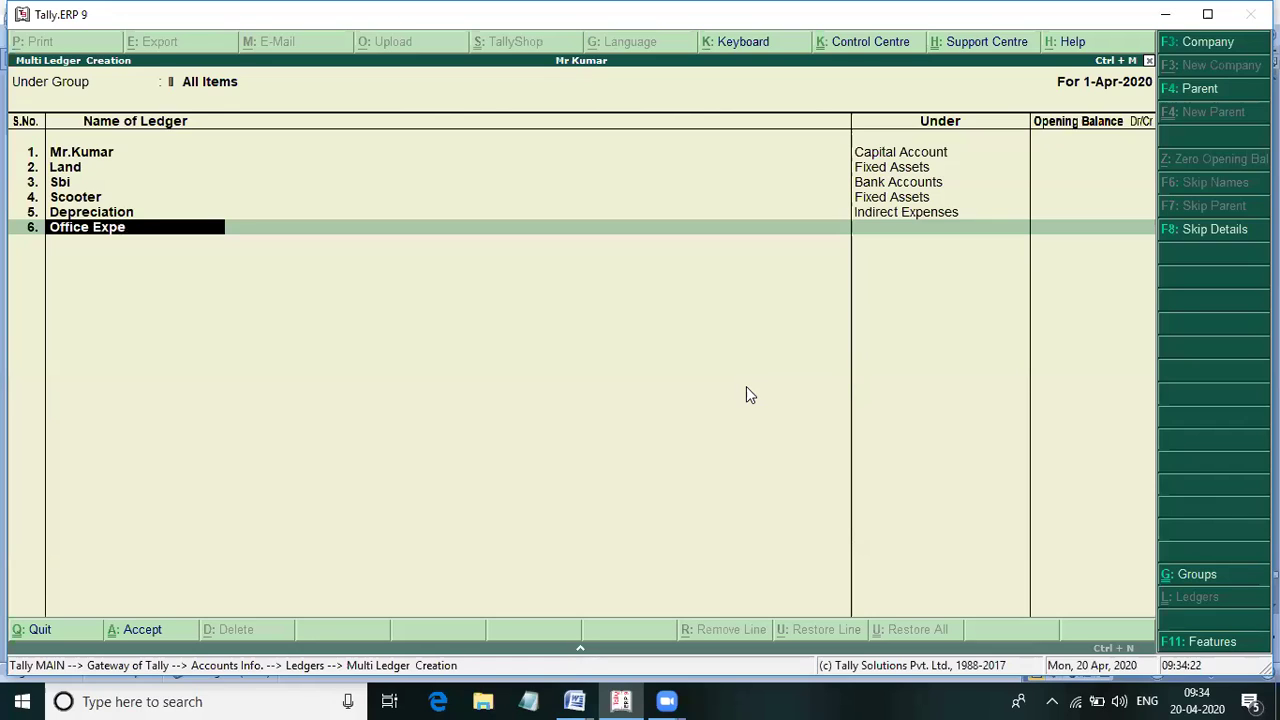
{"action": "type", "text": "nses"}
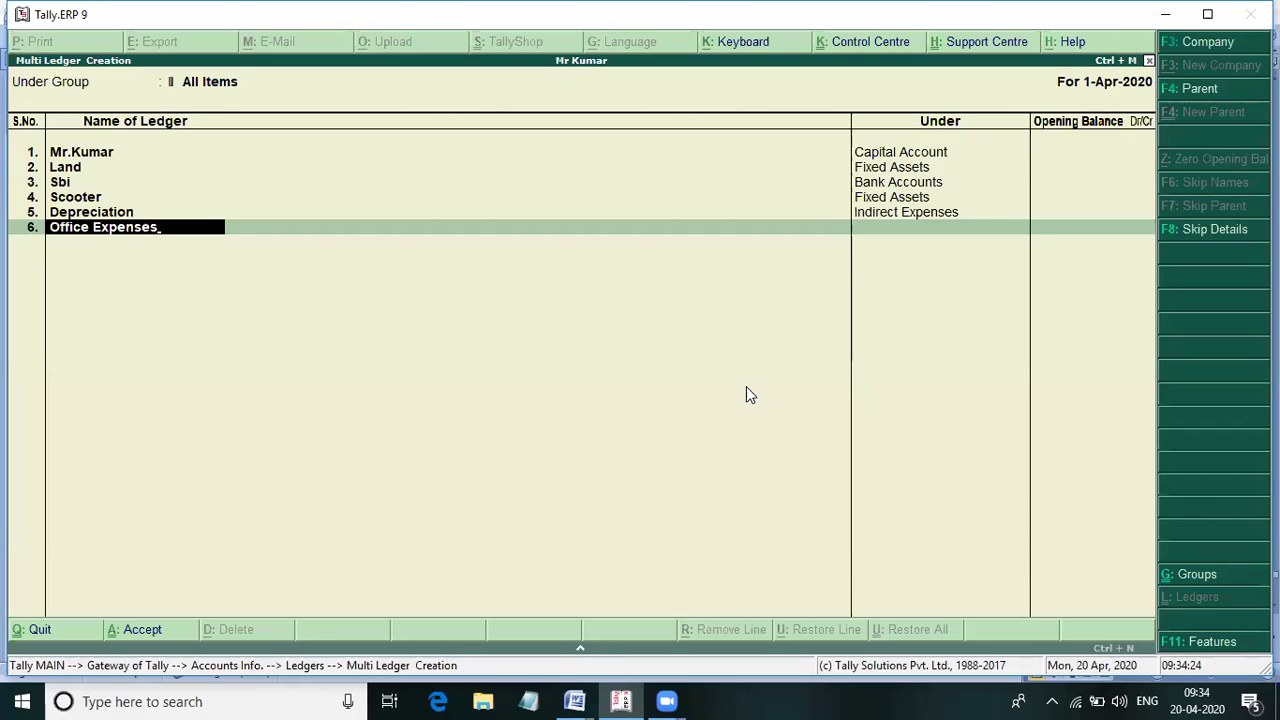
{"action": "key", "text": "Return"}
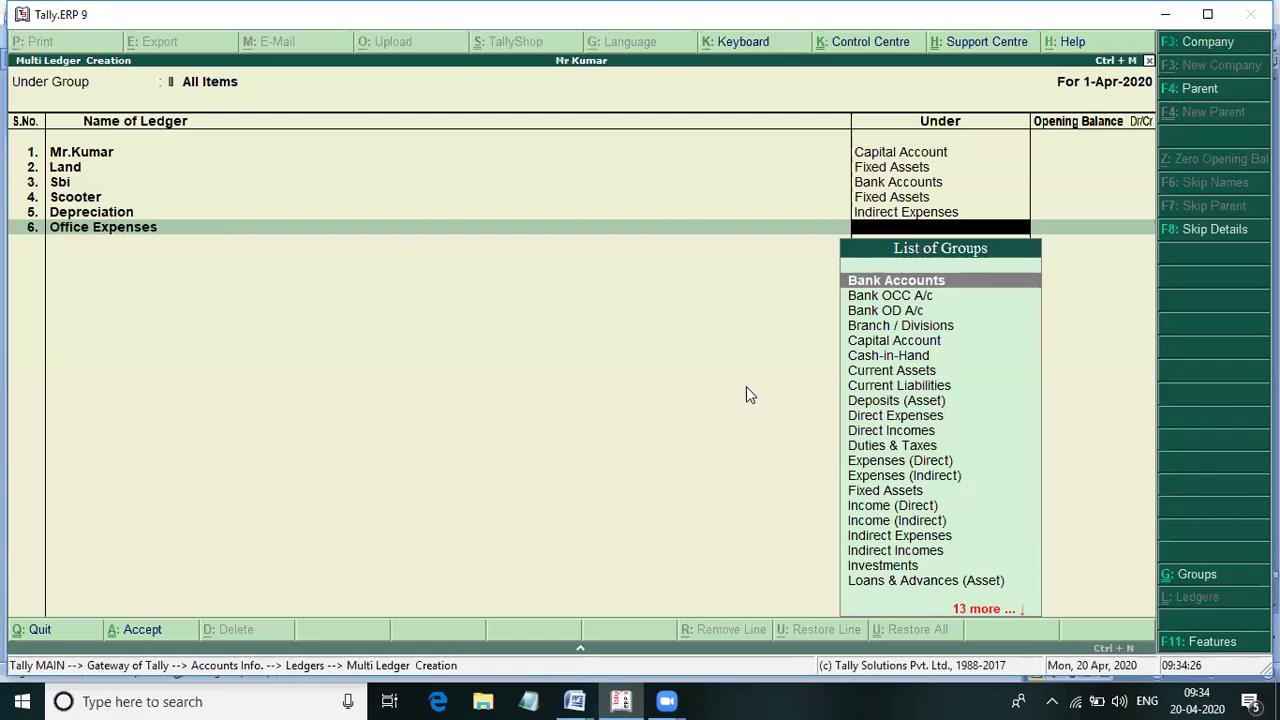
{"action": "type", "text": "Ind"}
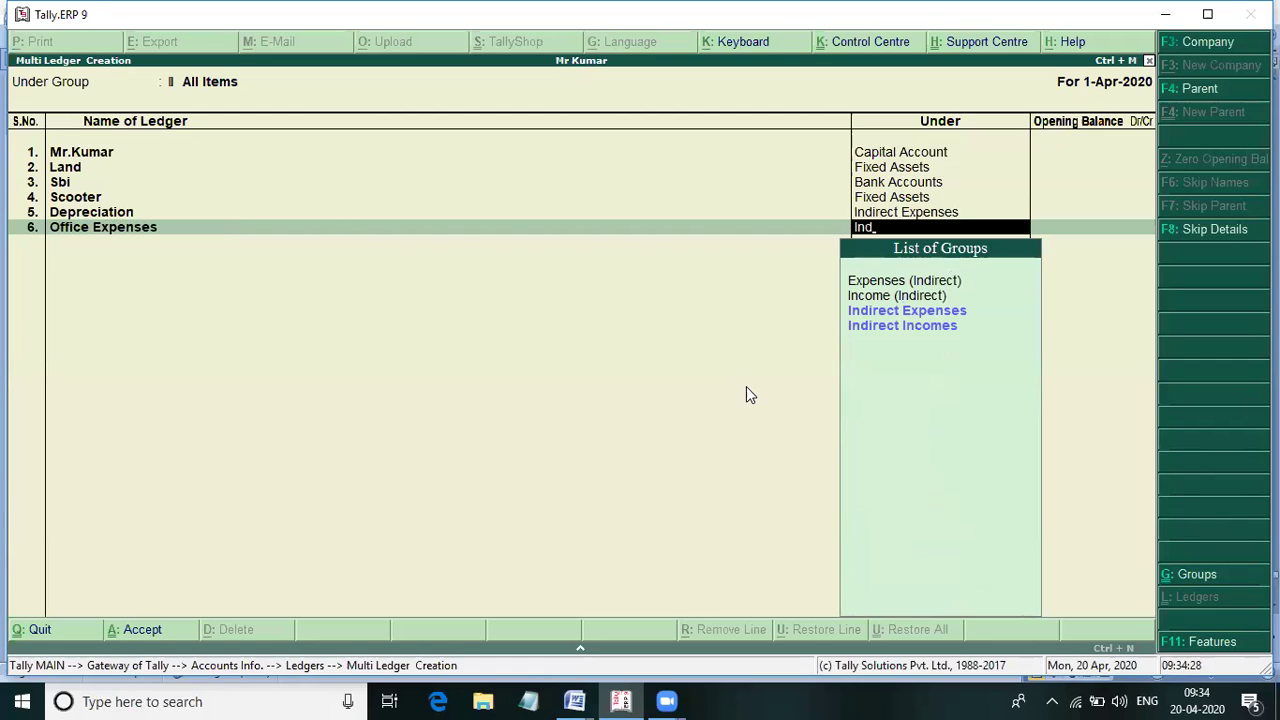
{"action": "key", "text": "Return"}
{"action": "key", "text": "Return"}
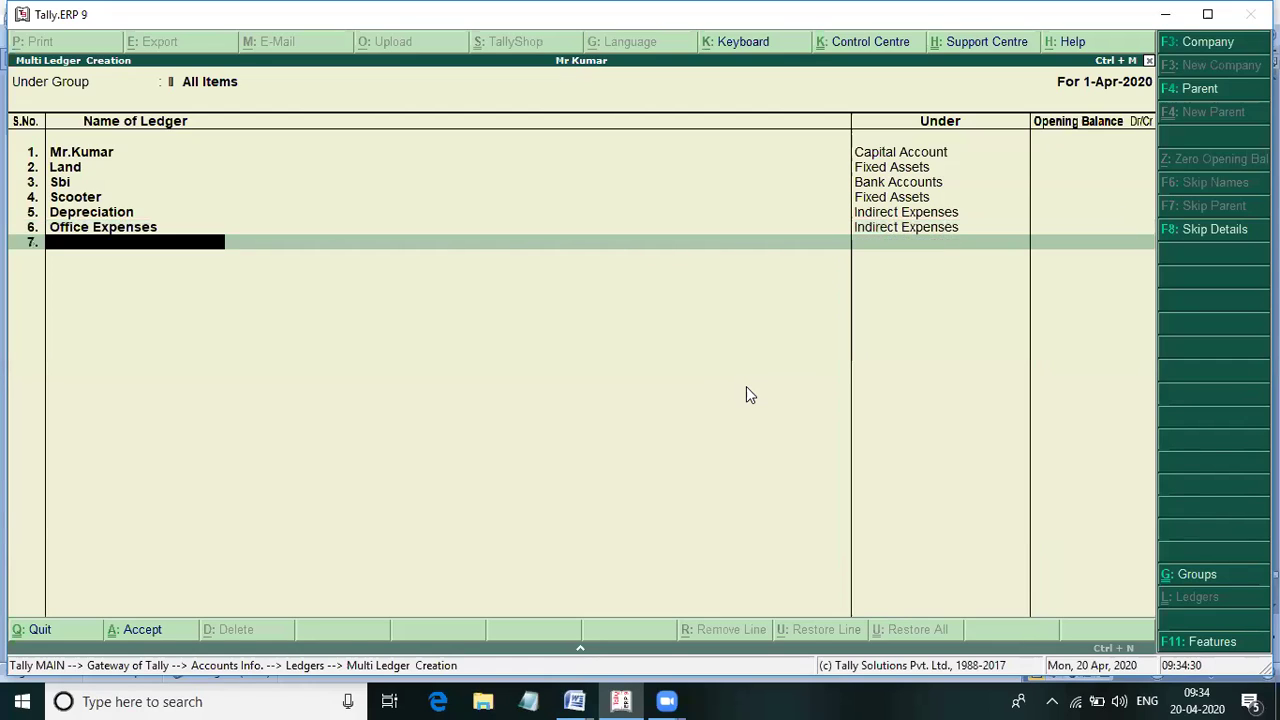
- Add the ledger Office Income under Indirect Incomes with no opening balance
{"action": "type", "text": "Office Income"}
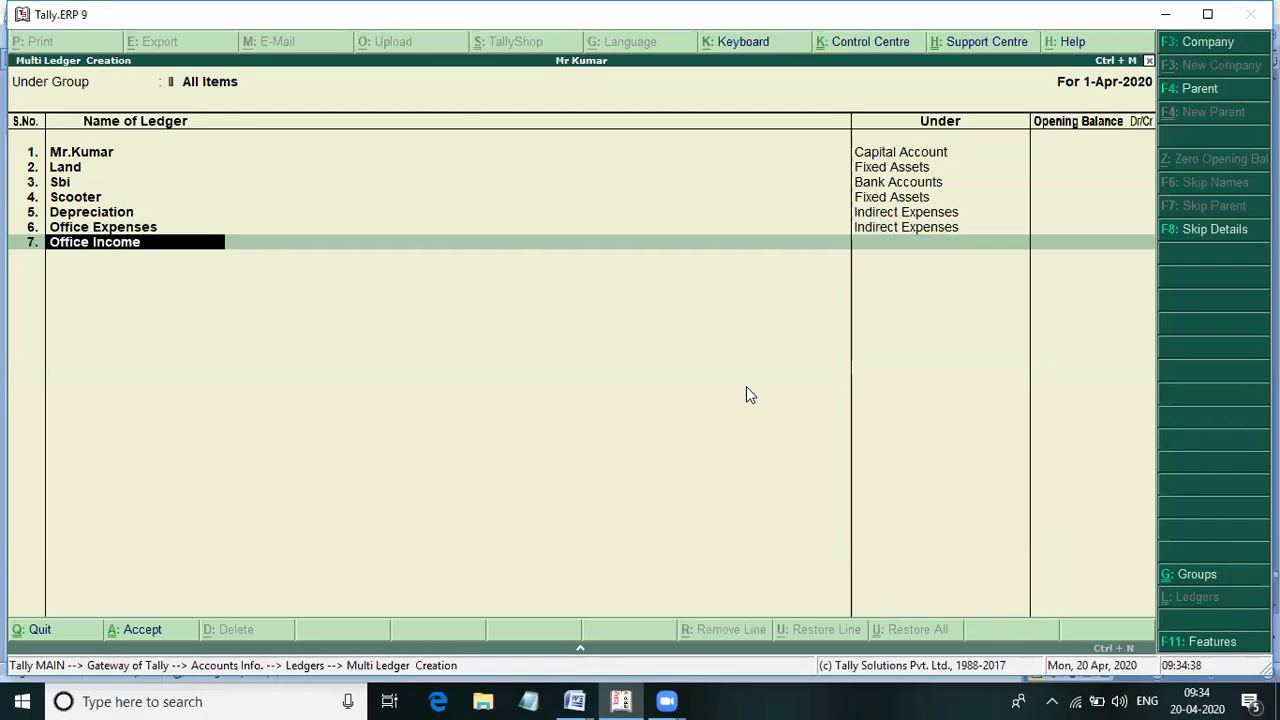
{"action": "key", "text": "Return"}
{"action": "type", "text": "Ind"}
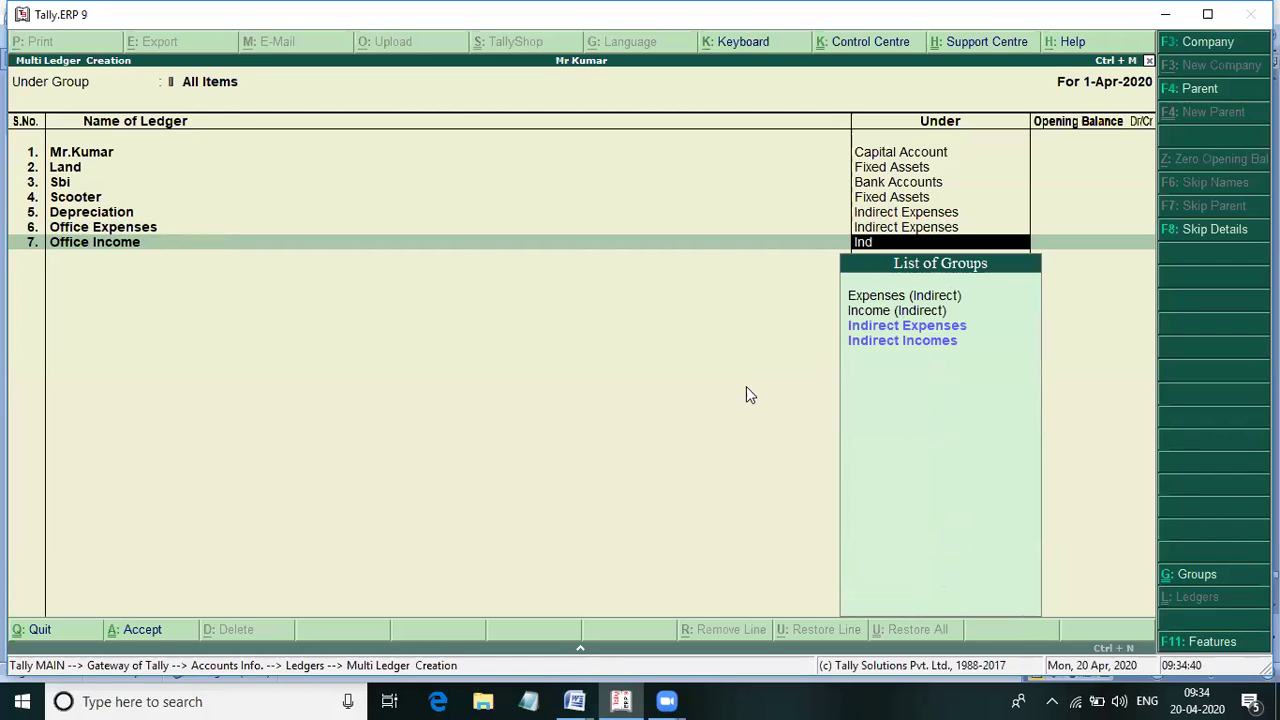
{"action": "key", "text": "Down"}
{"action": "key", "text": "Return"}
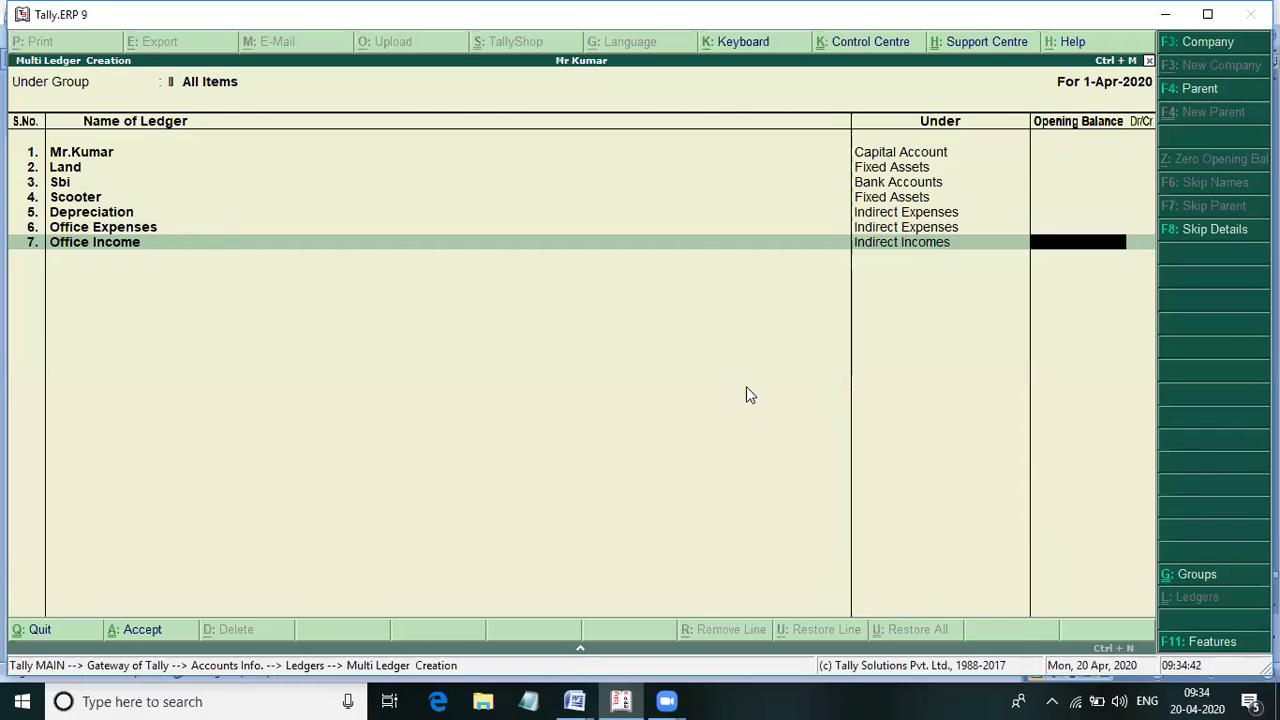
{"action": "key", "text": "Return"}
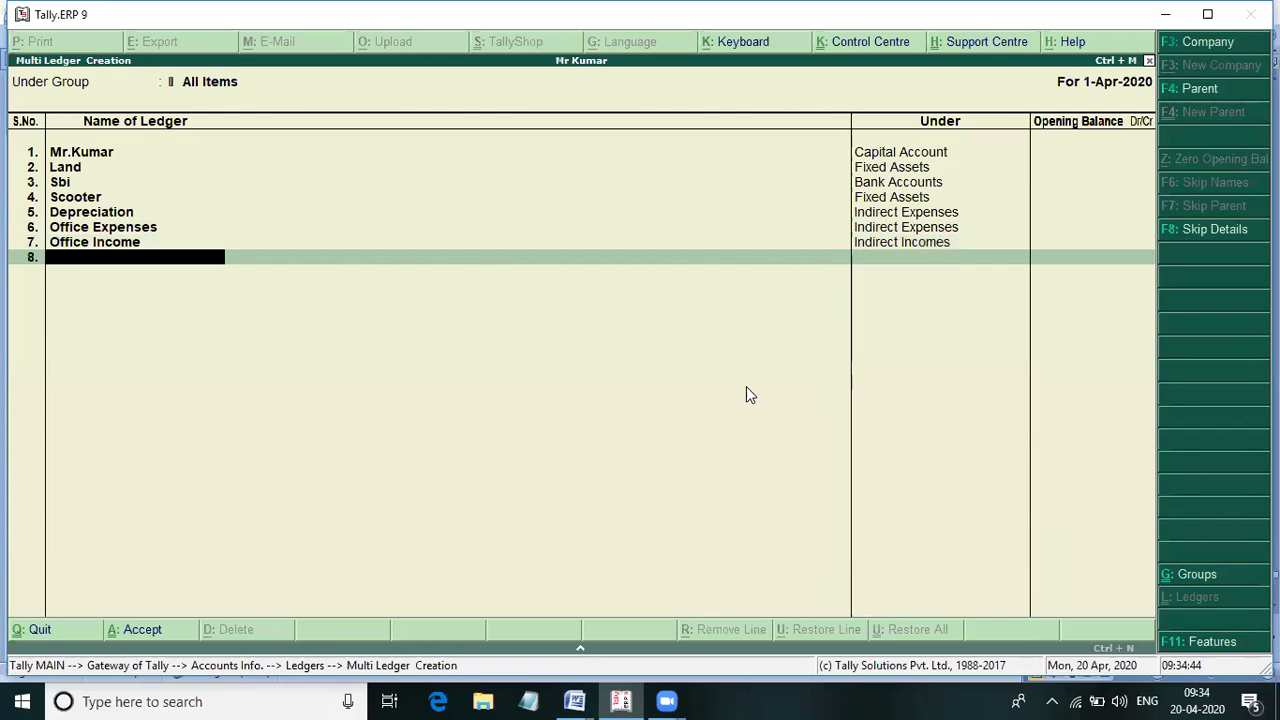
- Check the transaction list in Word once more, then save the multi-ledger list in Tally and leave ledger creation
{"action": "key", "text": "alt+Tab"}
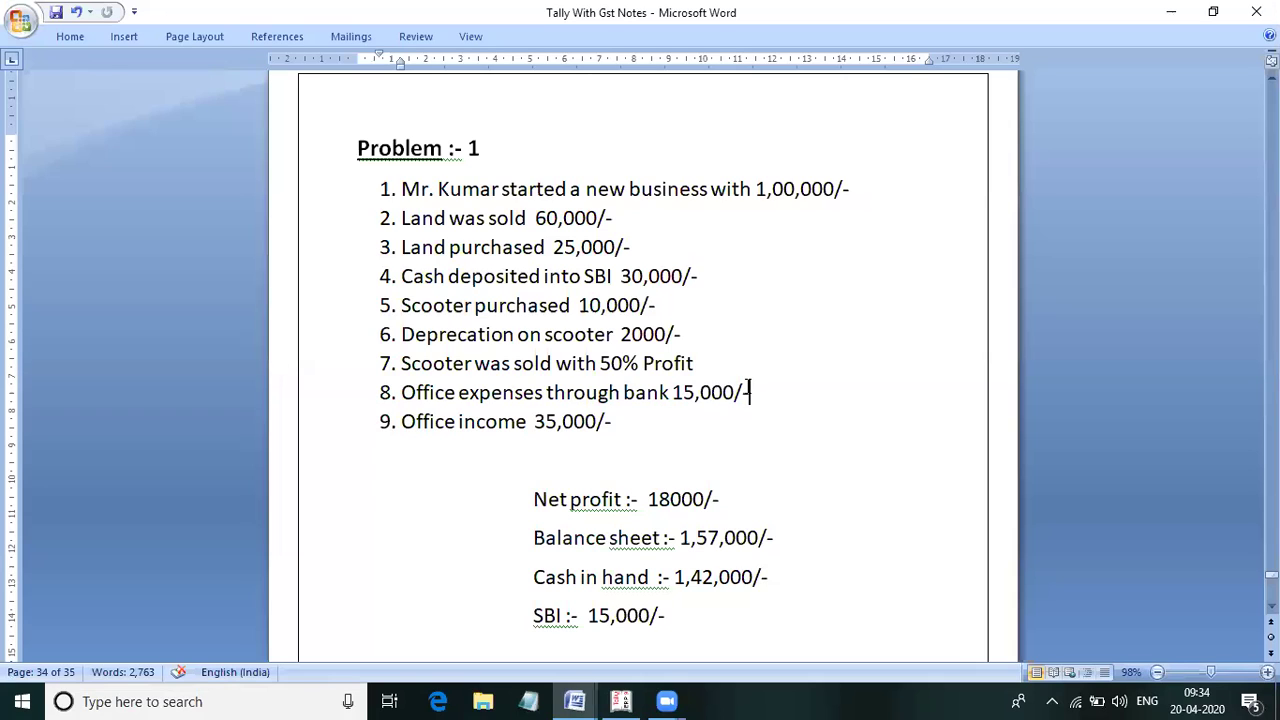
{"action": "key", "text": "alt+Tab"}
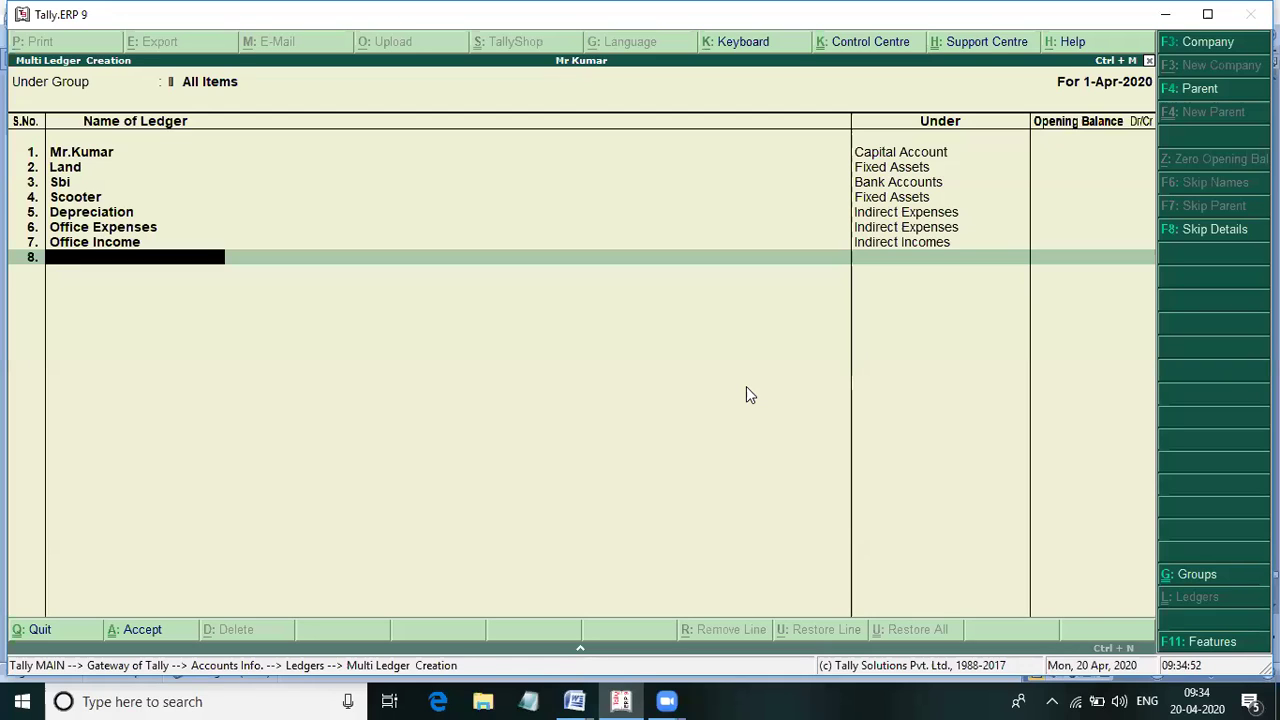
{"action": "key", "text": "Return"}
{"action": "key", "text": "Return"}
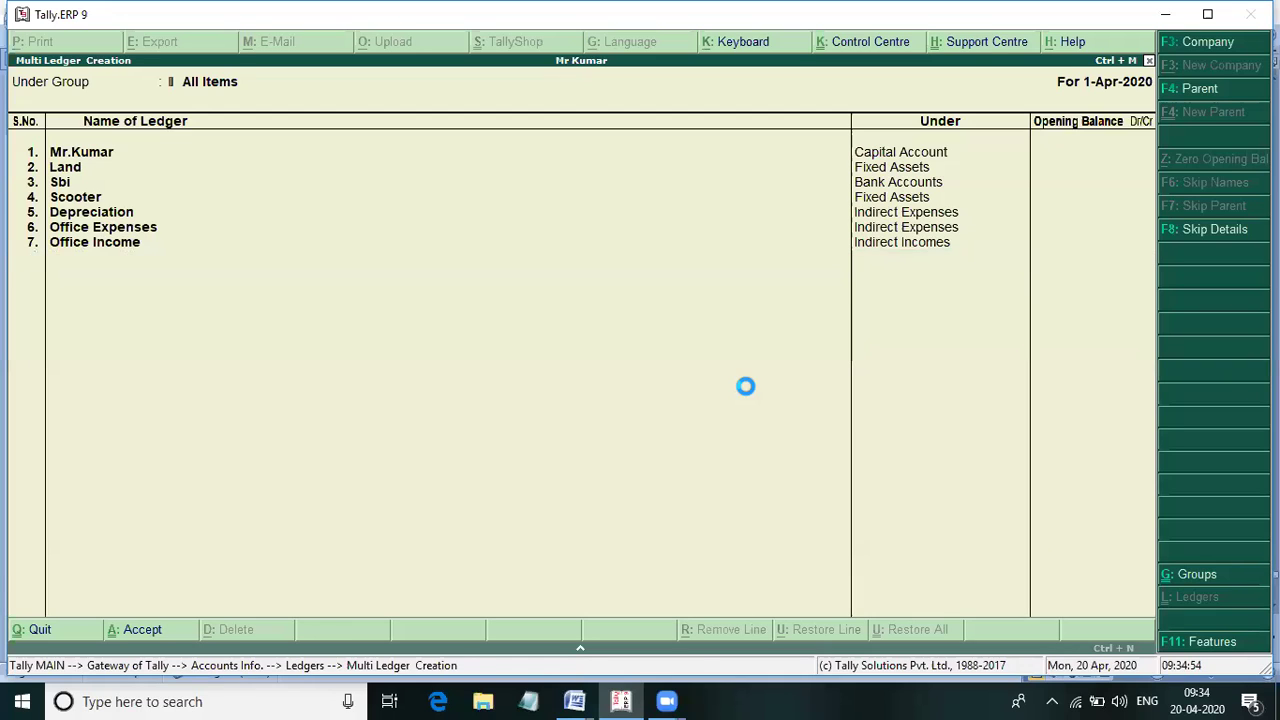
{"action": "key", "text": "Escape"}
{"action": "key", "text": "Escape"}
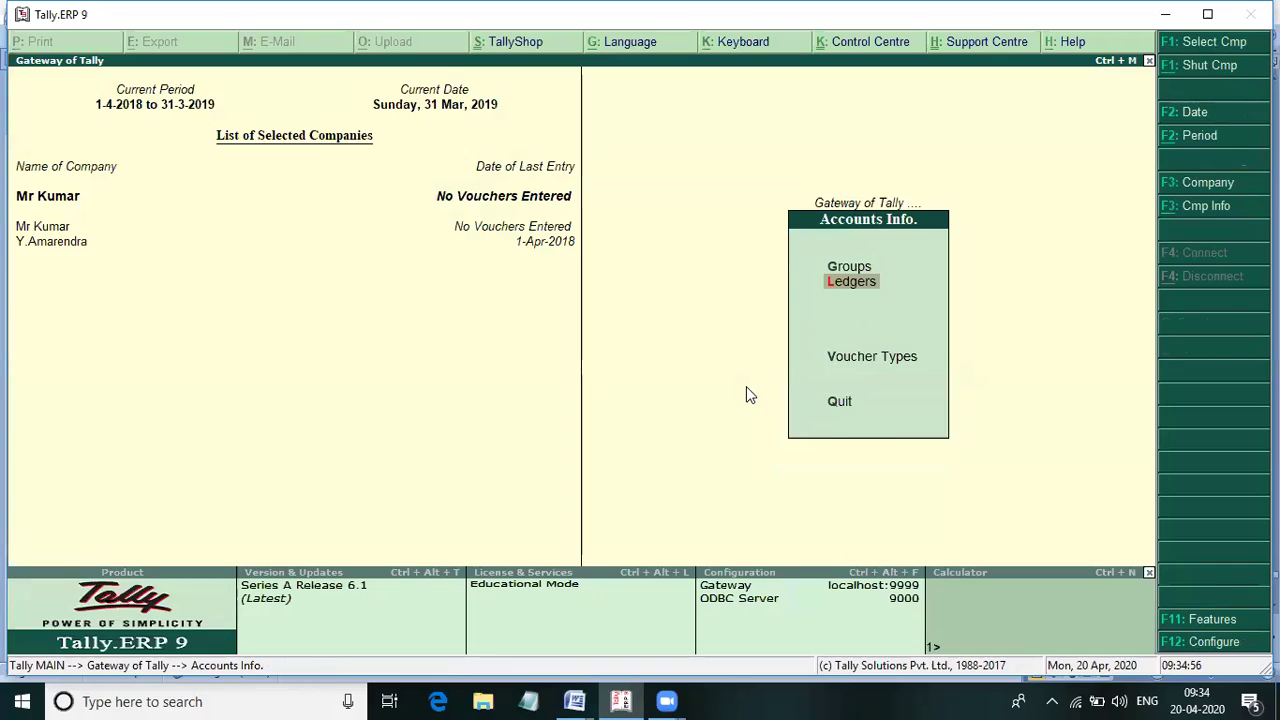
- Start a Receipt accounting voucher with Cash as the account and the business owner's capital ledger as the particulars
{"action": "key", "text": "Down"}
{"action": "key", "text": "Down"}
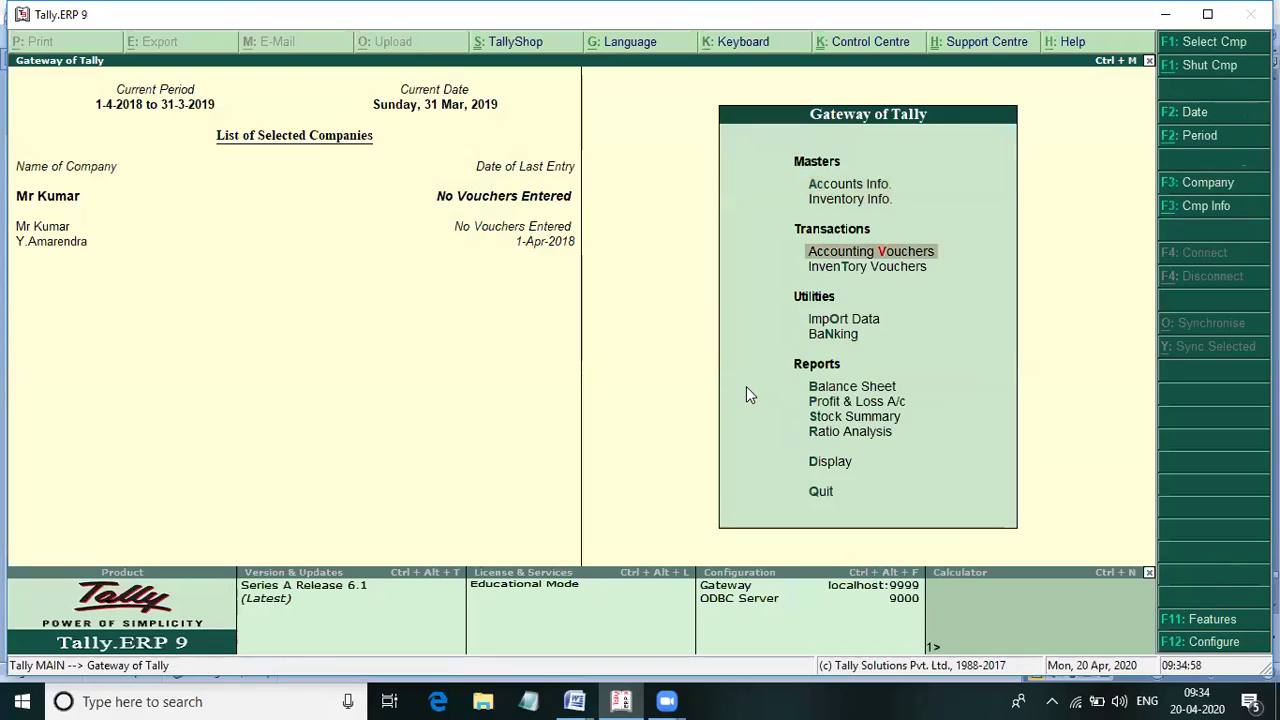
{"action": "key", "text": "Return"}
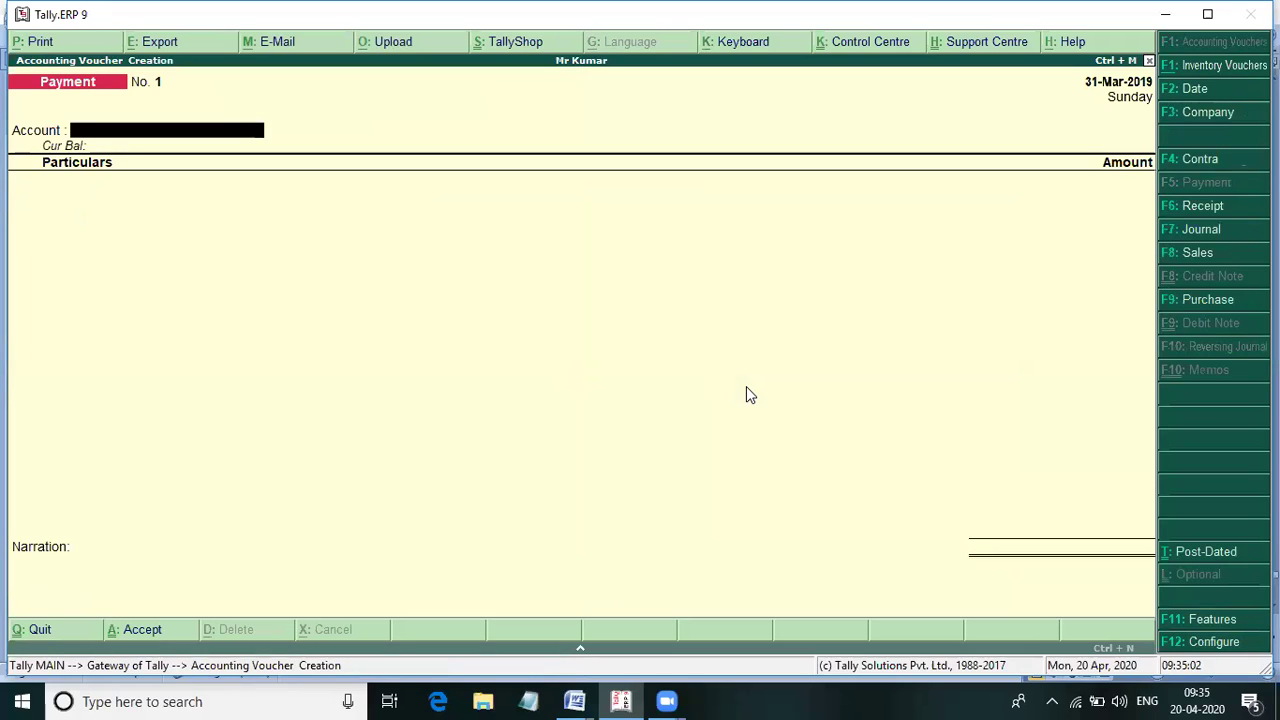
{"action": "key", "text": "F6"}
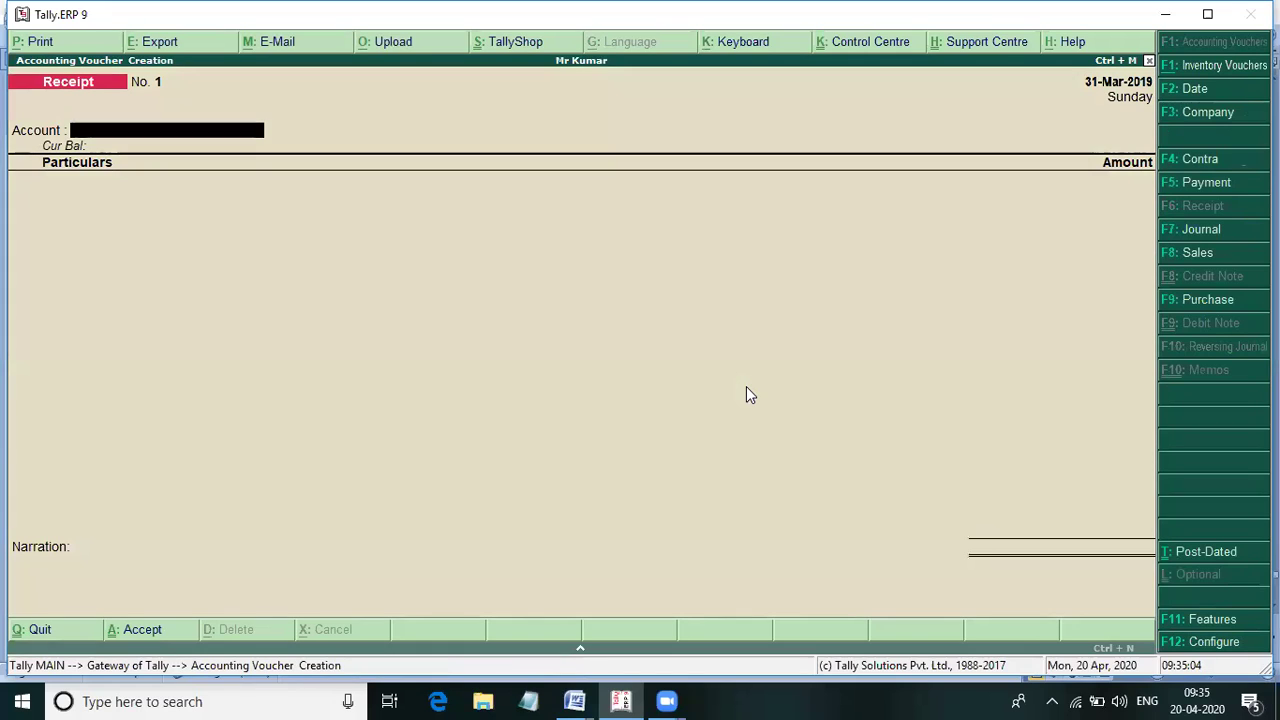
{"action": "type", "text": "c"}
{"action": "key", "text": "Return"}
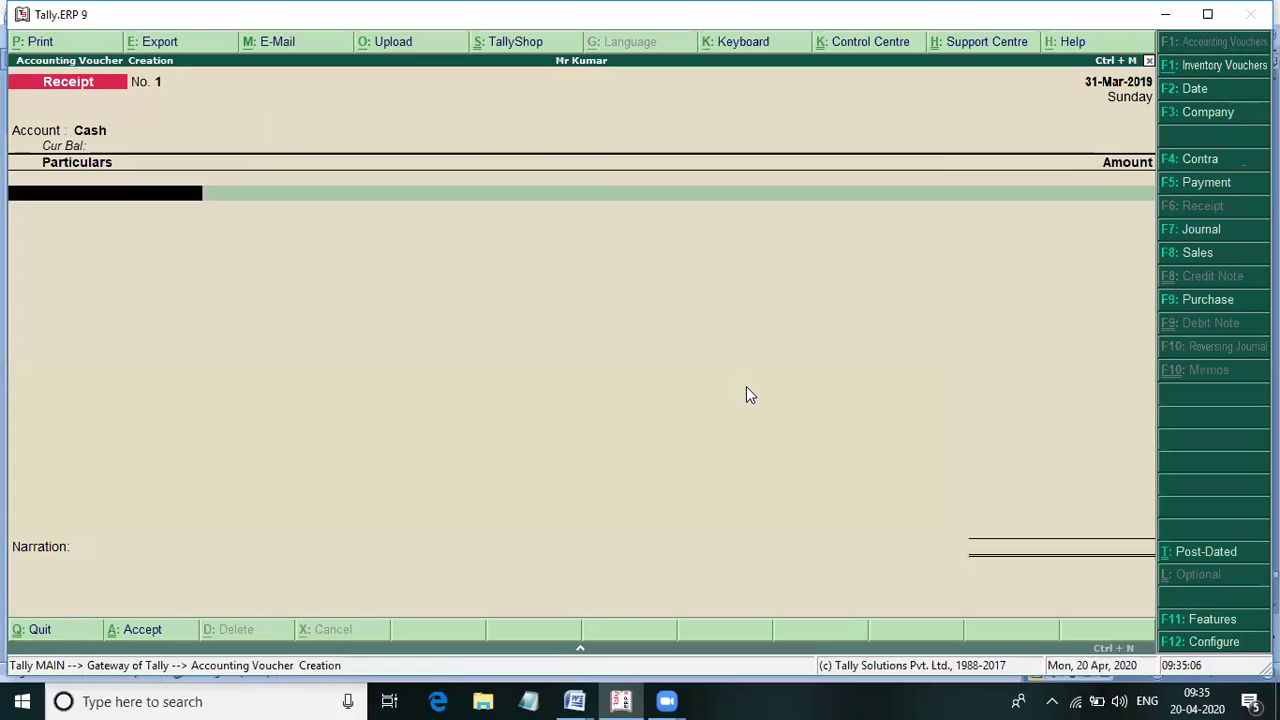
{"action": "type", "text": "m"}
{"action": "key", "text": "Return"}
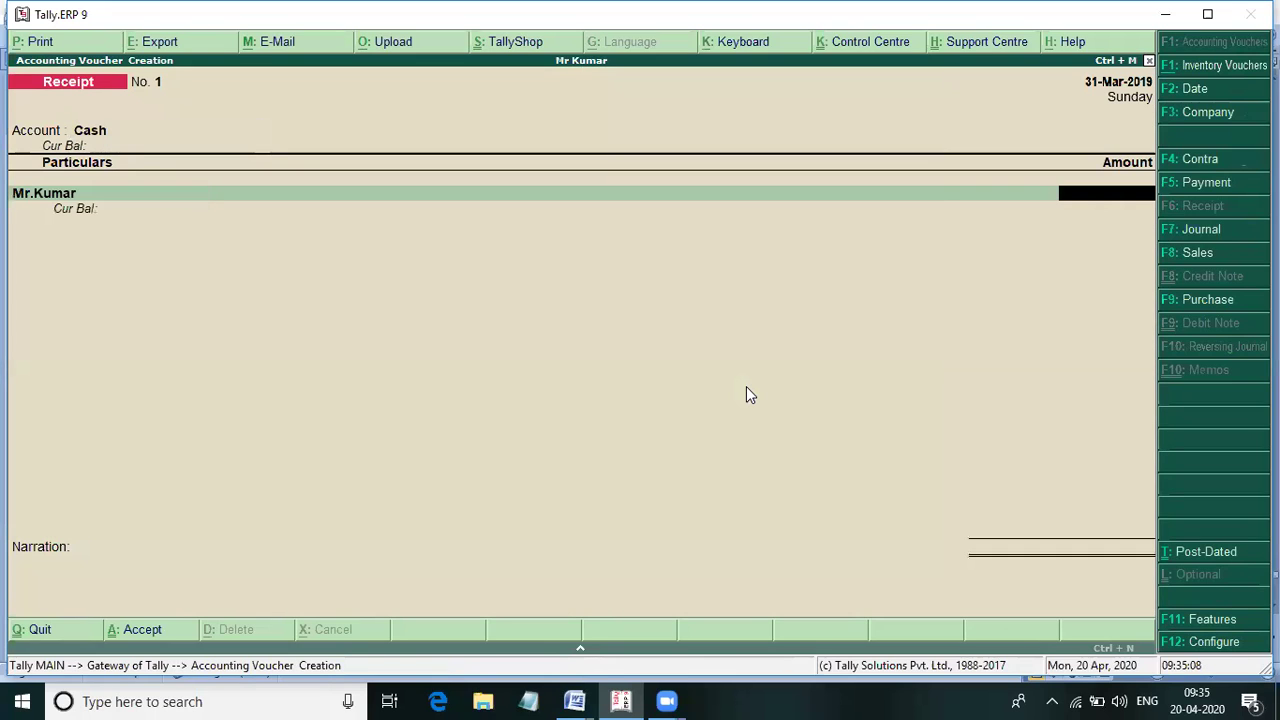
- Check the starting capital in the Word notes, then enter 1,00,000 in the Tally receipt and try to save it without a narration
{"action": "key", "text": "alt+Tab"}
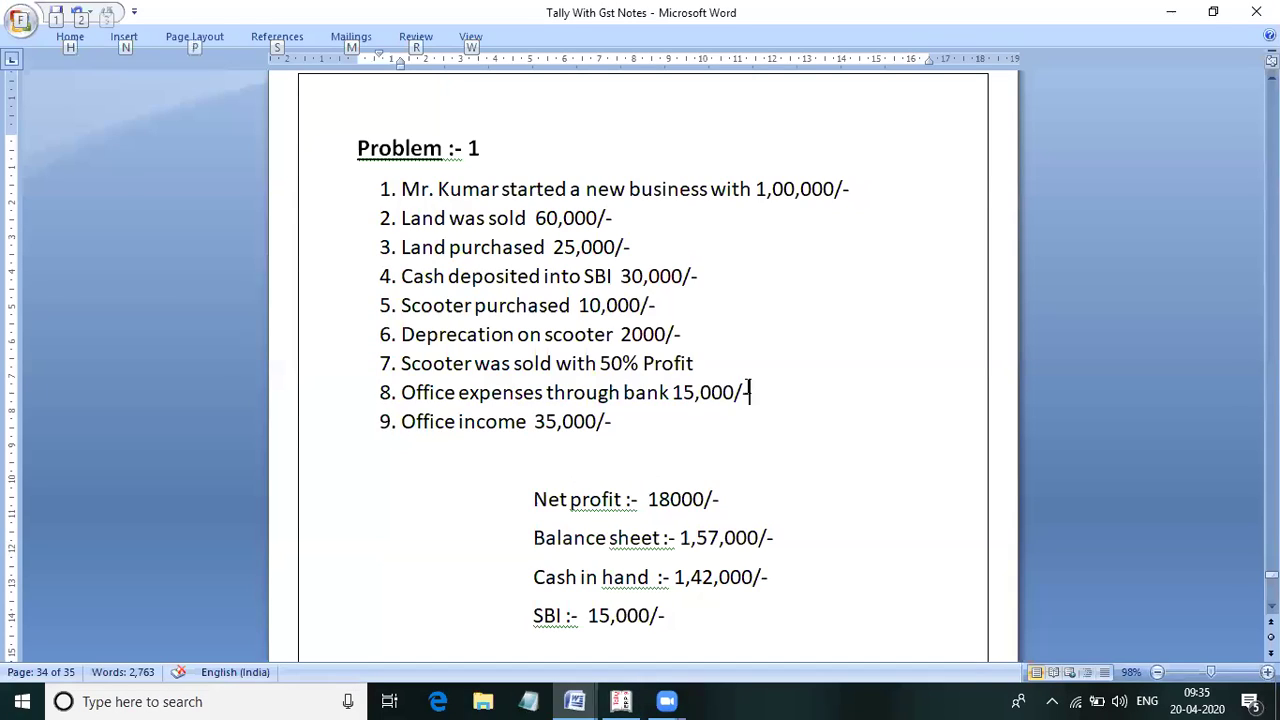
{"action": "key", "text": "alt+Tab"}
{"action": "type", "text": "1,00,00"}
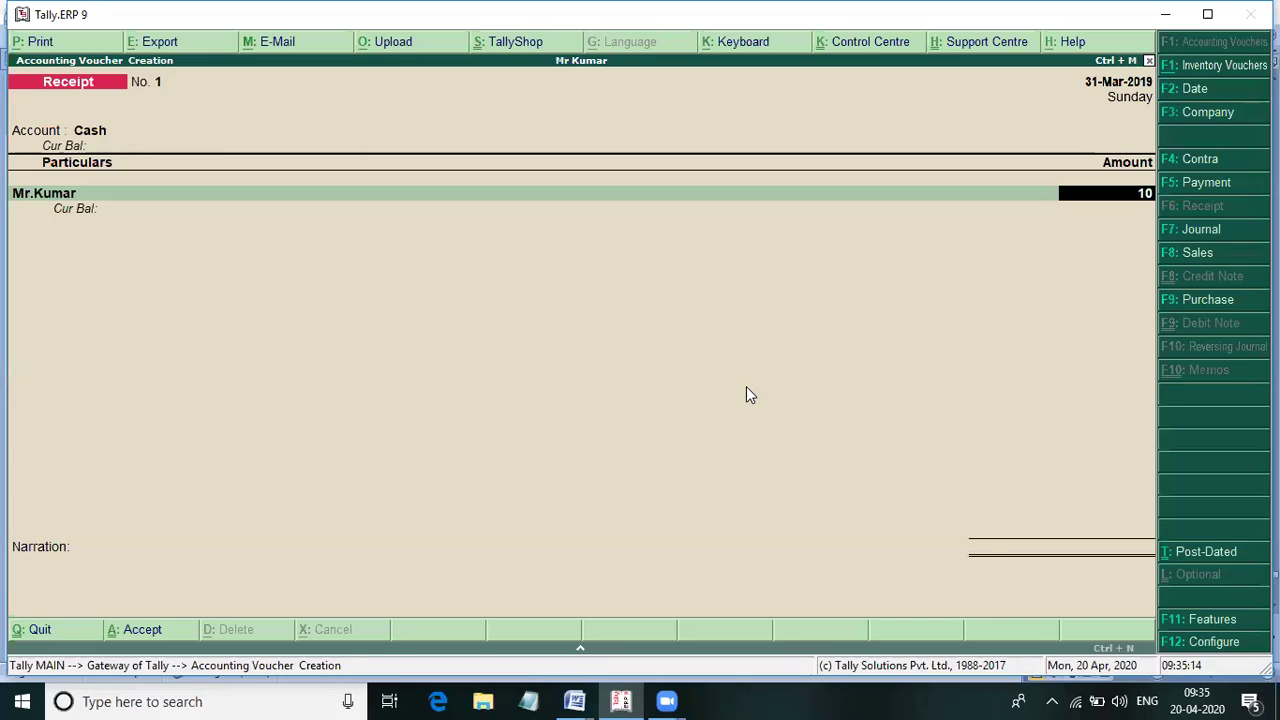
{"action": "type", "text": "0"}
{"action": "key", "text": "Return"}
{"action": "key", "text": "Return"}
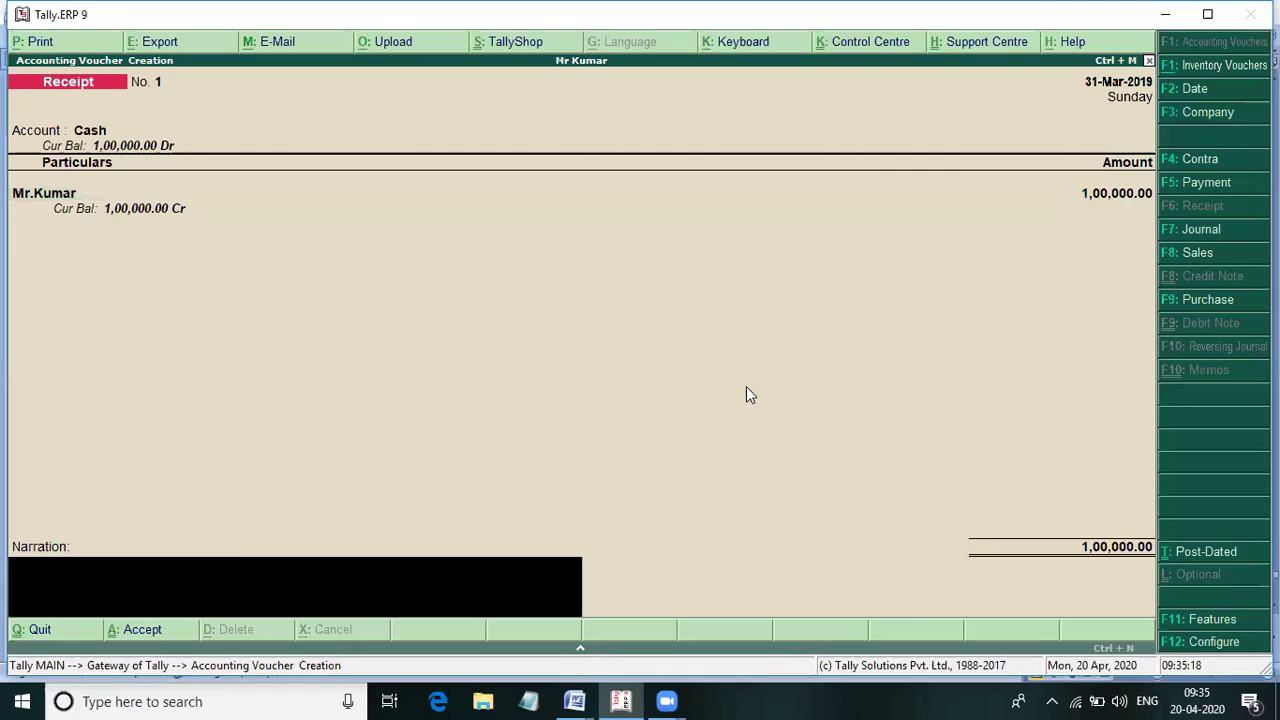
{"action": "key", "text": "Return"}
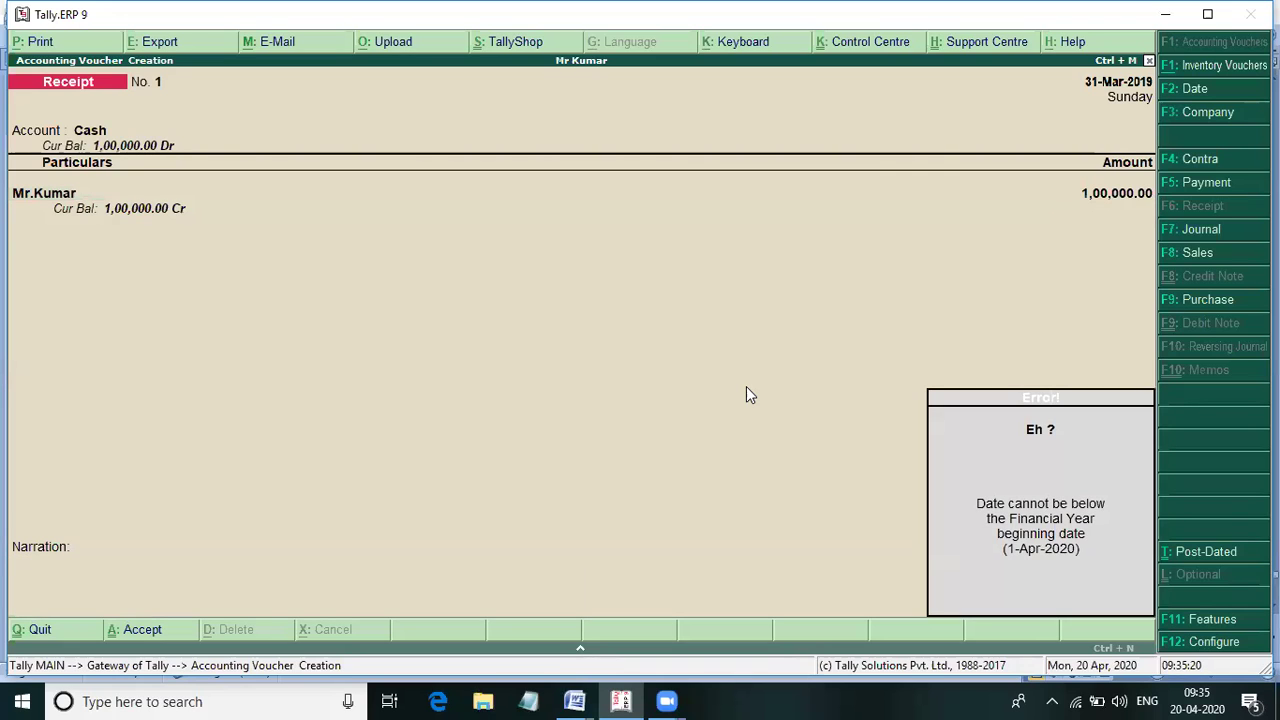
- Discard the unsaved receipt voucher and return to the Gateway of Tally
{"action": "key", "text": "Return"}
{"action": "key", "text": "Escape"}
{"action": "key", "text": "Escape"}
{"action": "key", "text": "y"}
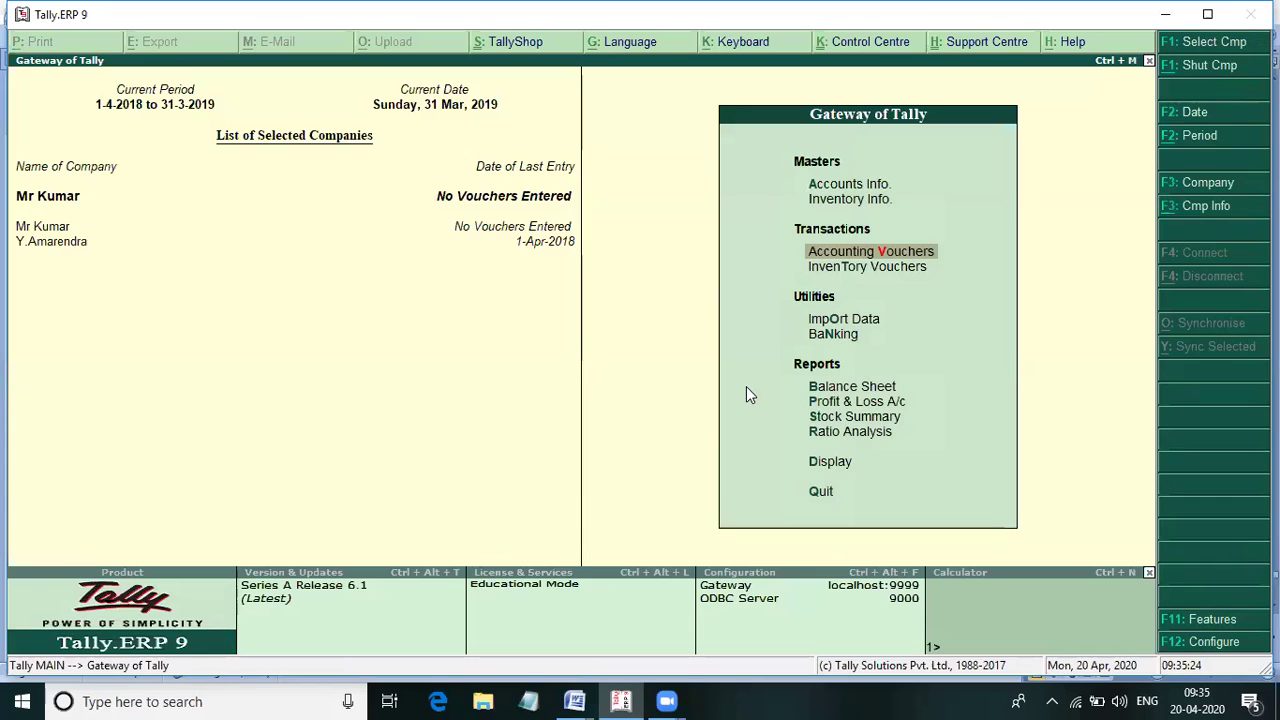
- Change the company's accounting period, entering 1-4-2020 as the start date and 1-4-2020 as the end date
{"action": "key", "text": "alt+F2"}
{"action": "type", "text": "1"}
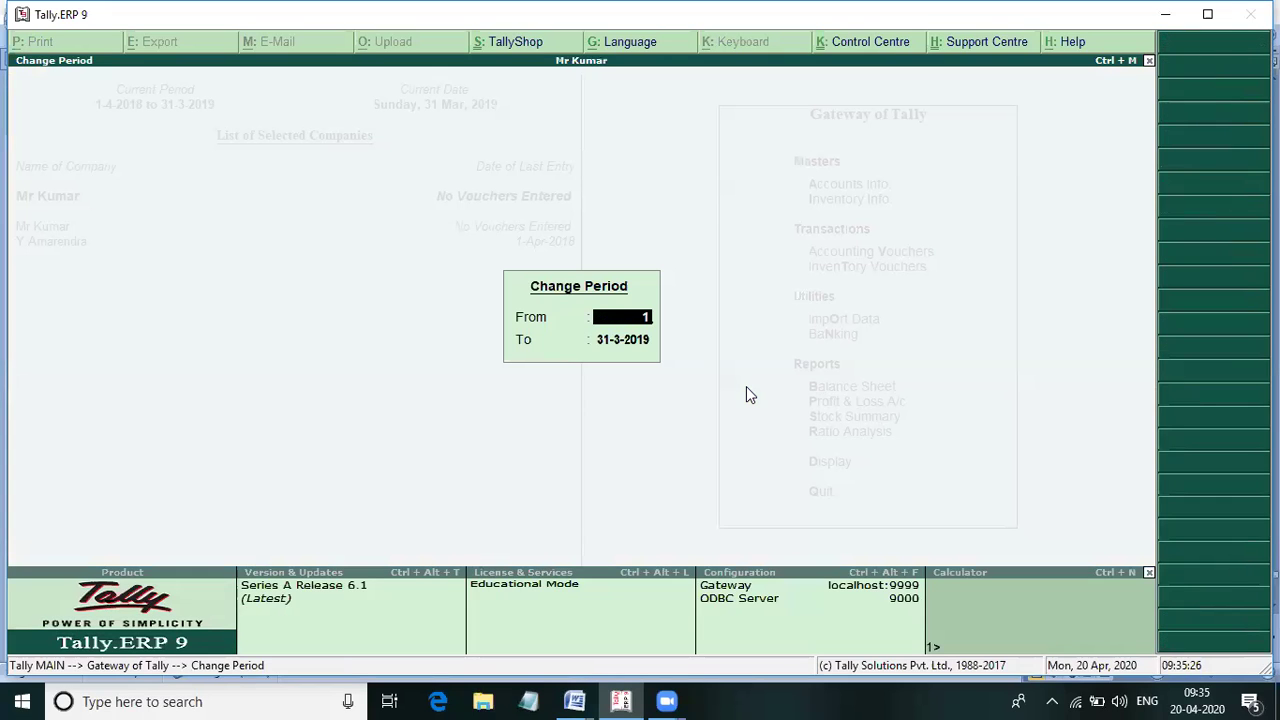
{"action": "type", "text": "-4-200"}
{"action": "type", "text": "0"}
{"action": "key", "text": "Return"}
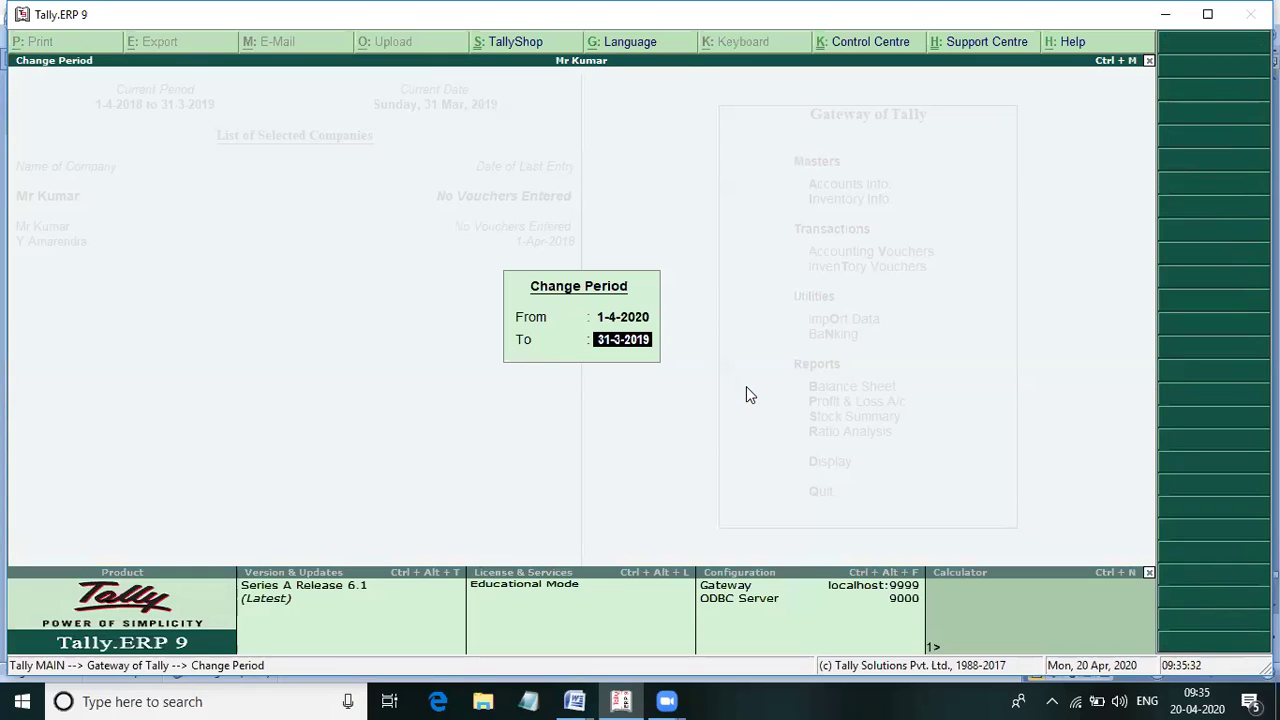
{"action": "type", "text": "1-4-2020"}
{"action": "key", "text": "Return"}
- Record a Receipt accounting voucher with Cash as the account and the owner's capital ledger for 1,00,000, saving it without a narration
{"action": "key", "text": "Return"}
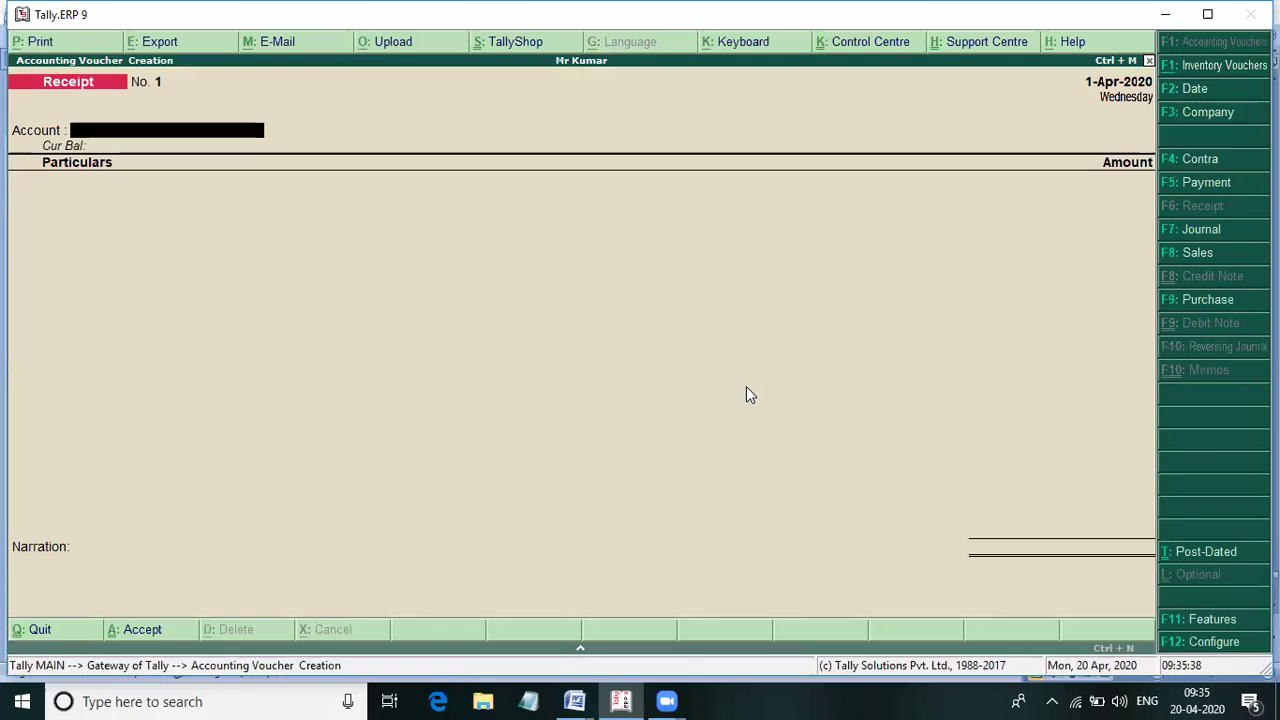
{"action": "key", "text": "Return"}
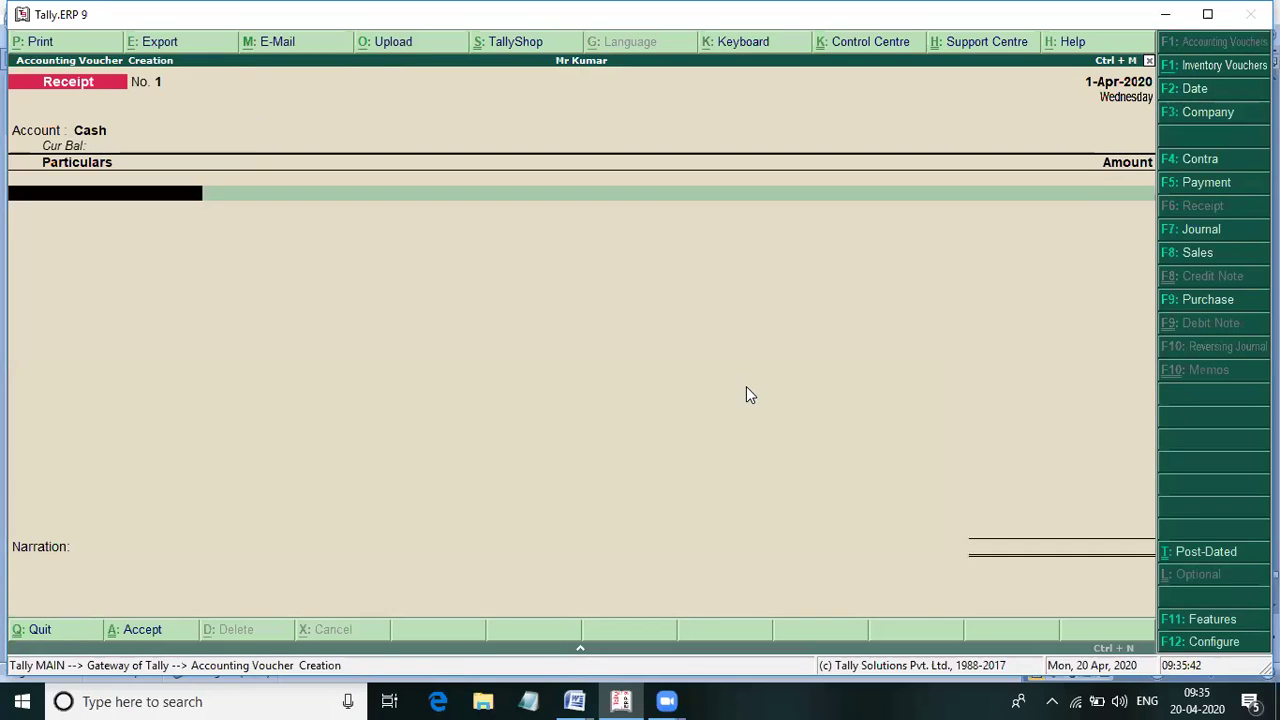
{"action": "type", "text": "M"}
{"action": "key", "text": "Return"}
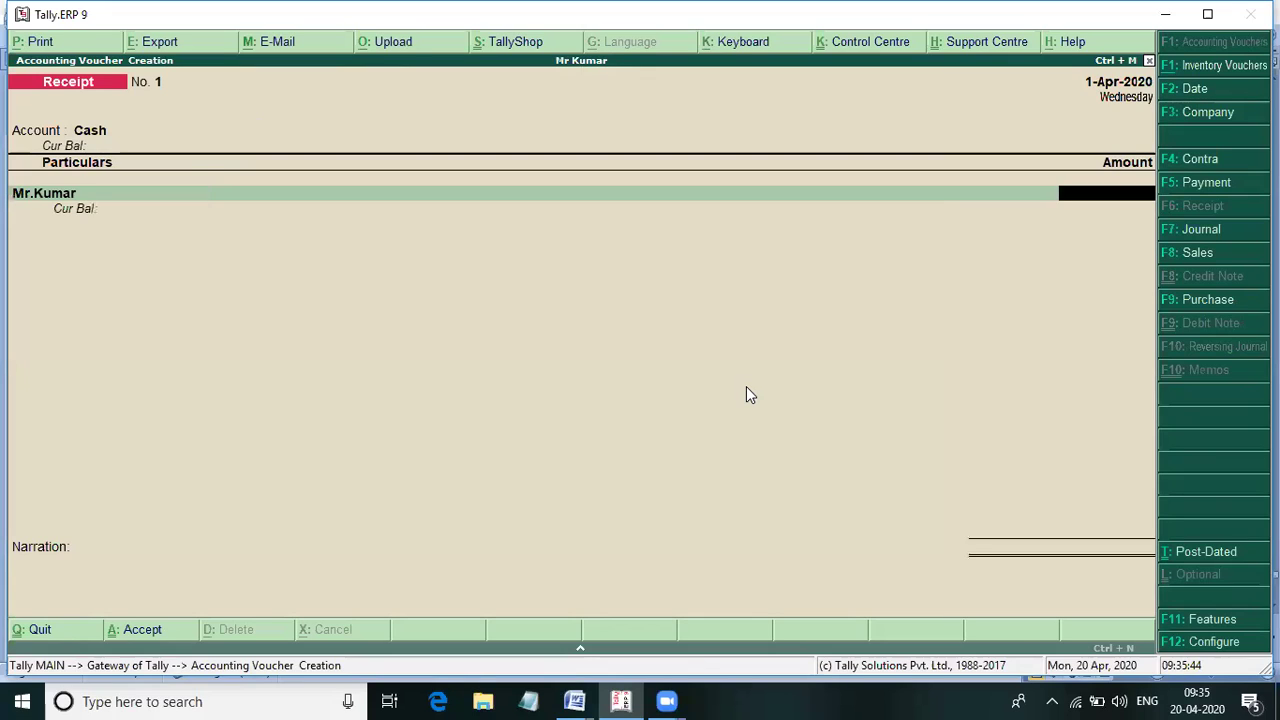
{"action": "type", "text": "1,00,00"}
{"action": "type", "text": "00000"}
{"action": "key", "text": "Return"}
{"action": "key", "text": "Return"}
{"action": "key", "text": "Return"}
{"action": "key", "text": "Return"}
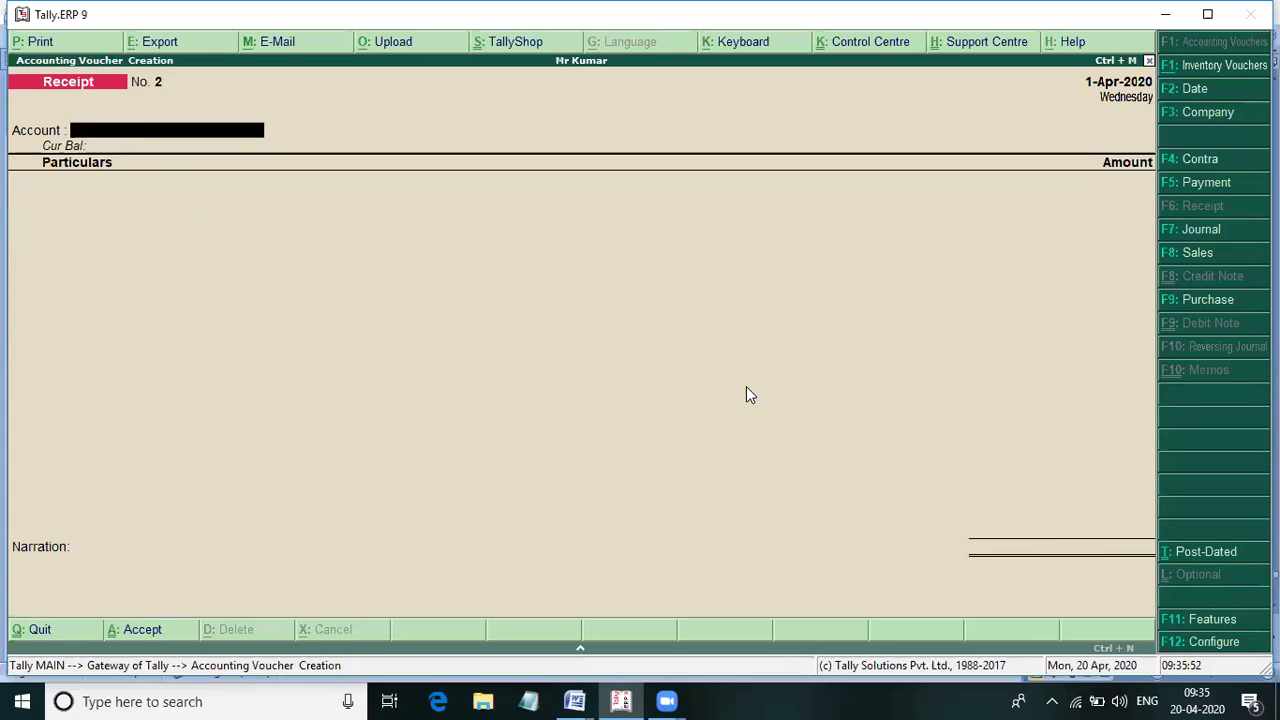
- Check the land sale in the Word notes, then fill the Tally receipt with Cash as the account and Land for 60,000
{"action": "key", "text": "alt+Tab"}
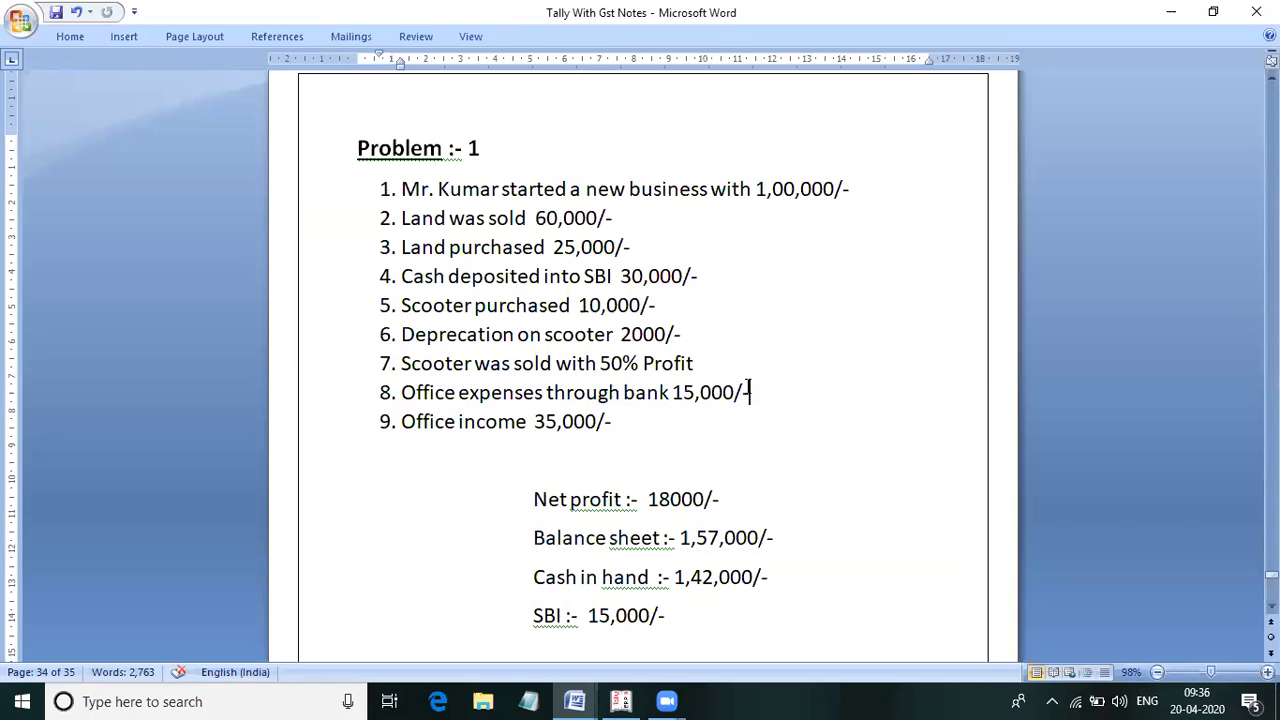
{"action": "key", "text": "alt+Tab"}
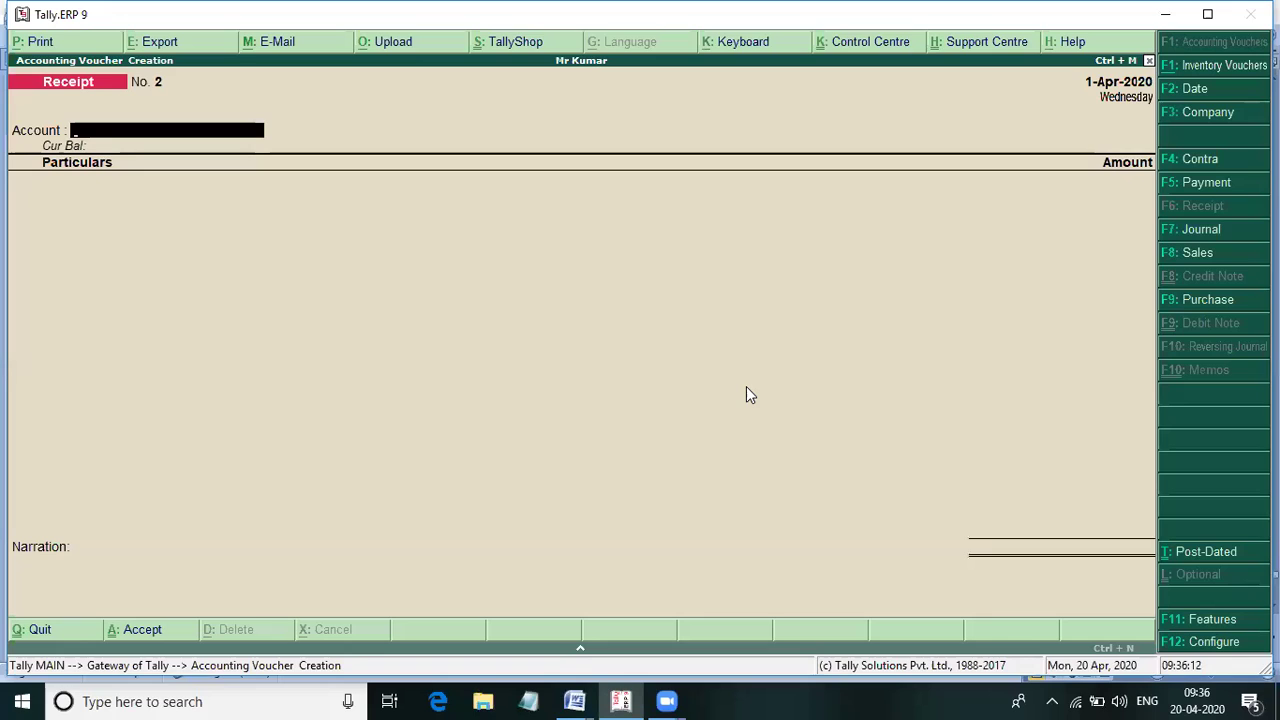
{"action": "type", "text": "C"}
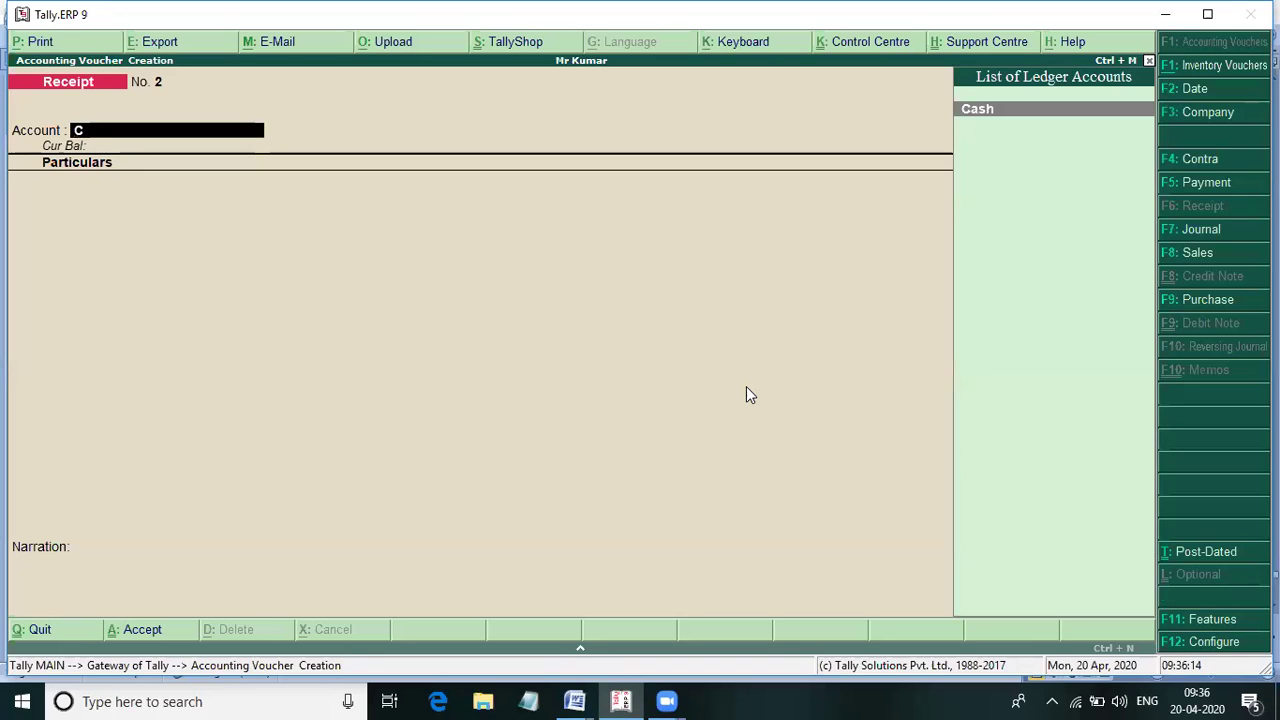
{"action": "key", "text": "Return"}
{"action": "type", "text": "L"}
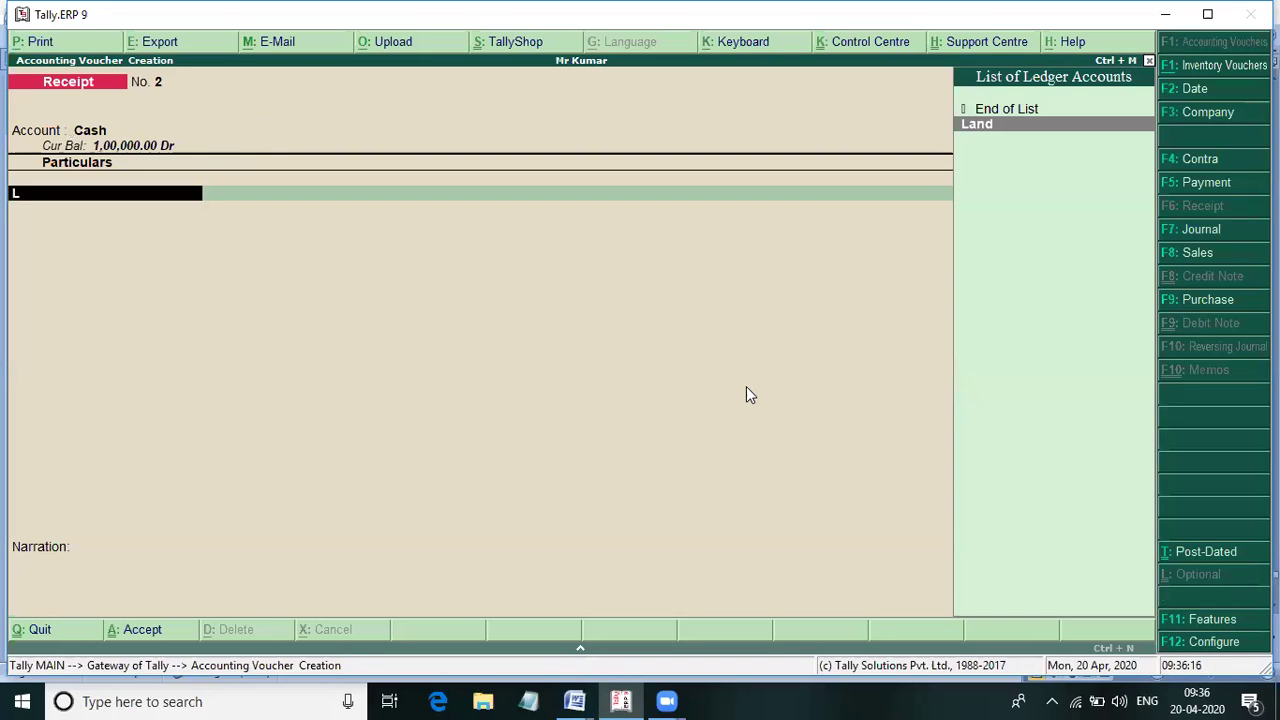
{"action": "key", "text": "Return"}
{"action": "type", "text": "6"}
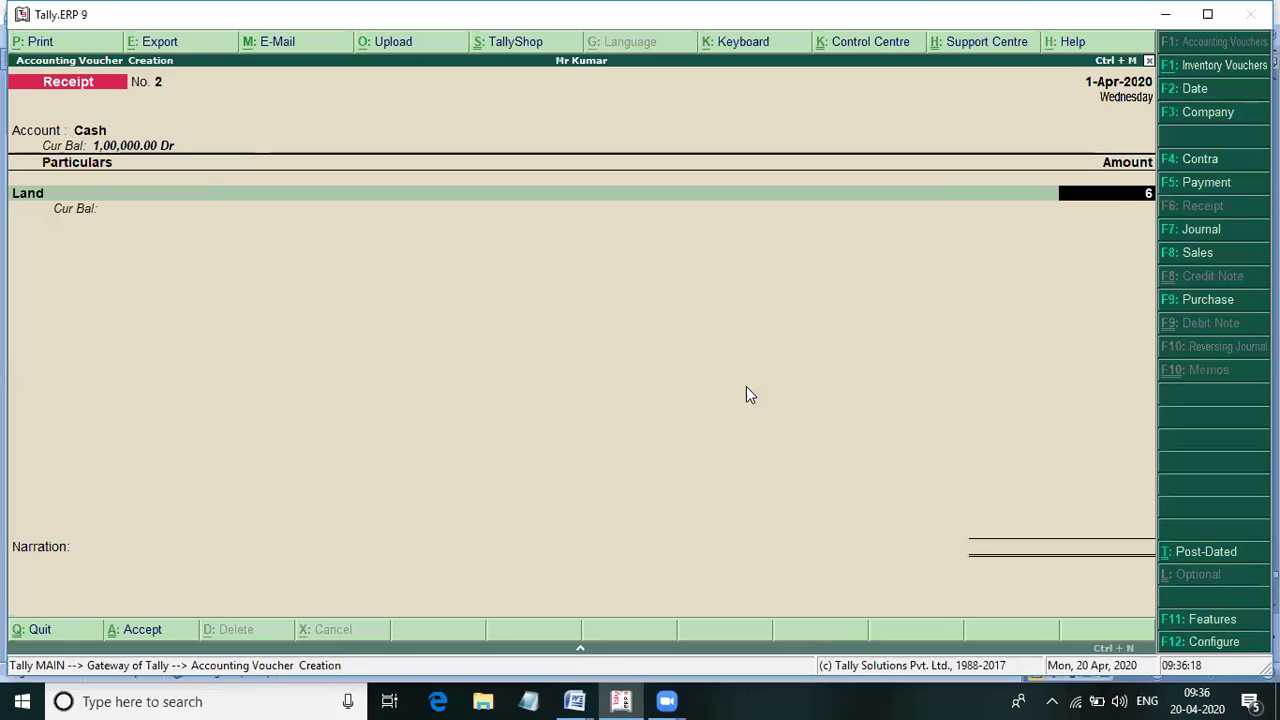
{"action": "type", "text": "0,000000"}
{"action": "key", "text": "Return"}
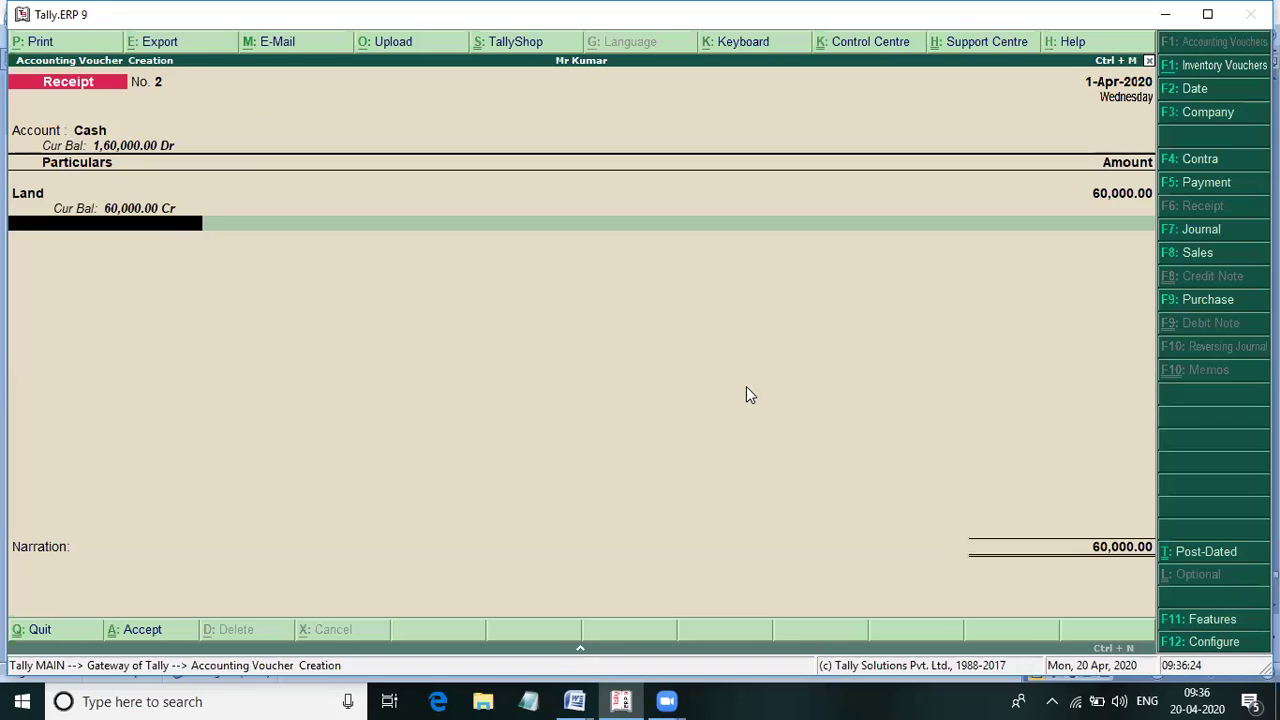
- Recheck the land sale in the Word notes, then save the Tally receipt without a narration
{"action": "key", "text": "alt+Tab"}
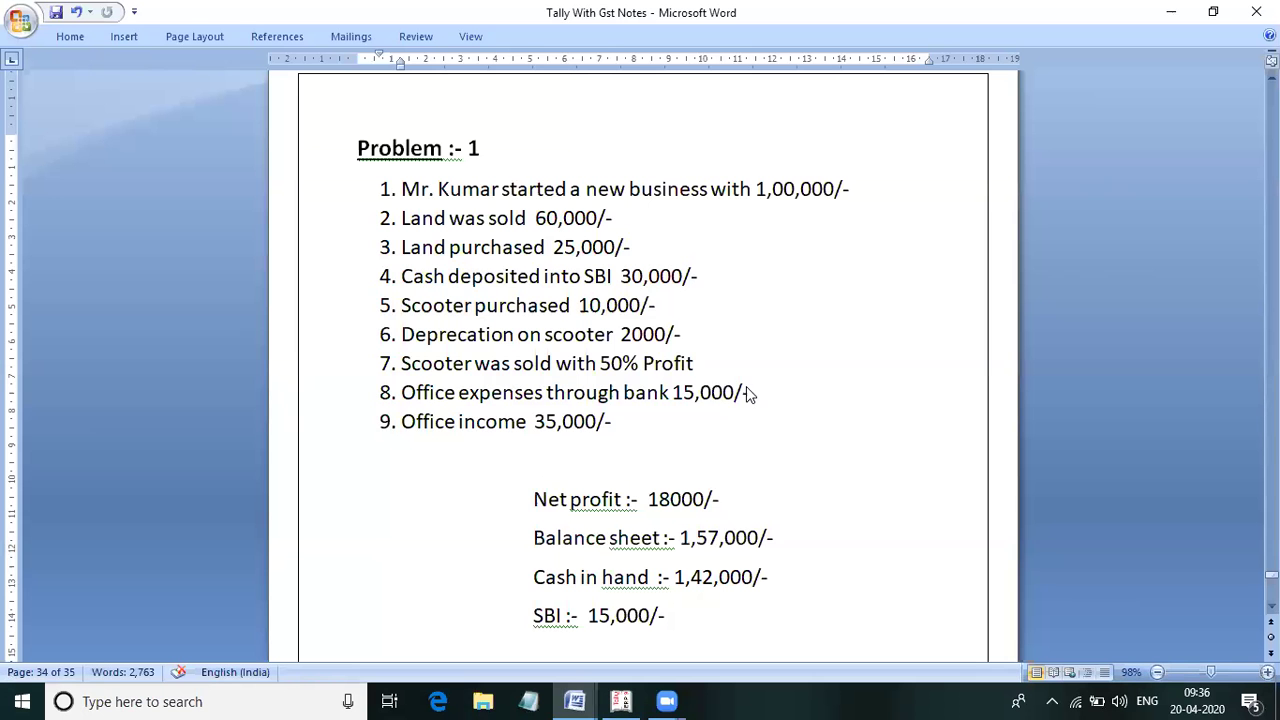
{"action": "key", "text": "alt+Tab"}
{"action": "key", "text": "Return"}
{"action": "key", "text": "Return"}
{"action": "key", "text": "Return"}
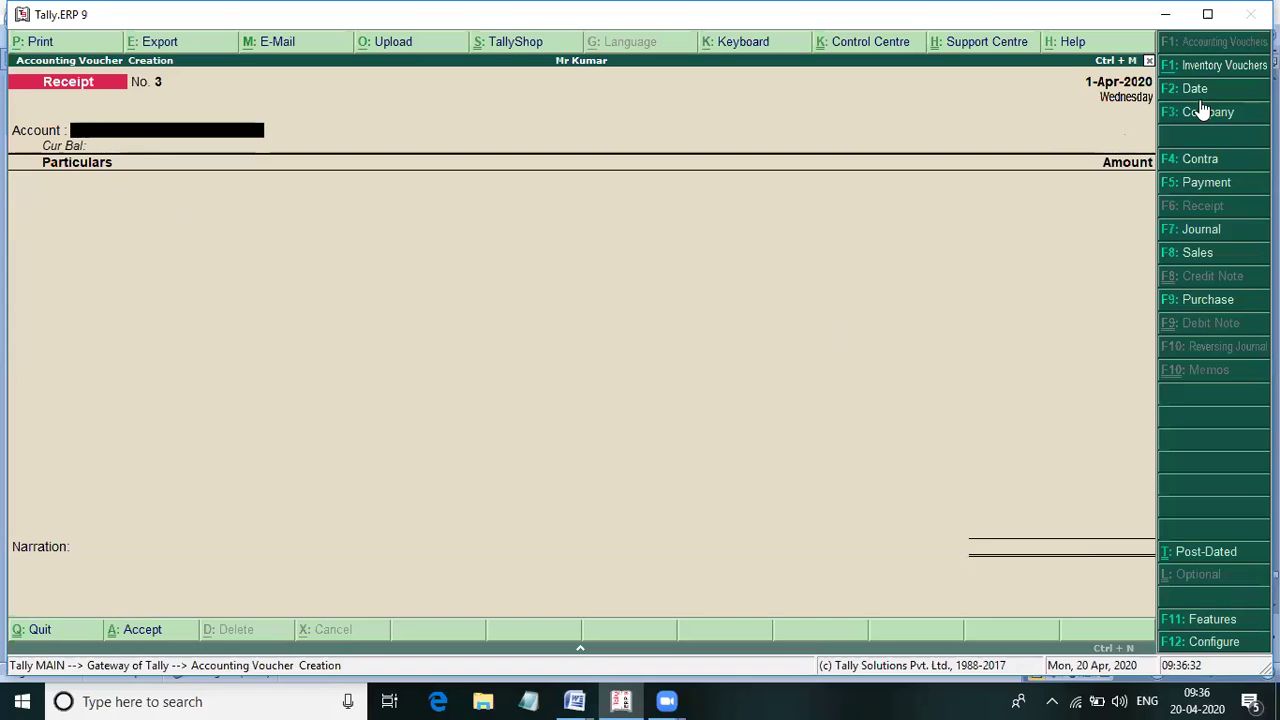
- Record the land purchase as a Payment voucher with Cash as the account and Land for 25,000, saving it without a narration
{"action": "left_click", "coordinate": [1198, 186]}
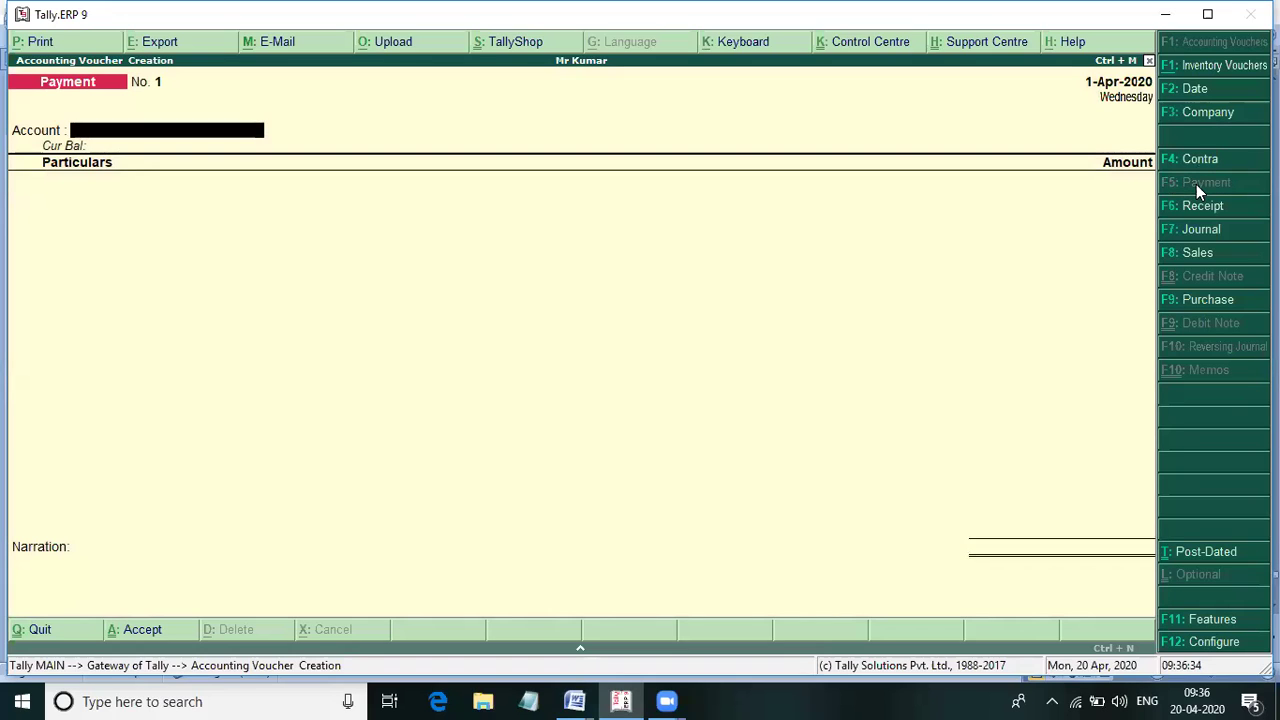
{"action": "type", "text": "C"}
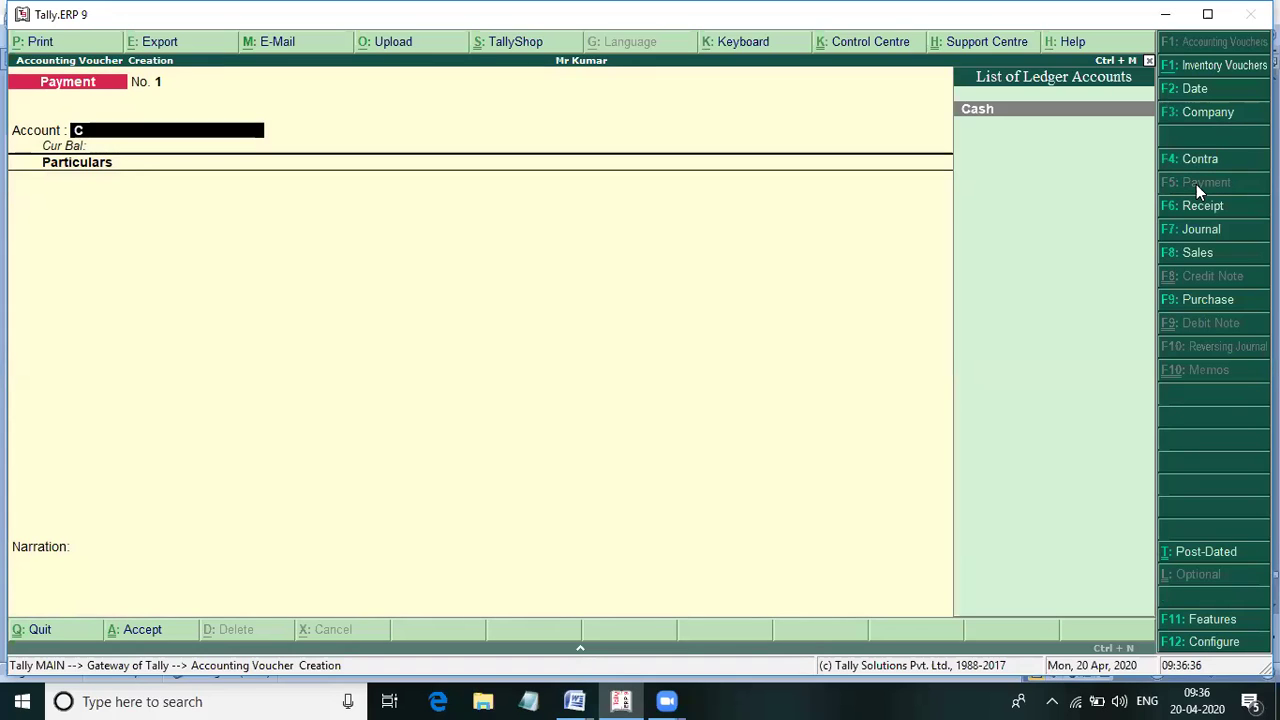
{"action": "key", "text": "Return"}
{"action": "type", "text": "L"}
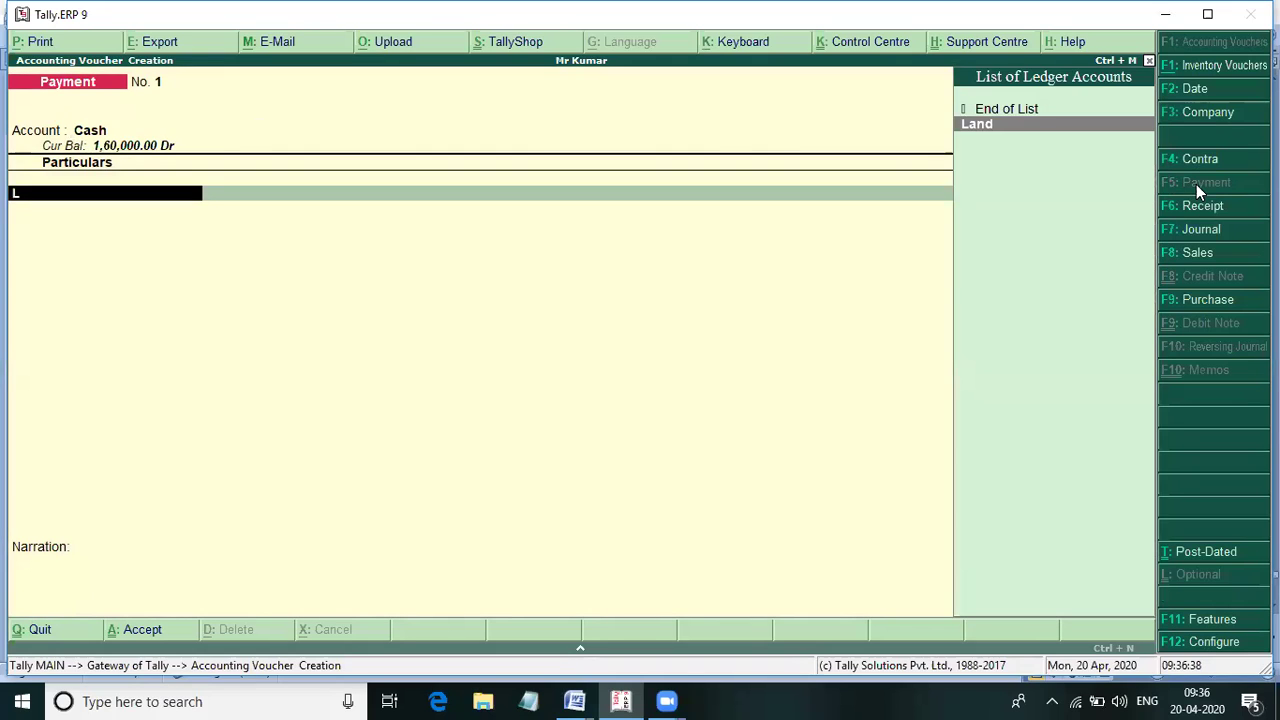
{"action": "key", "text": "Return"}
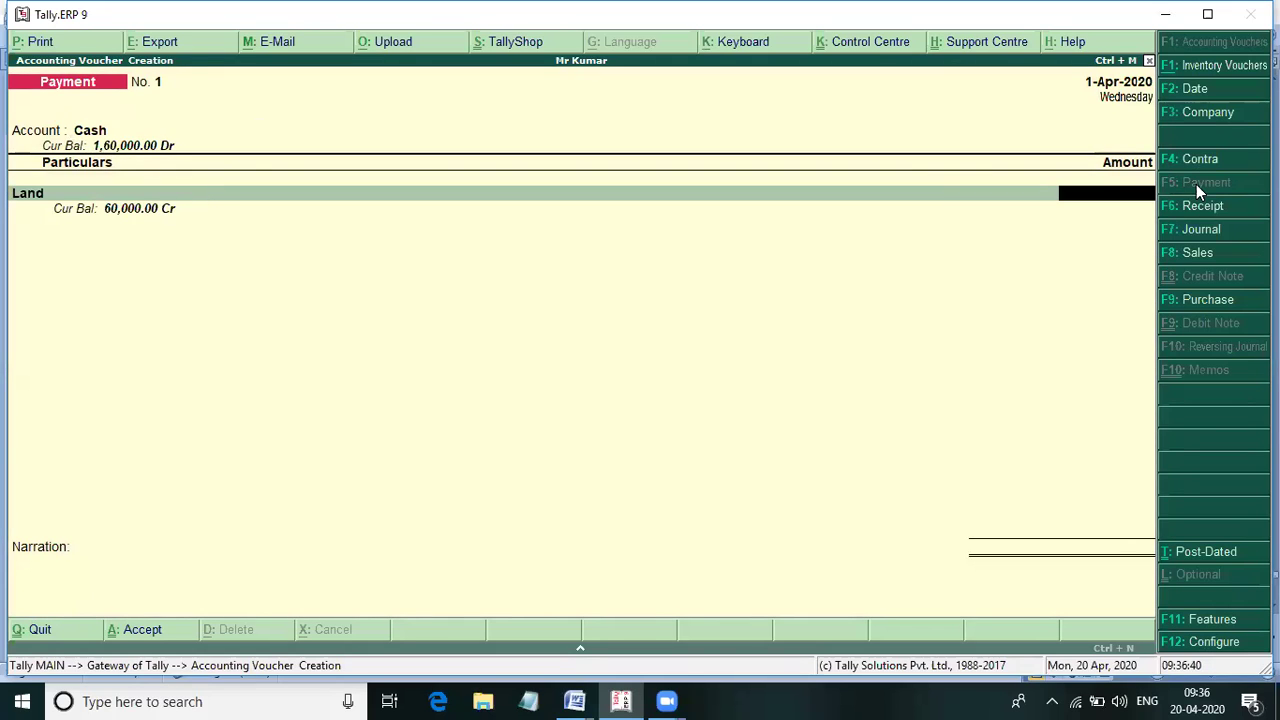
{"action": "type", "text": "25,000"}
{"action": "key", "text": "Return"}
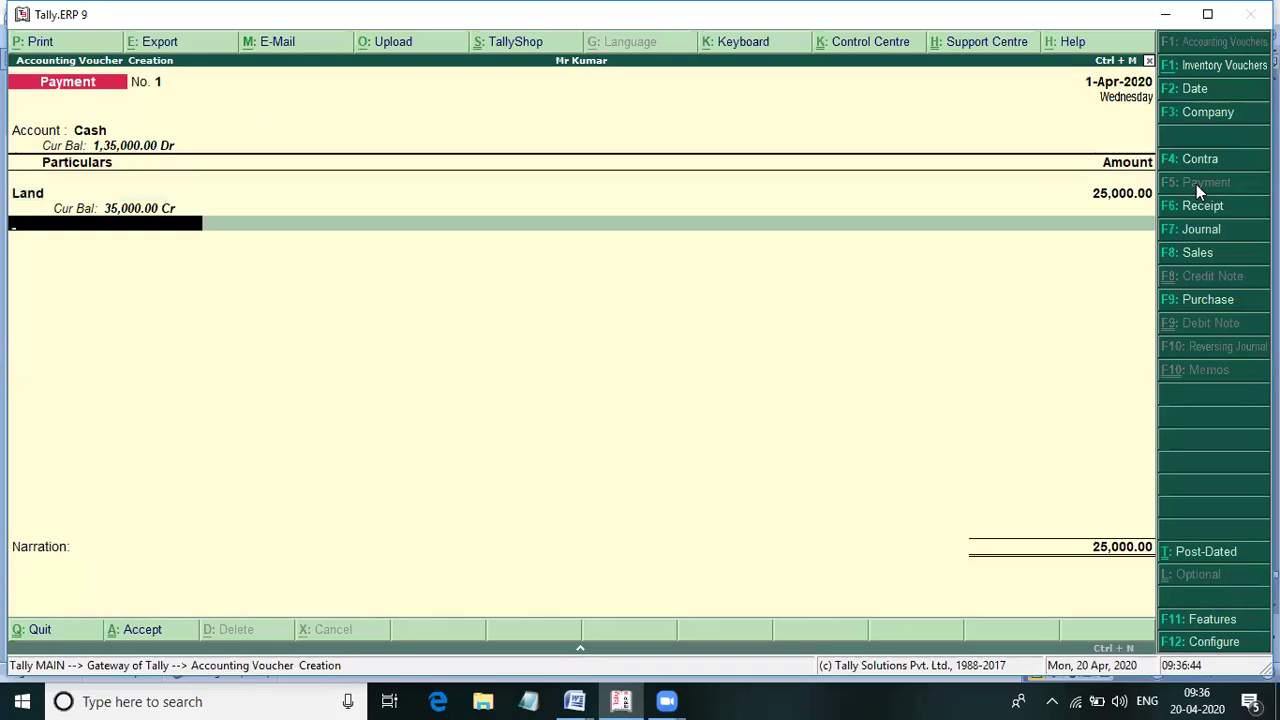
{"action": "key", "text": "Return"}
{"action": "key", "text": "Return"}
{"action": "key", "text": "Return"}
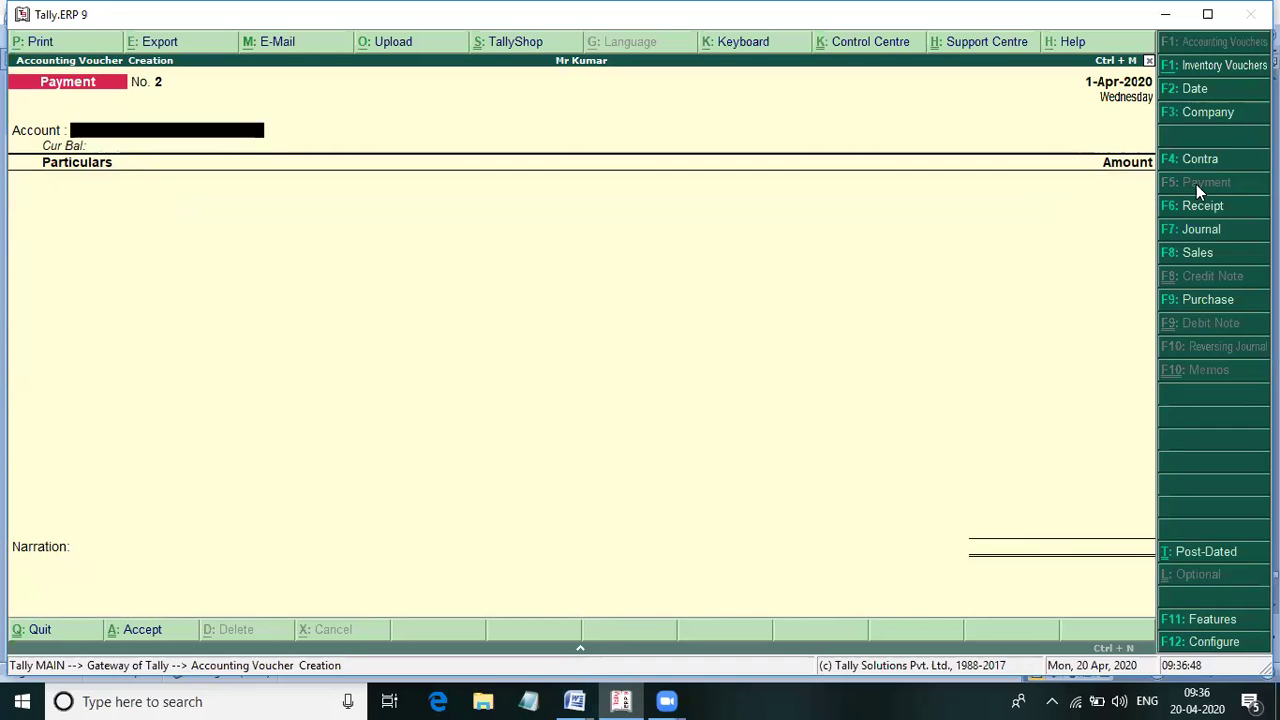
- Highlight the fourth transaction, the cash deposit into SBI, in the Word notes and return to Tally
{"action": "key", "text": "alt+Tab"}
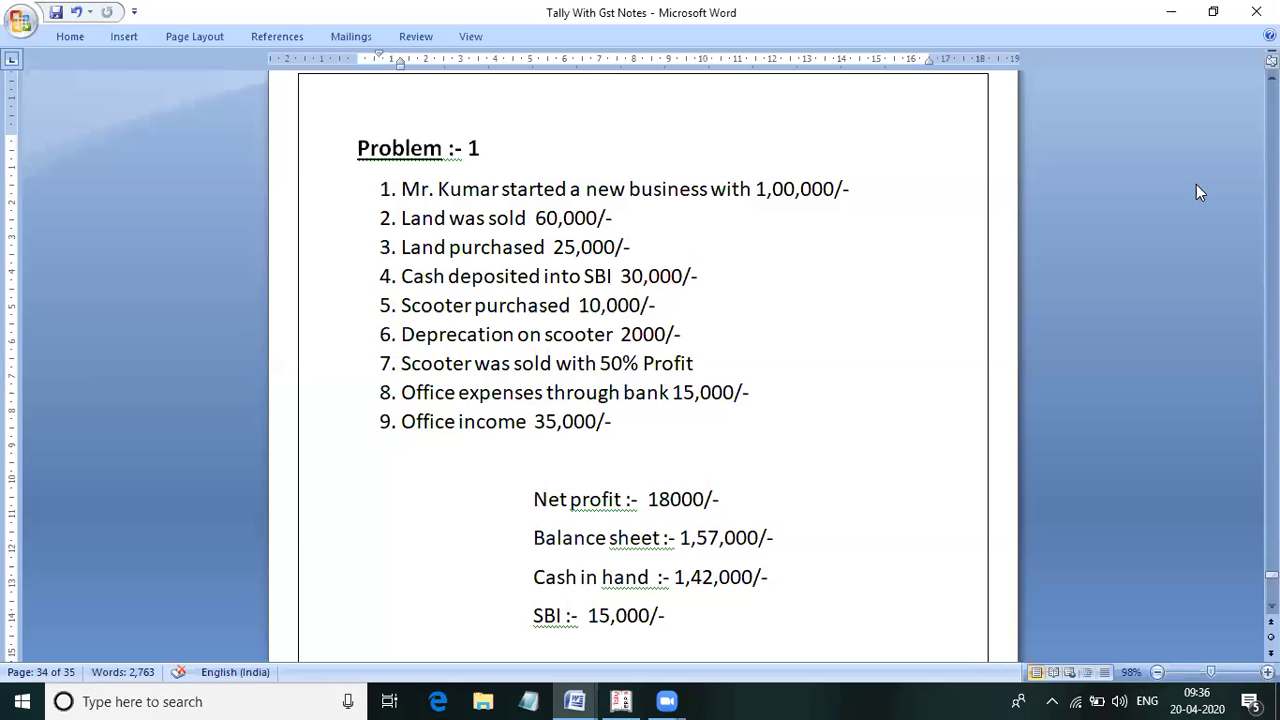
{"action": "left_click_drag", "start_coordinate": [690, 265], "coordinate": [402, 280]}
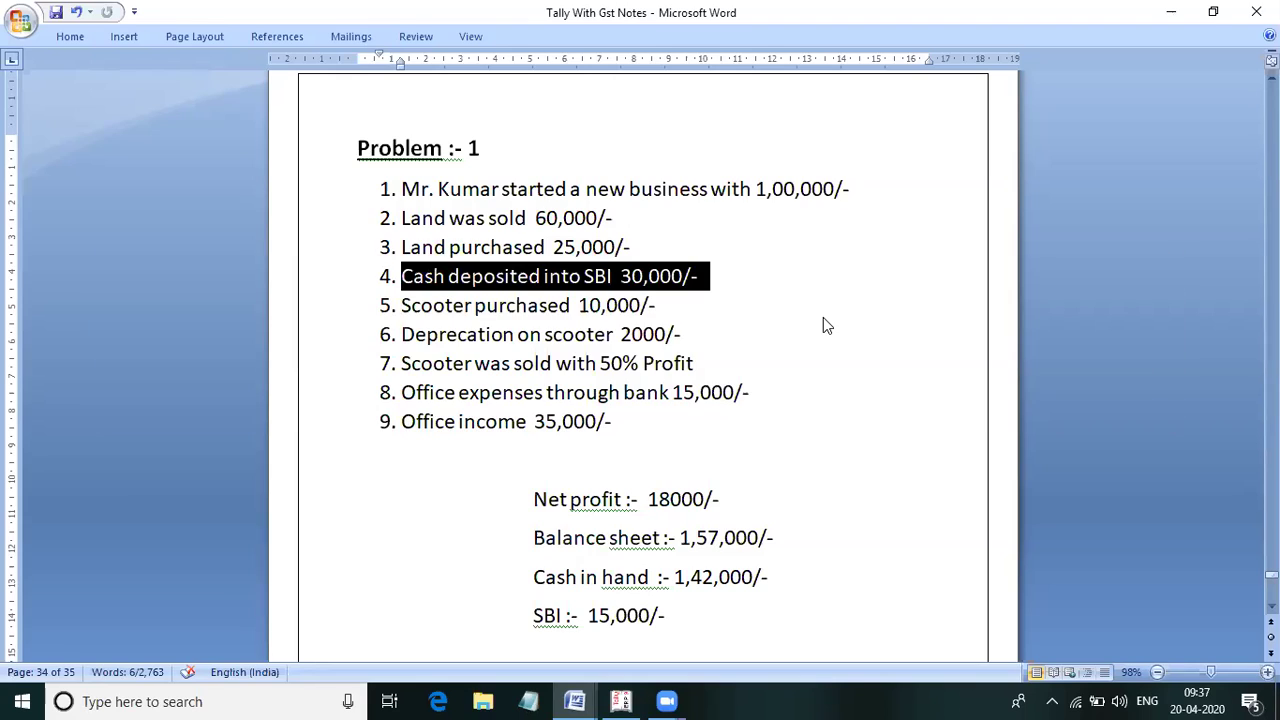
{"action": "key", "text": "alt+Tab"}
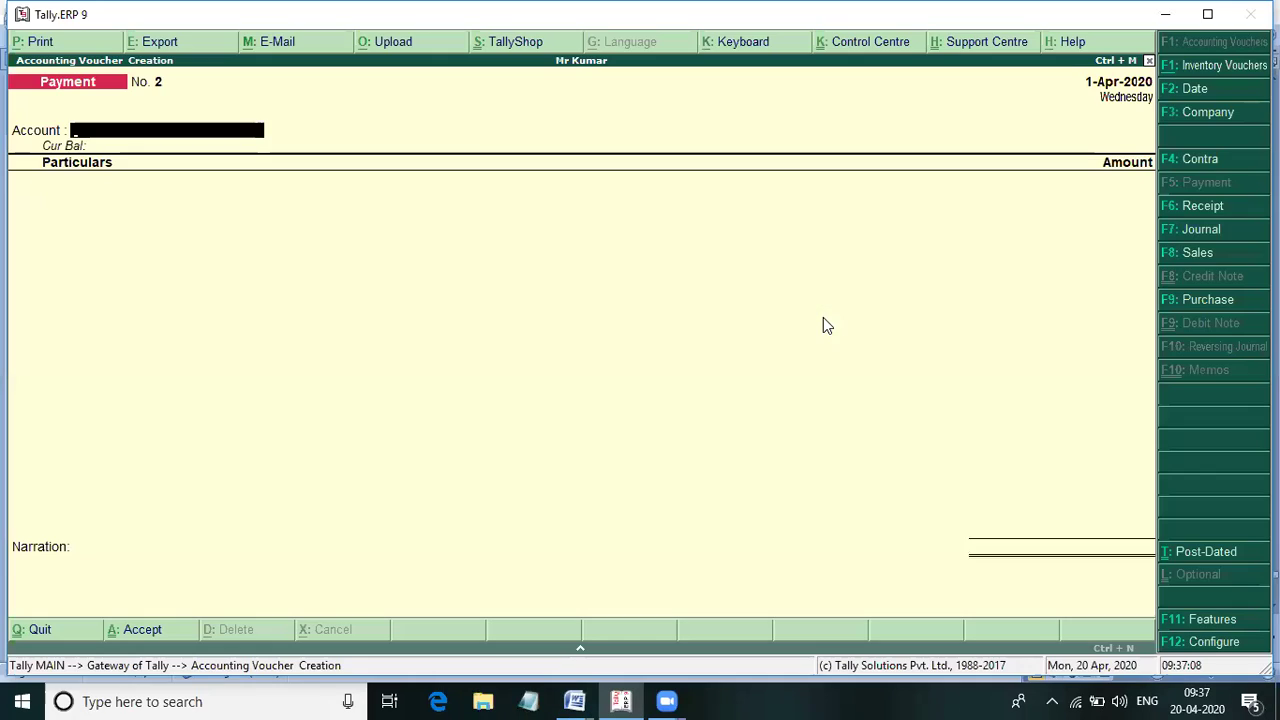
- Start a Contra voucher with Sbi as the account and Cash as the particulars for 30,000
{"action": "left_click", "coordinate": [1190, 163]}
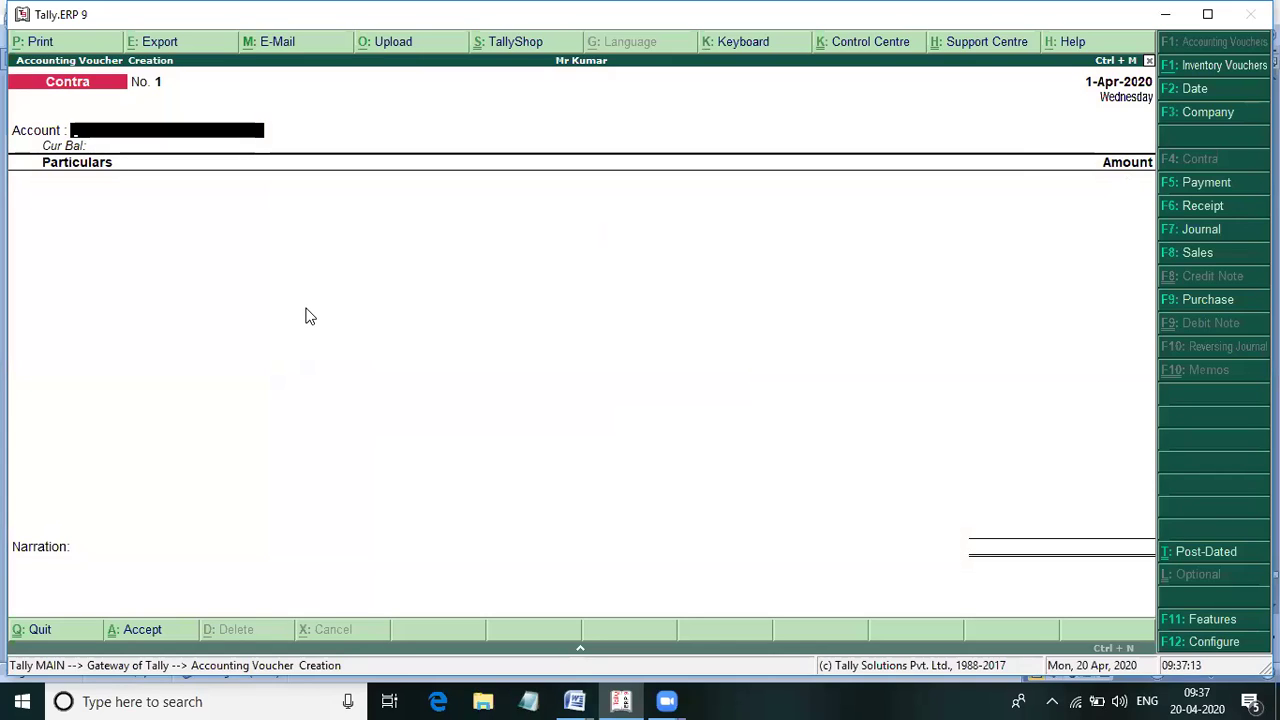
{"action": "type", "text": "S"}
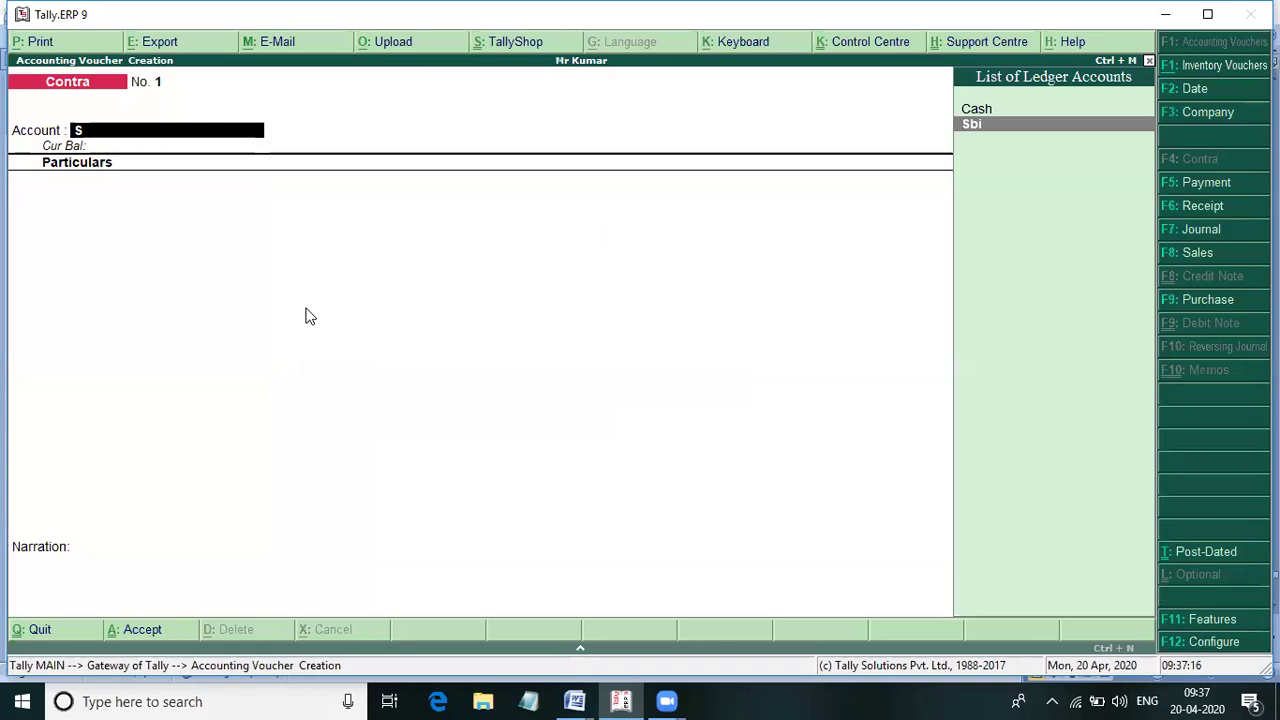
{"action": "key", "text": "Return"}
{"action": "type", "text": "C"}
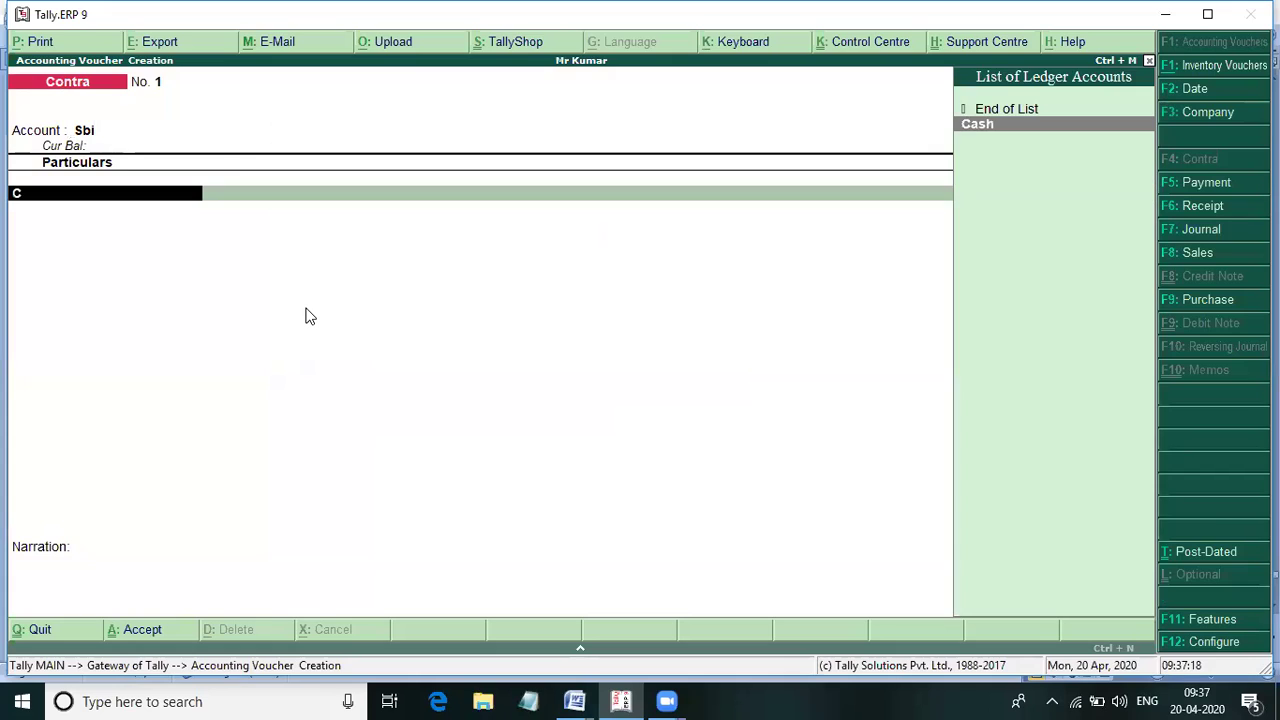
{"action": "key", "text": "Return"}
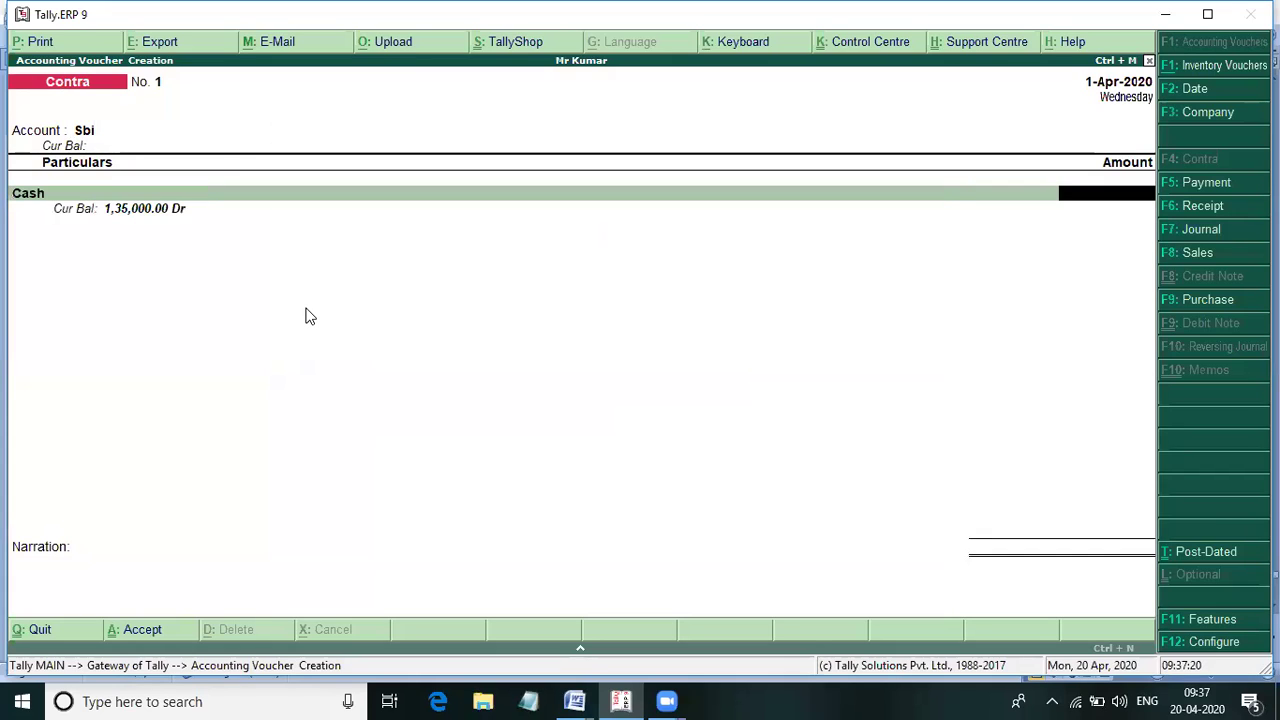
{"action": "type", "text": "0000"}
{"action": "key", "text": "Return"}
{"action": "key", "text": "Return"}
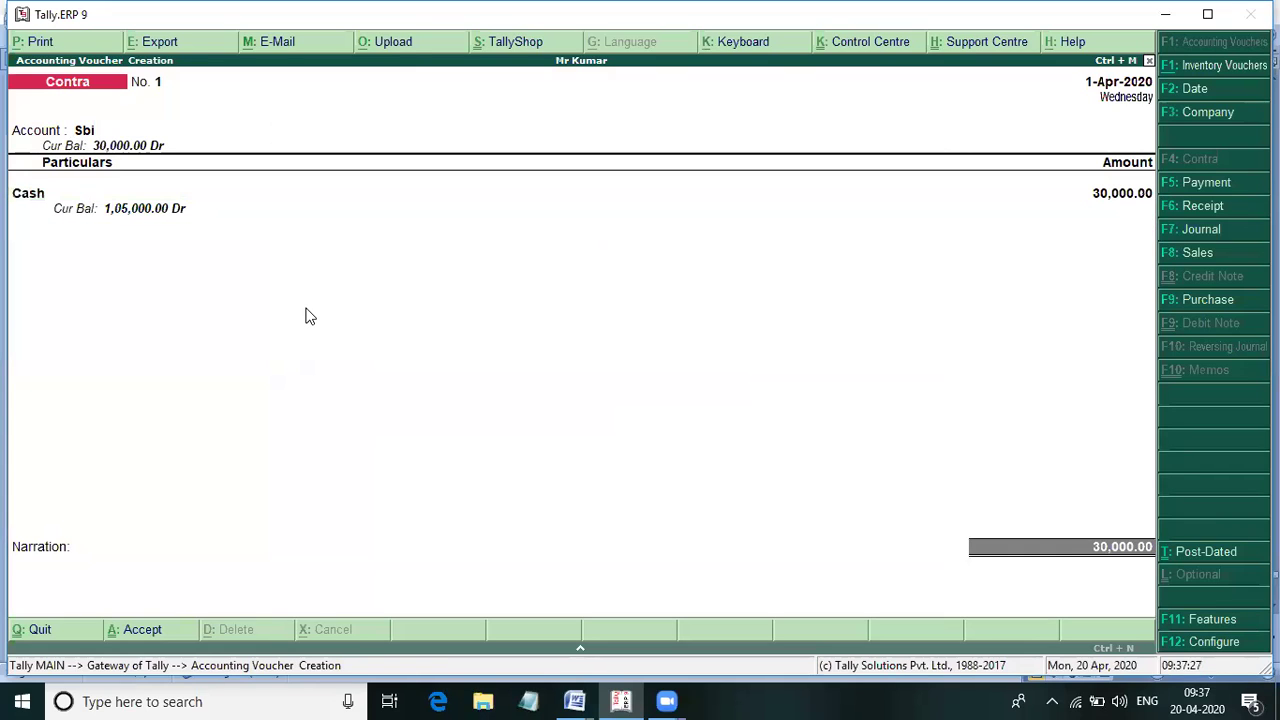
- Enter 15 notes of 2000 in the cash denominations, leave the bank field blank, and save the contra voucher
{"action": "key", "text": "Return"}
{"action": "key", "text": "Return"}
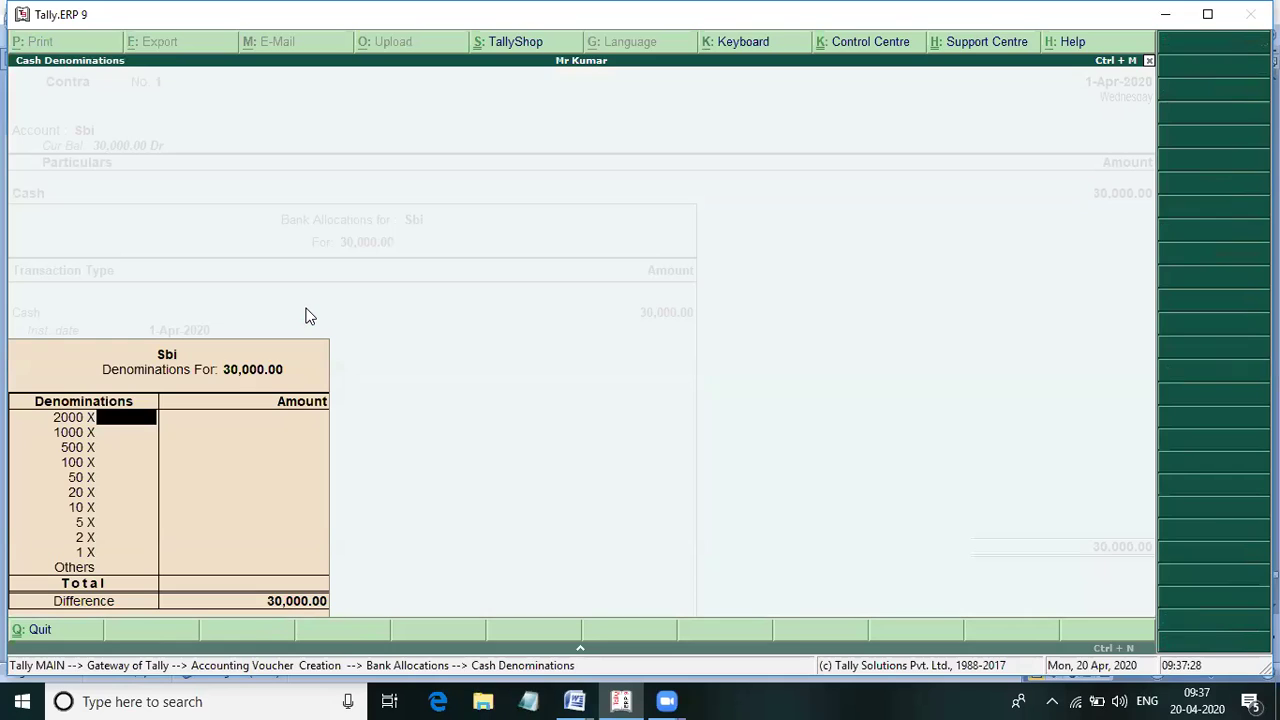
{"action": "type", "text": "15"}
{"action": "key", "text": "Return"}
{"action": "key", "text": "Return"}
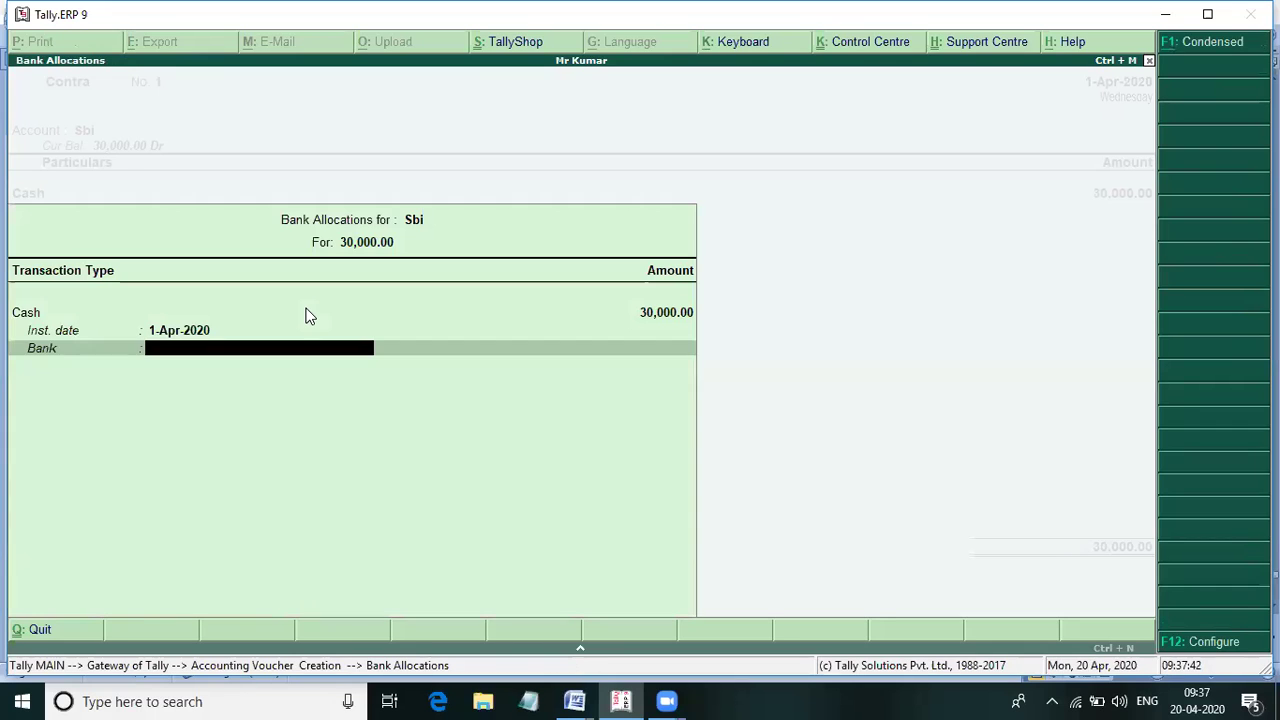
{"action": "key", "text": "Return"}
{"action": "key", "text": "Return"}
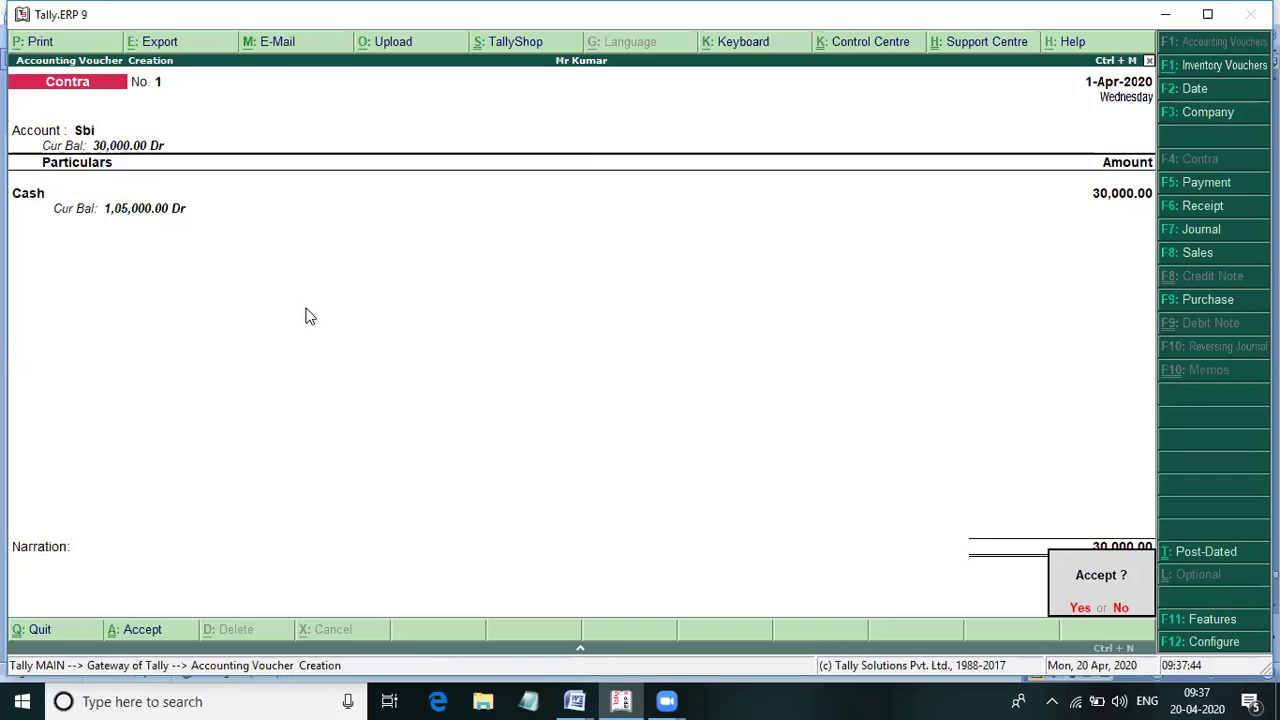
{"action": "key", "text": "Return"}
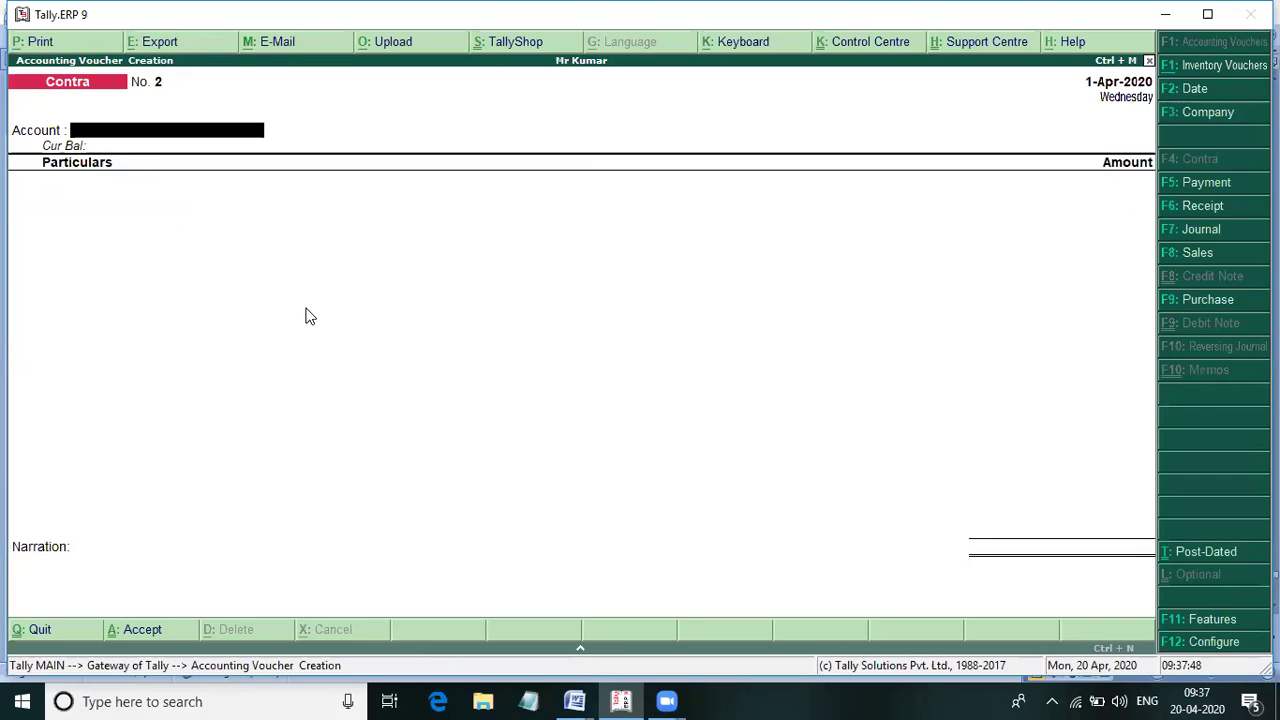
- Highlight the fifth transaction, the scooter purchase, in the Word notes and switch back to Tally
{"action": "key", "text": "alt+Tab"}
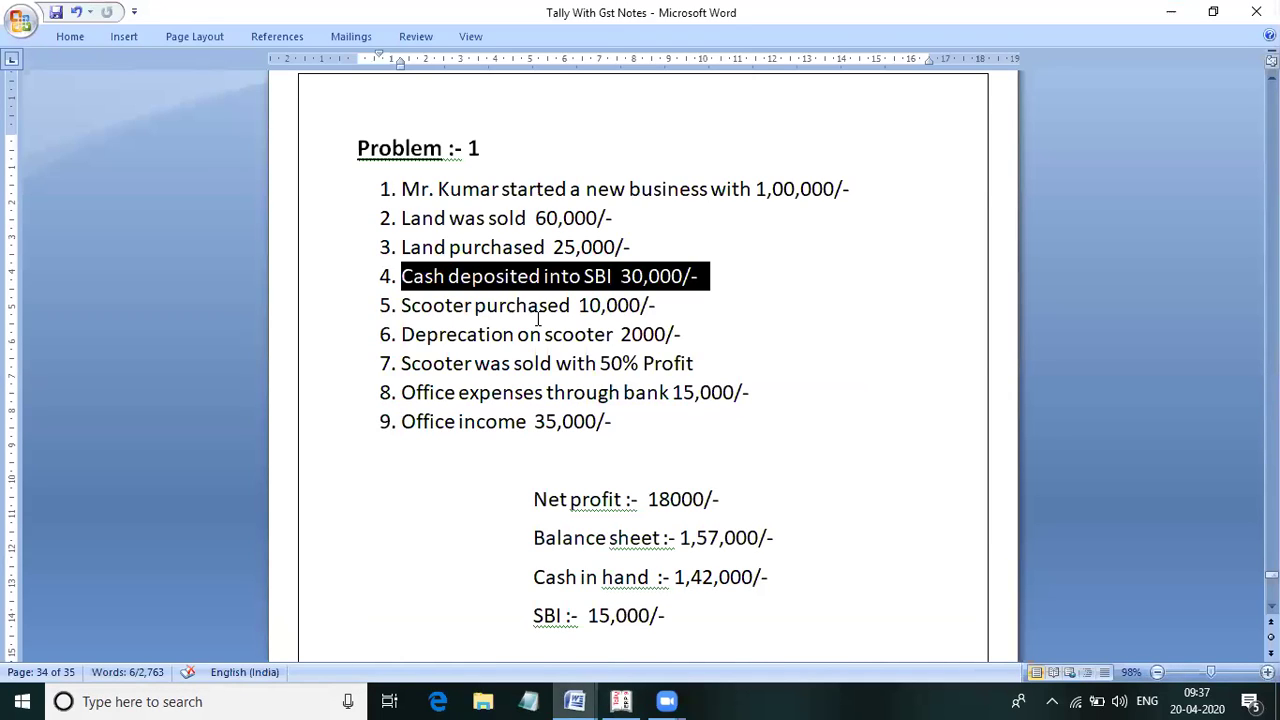
{"action": "left_click", "coordinate": [656, 310]}
{"action": "left_click_drag", "start_coordinate": [656, 310], "coordinate": [401, 310]}
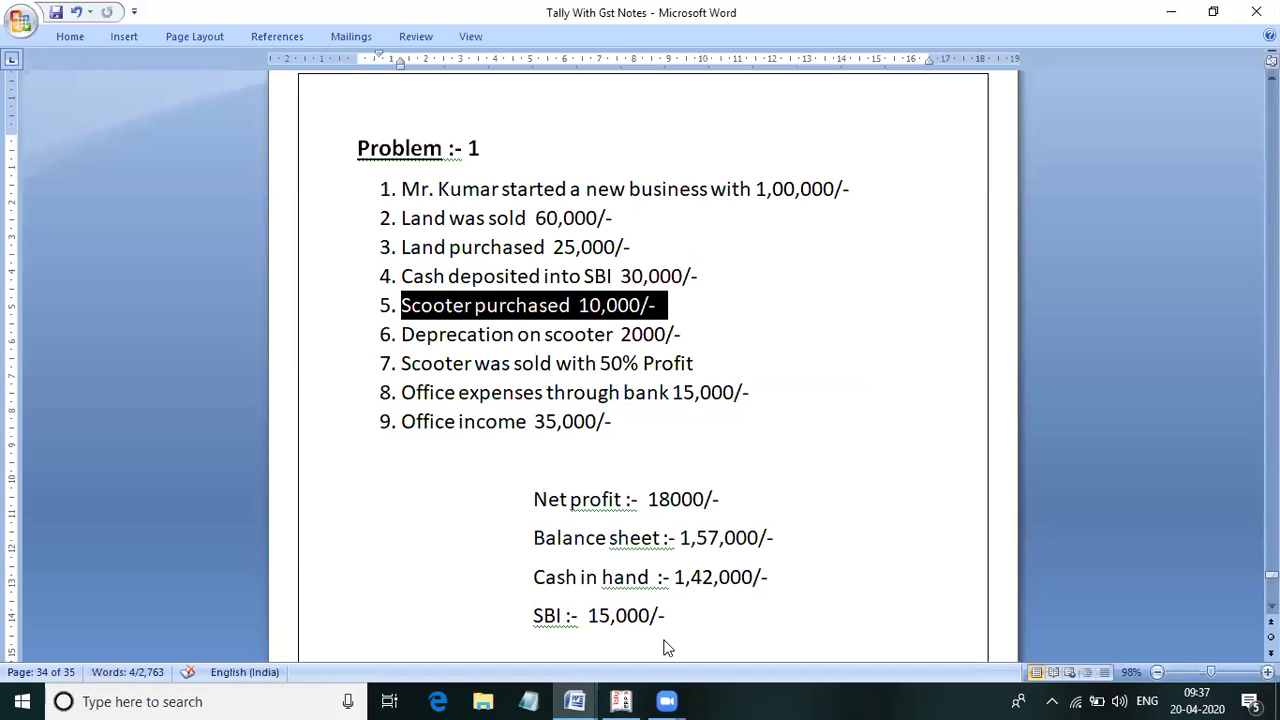
{"action": "left_click", "coordinate": [623, 701]}
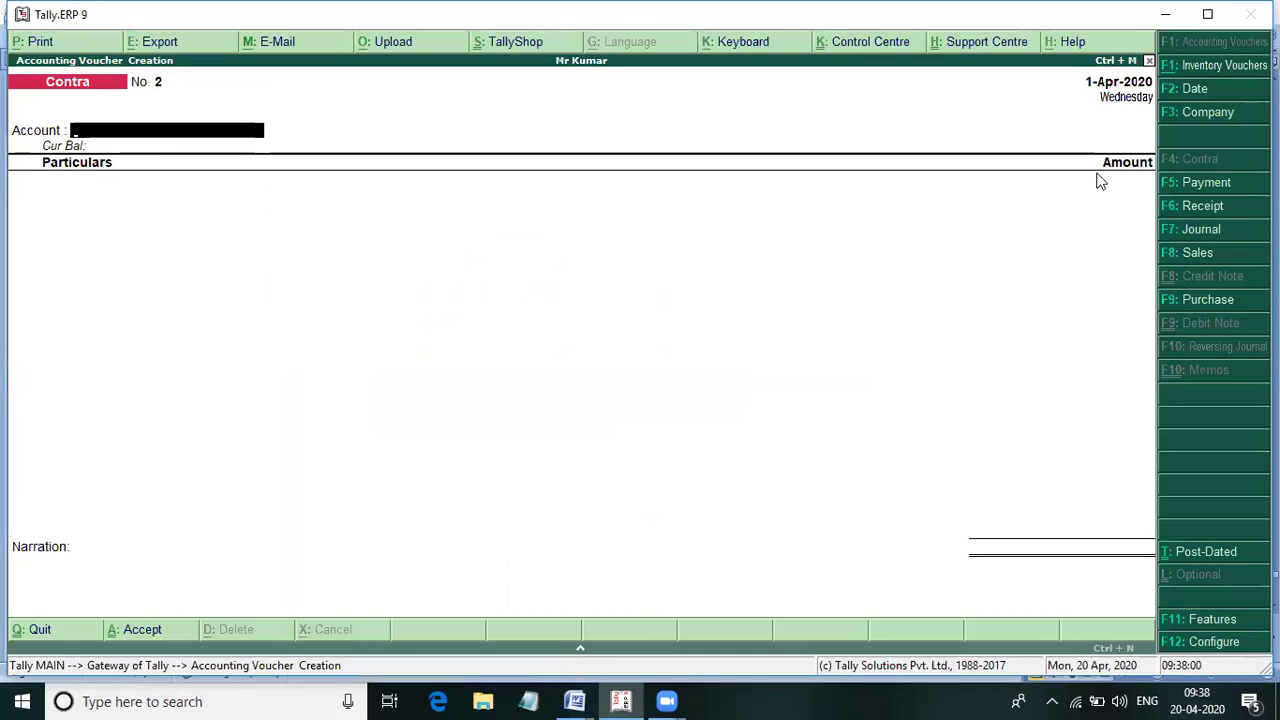
- Start a Payment voucher with Cash as the account and Scooter as the particulars
{"action": "key", "text": "F5"}
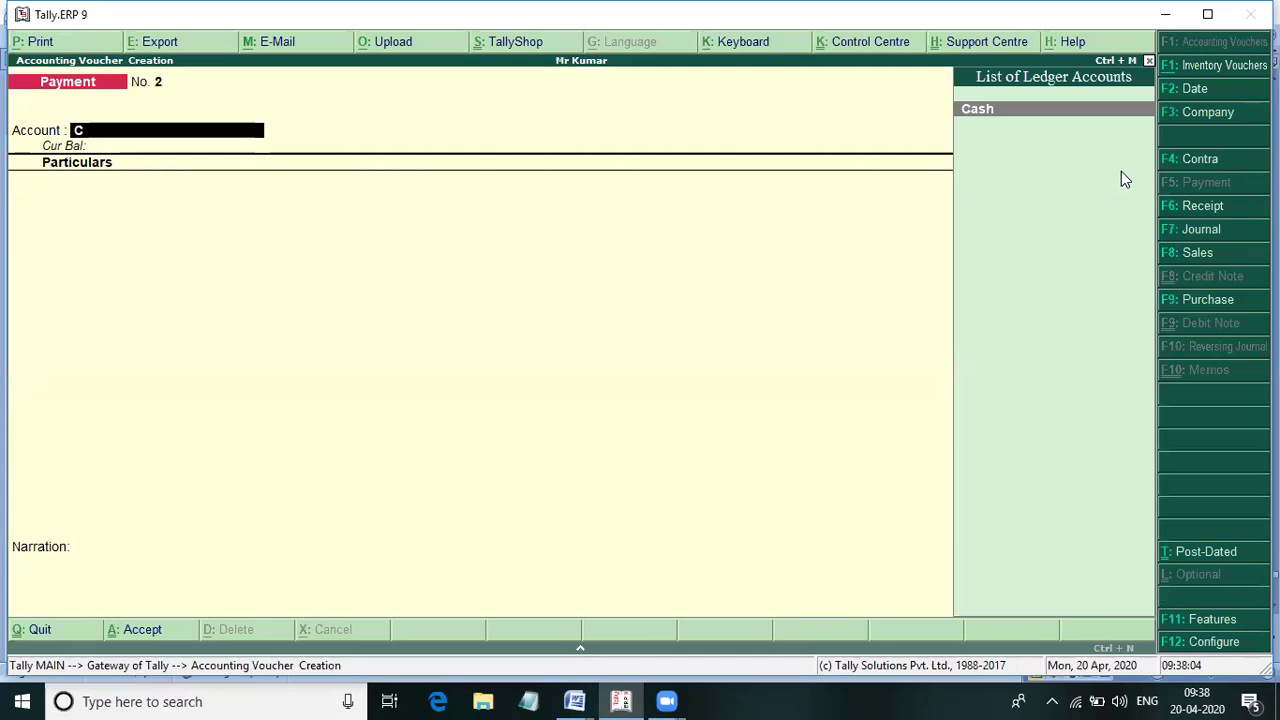
{"action": "key", "text": "Return"}
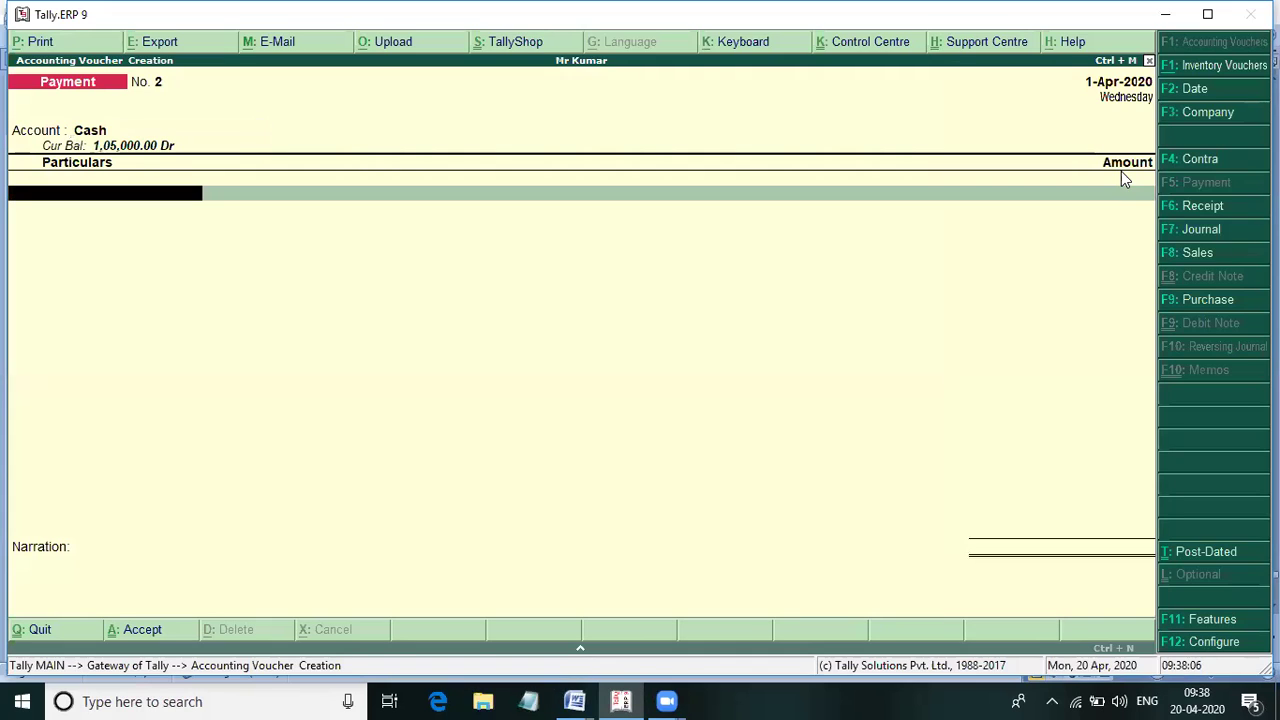
{"action": "type", "text": "Scooter"}
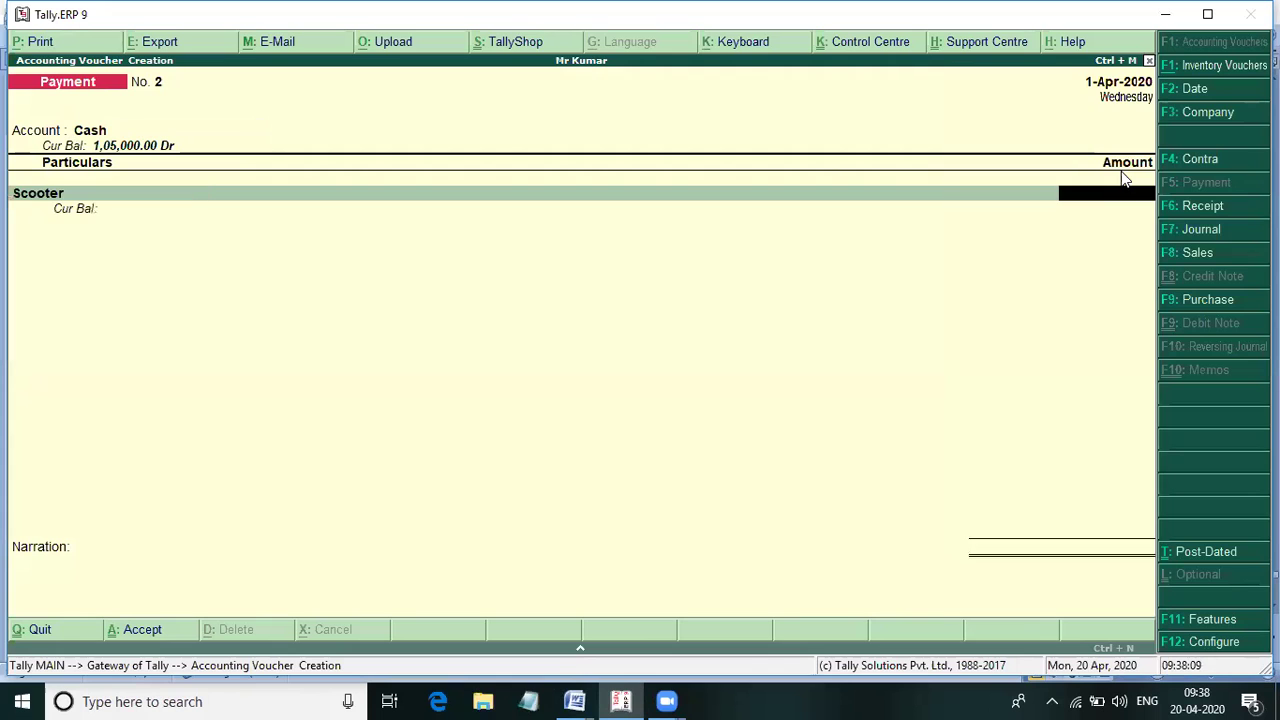
{"action": "key", "text": "Return"}
- Check the scooter purchase in the Word notes, enter 10,000 as the amount, and save the payment voucher without a narration
{"action": "key", "text": "alt+Tab"}
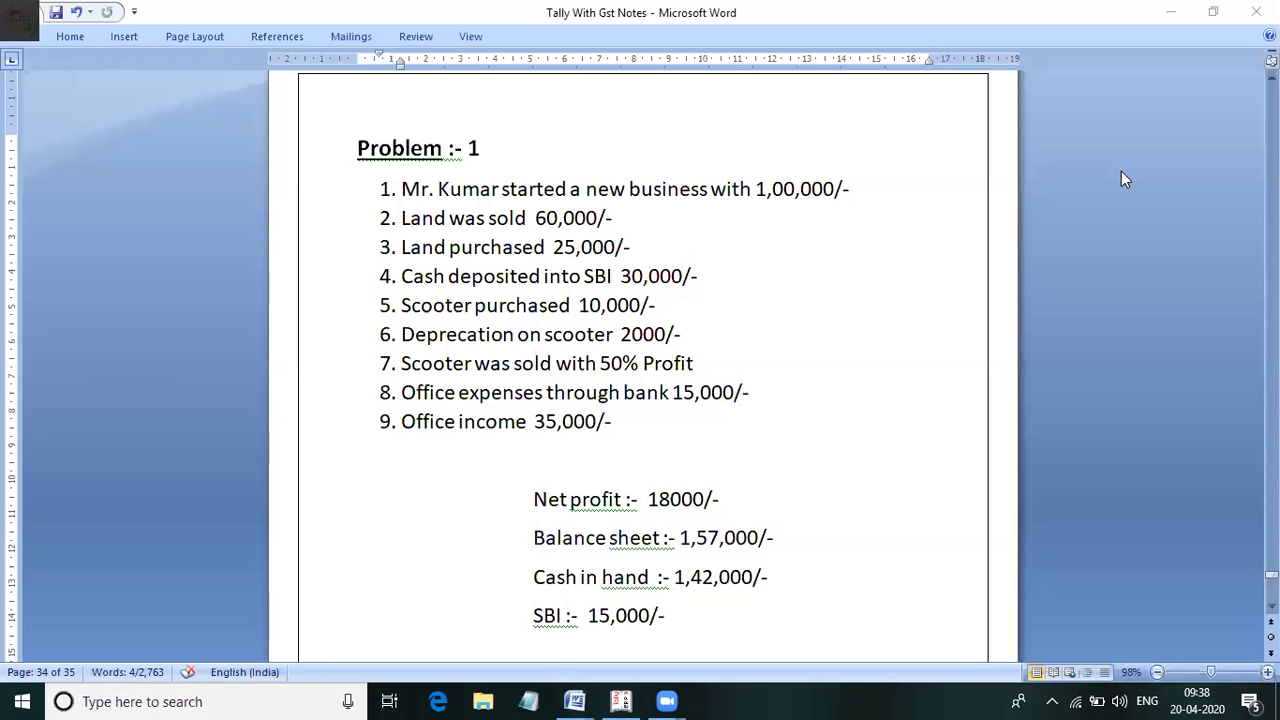
{"action": "key", "text": "alt+Tab"}
{"action": "type", "text": "10,"}
{"action": "type", "text": "00"}
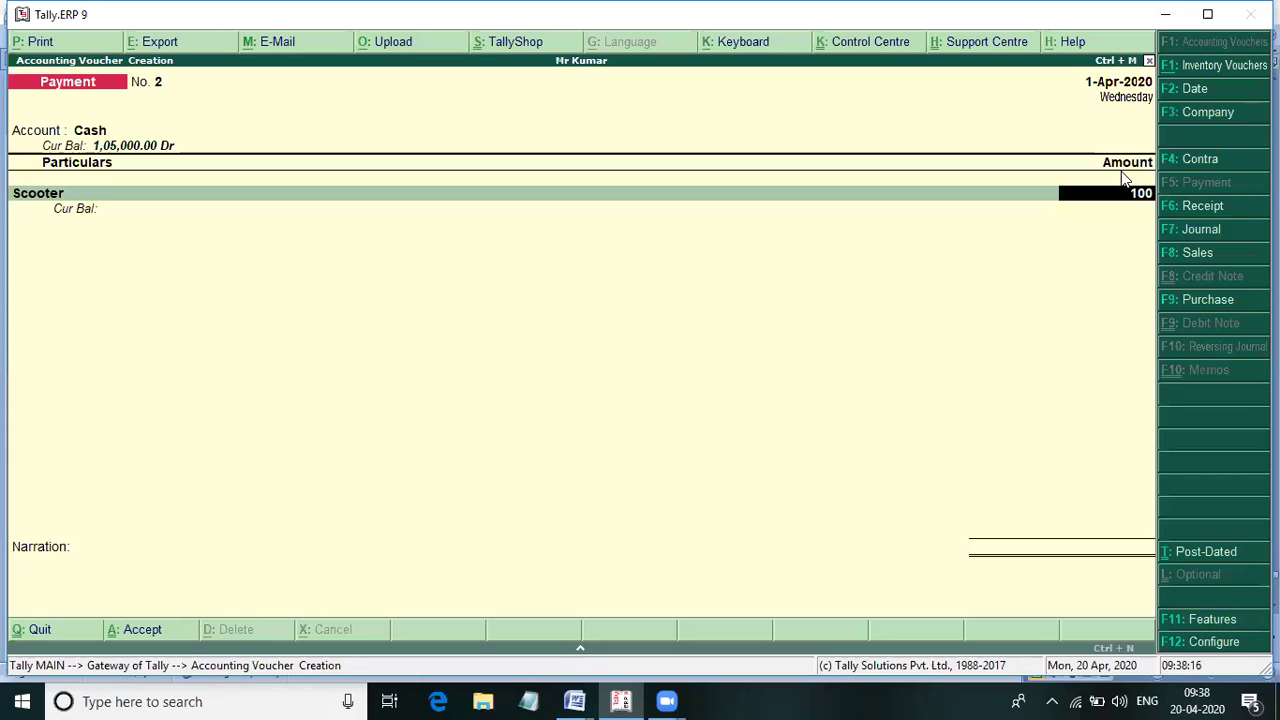
{"action": "type", "text": "00"}
{"action": "key", "text": "Return"}
{"action": "key", "text": "Return"}
{"action": "key", "text": "Return"}
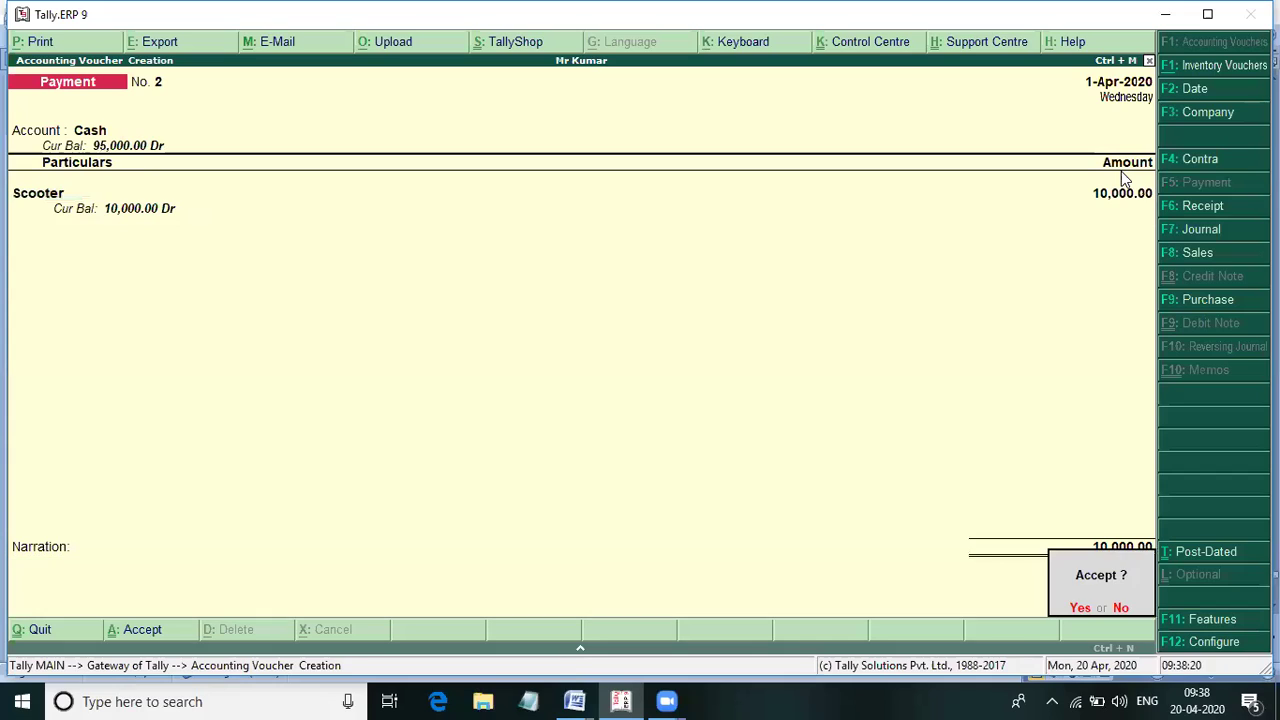
{"action": "key", "text": "Return"}
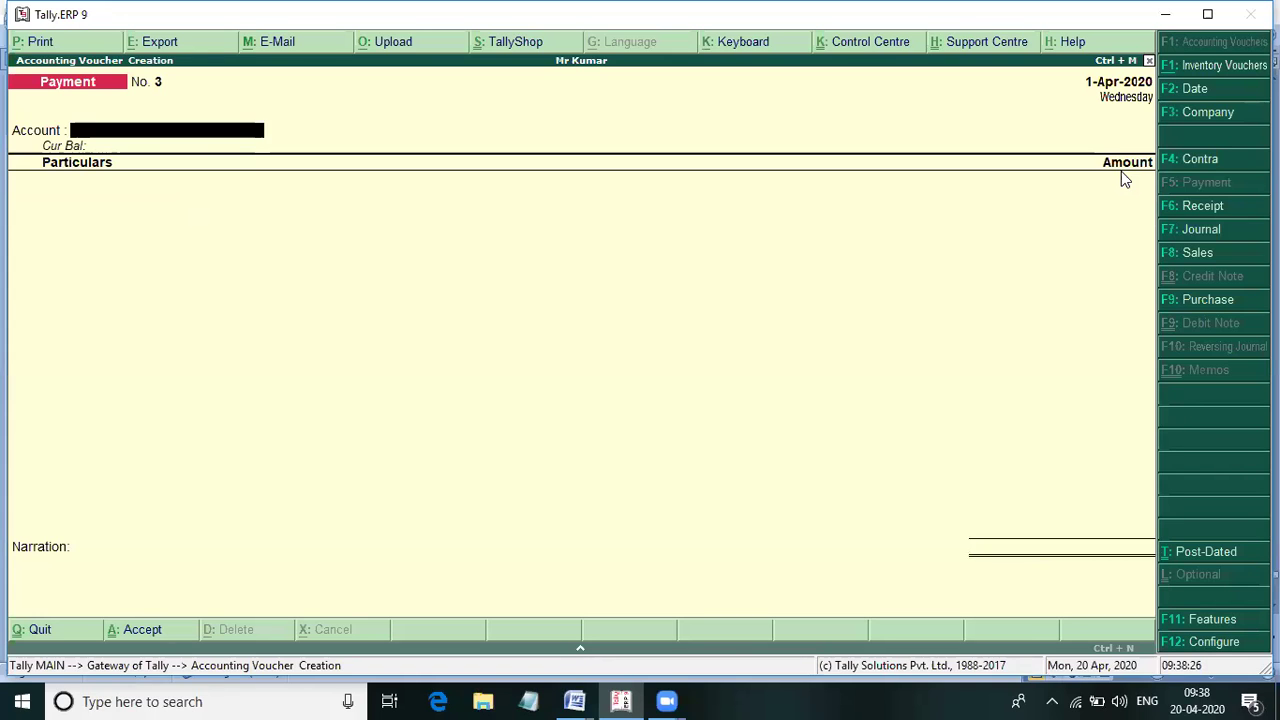
- Highlight the sixth transaction, the depreciation on the scooter, in the Word notes and open a Journal voucher in Tally
{"action": "key", "text": "alt+Tab"}
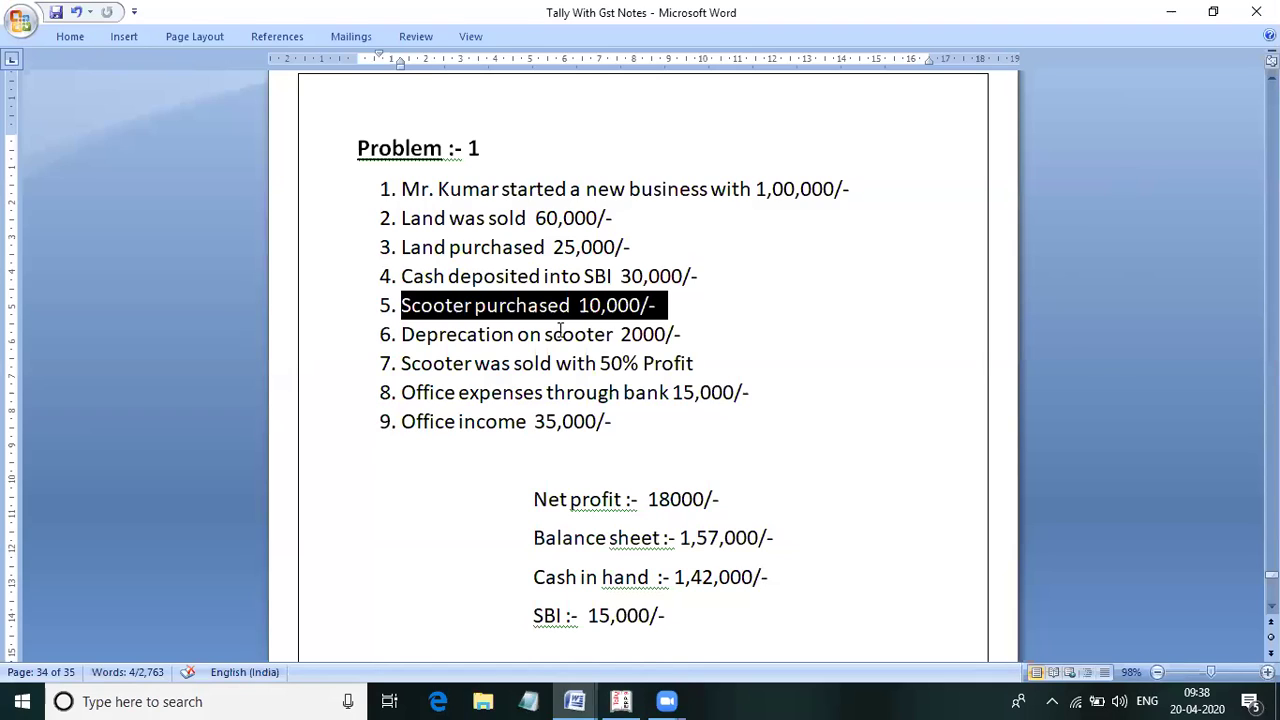
{"action": "left_click_drag", "start_coordinate": [686, 336], "coordinate": [426, 336]}
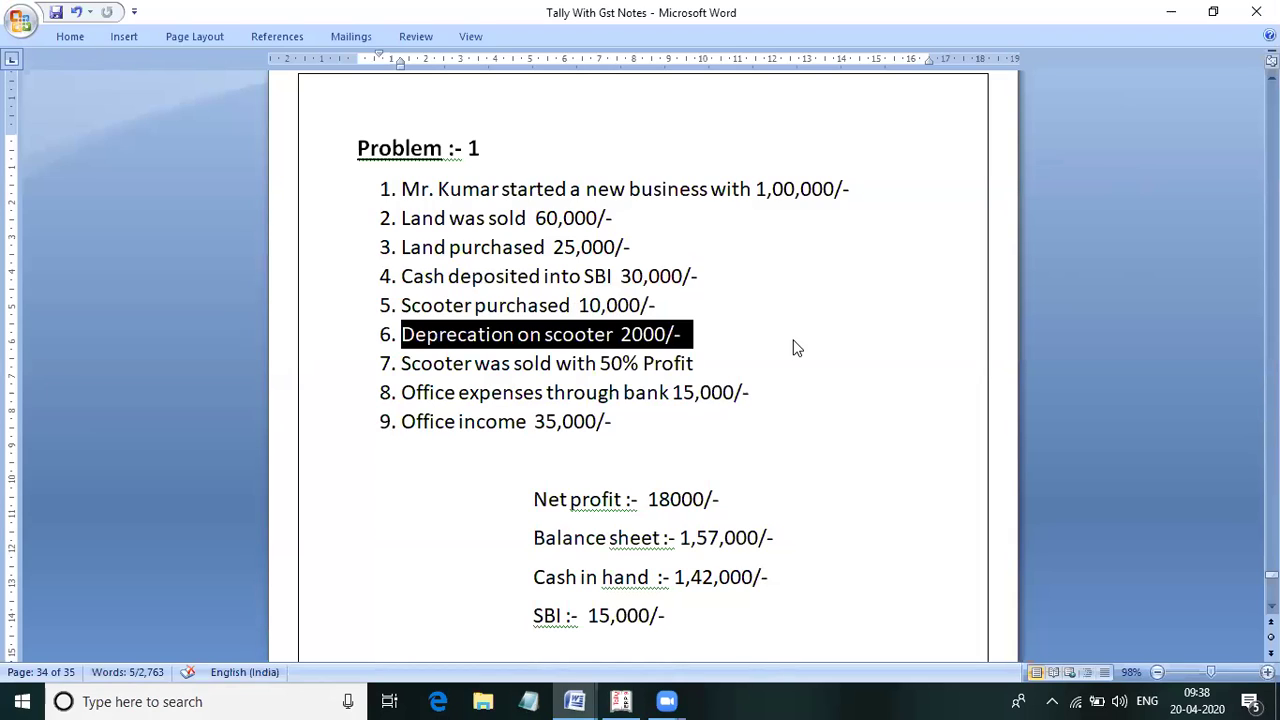
{"action": "key", "text": "alt"}
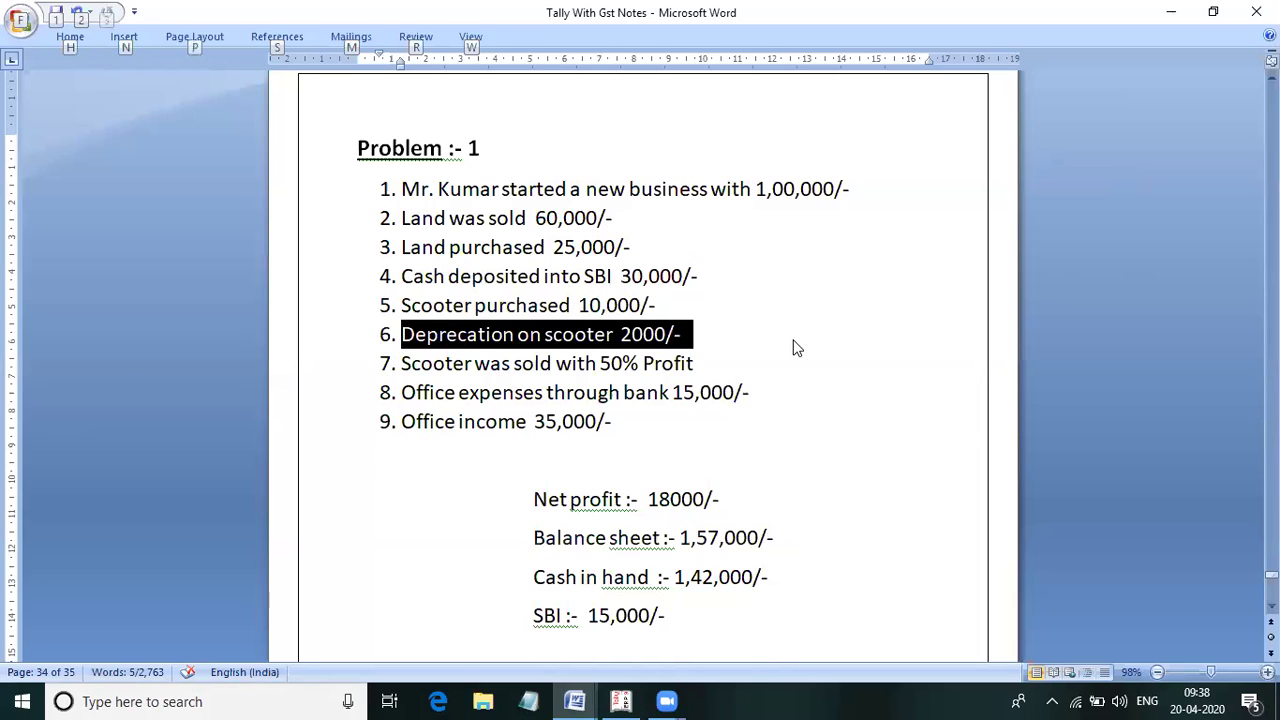
{"action": "key", "text": "alt+Tab"}
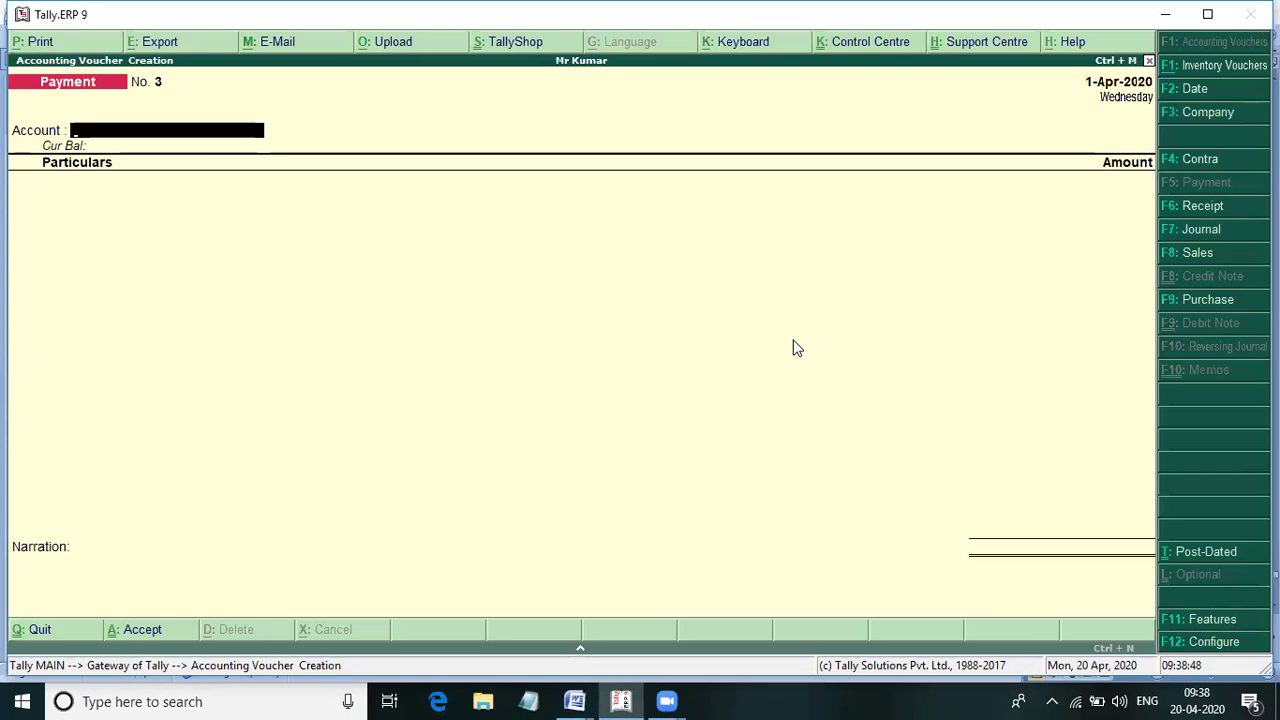
{"action": "left_click", "coordinate": [1200, 230]}
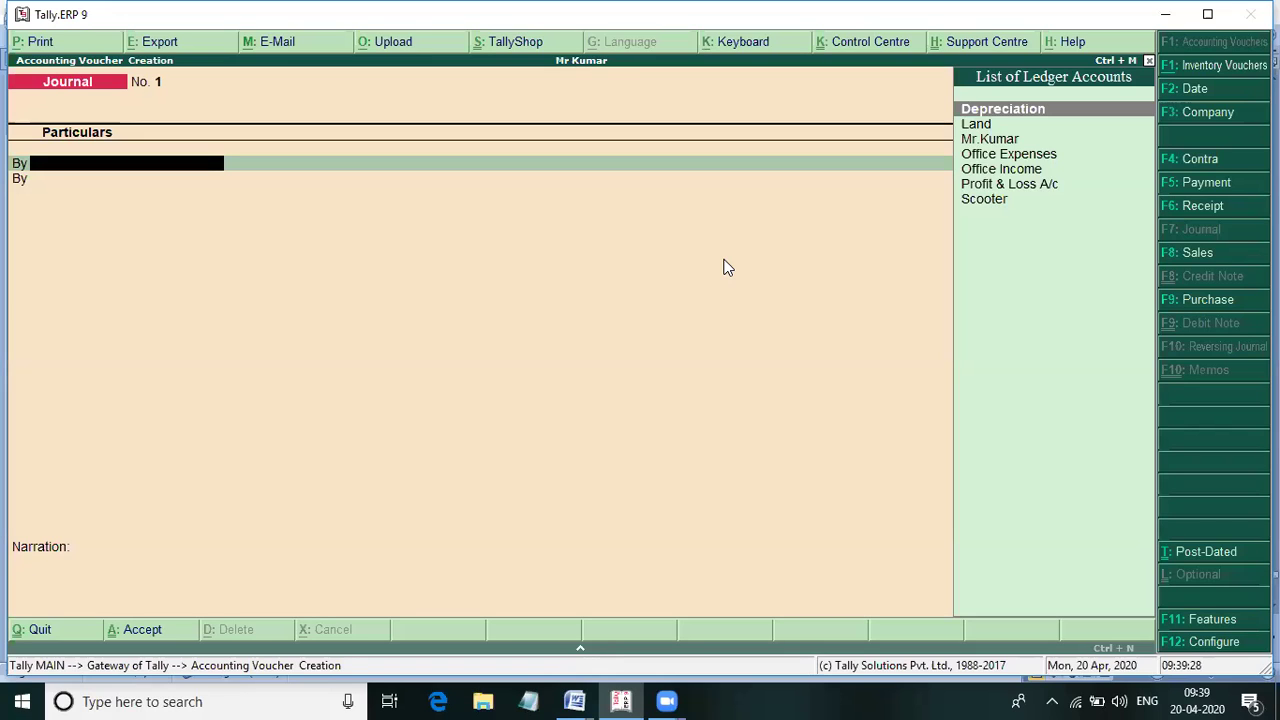
- Switch to the Word notes and review the example depreciation journal entry with its By and To lines above Problem 1
{"action": "left_click", "coordinate": [576, 702]}
{"action": "left_click", "coordinate": [470, 650]}
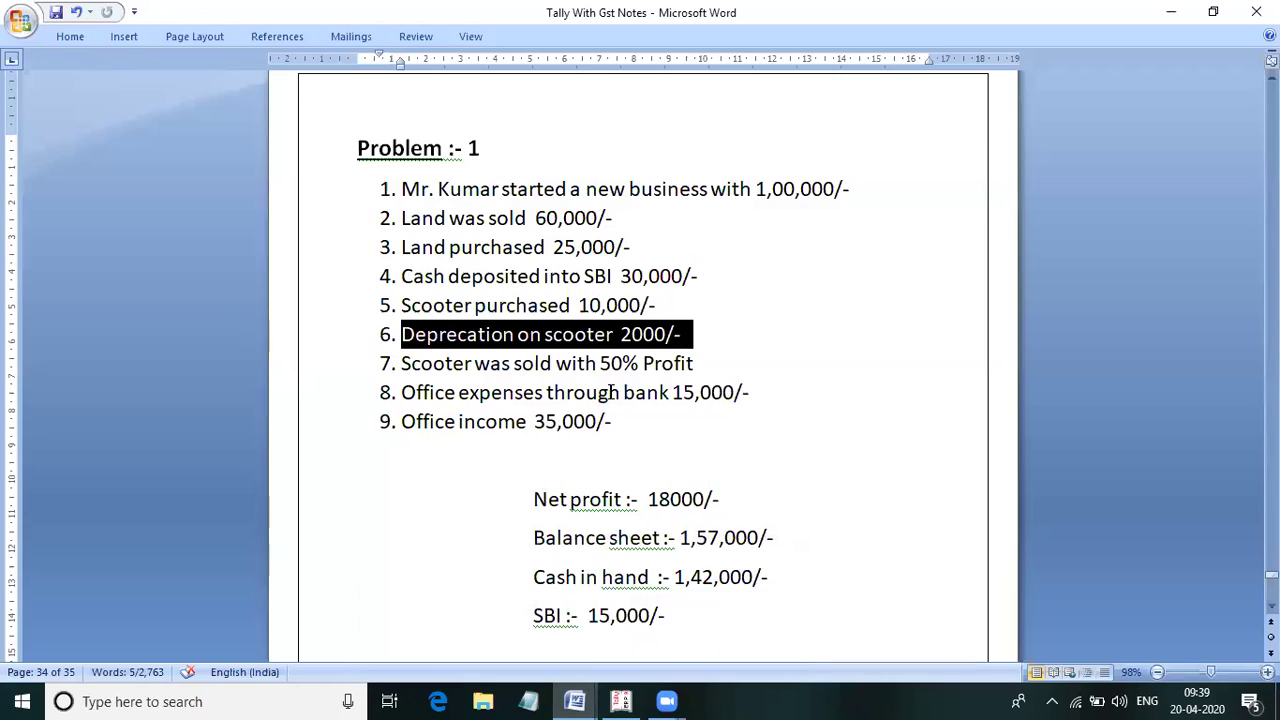
{"action": "scroll", "coordinate": [615, 358], "scroll_direction": "up", "scroll_amount": 3}
{"action": "scroll", "coordinate": [615, 358], "scroll_direction": "up", "scroll_amount": 3}
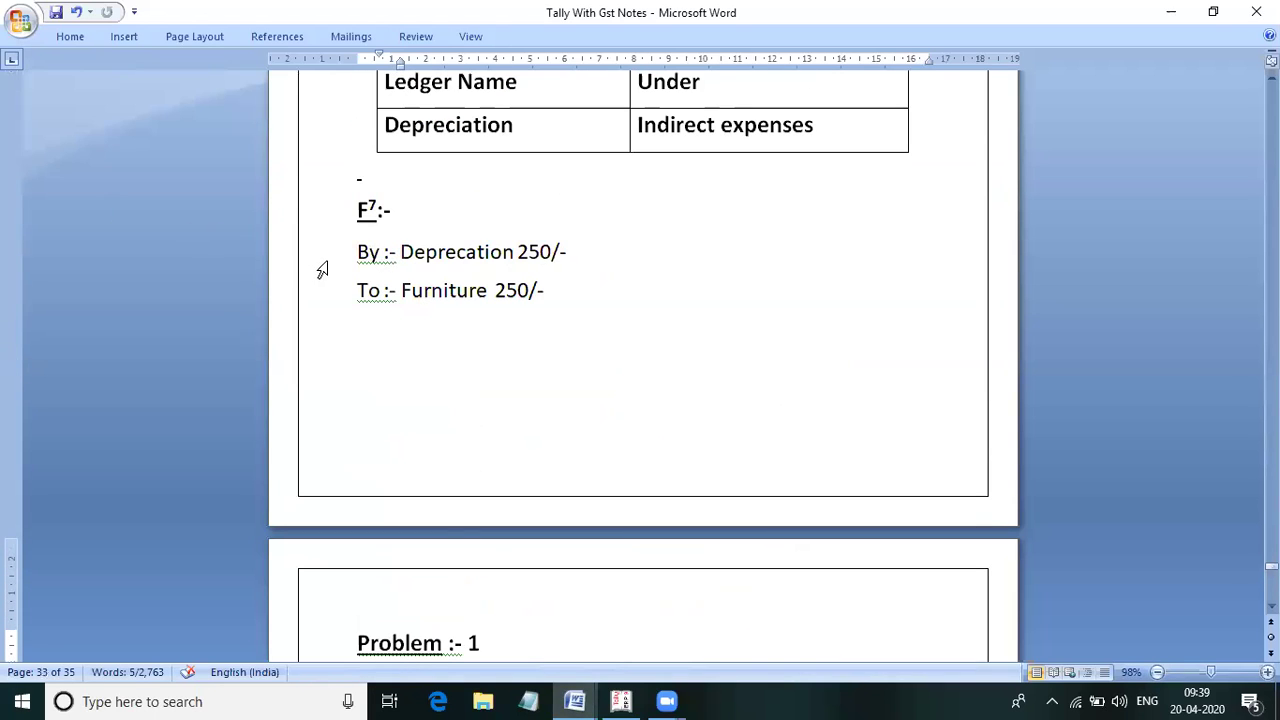
{"action": "mouse_move", "coordinate": [352, 268]}
{"action": "left_mouse_down"}
{"action": "mouse_move", "coordinate": [366, 294]}
{"action": "mouse_move", "coordinate": [363, 264]}
{"action": "left_mouse_up"}
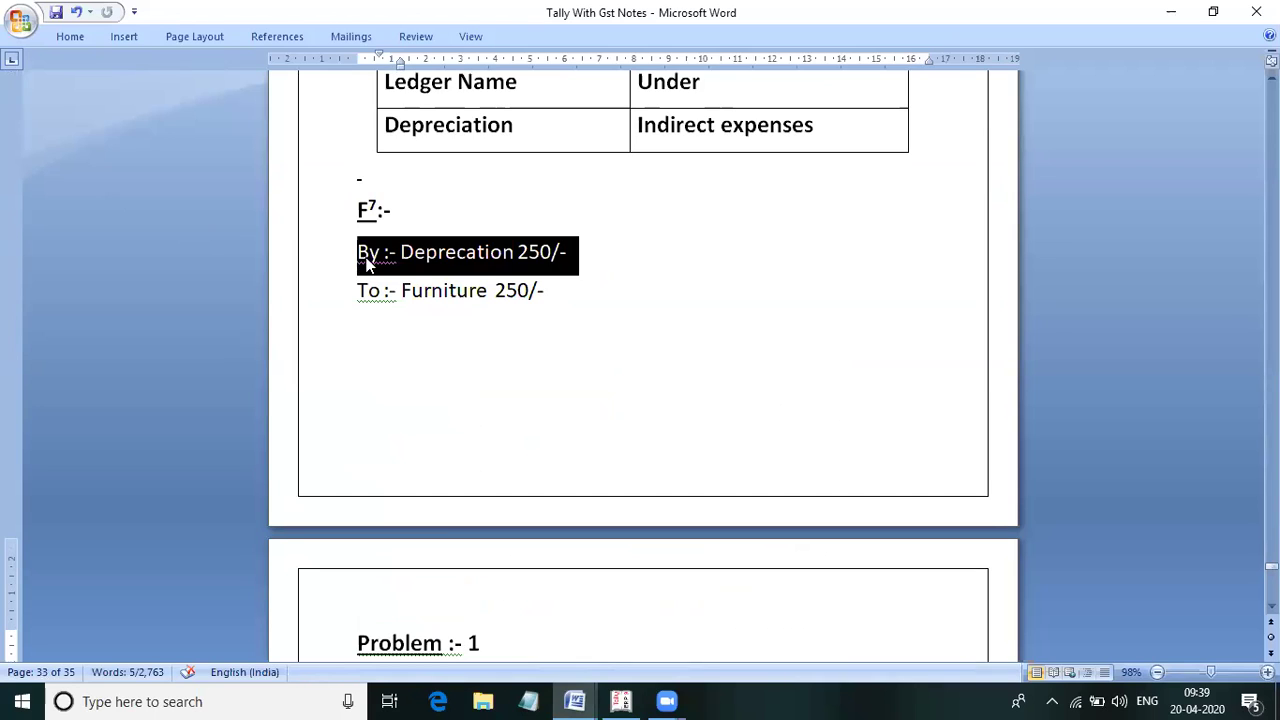
{"action": "left_click", "coordinate": [578, 309]}
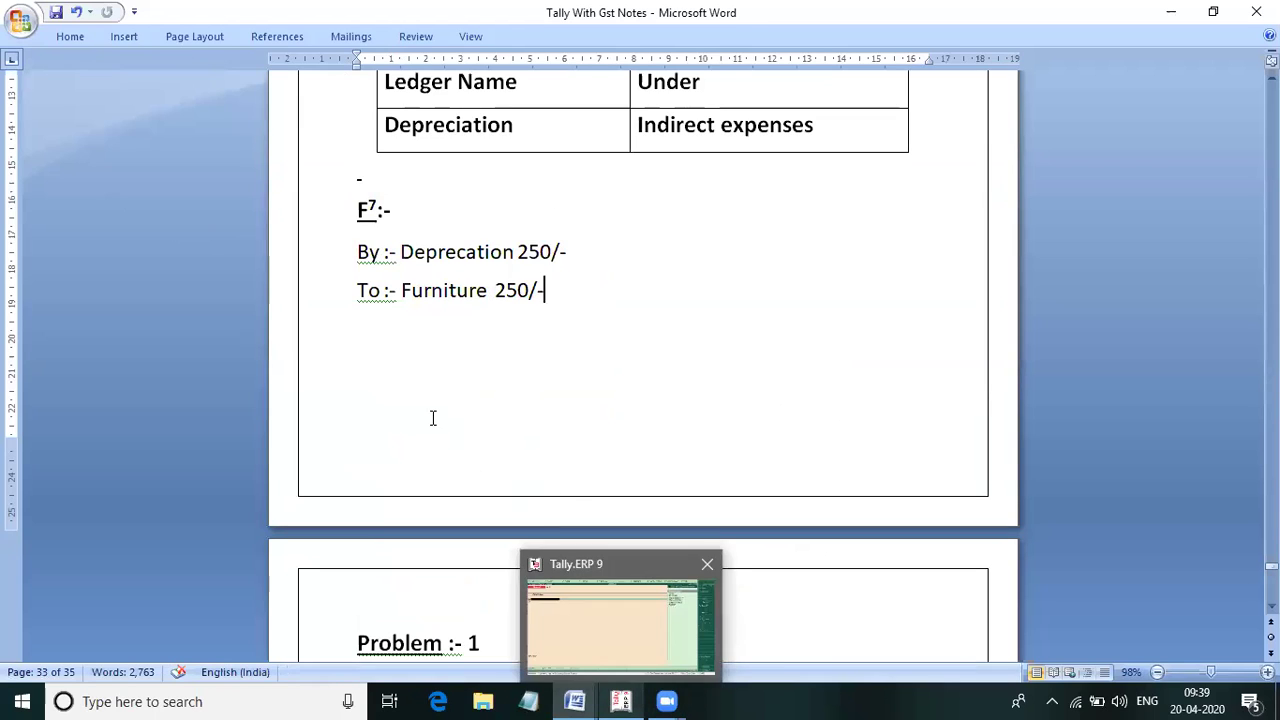
- Highlight the scooter depreciation transaction in Problem 1 again and switch back to Tally
{"action": "scroll", "coordinate": [425, 420], "scroll_direction": "down", "scroll_amount": 6}
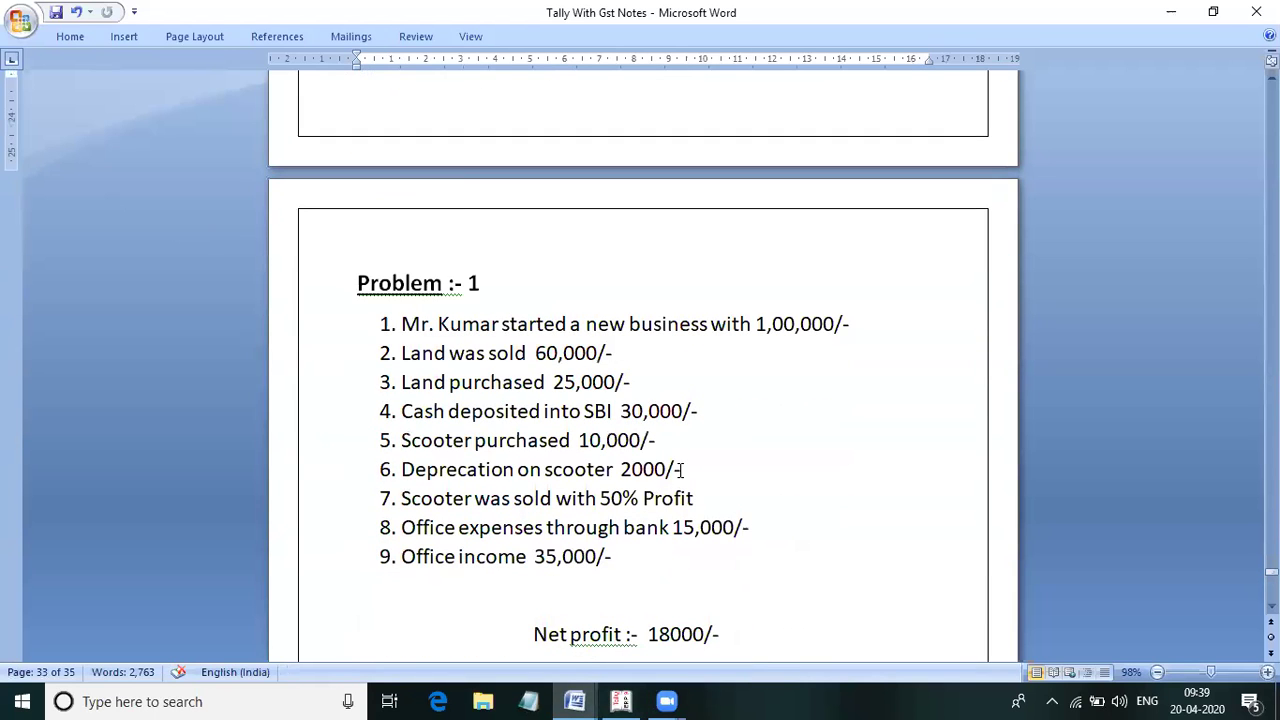
{"action": "left_click_drag", "start_coordinate": [683, 470], "coordinate": [390, 469]}
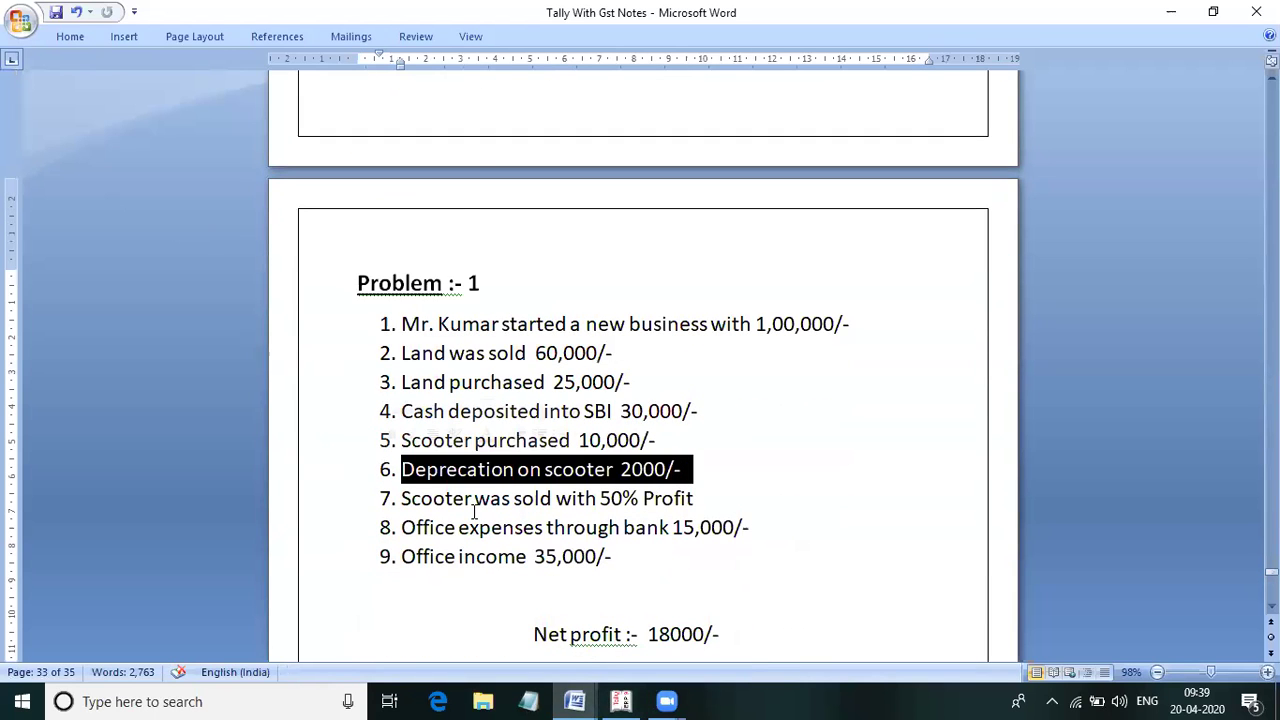
{"action": "left_click", "coordinate": [622, 701]}
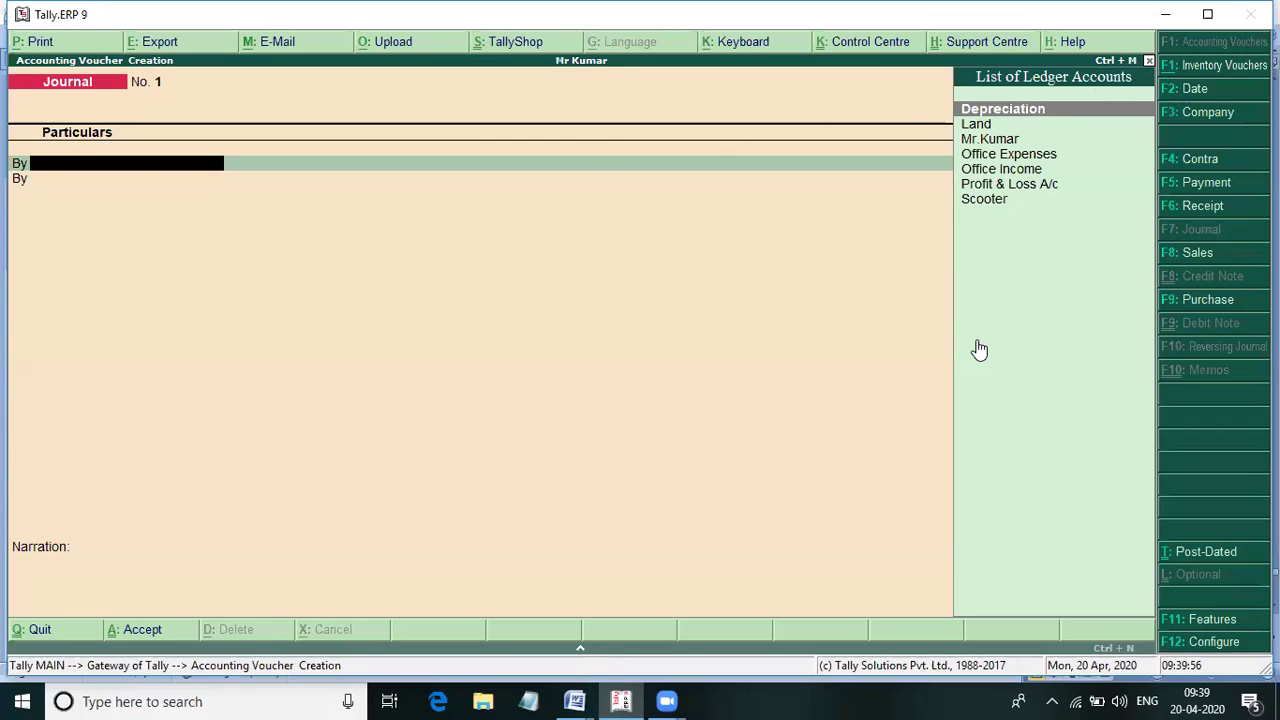
- Debit the Depreciation ledger with 250 on the By line of the journal voucher
{"action": "key", "text": "Return"}
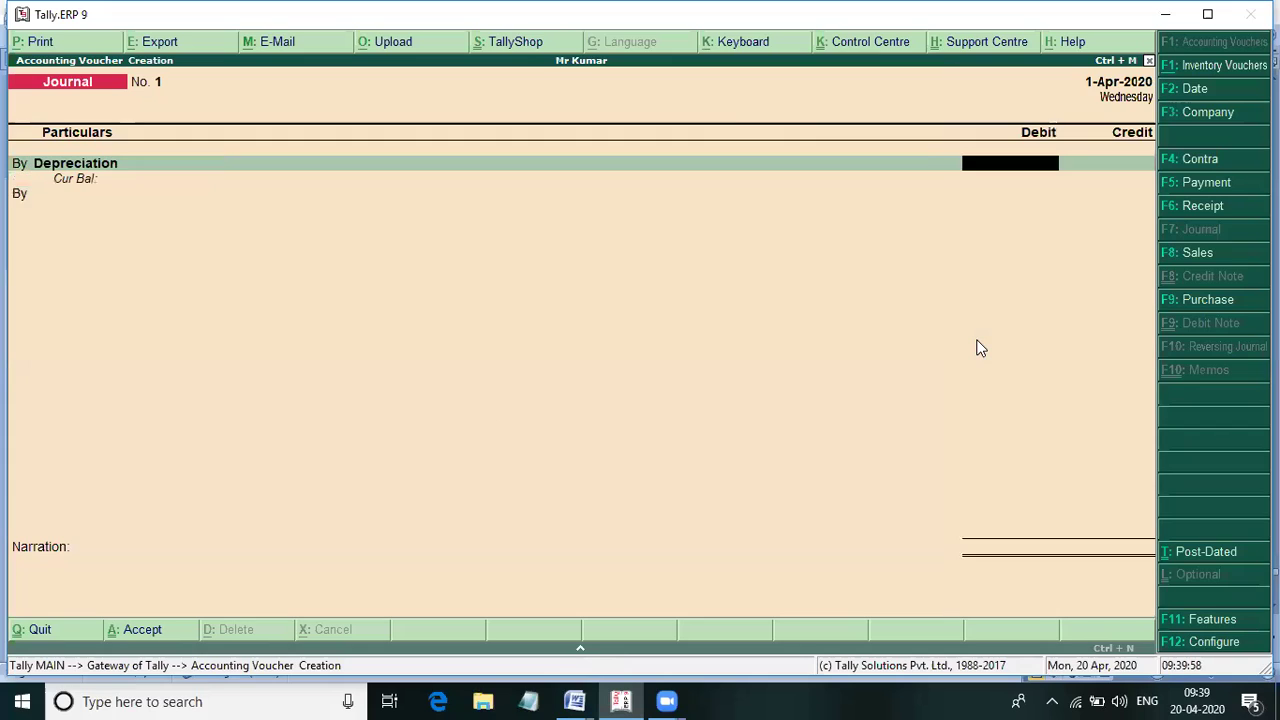
{"action": "type", "text": "250"}
{"action": "key", "text": "Return"}
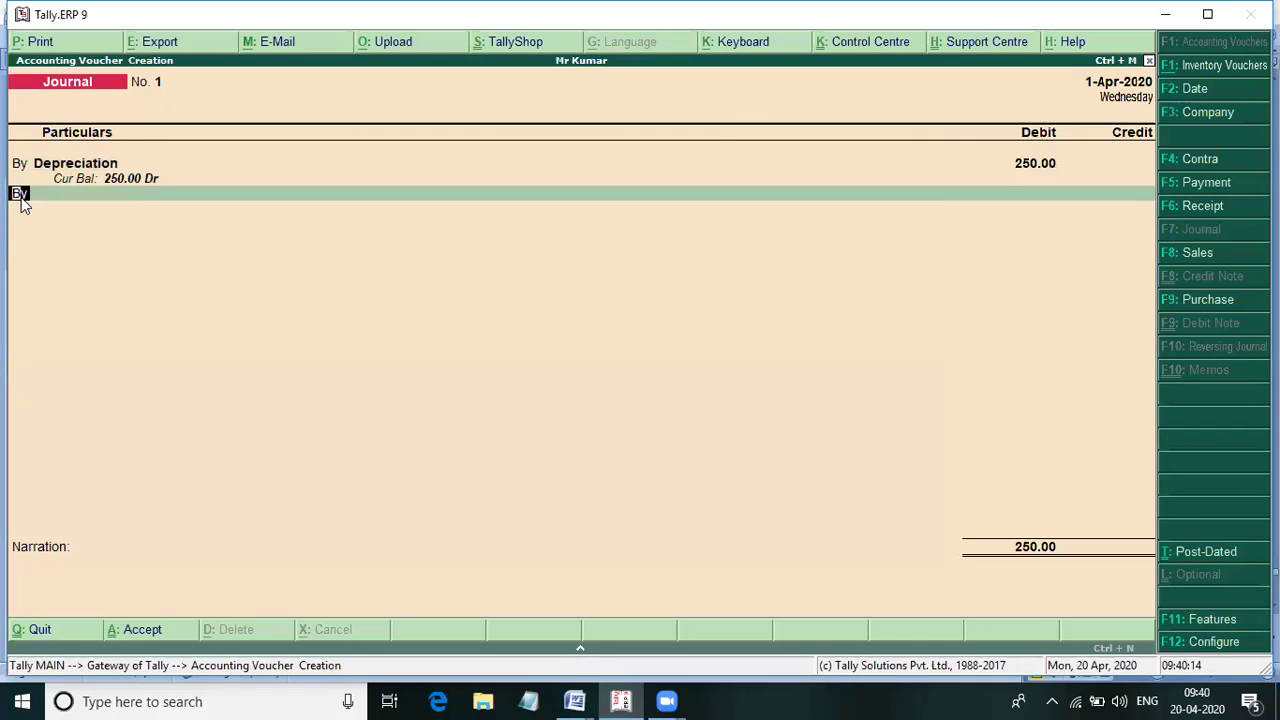
- Credit the Scooter ledger with 250 on a To line, leave the narration blank, and save the journal voucher
{"action": "type", "text": "to"}
{"action": "key", "text": "Return"}
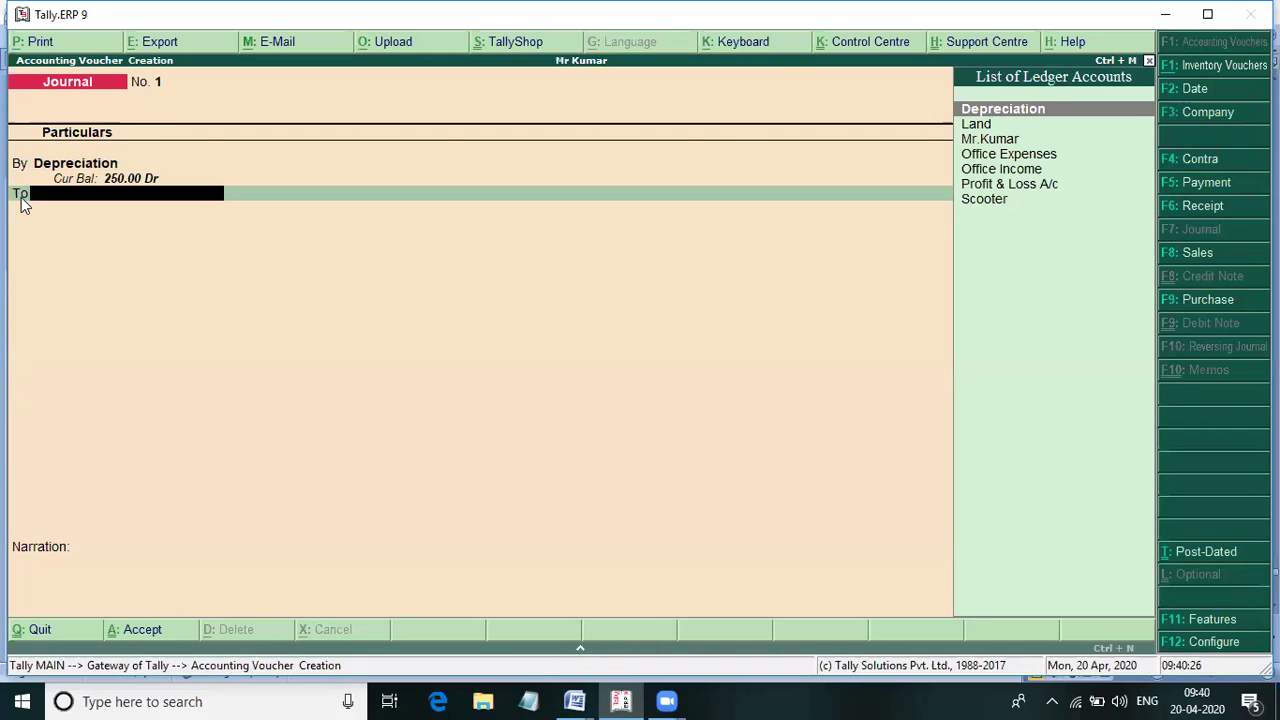
{"action": "key", "text": "Down"}
{"action": "key", "text": "Down"}
{"action": "key", "text": "Down"}
{"action": "key", "text": "Down"}
{"action": "key", "text": "Down"}
{"action": "key", "text": "Down"}
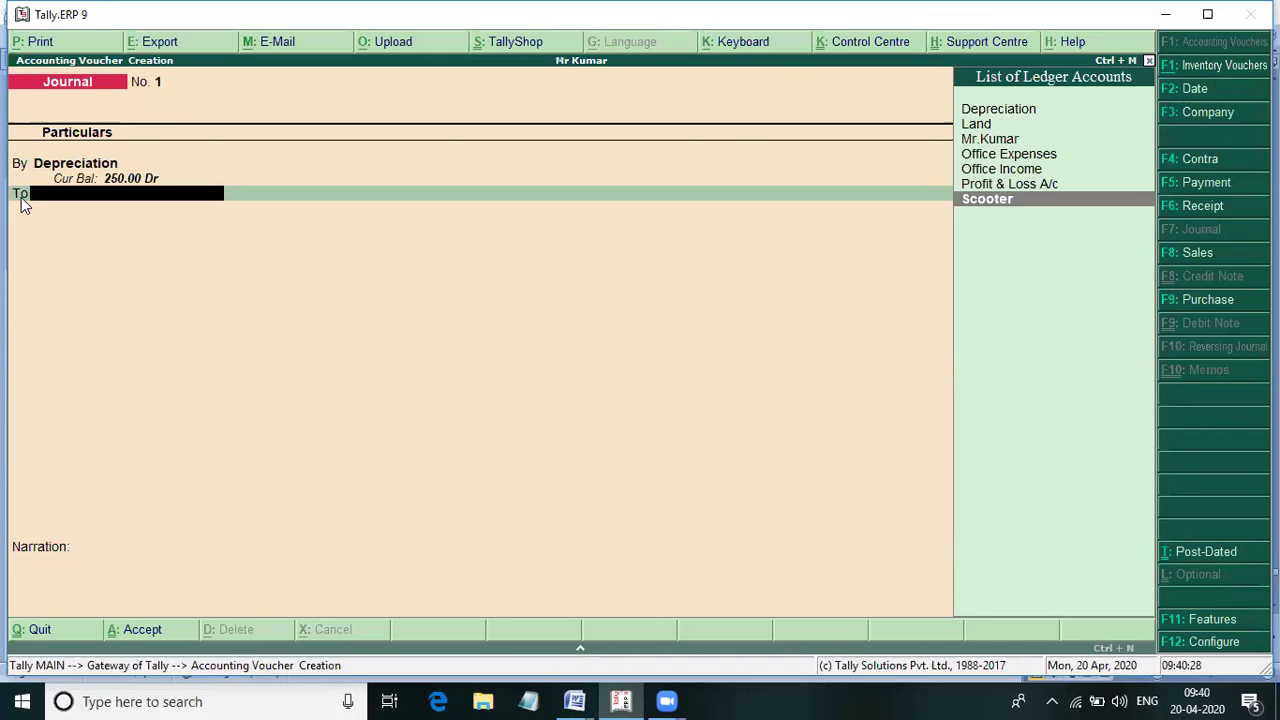
{"action": "key", "text": "Return"}
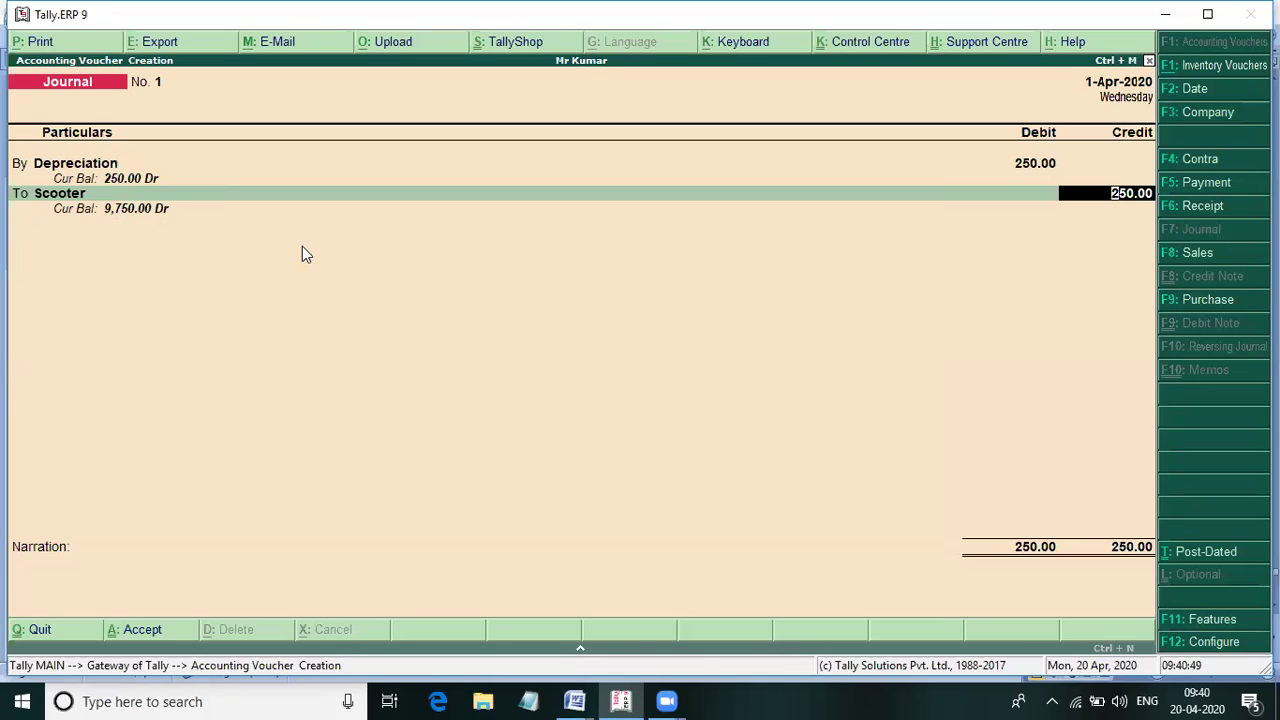
{"action": "key", "text": "Return"}
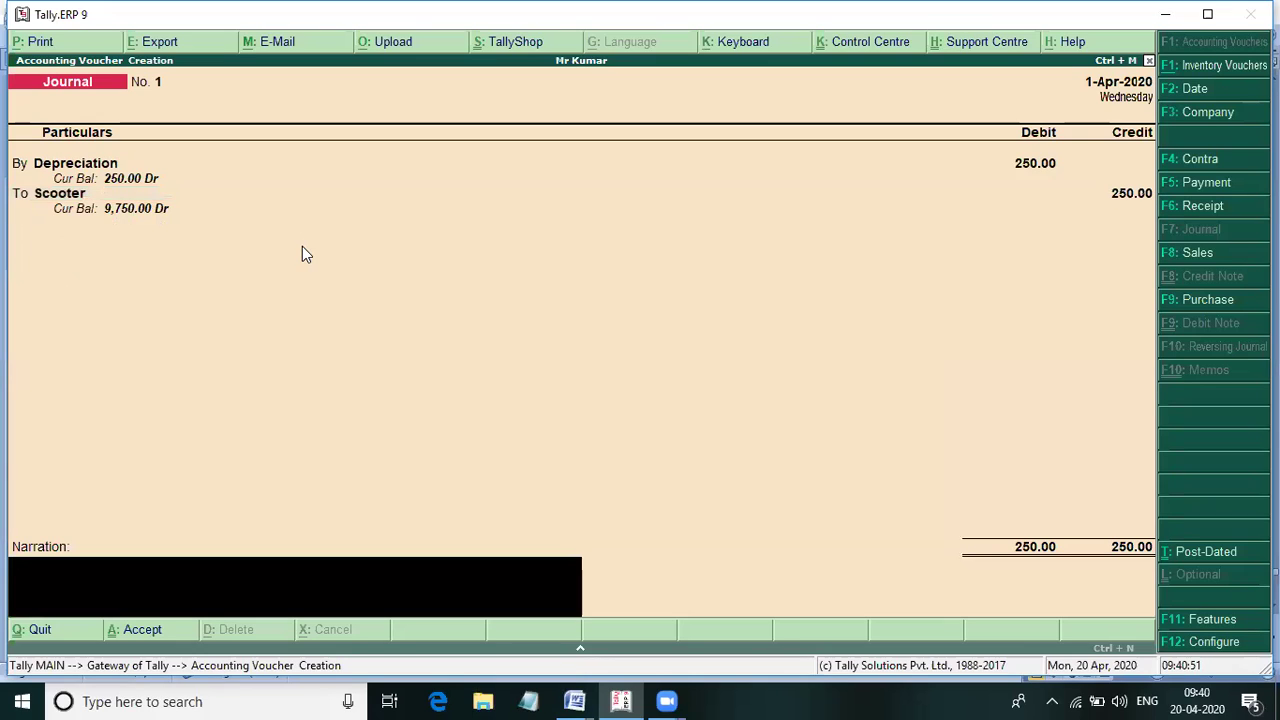
{"action": "key", "text": "Return"}
{"action": "key", "text": "Return"}
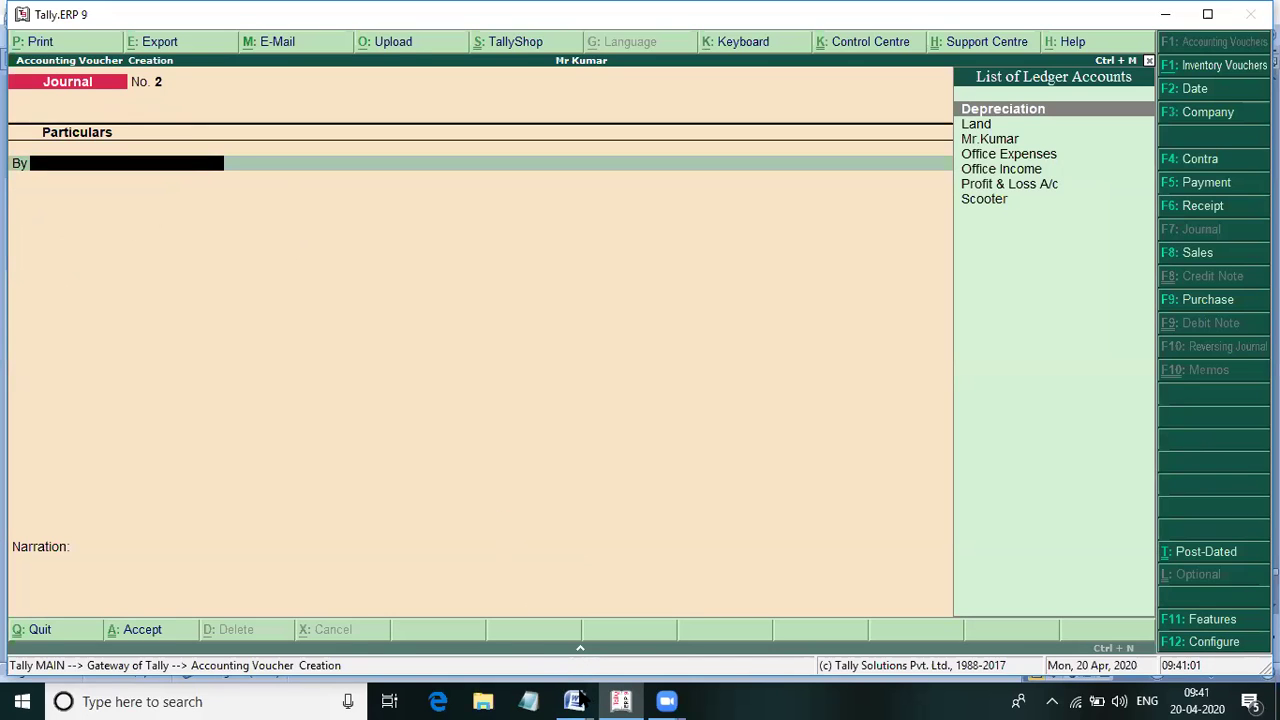
- Highlight the seventh transaction, the scooter sale with 50% profit, in the Word notes and return to Tally
{"action": "mouse_move", "coordinate": [578, 697]}
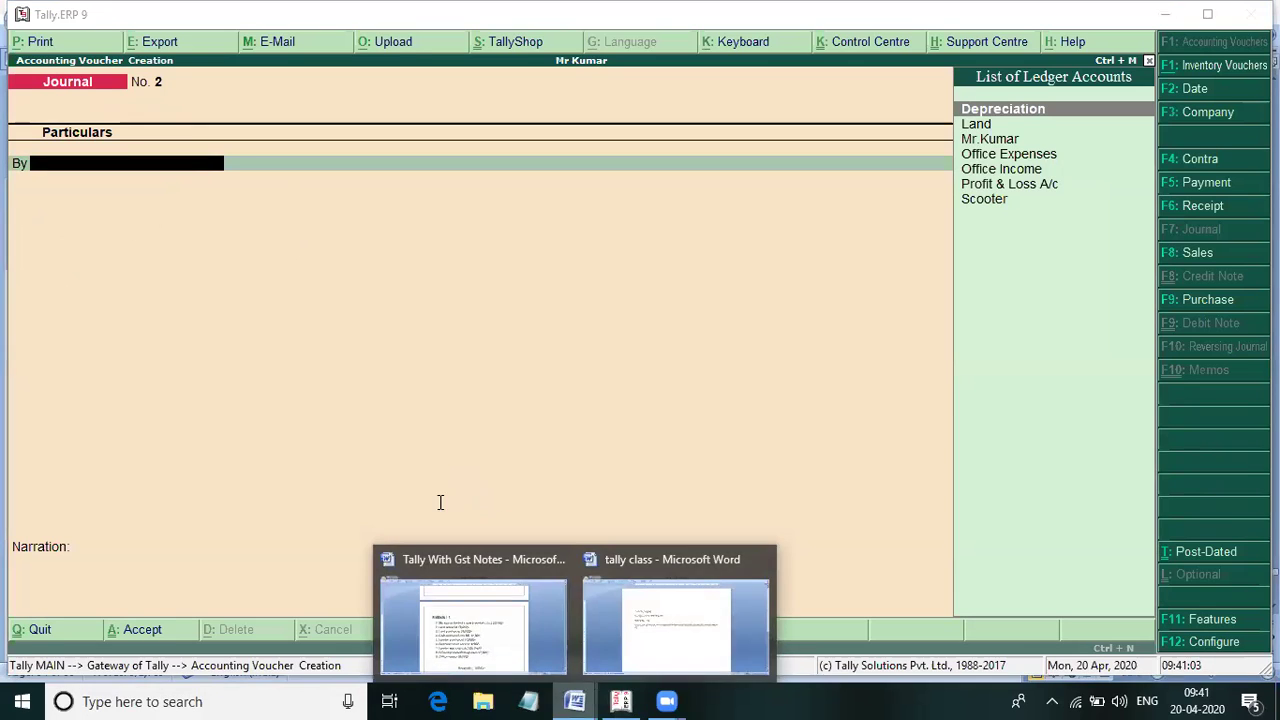
{"action": "left_click", "coordinate": [473, 622]}
{"action": "left_click", "coordinate": [869, 497]}
{"action": "right_click", "coordinate": [575, 701]}
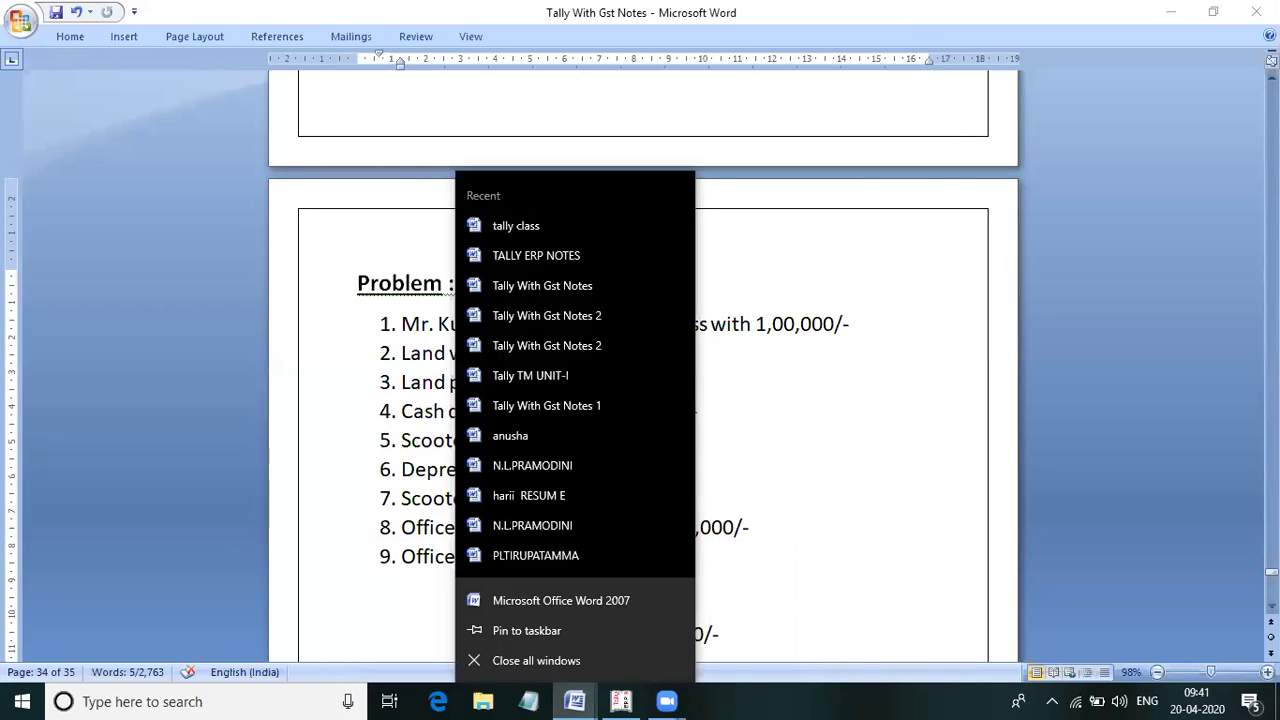
{"action": "left_click", "coordinate": [704, 499]}
{"action": "left_click", "coordinate": [704, 499]}
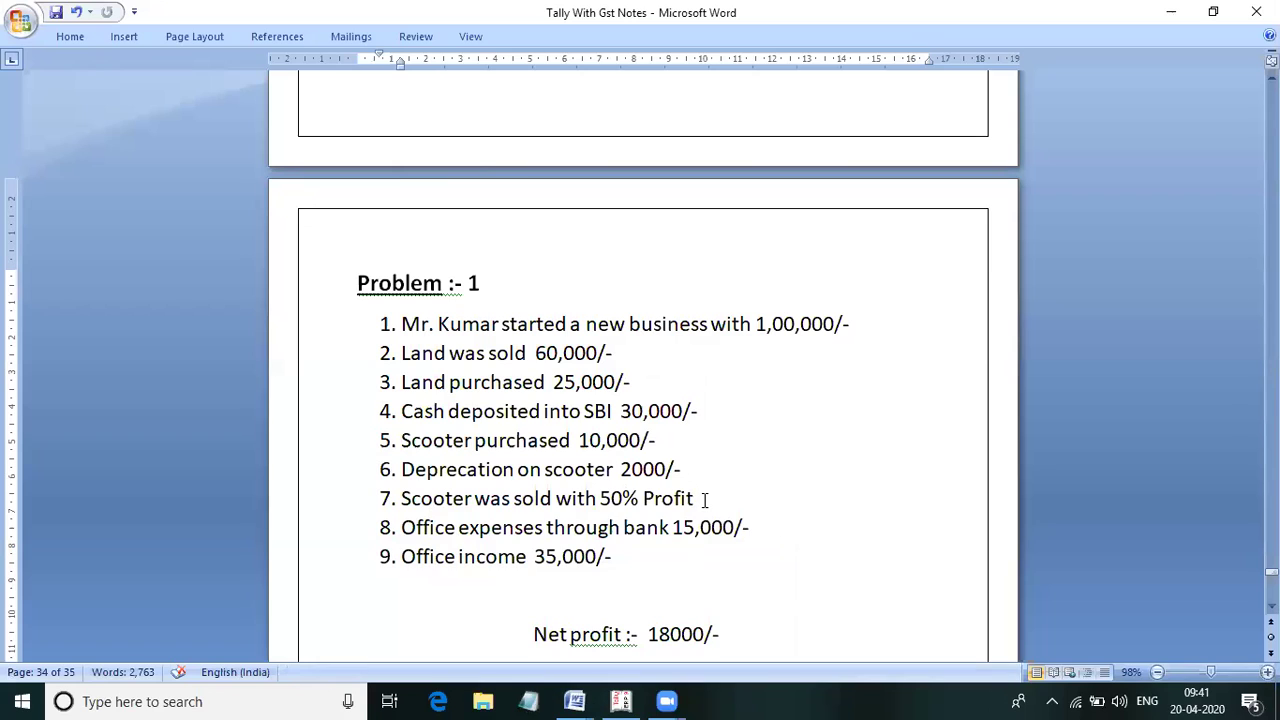
{"action": "left_click_drag", "start_coordinate": [446, 495], "coordinate": [424, 501]}
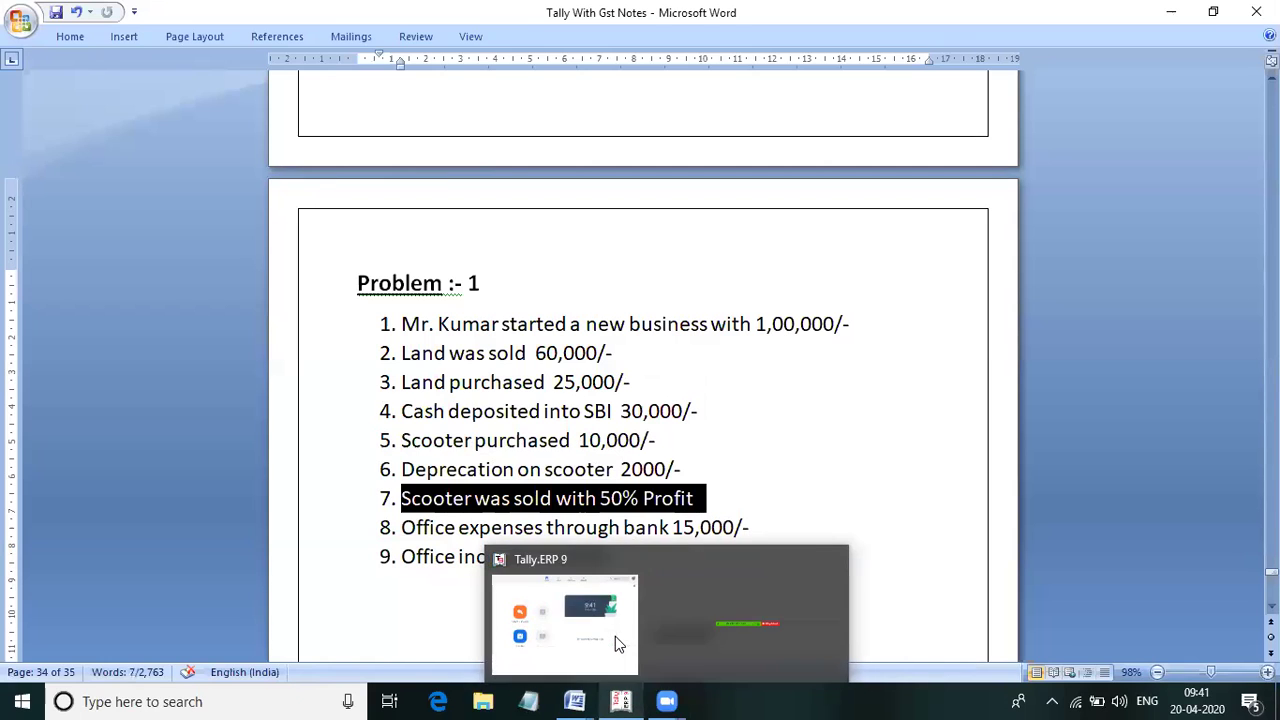
{"action": "left_click", "coordinate": [616, 634]}
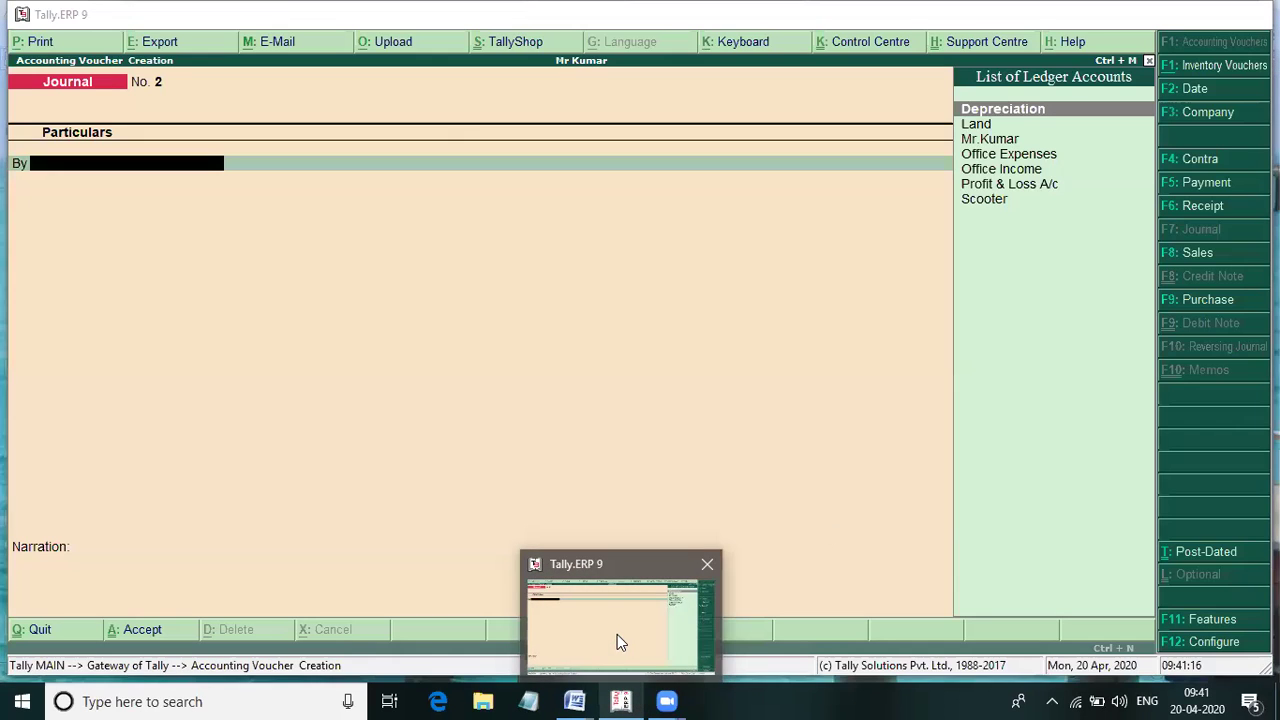
- Start a Receipt voucher with Cash as the account and Scooter as the particulars
{"action": "left_click", "coordinate": [1195, 207]}
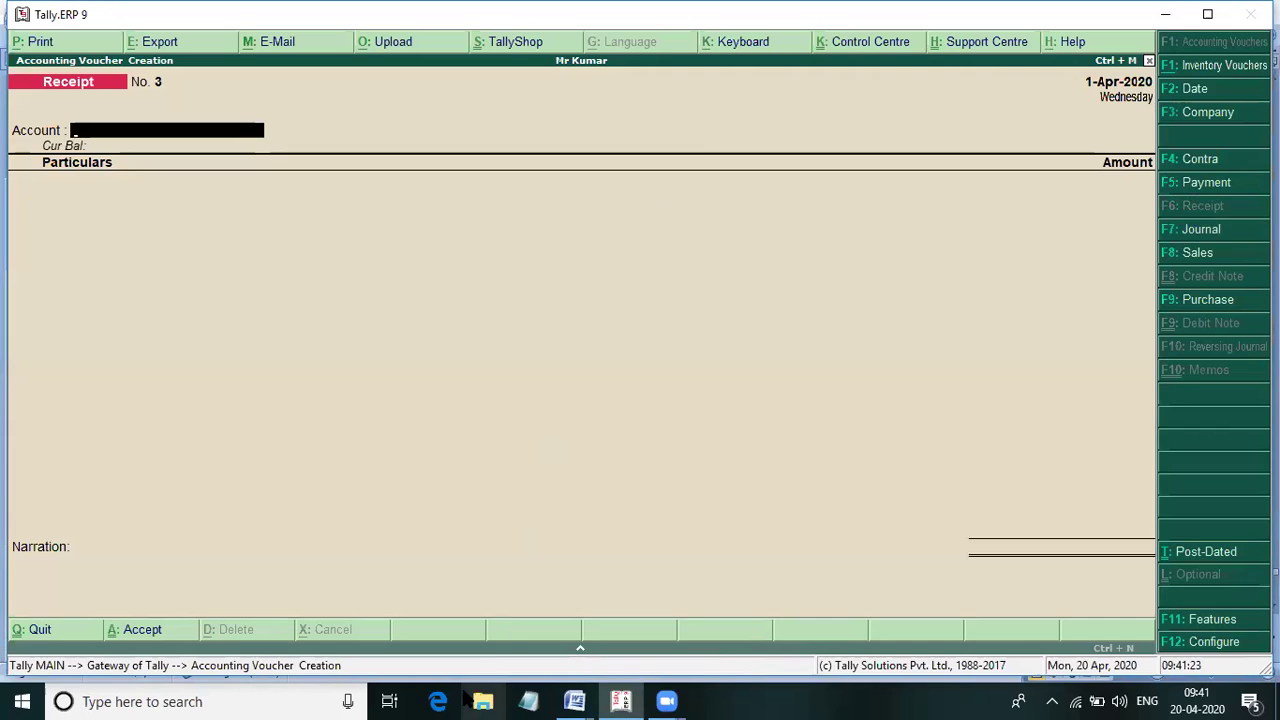
{"action": "type", "text": "C"}
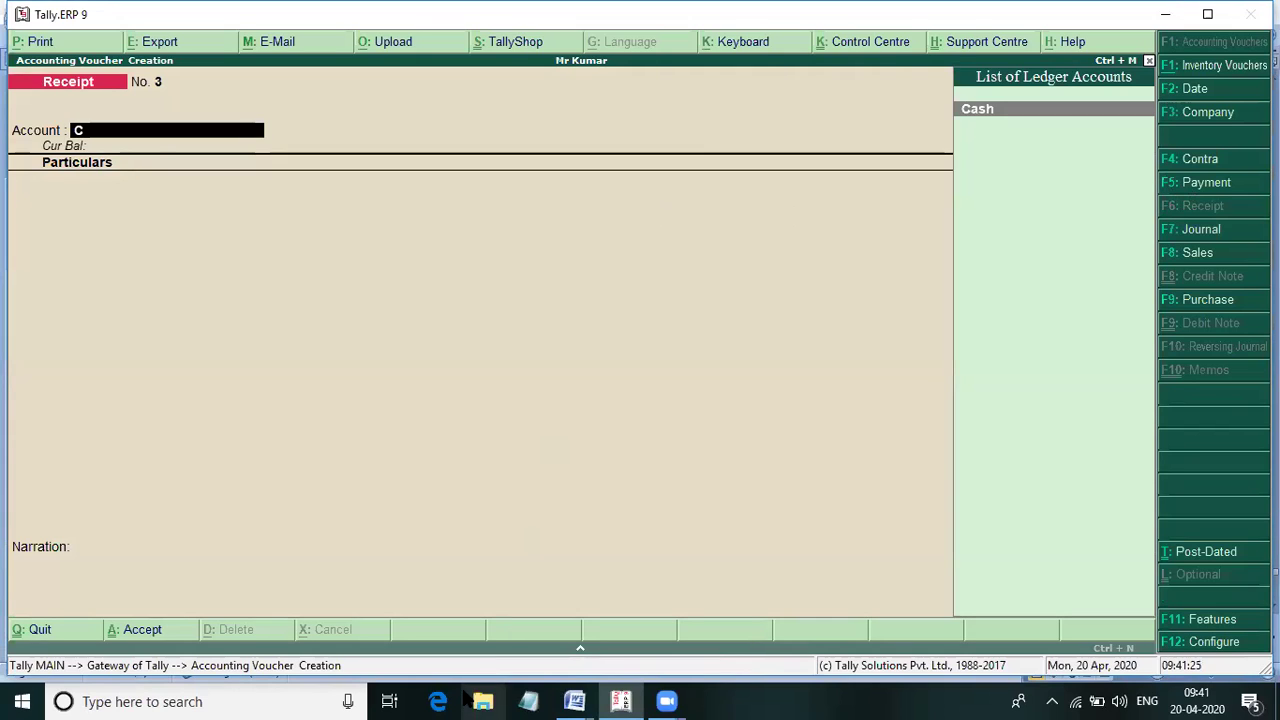
{"action": "key", "text": "Return"}
{"action": "type", "text": "Sc"}
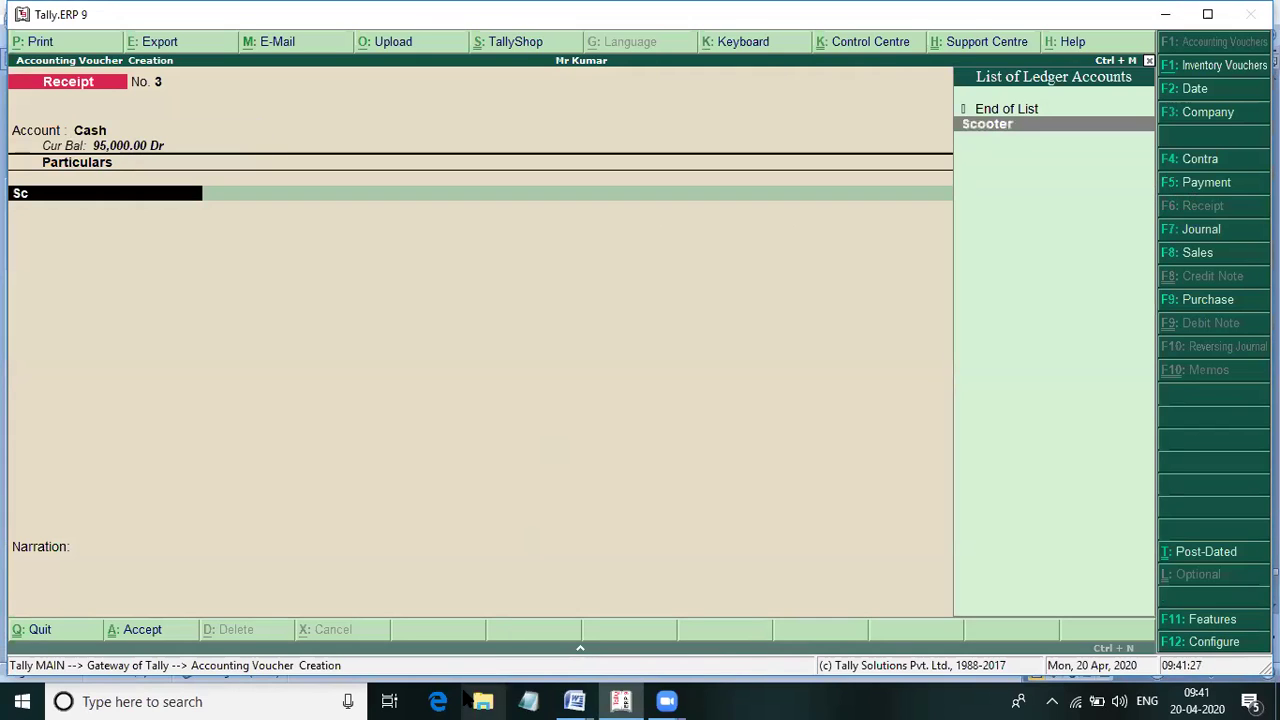
{"action": "key", "text": "Return"}
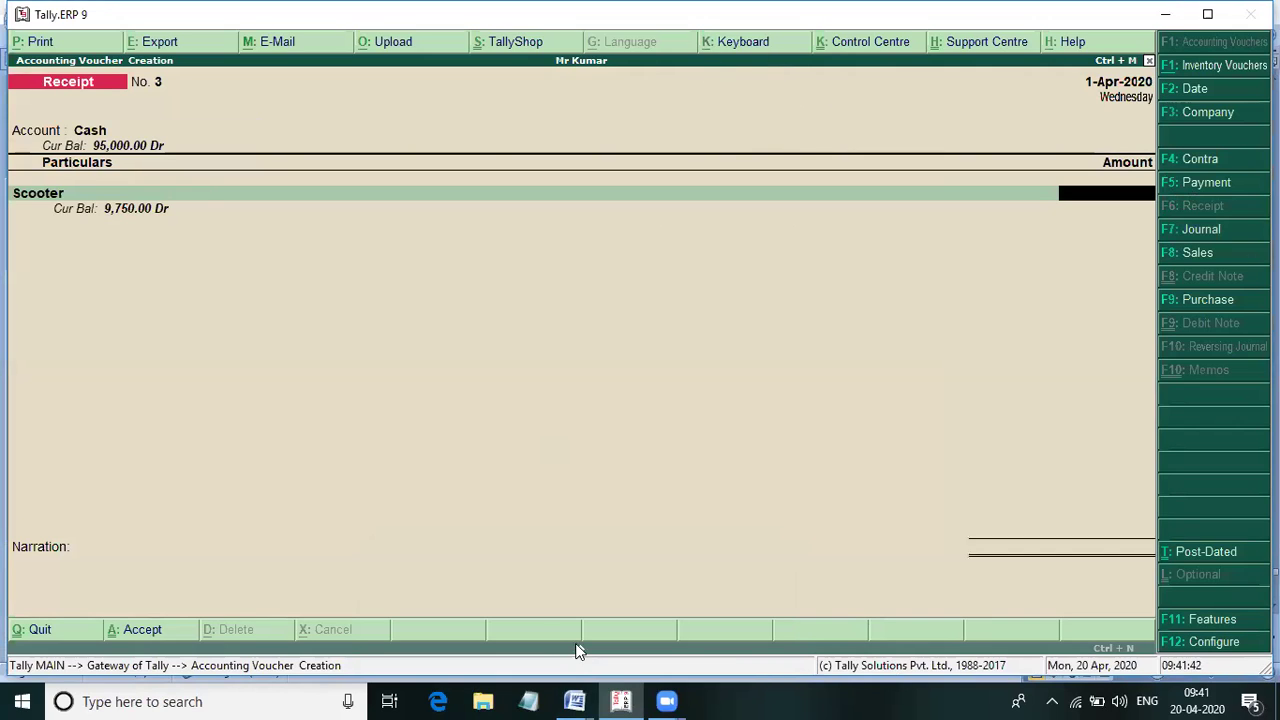
- Check the scooter sale with 50% profit line in the Word notes and return to the Receipt voucher in Tally
{"action": "mouse_move", "coordinate": [574, 700]}
{"action": "left_click", "coordinate": [497, 590]}
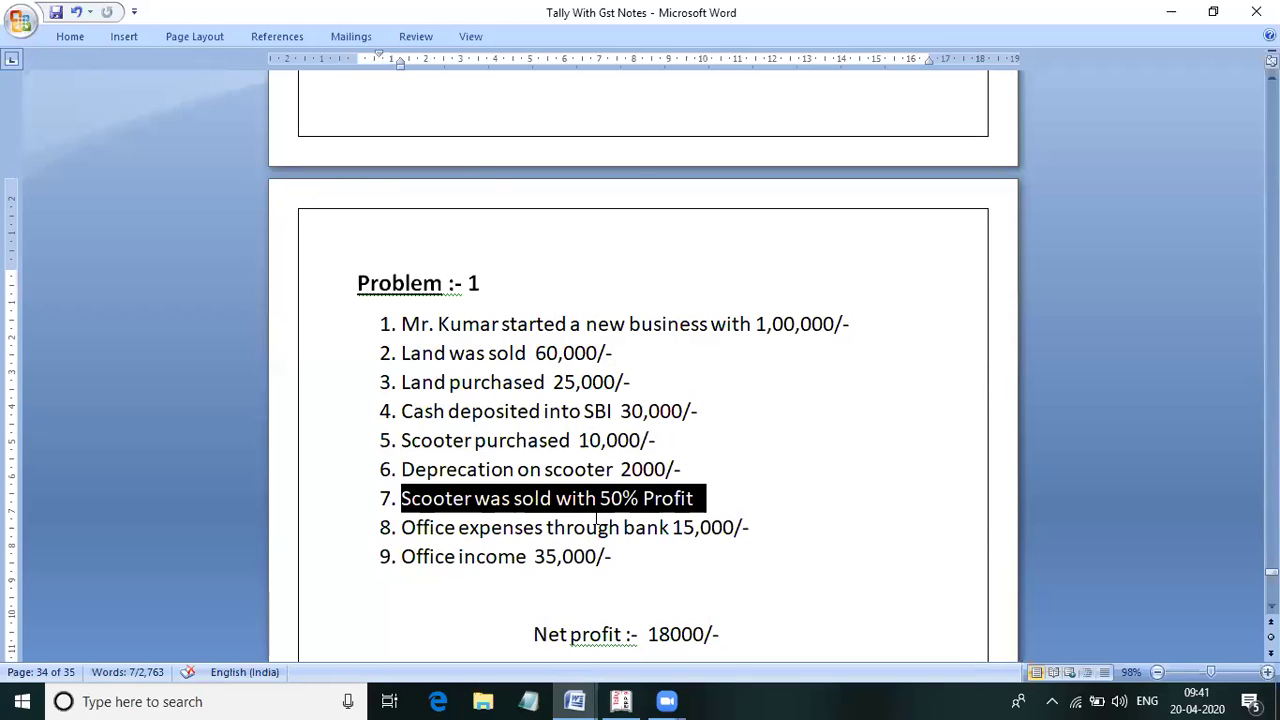
{"action": "mouse_move", "coordinate": [621, 701]}
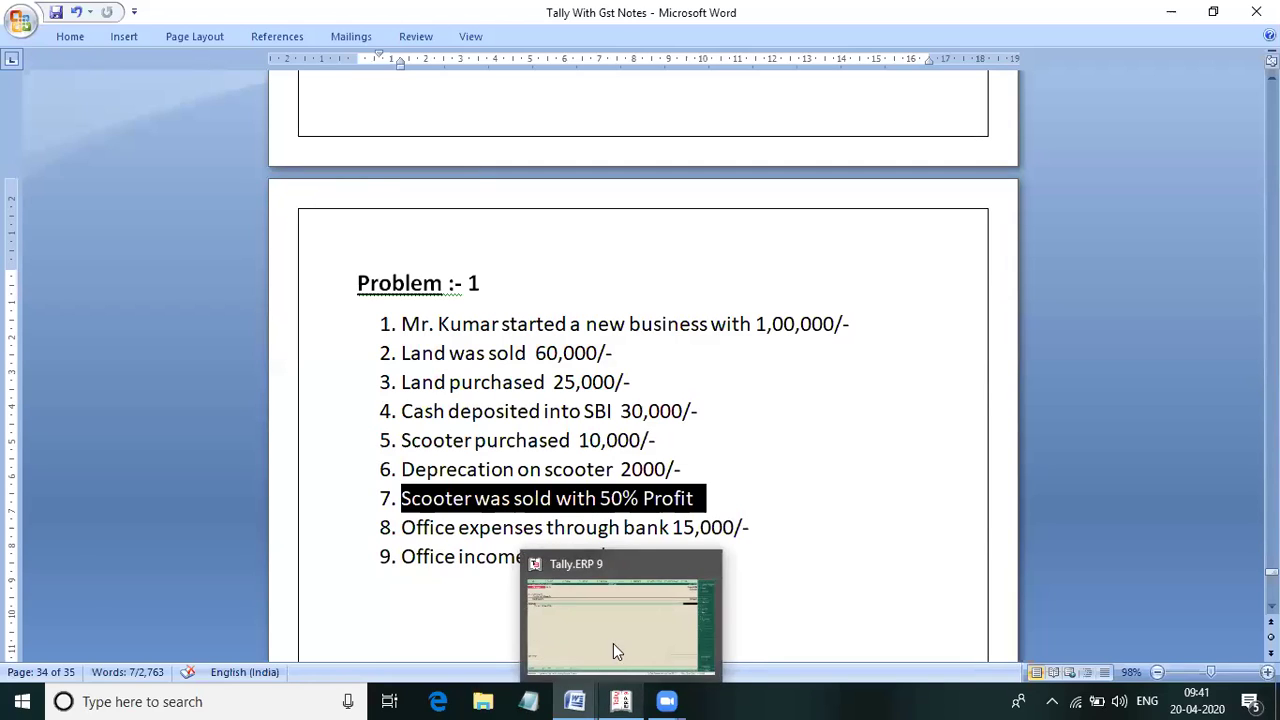
{"action": "left_click", "coordinate": [616, 645]}
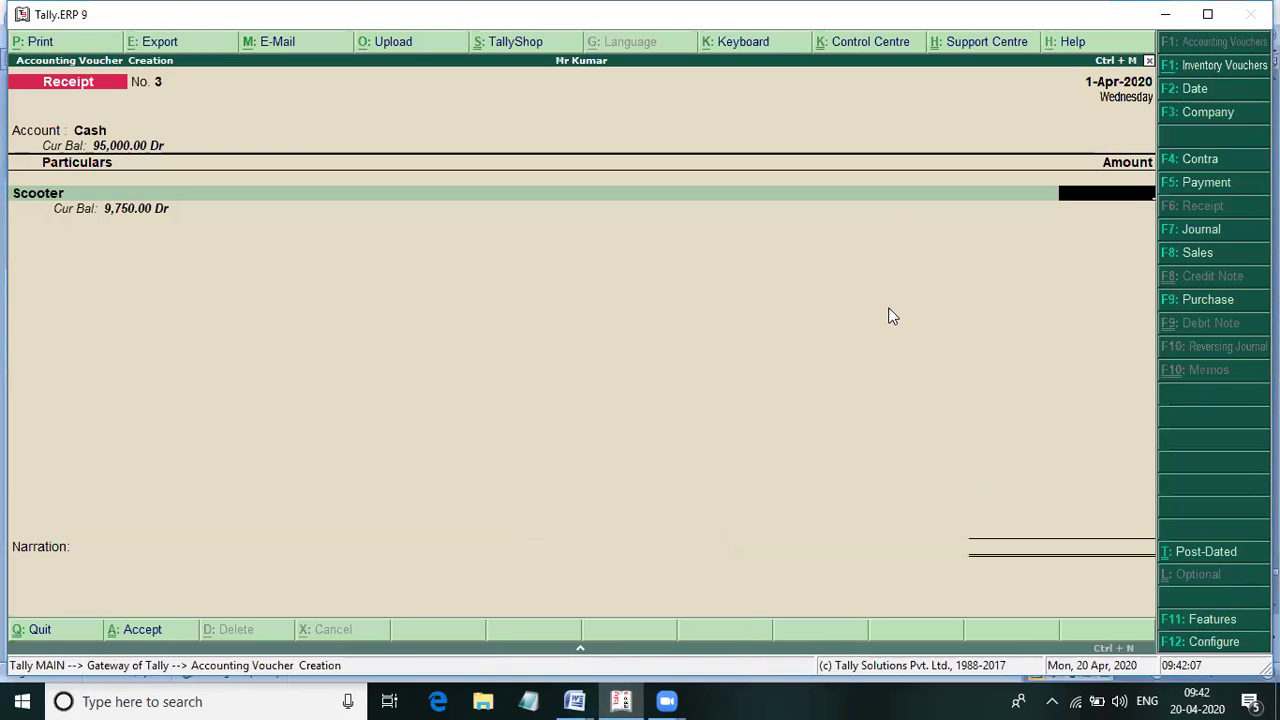
{"action": "left_click", "coordinate": [697, 619]}
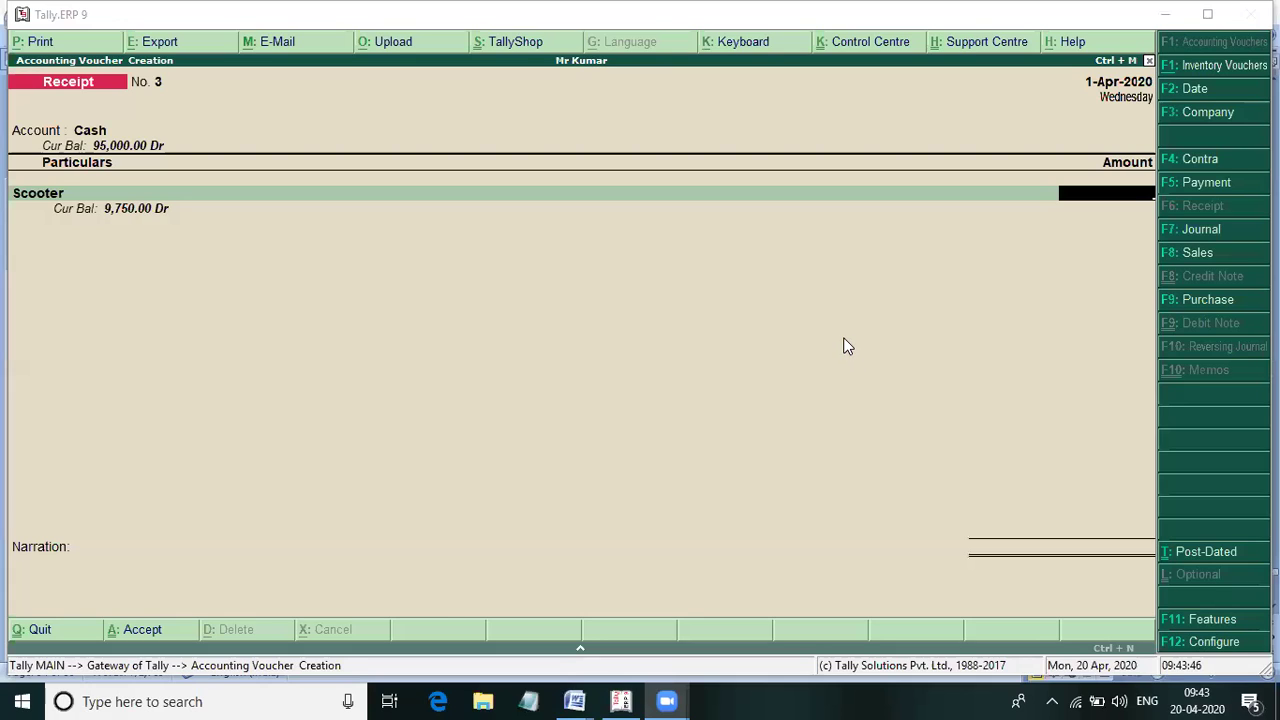
{"action": "left_click", "coordinate": [632, 700]}
{"action": "left_click", "coordinate": [574, 701]}
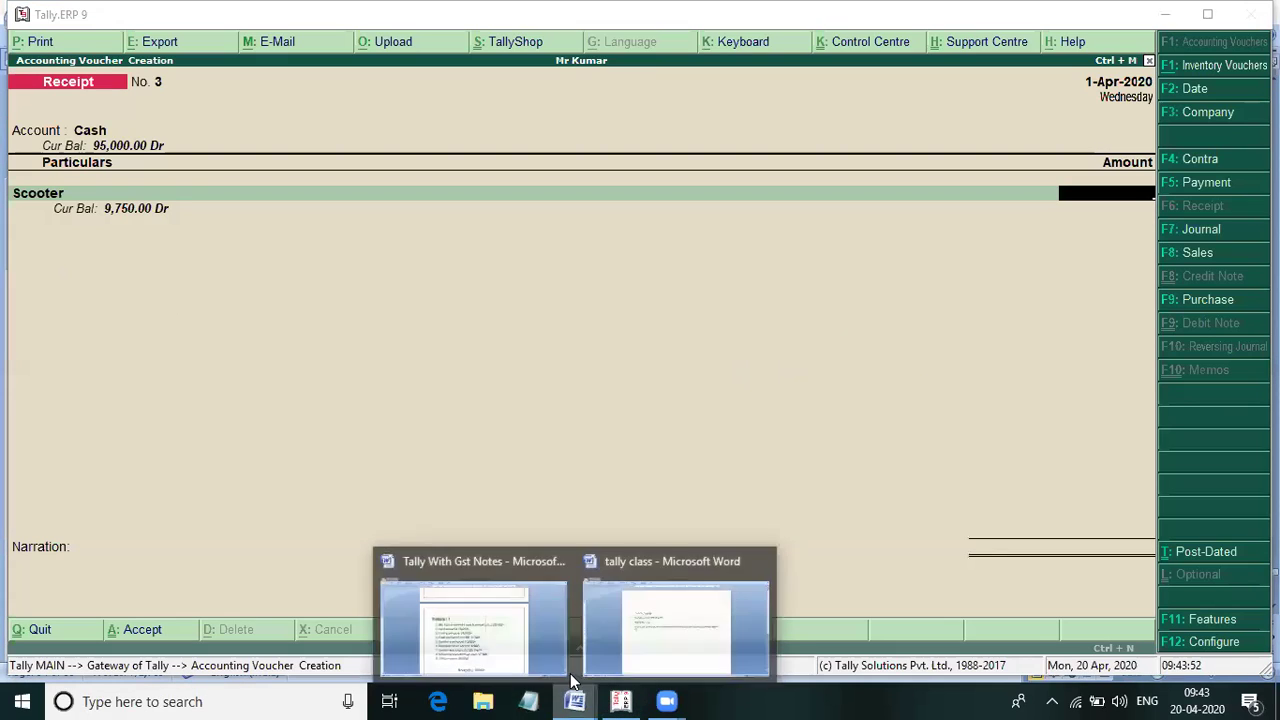
{"action": "left_click", "coordinate": [564, 645]}
{"action": "triple_click", "coordinate": [530, 500]}
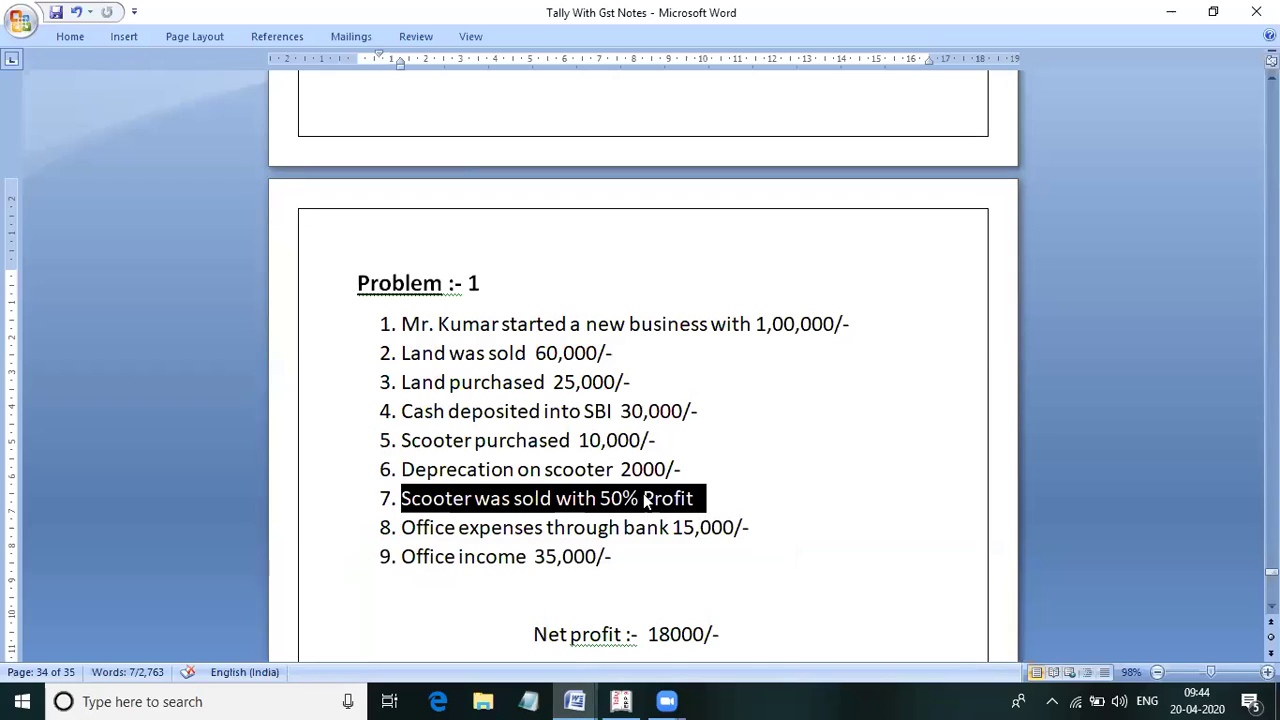
{"action": "mouse_move", "coordinate": [638, 698]}
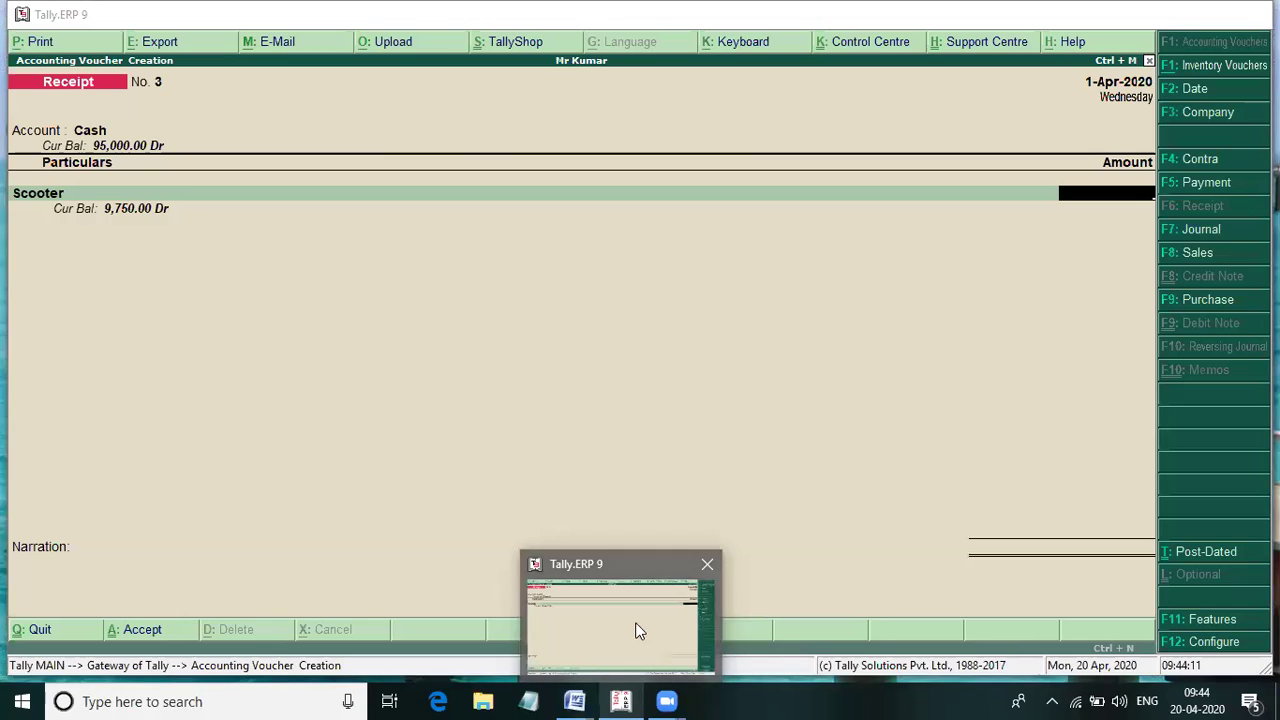
{"action": "left_click", "coordinate": [640, 631]}
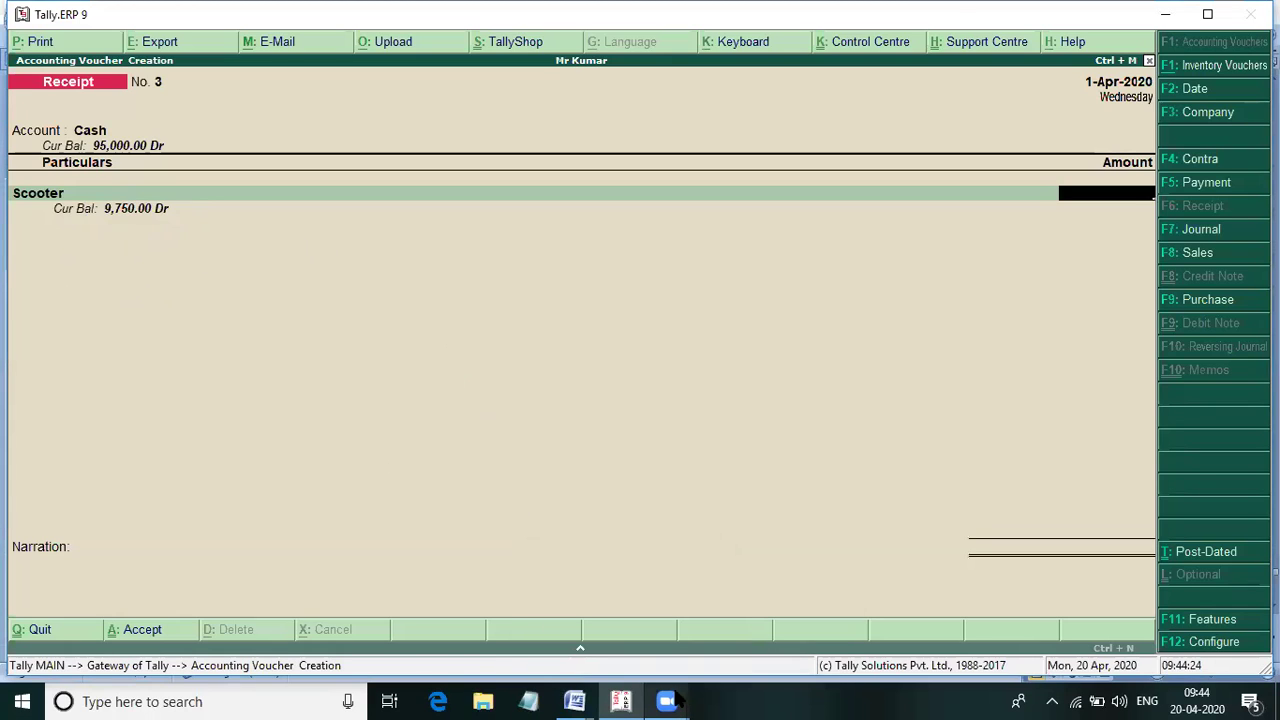
{"action": "mouse_move", "coordinate": [622, 700]}
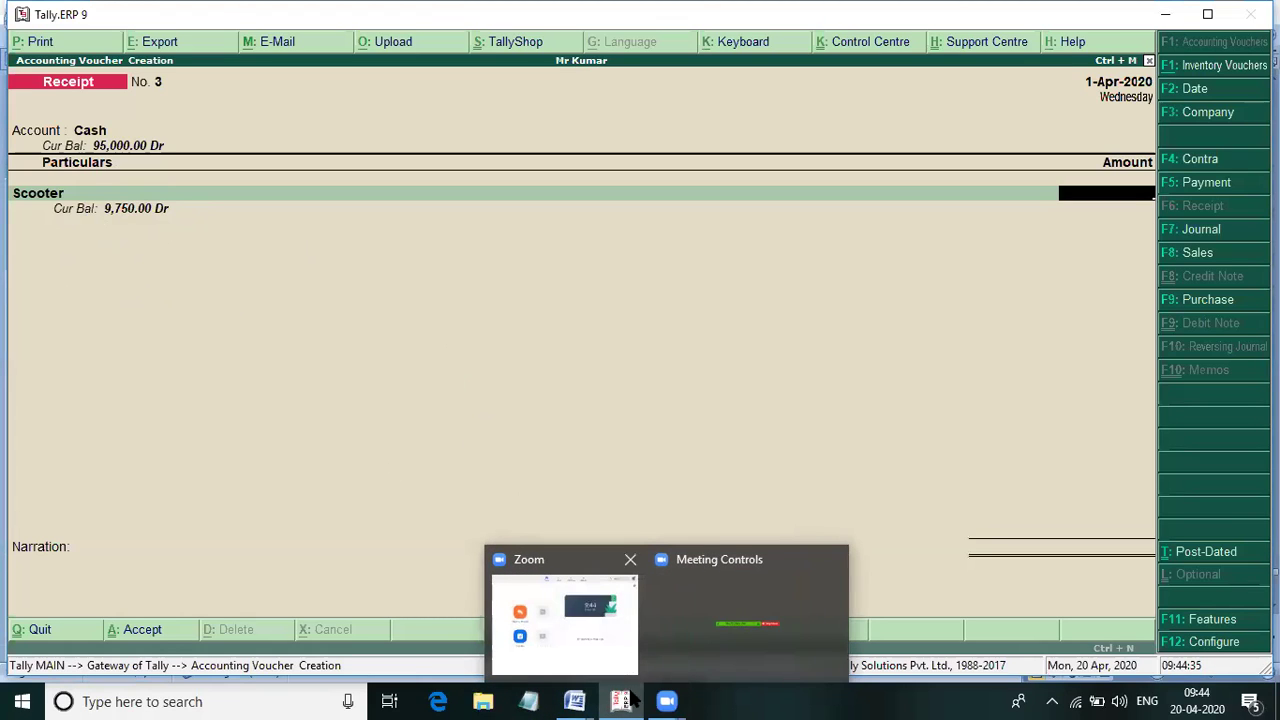
{"action": "left_click", "coordinate": [697, 626]}
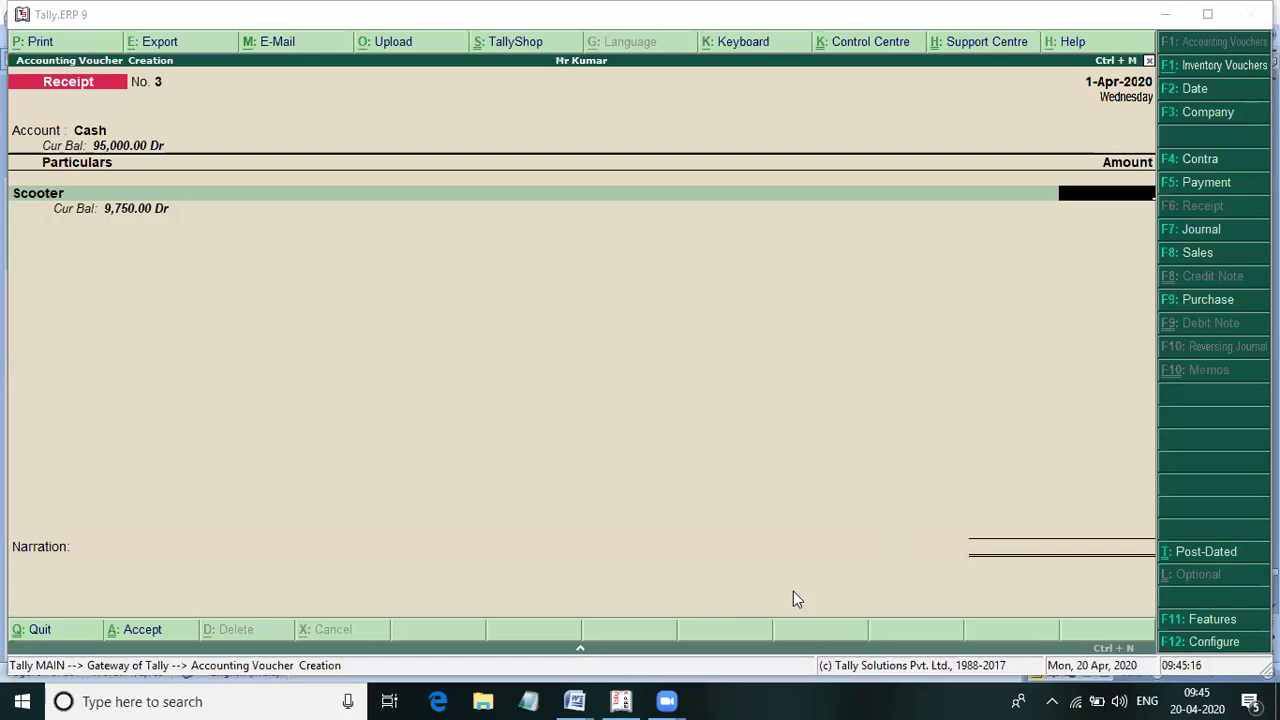
- Check the amount given for depreciation on the scooter in the Word notes and return to Tally
{"action": "mouse_move", "coordinate": [575, 700]}
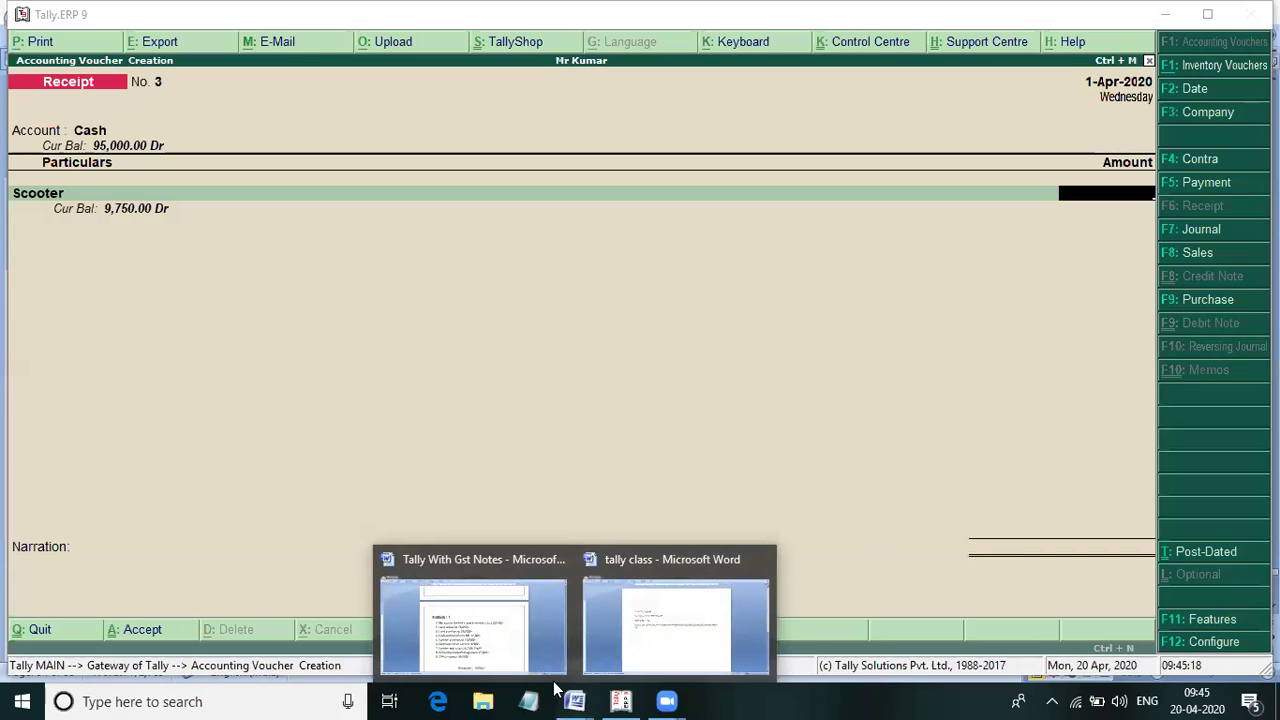
{"action": "left_click", "coordinate": [536, 648]}
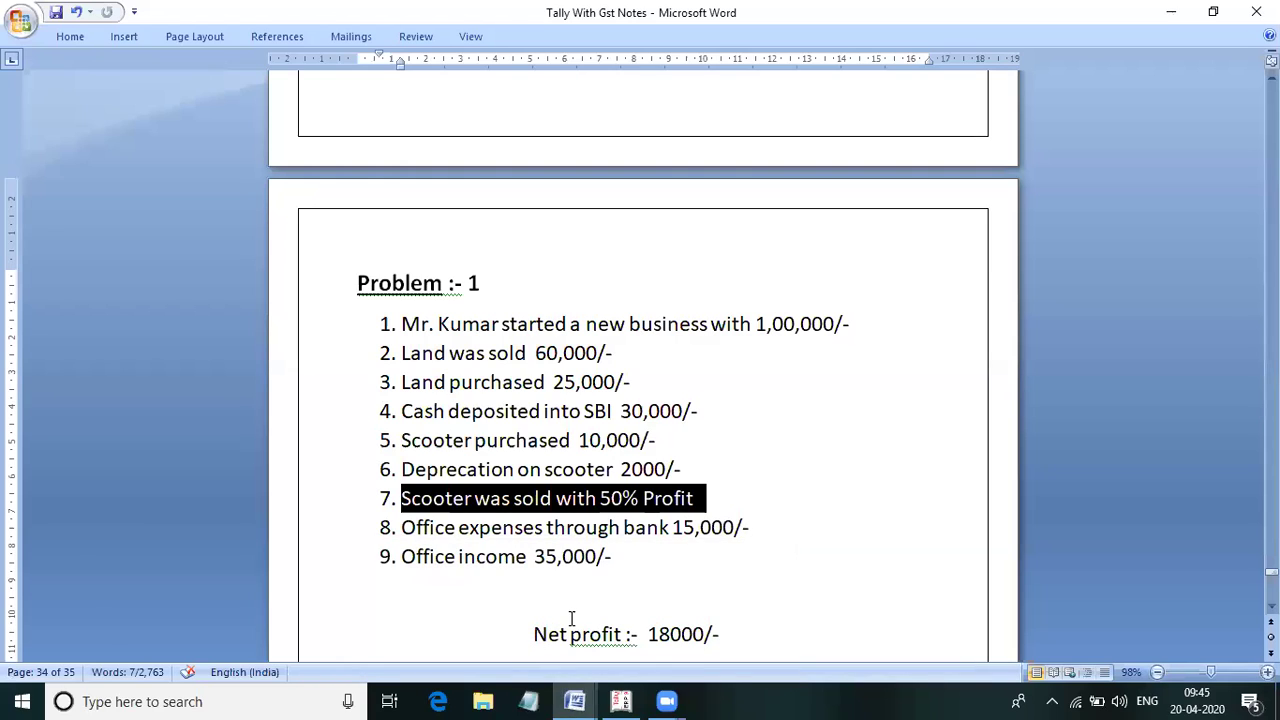
{"action": "left_click", "coordinate": [688, 470]}
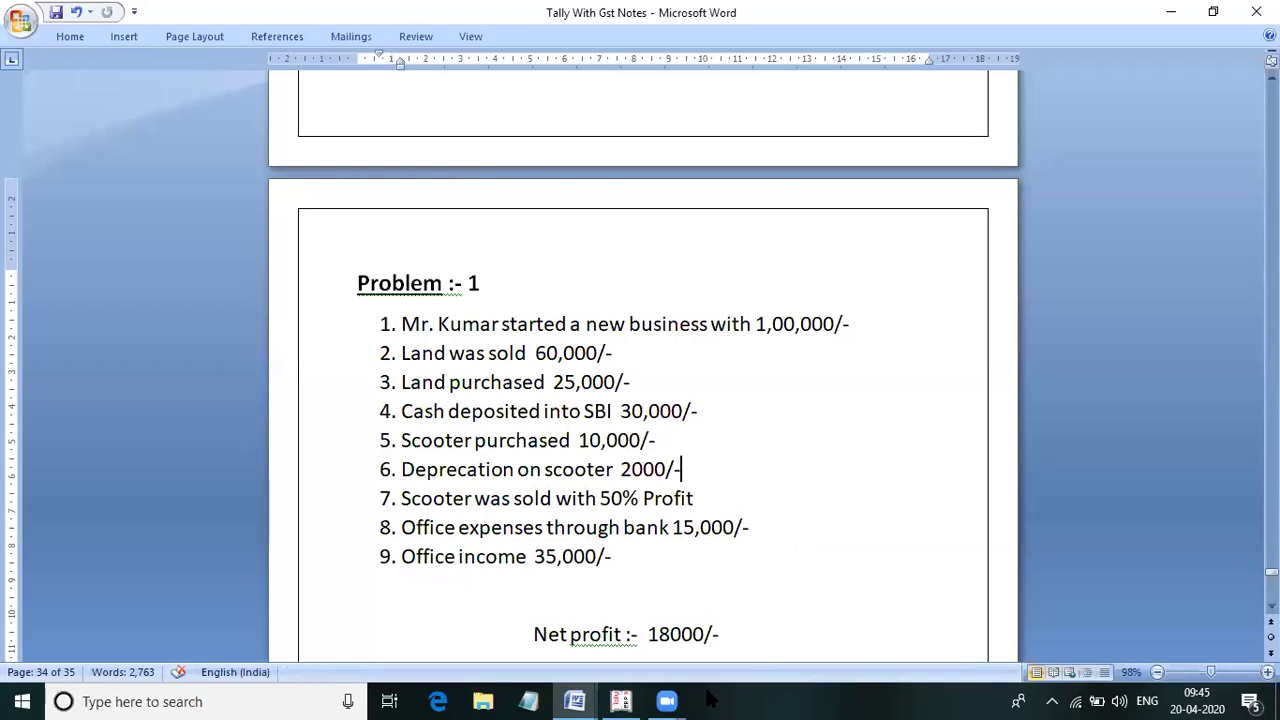
{"action": "mouse_move", "coordinate": [681, 699]}
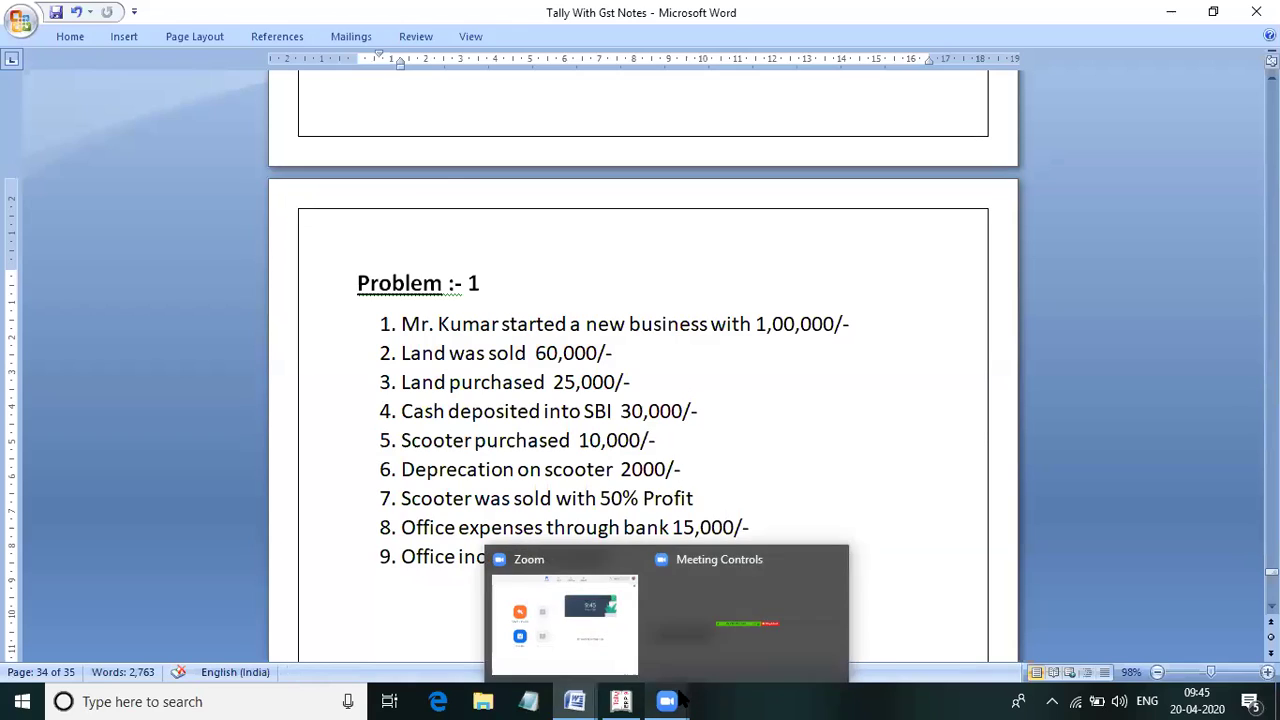
{"action": "left_click", "coordinate": [624, 652]}
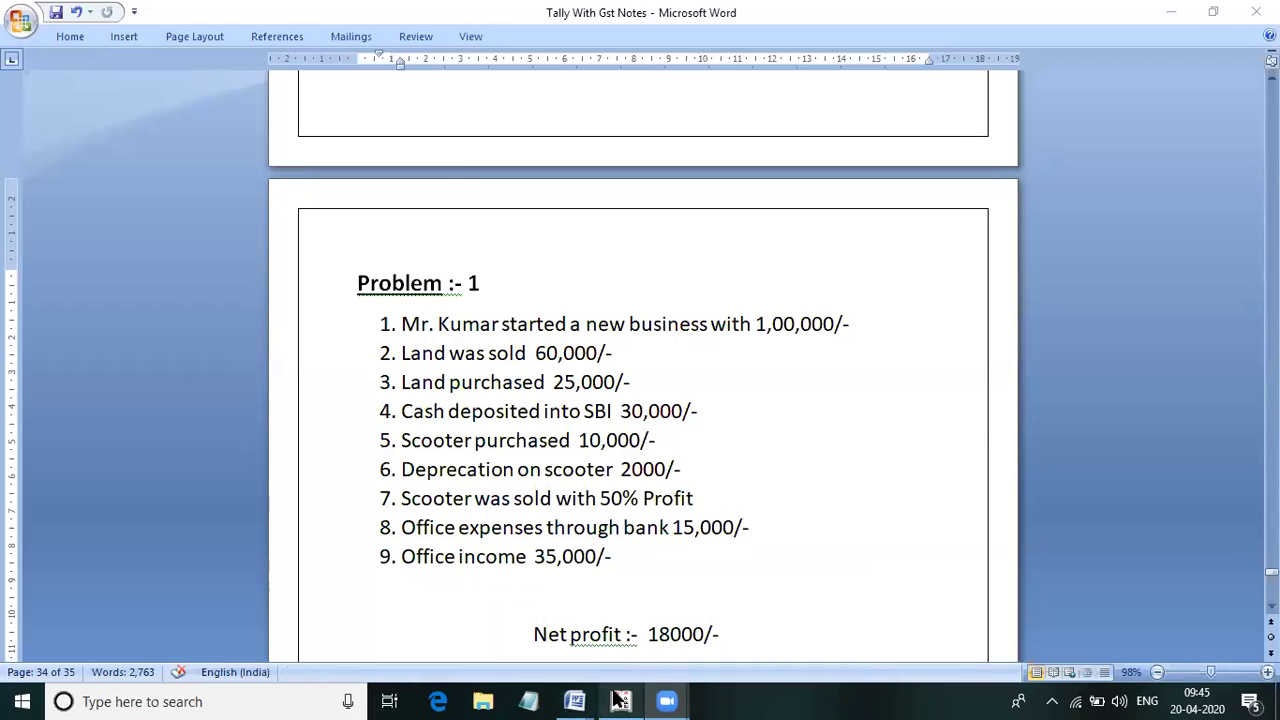
{"action": "left_click", "coordinate": [620, 701]}
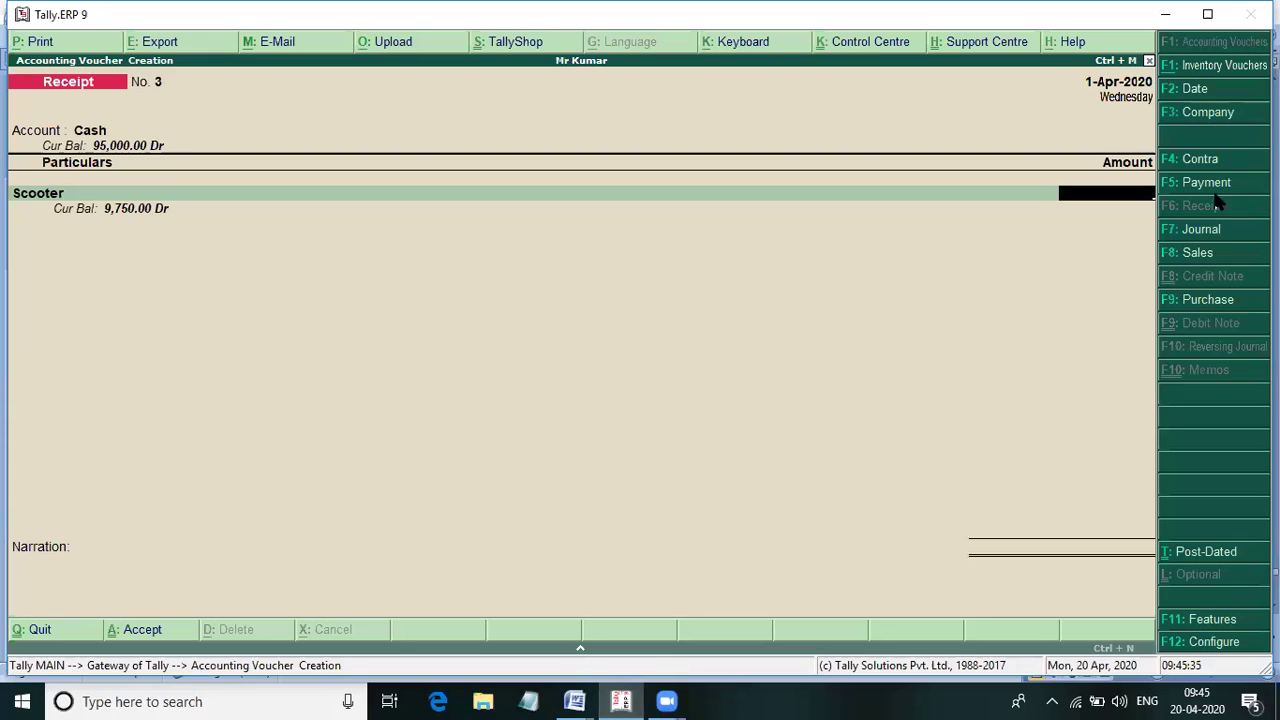
- Leave the unfinished receipt, reopen the scooter depreciation journal voucher, set its amount to 2000, and save it
{"action": "key", "text": "Escape"}
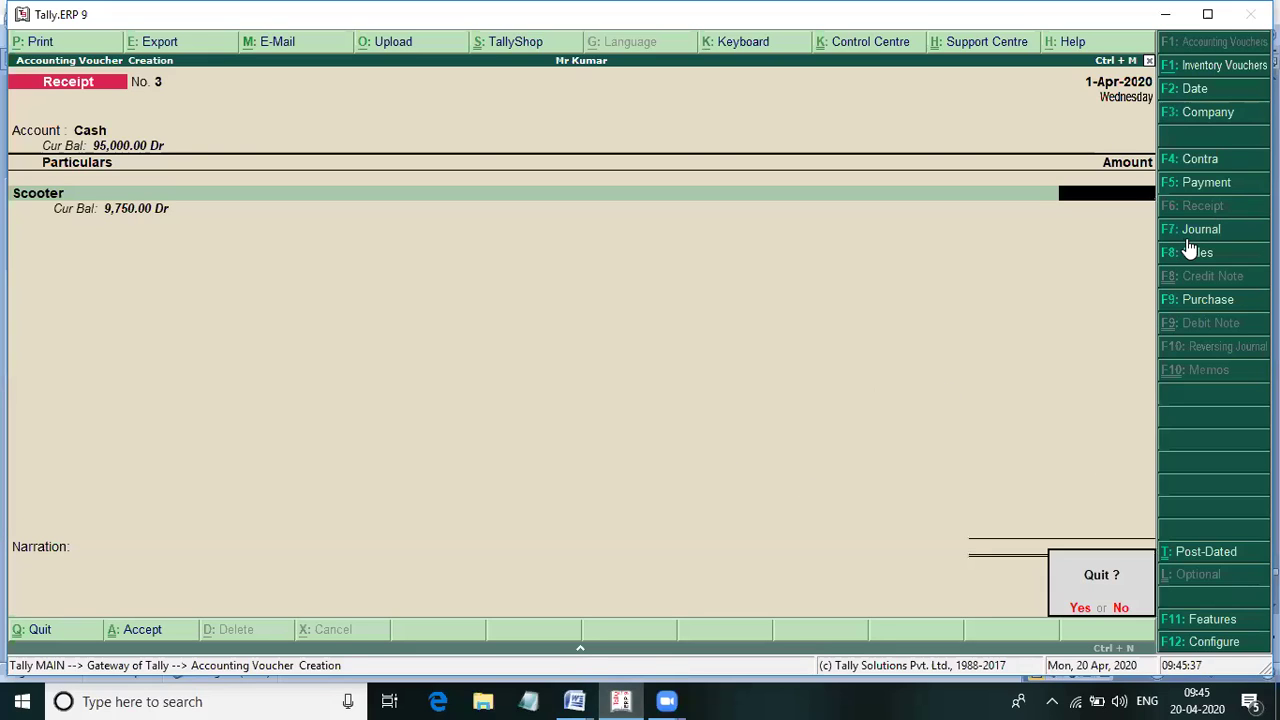
{"action": "key", "text": "y"}
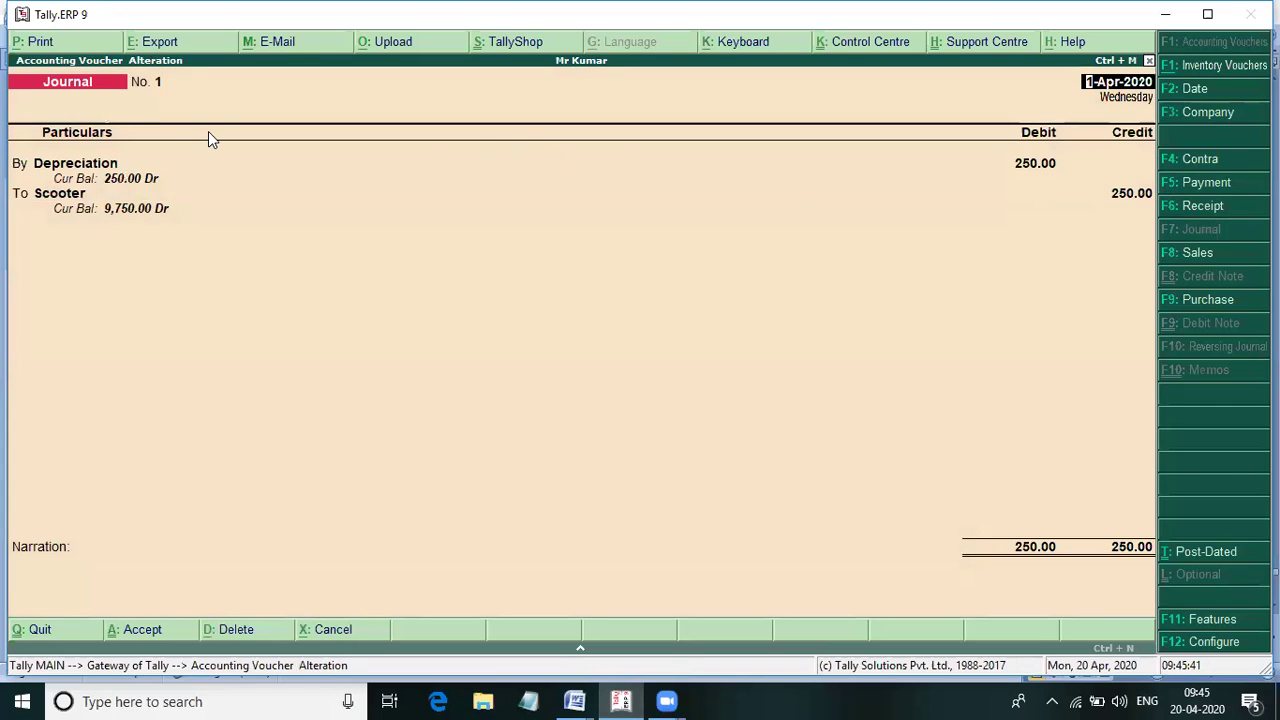
{"action": "key", "text": "Return"}
{"action": "key", "text": "Return"}
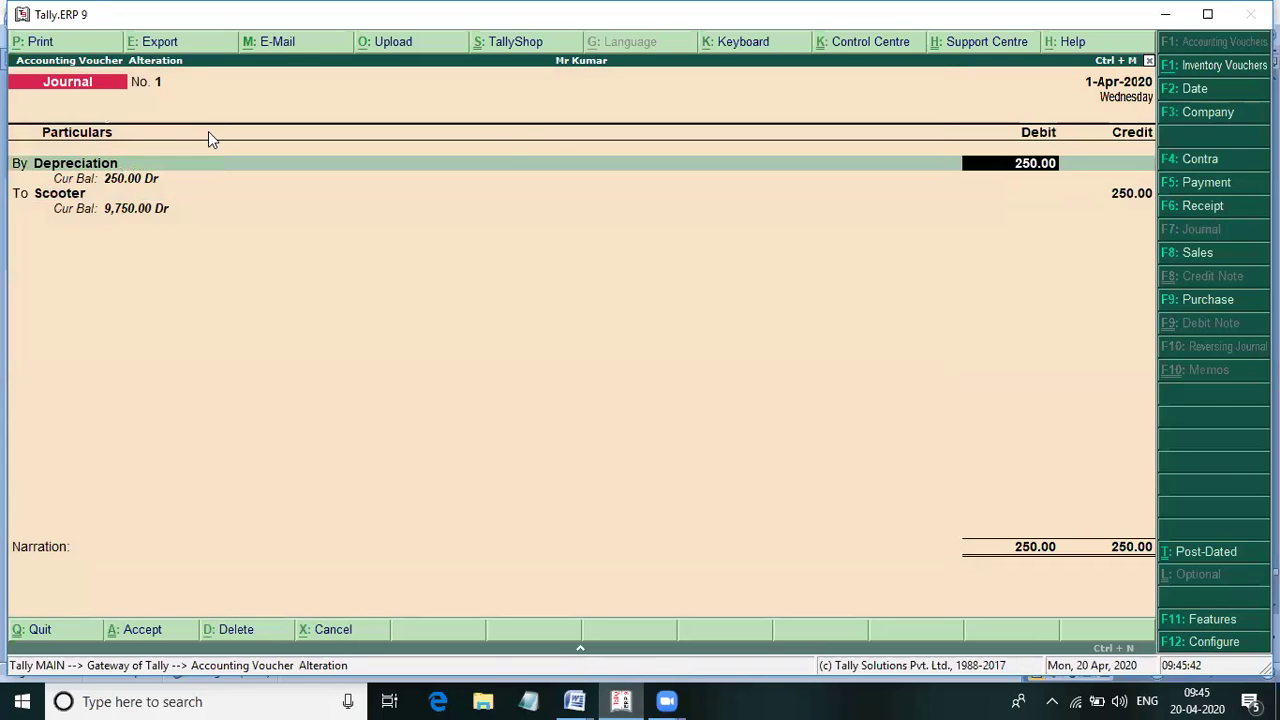
{"action": "type", "text": "2000"}
{"action": "key", "text": "Return"}
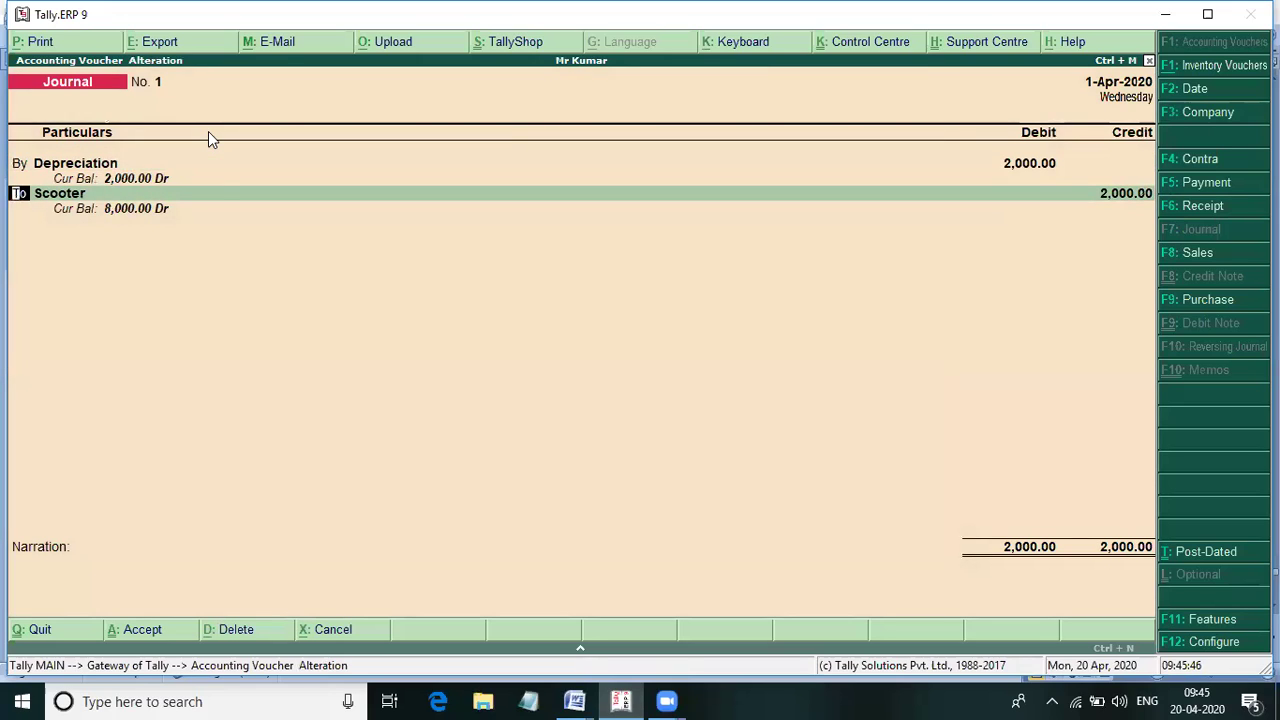
{"action": "key", "text": "Return"}
{"action": "key", "text": "Return"}
{"action": "key", "text": "Return"}
{"action": "key", "text": "Return"}
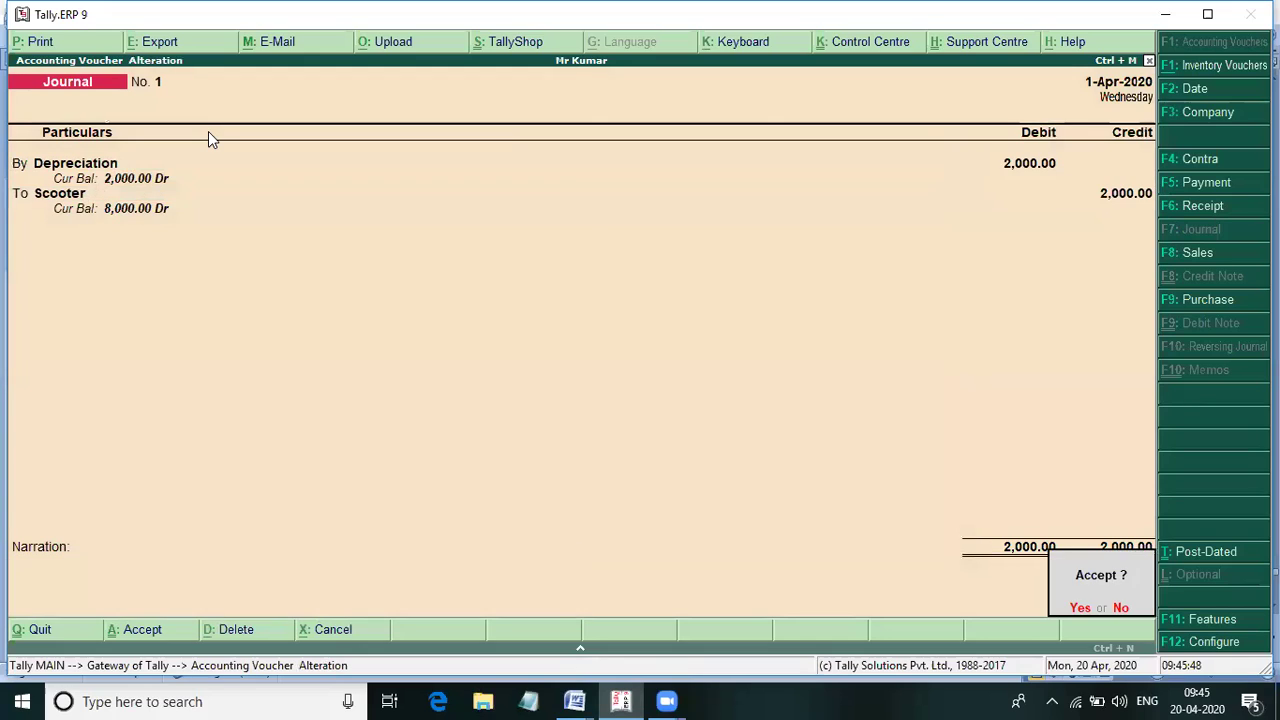
{"action": "key", "text": "Return"}
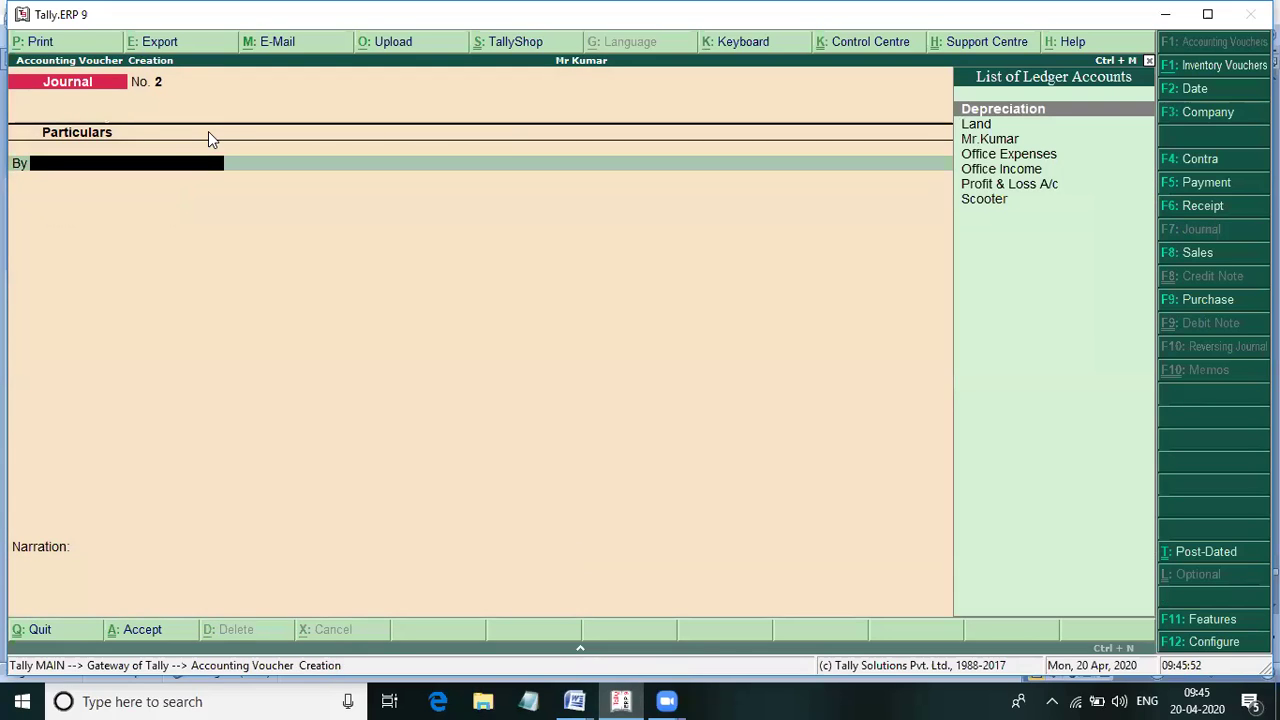
- Switch from the blank journal to a Receipt voucher with Cash as the account and Scooter as the particulars
{"action": "key", "text": "Escape"}
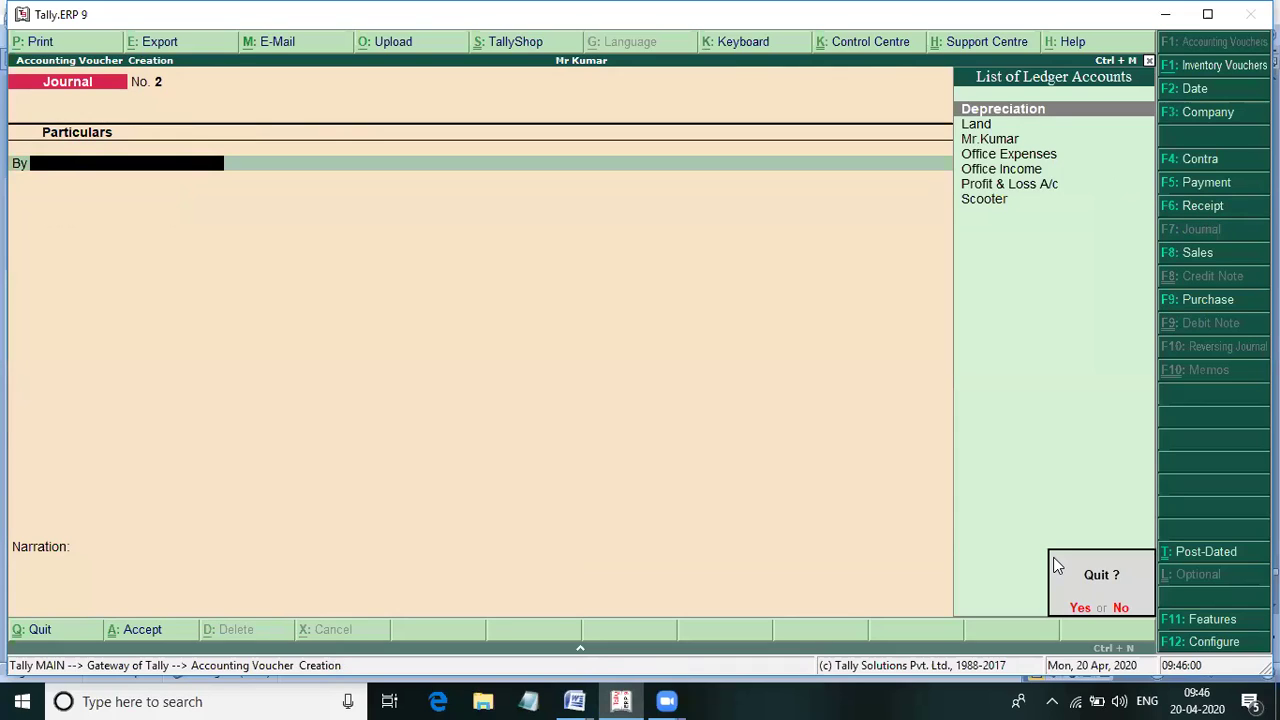
{"action": "key", "text": "Escape"}
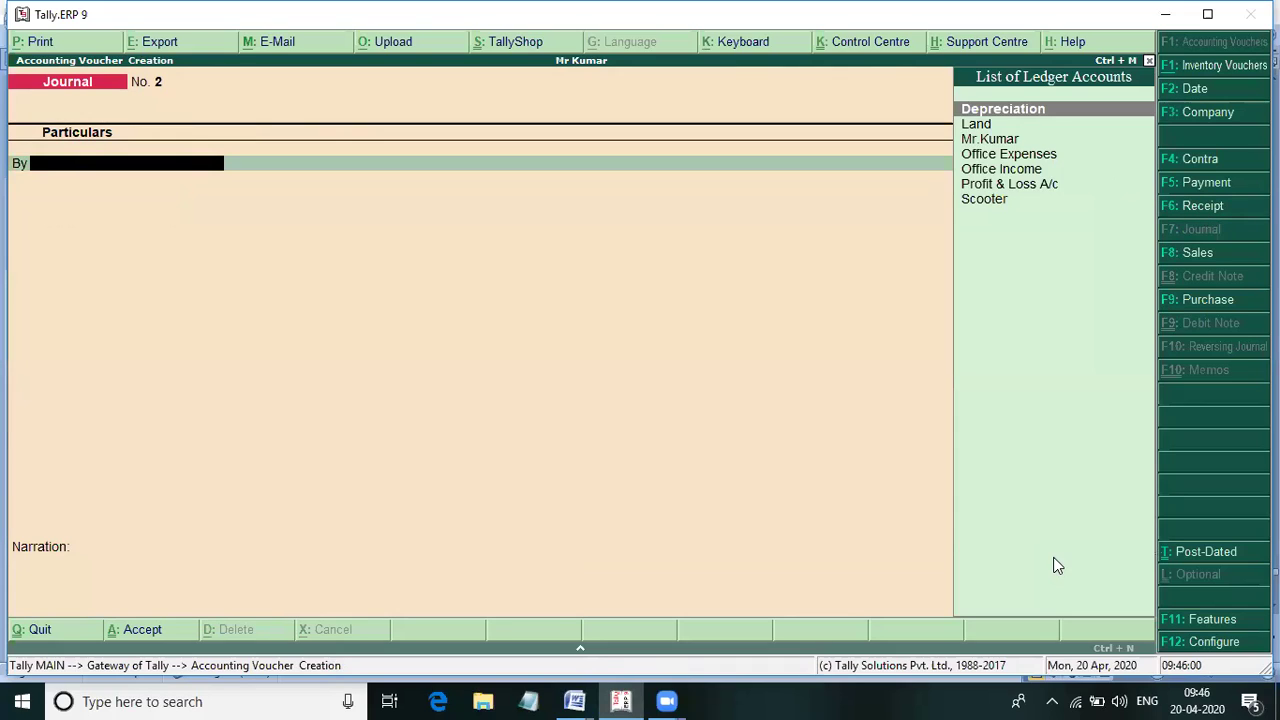
{"action": "left_click", "coordinate": [1216, 206]}
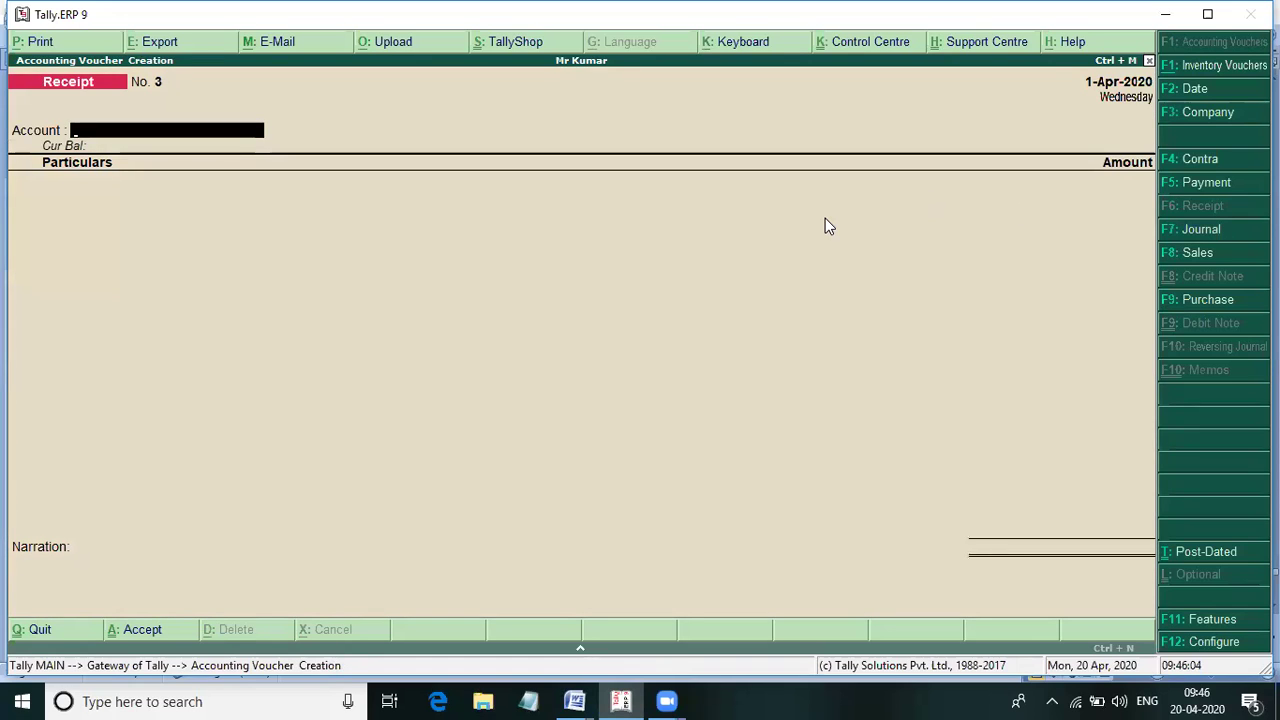
{"action": "key", "text": "Return"}
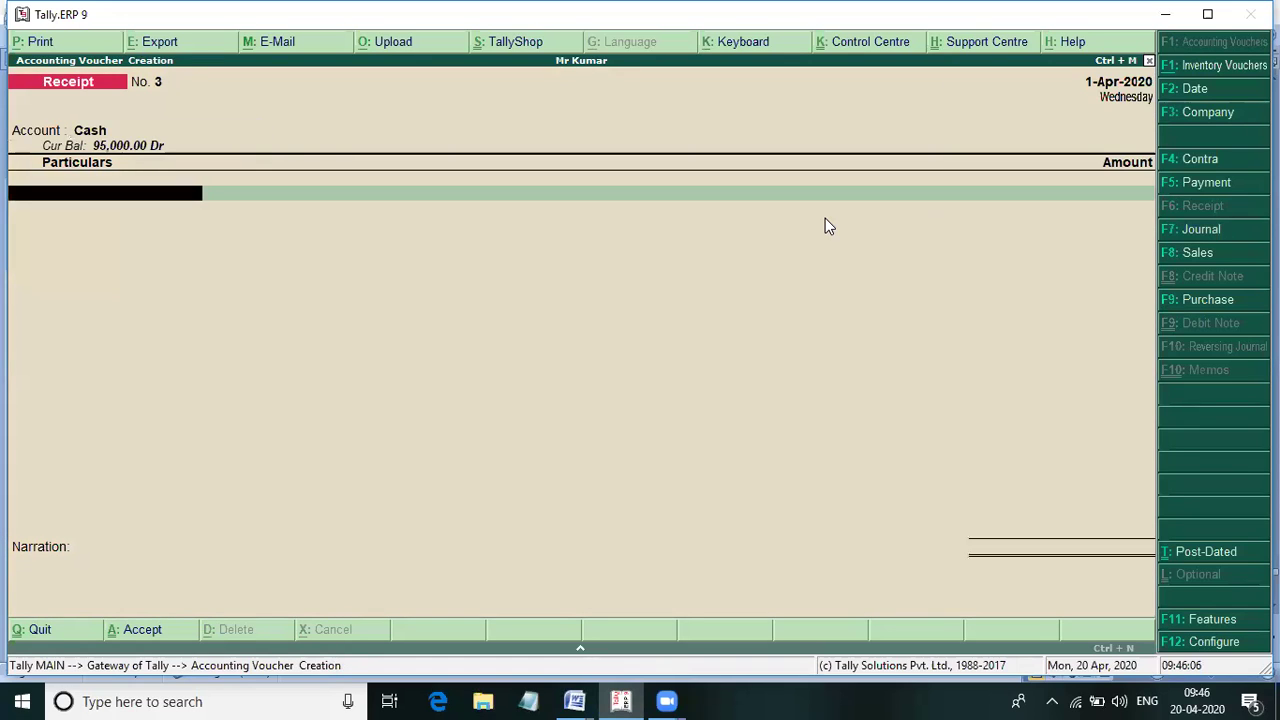
{"action": "type", "text": "s"}
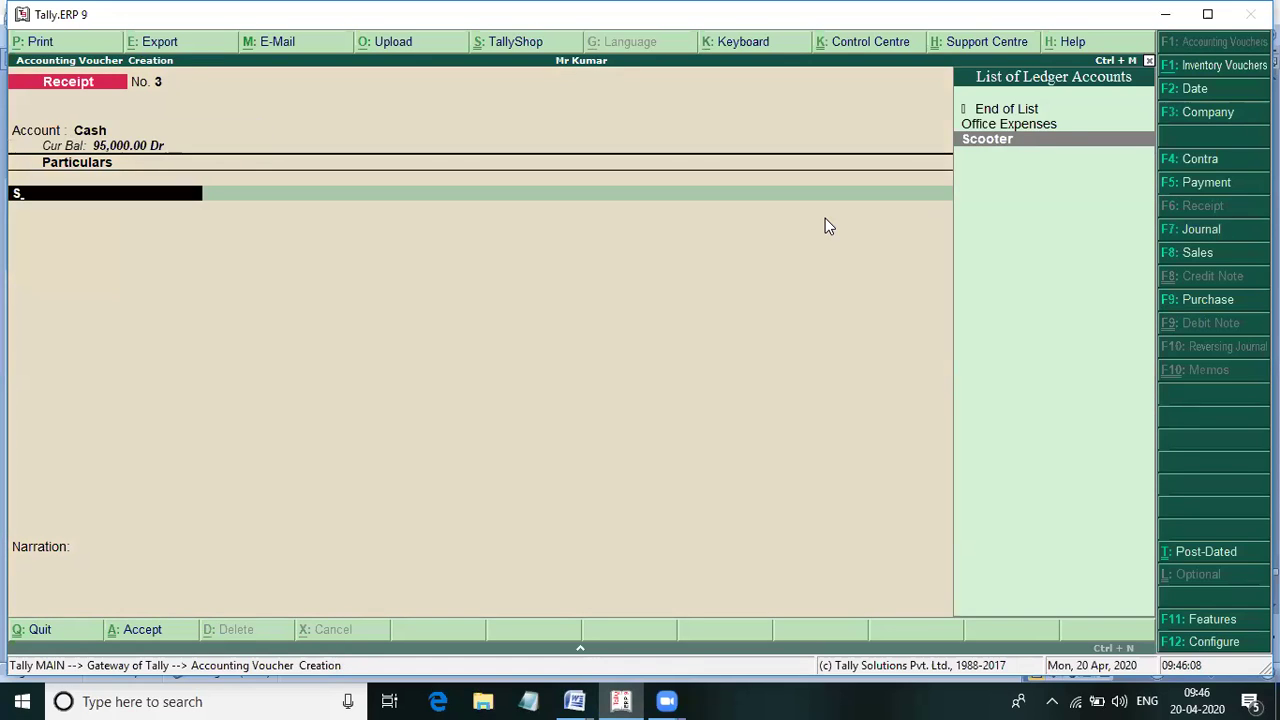
{"action": "key", "text": "Return"}
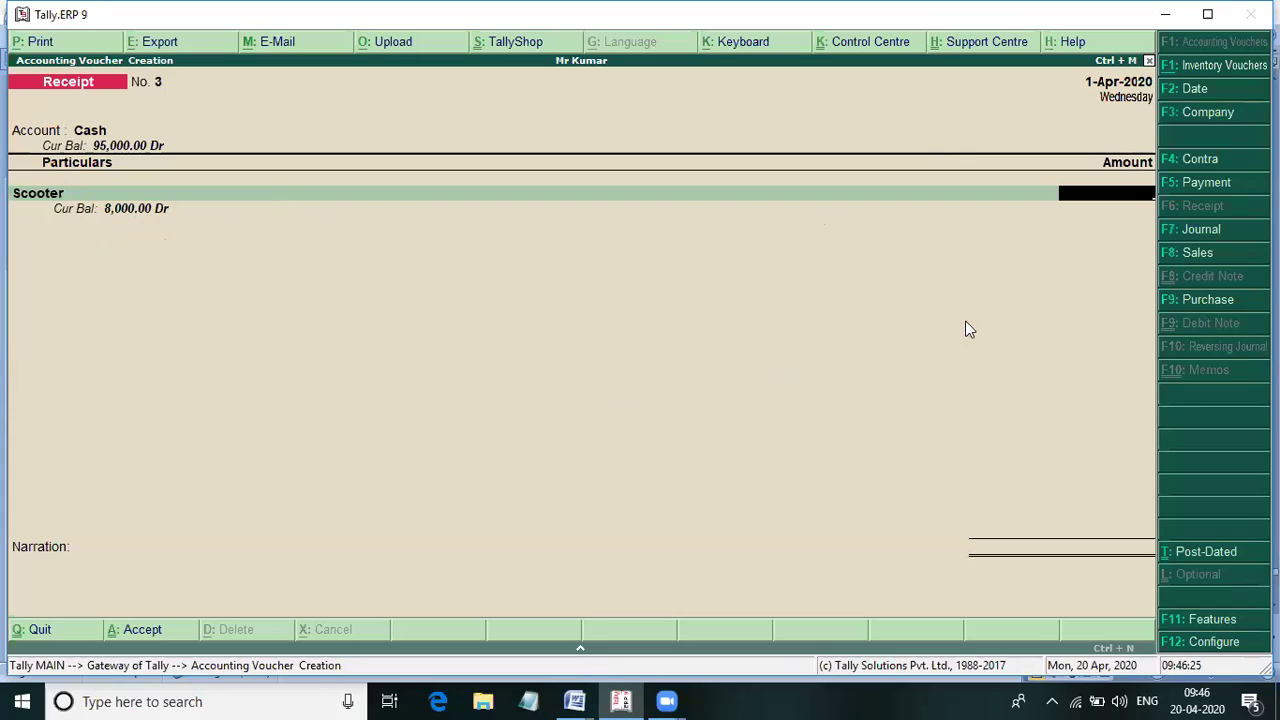
- Enter 12000 as the Scooter amount, leave the narration blank, and save the receipt voucher
{"action": "type", "text": "12000"}
{"action": "key", "text": "Return"}
{"action": "key", "text": "Return"}
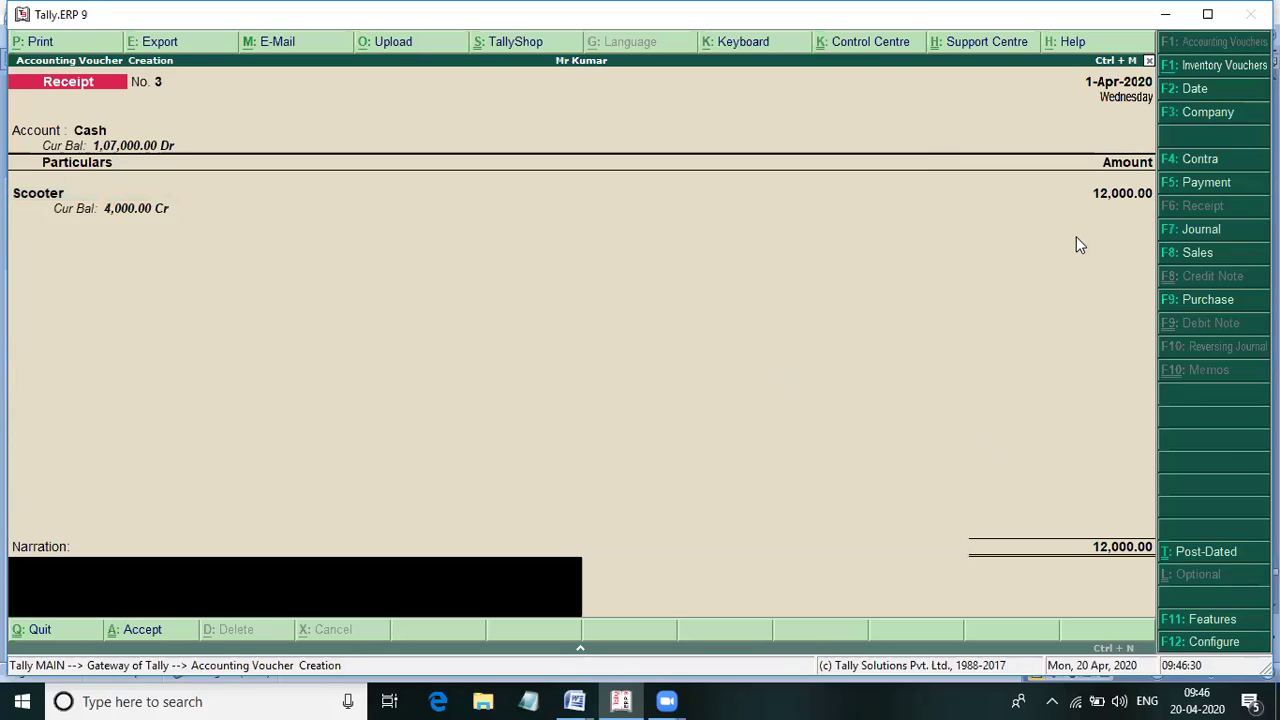
{"action": "key", "text": "Return"}
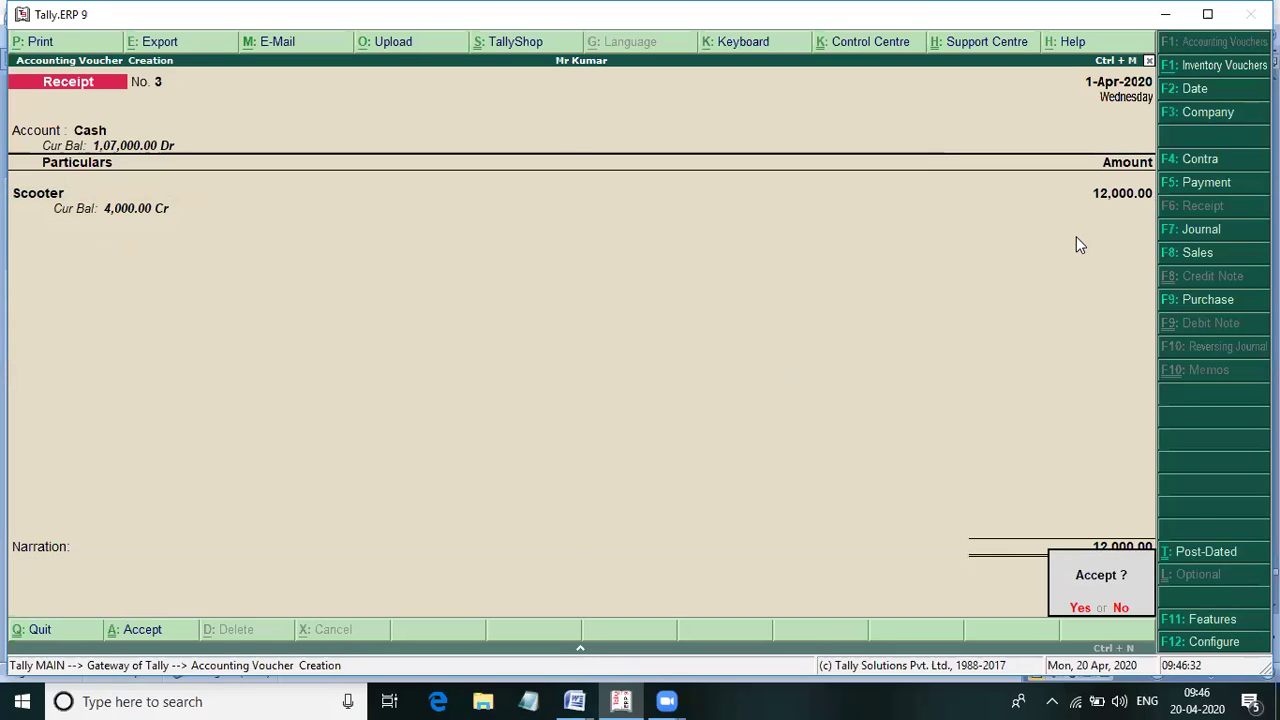
{"action": "key", "text": "Return"}
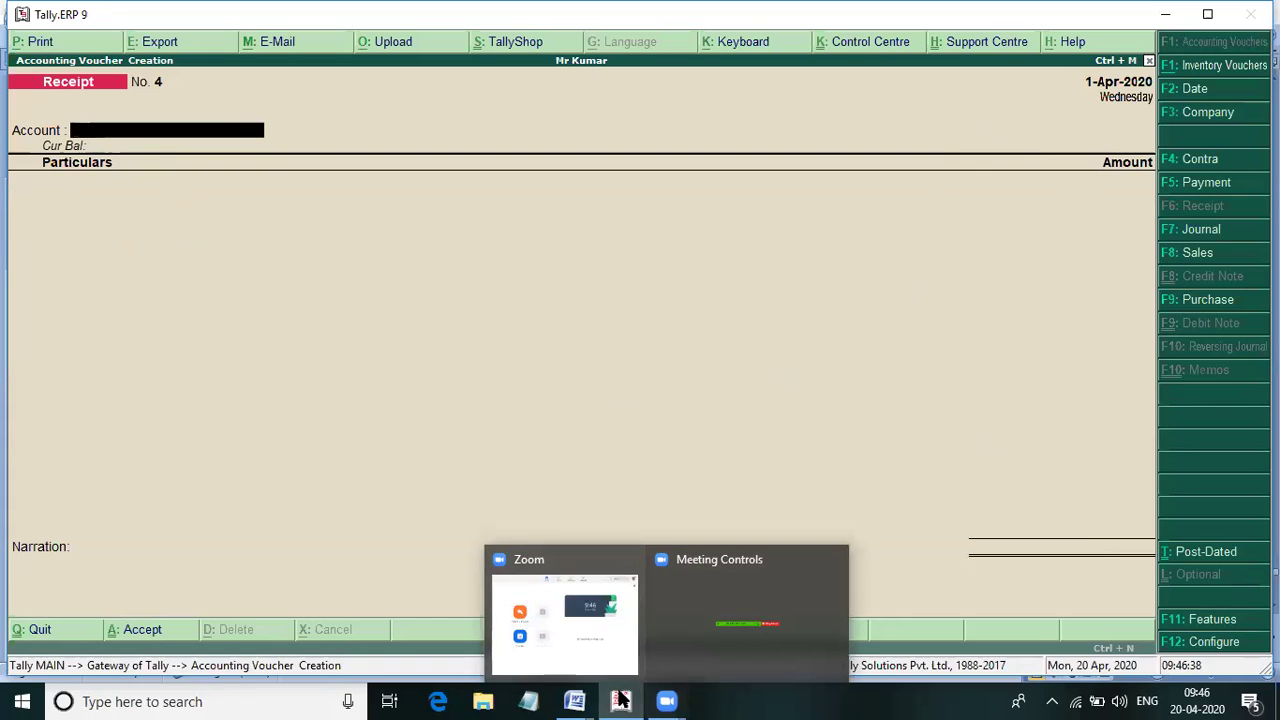
- Highlight the eighth transaction, office expenses through bank 15,000, in the Word notes and return to Tally
{"action": "mouse_move", "coordinate": [575, 701]}
{"action": "left_click", "coordinate": [531, 611]}
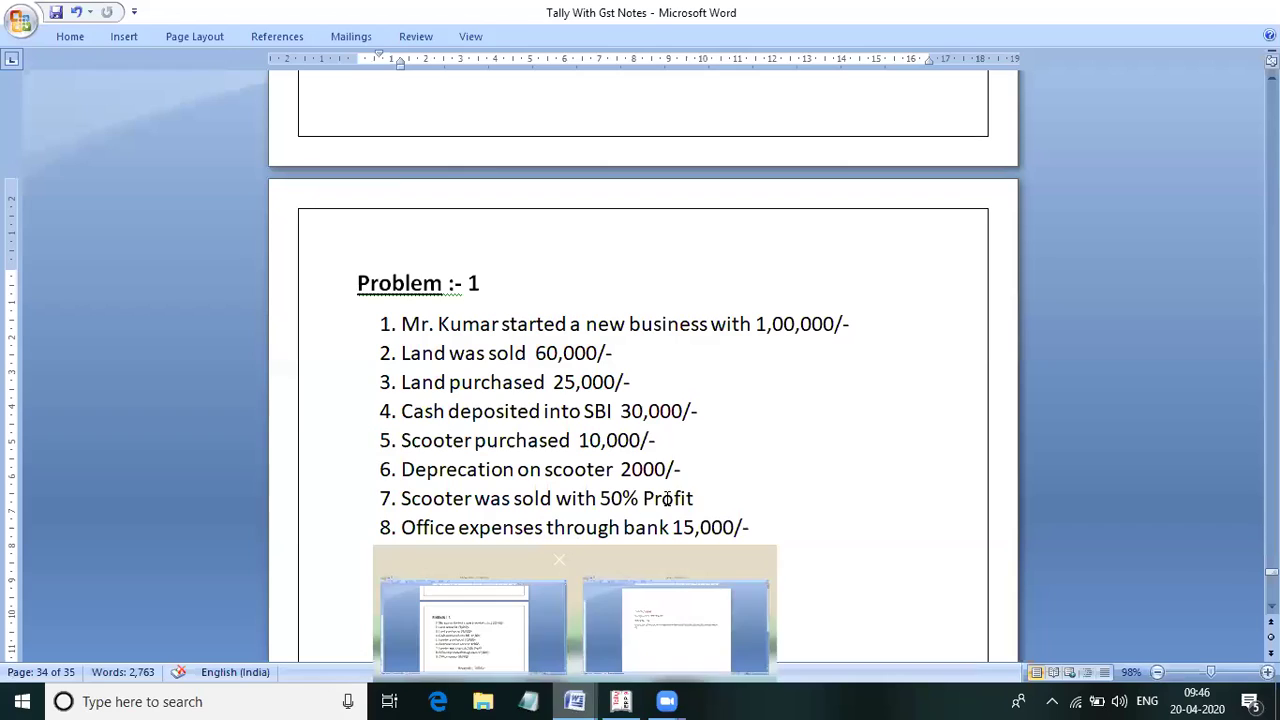
{"action": "scroll", "coordinate": [735, 472], "scroll_direction": "down", "scroll_amount": 1}
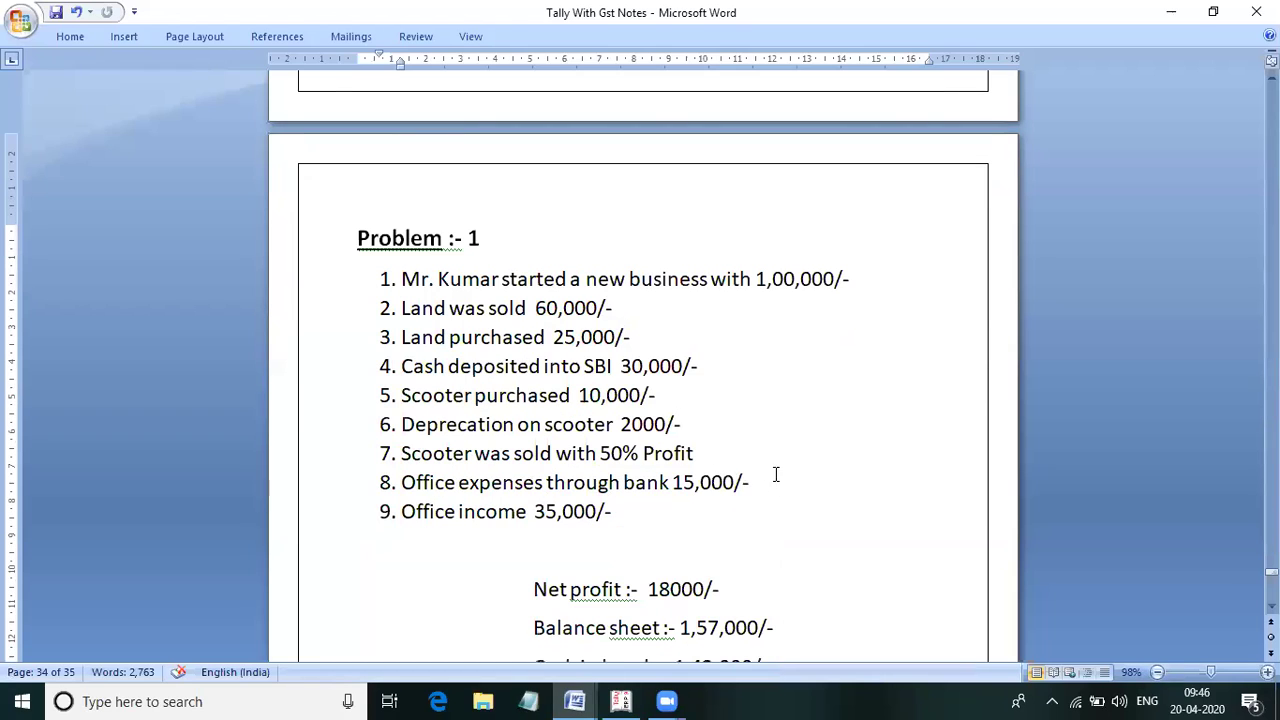
{"action": "left_click_drag", "start_coordinate": [749, 484], "coordinate": [400, 484]}
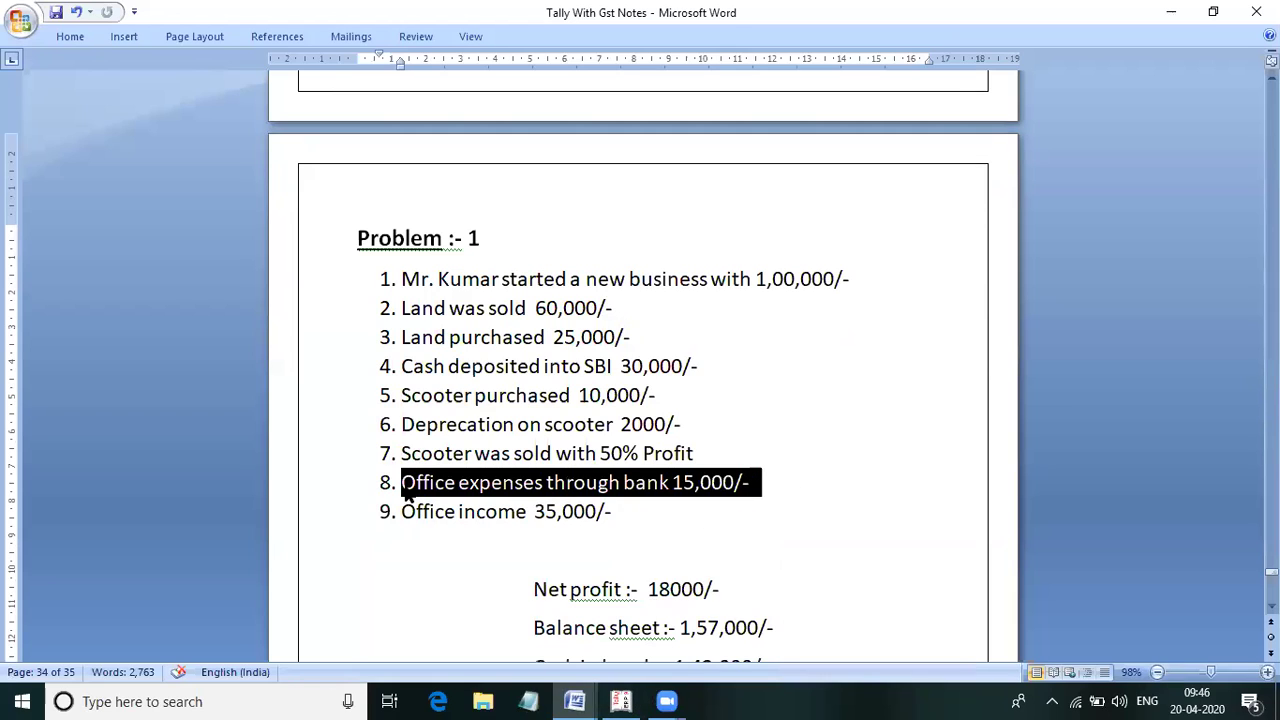
{"action": "left_click", "coordinate": [628, 700]}
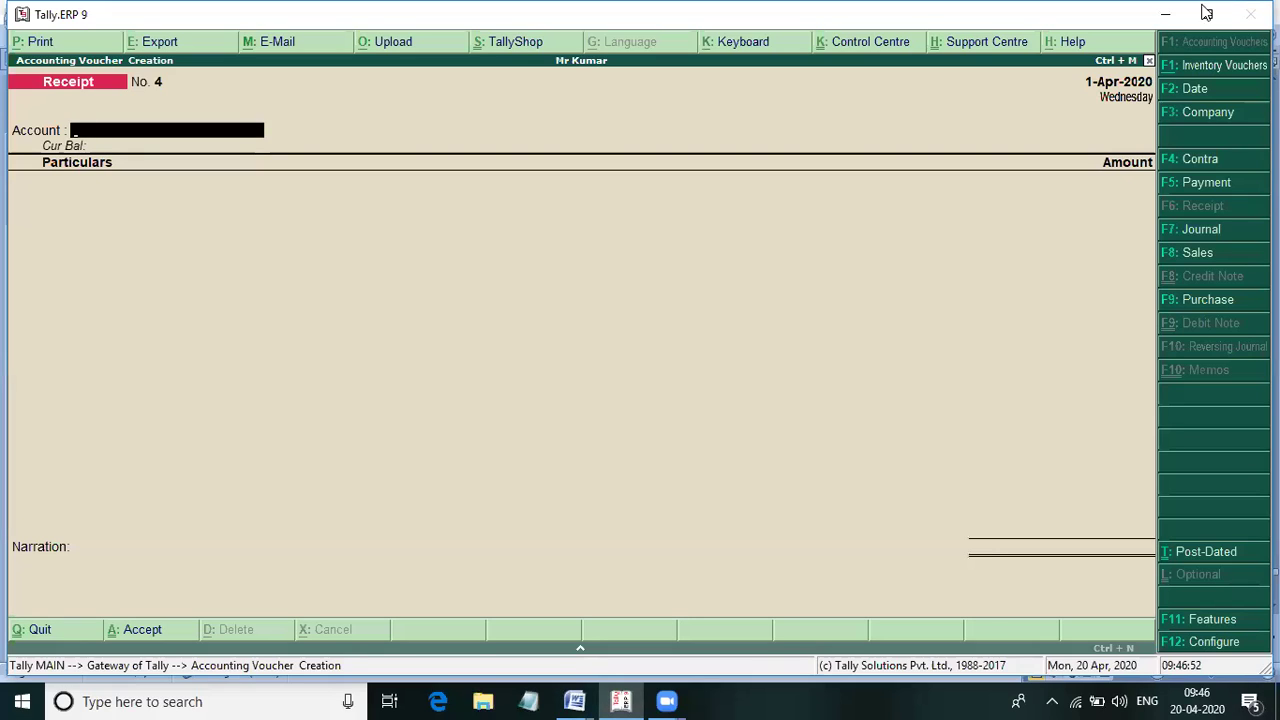
- Start a Payment voucher with Cash as the account and Office Expenses as the particulars
{"action": "left_click", "coordinate": [1203, 184]}
{"action": "type", "text": "C"}
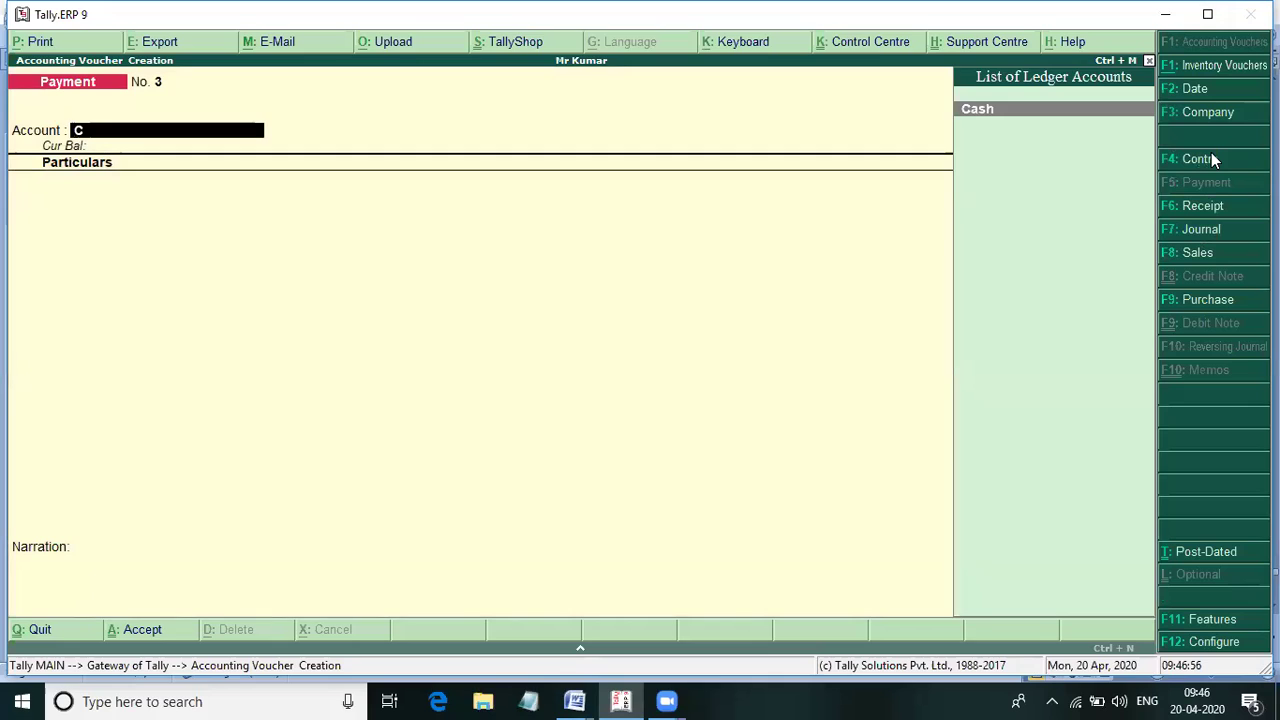
{"action": "key", "text": "Return"}
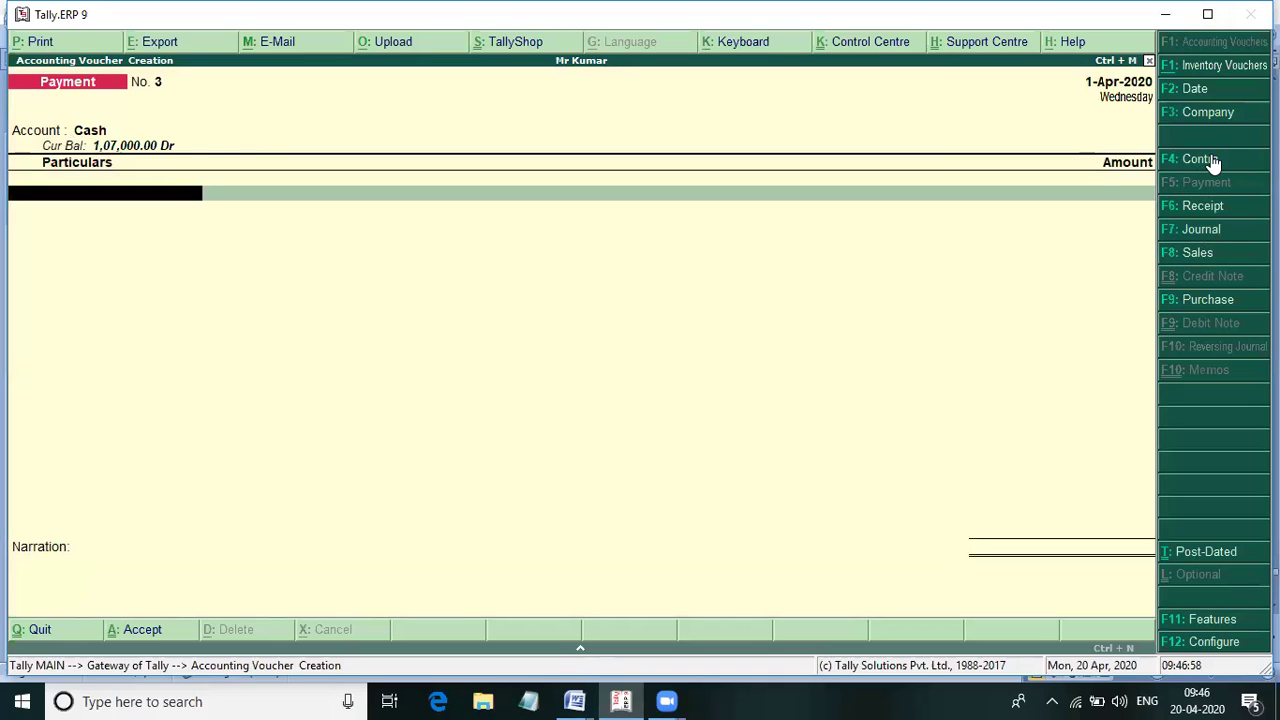
{"action": "type", "text": "Of"}
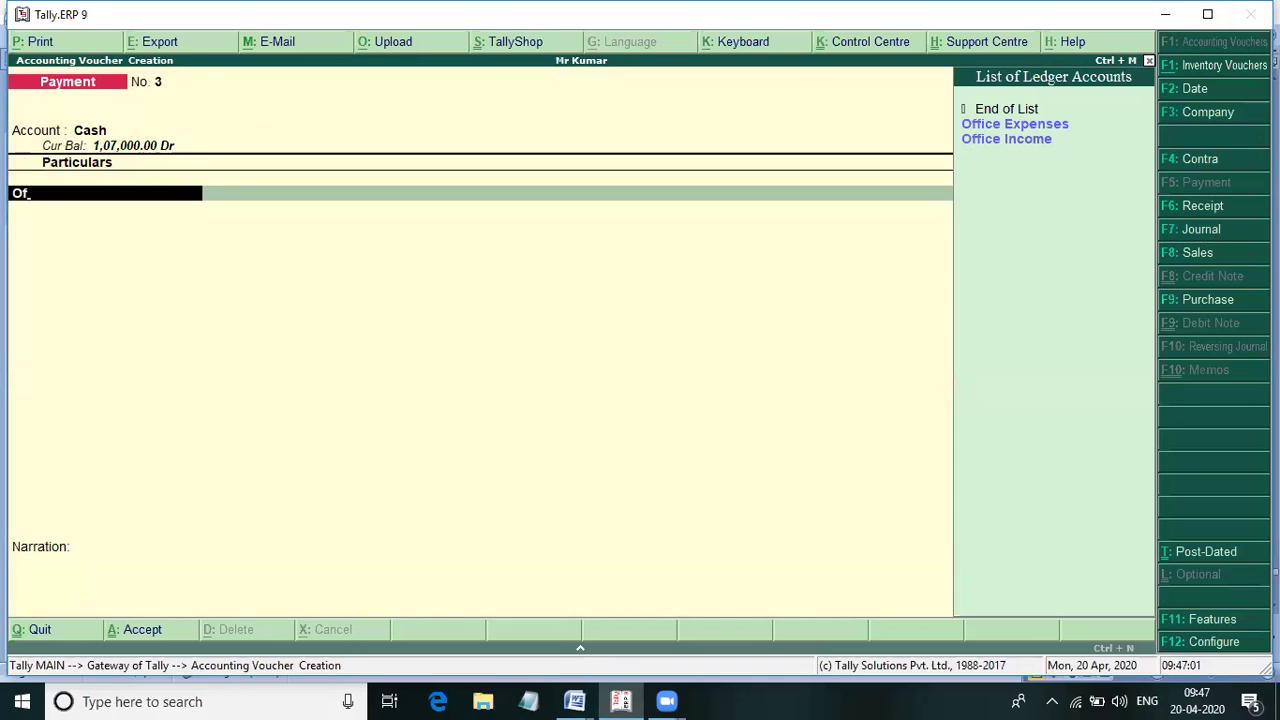
{"action": "key", "text": "Return"}
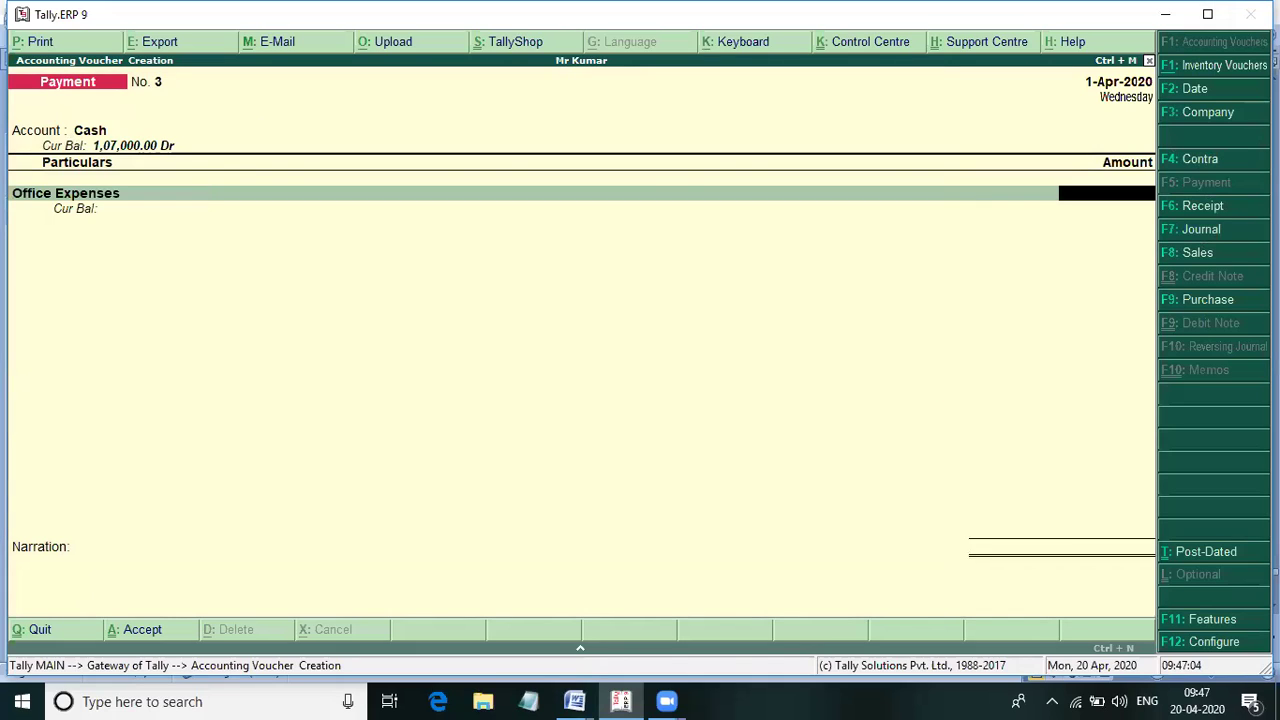
- Check the office expenses entry in the Word notes and enter 15000 as the Office Expenses amount in Tally
{"action": "key", "text": "alt+Tab"}
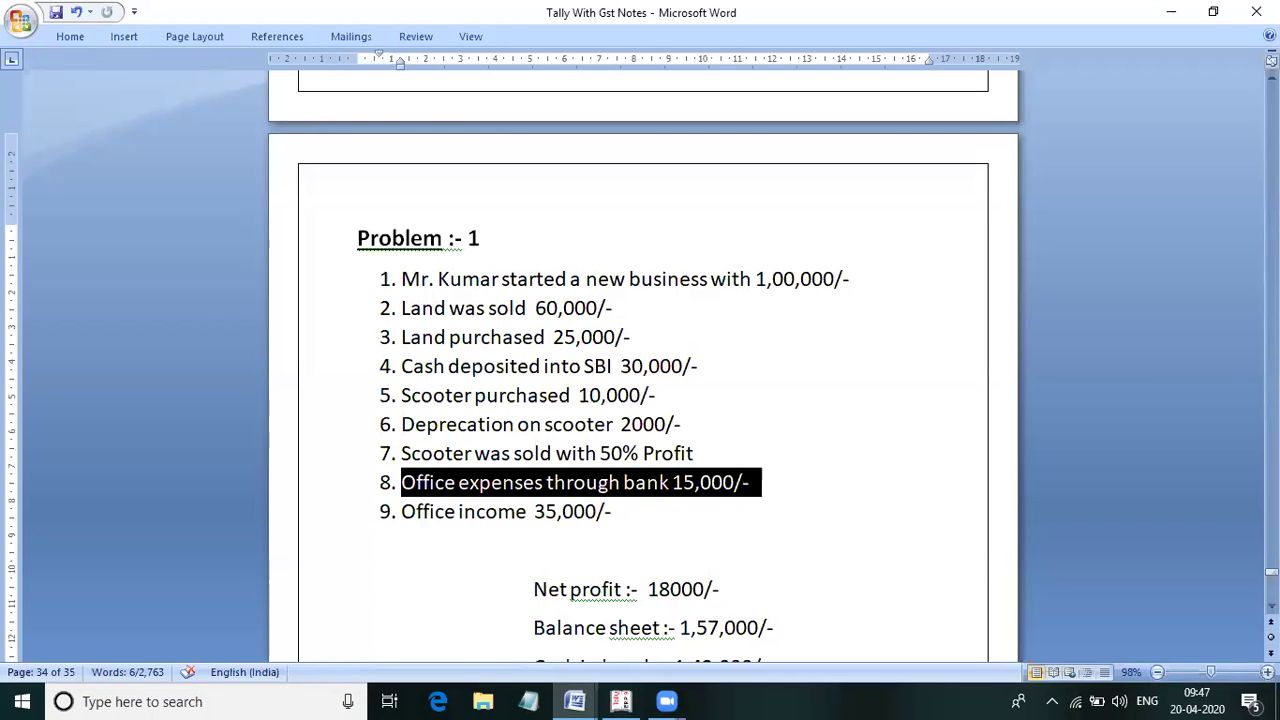
{"action": "key", "text": "alt"}
{"action": "key", "text": "alt+Tab"}
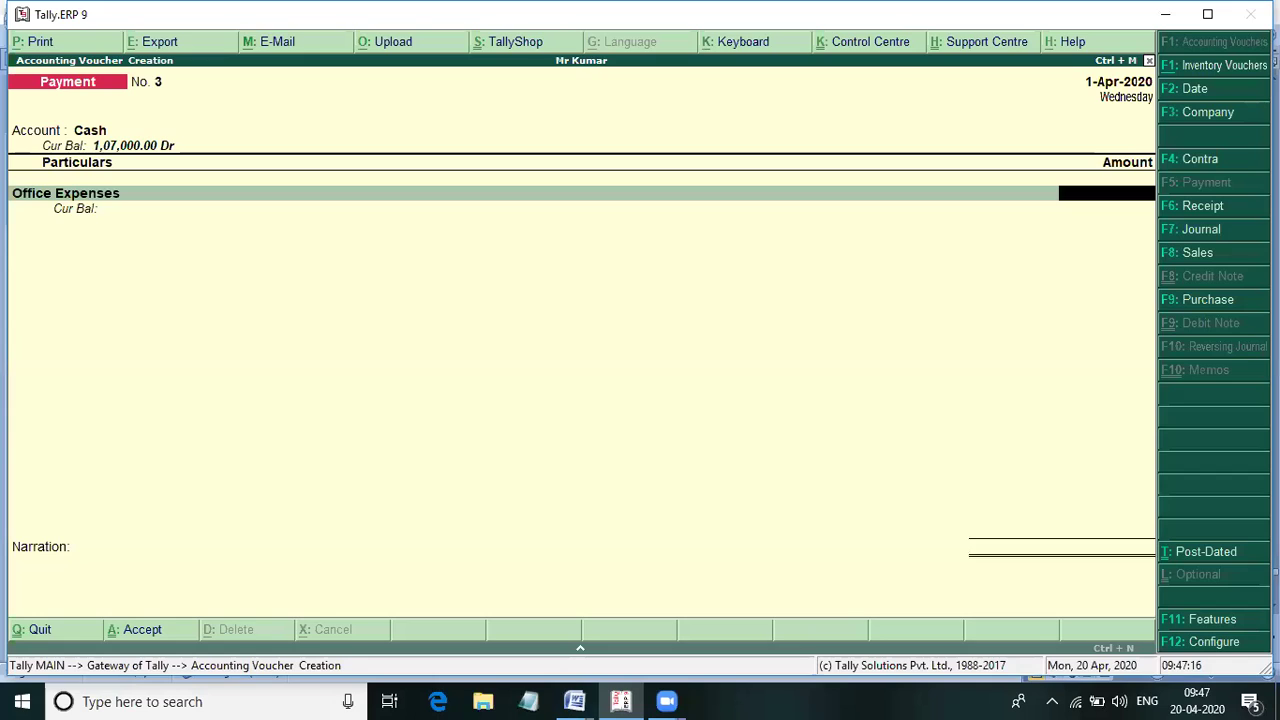
{"action": "type", "text": "15000"}
{"action": "key", "text": "Return"}
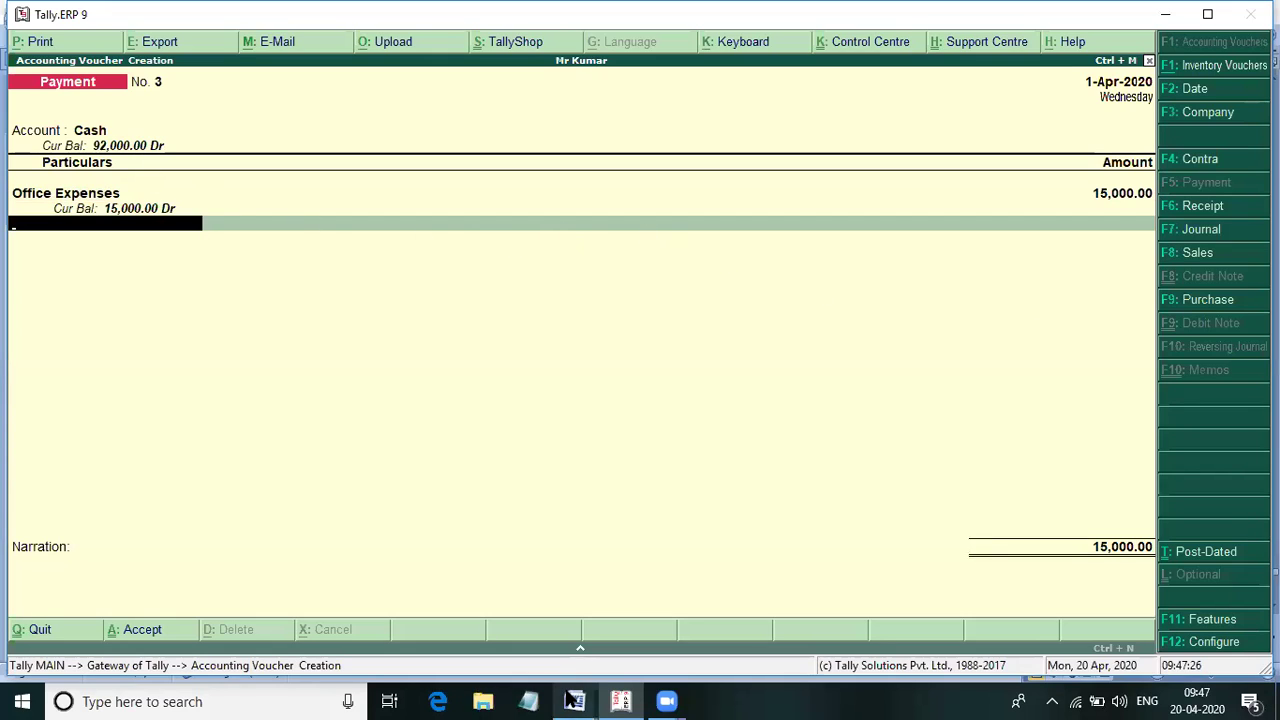
- Highlight the eighth transaction in the Word notes to review its payment through bank, and return to Tally
{"action": "mouse_move", "coordinate": [574, 700]}
{"action": "left_click", "coordinate": [484, 640]}
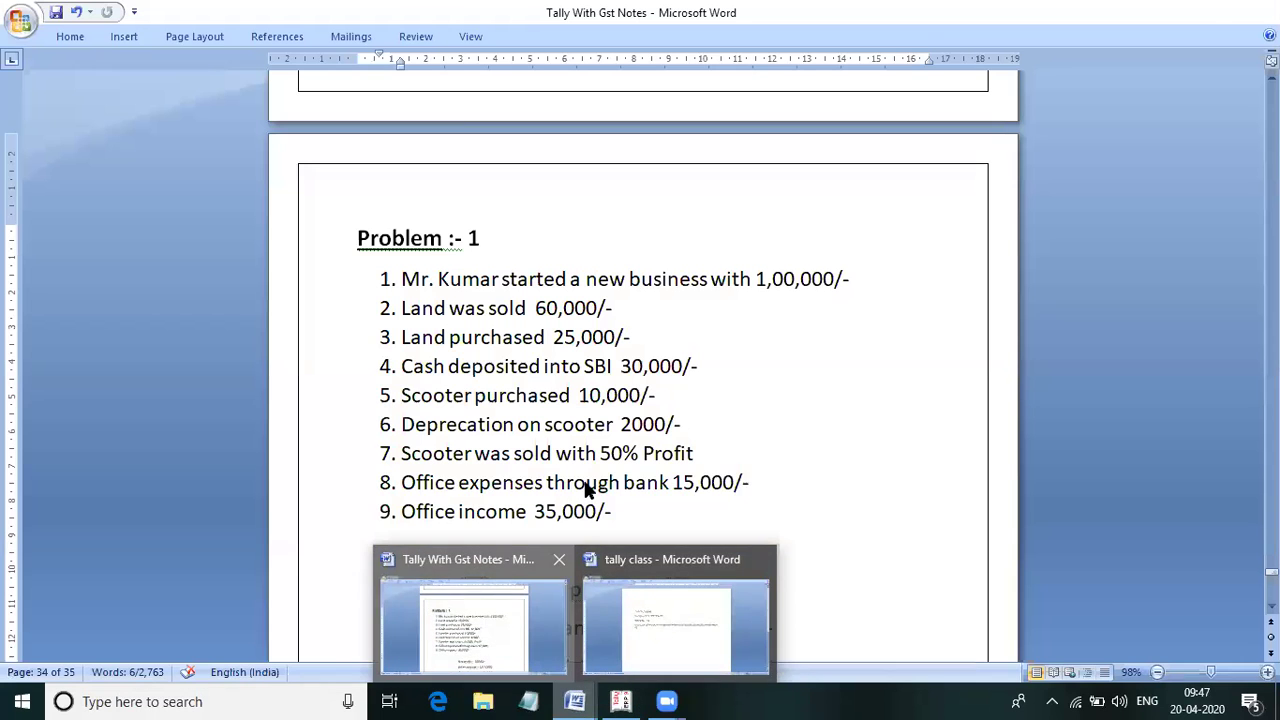
{"action": "triple_click", "coordinate": [700, 482]}
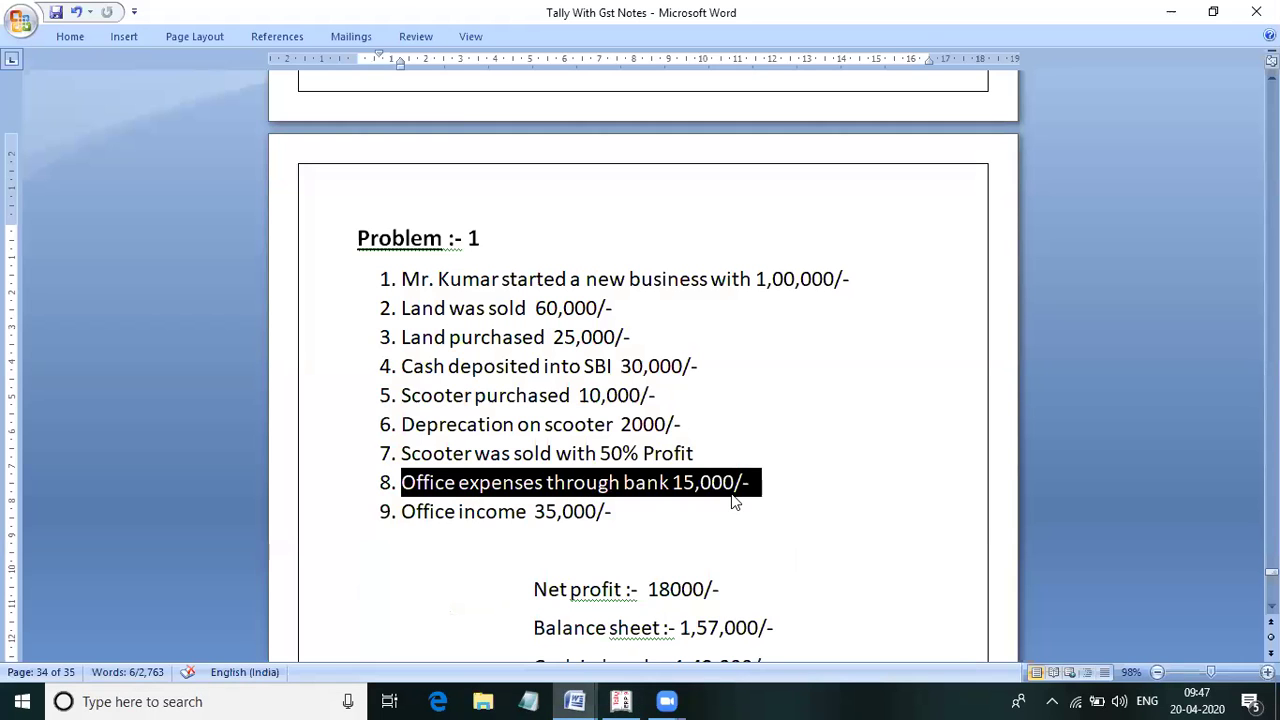
{"action": "left_click", "coordinate": [620, 701]}
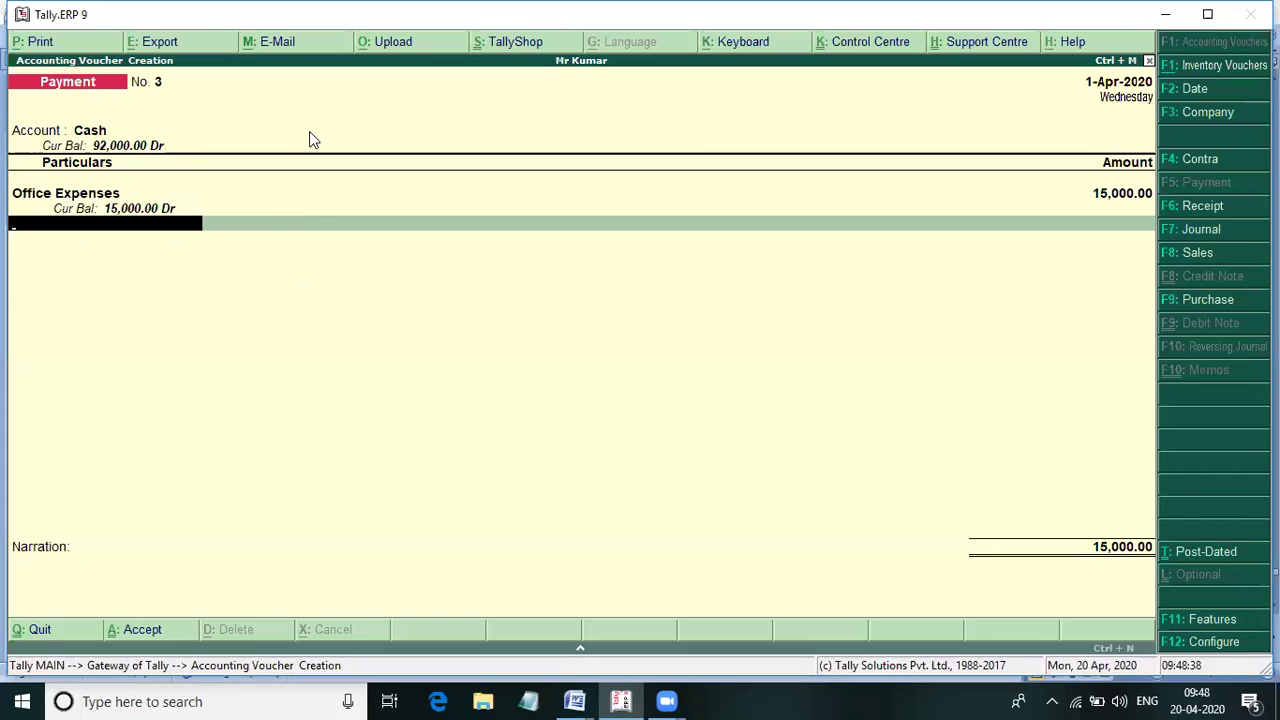
- Go back to the payment voucher's account and change it to Sbi, keeping Office Expenses as the particulars
{"action": "key", "text": "BackSpace"}
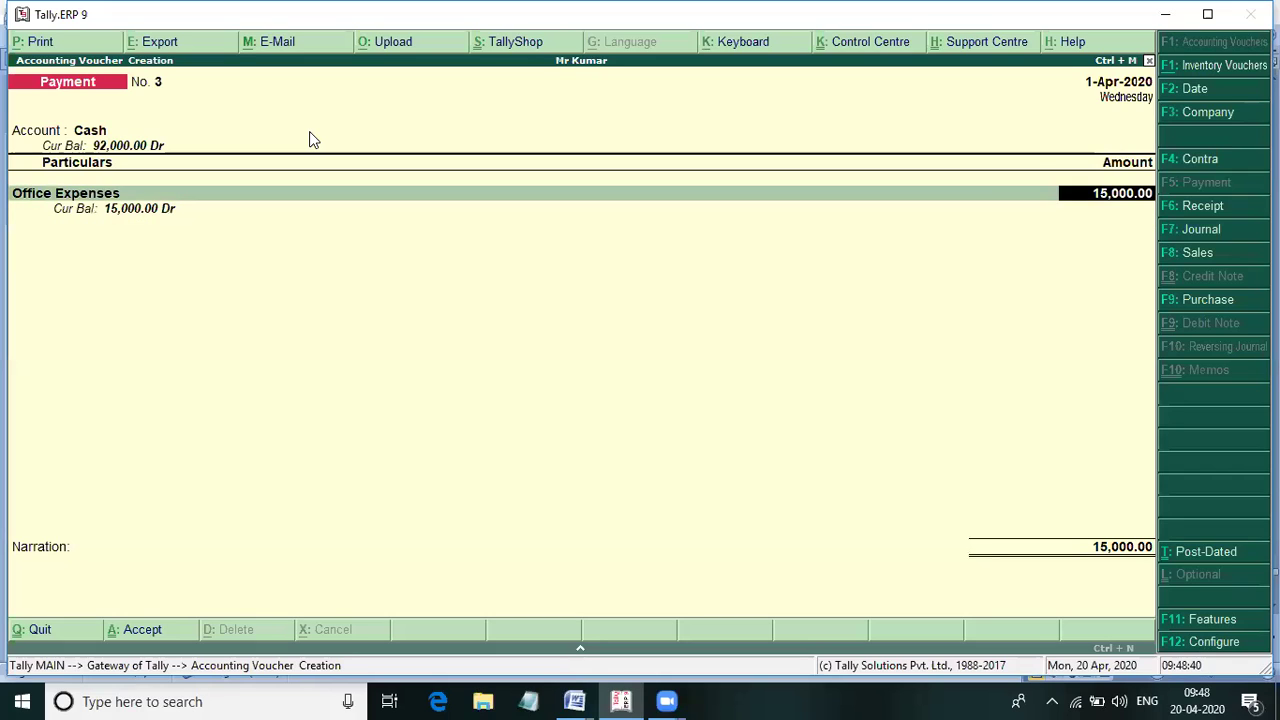
{"action": "key", "text": "BackSpace"}
{"action": "key", "text": "BackSpace"}
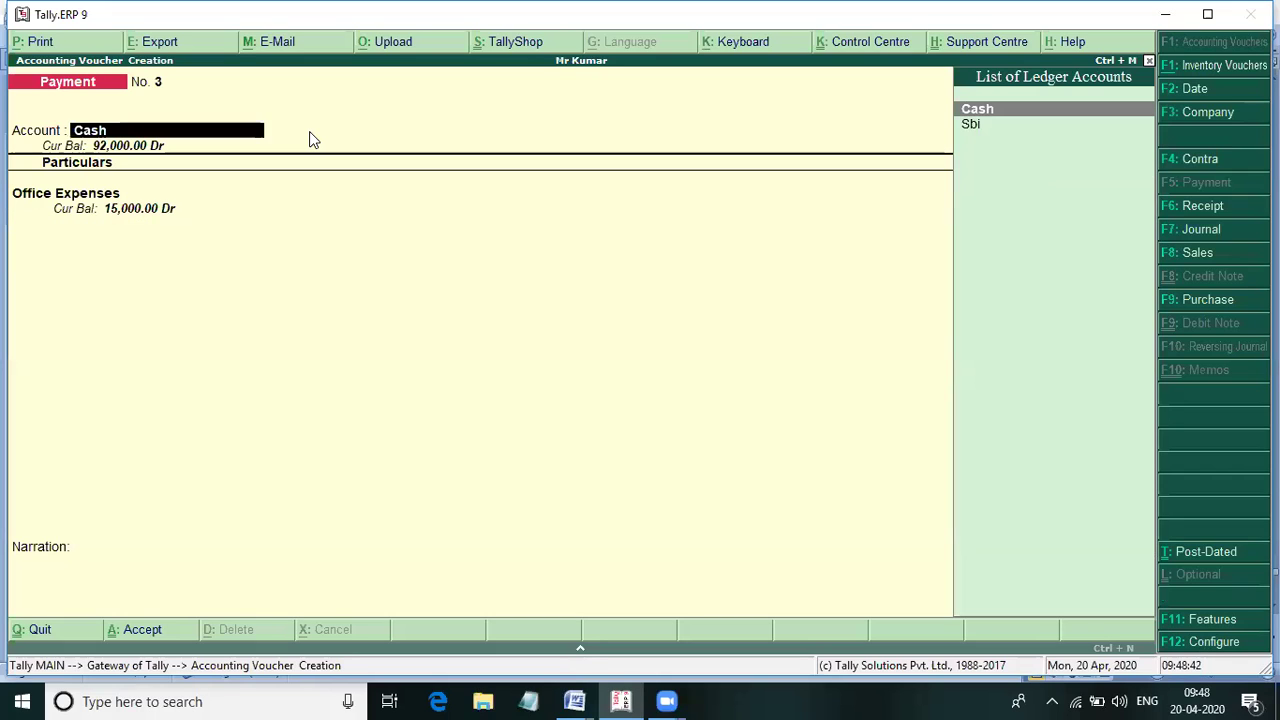
{"action": "key", "text": "Down"}
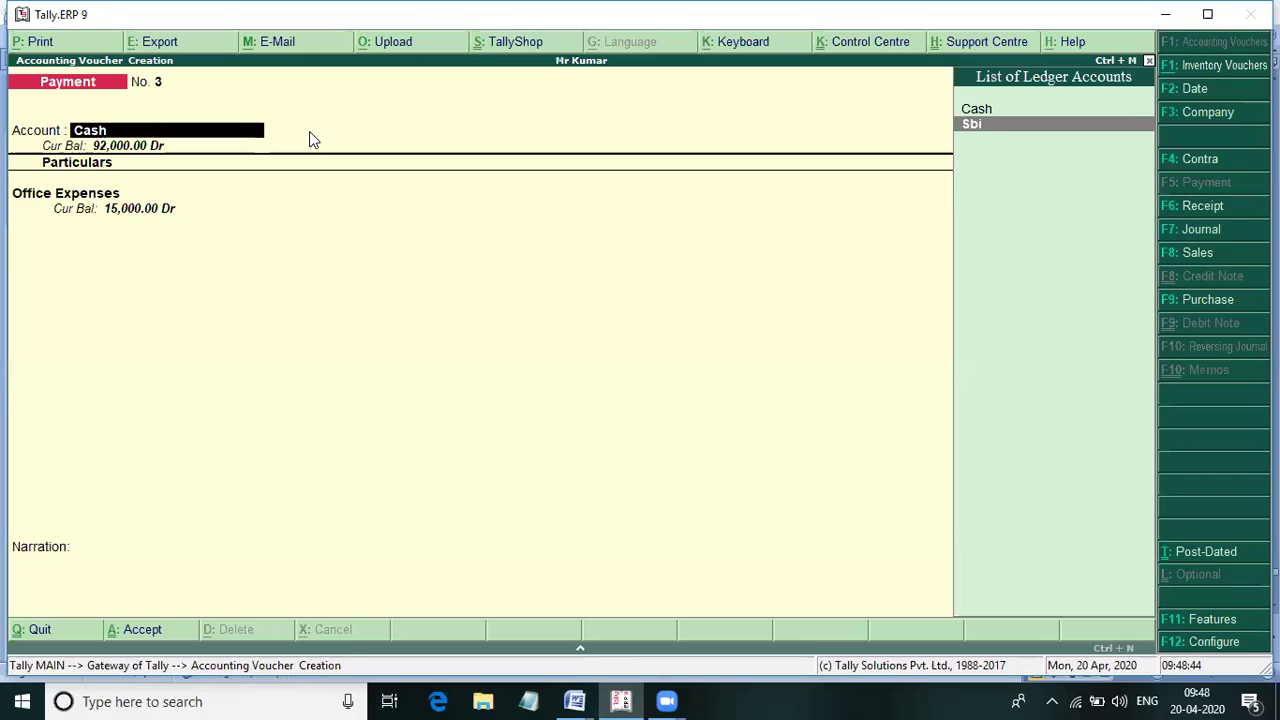
{"action": "key", "text": "Return"}
{"action": "key", "text": "Return"}
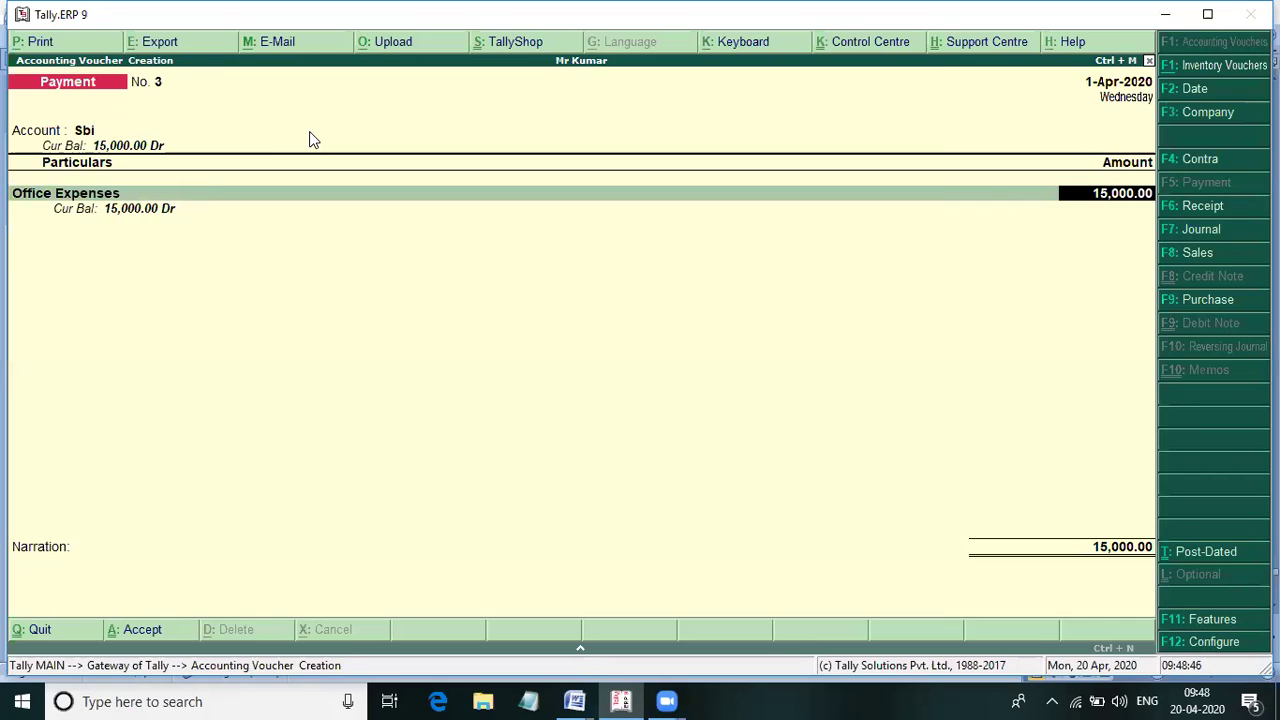
- Accept the Cheque bank allocation without an instrument number, leave the narration blank, and save the payment voucher
{"action": "key", "text": "Return"}
{"action": "key", "text": "Return"}
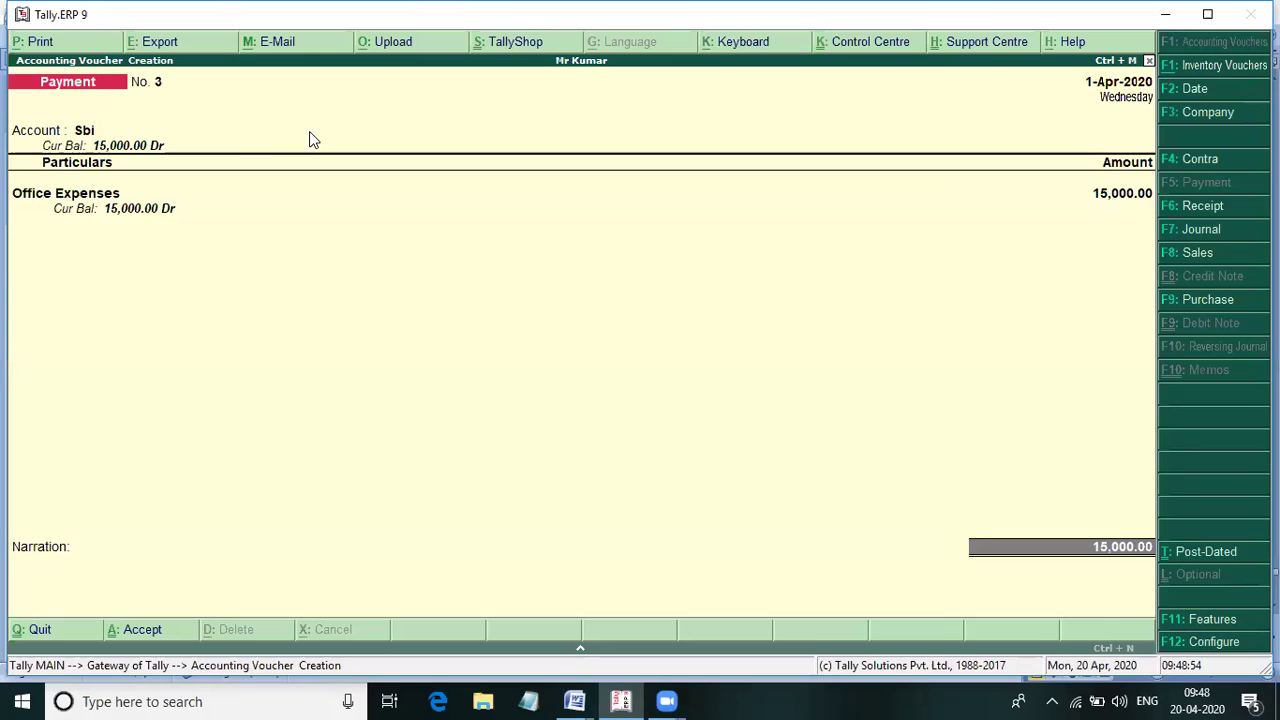
{"action": "key", "text": "Return"}
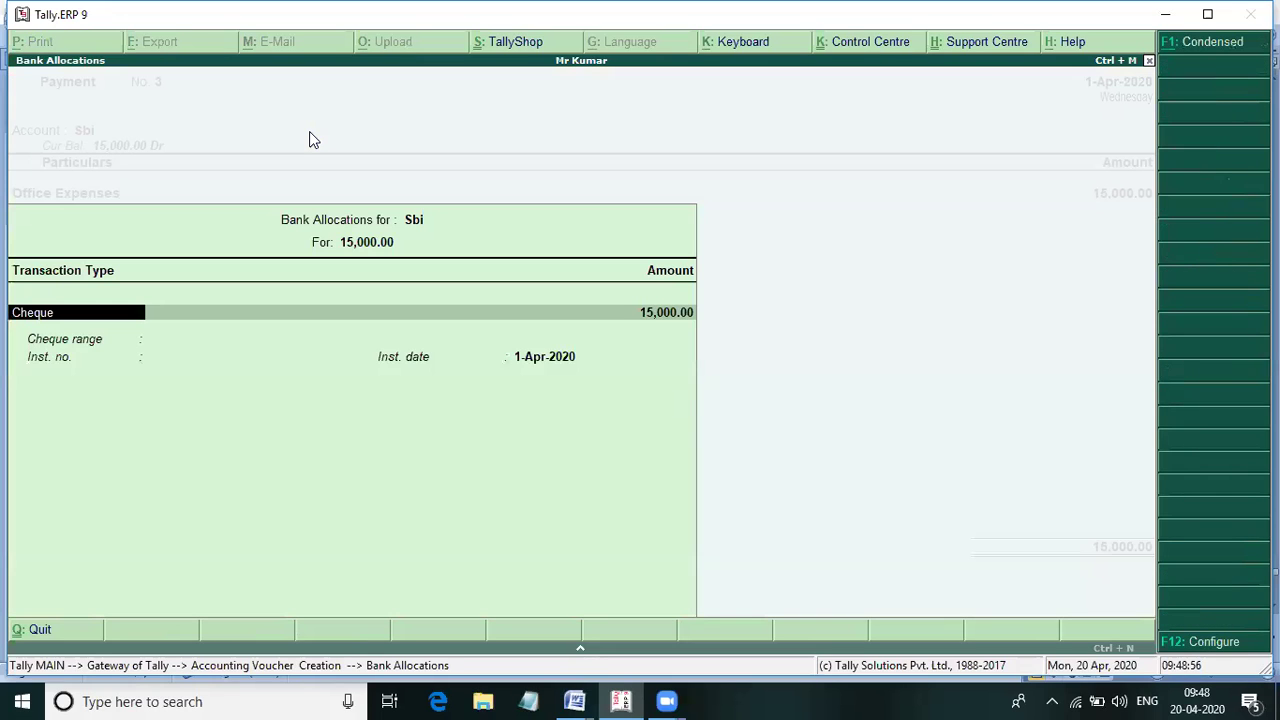
{"action": "key", "text": "Return"}
{"action": "key", "text": "Return"}
{"action": "key", "text": "Return"}
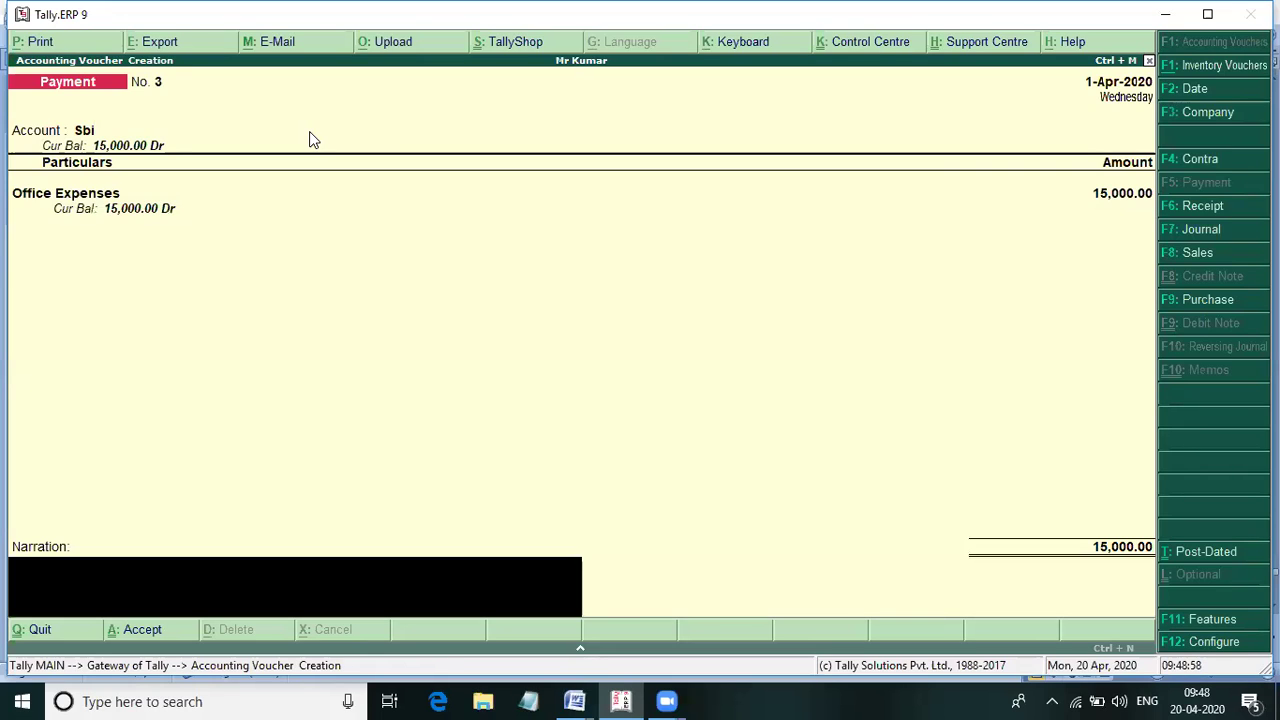
{"action": "key", "text": "Return"}
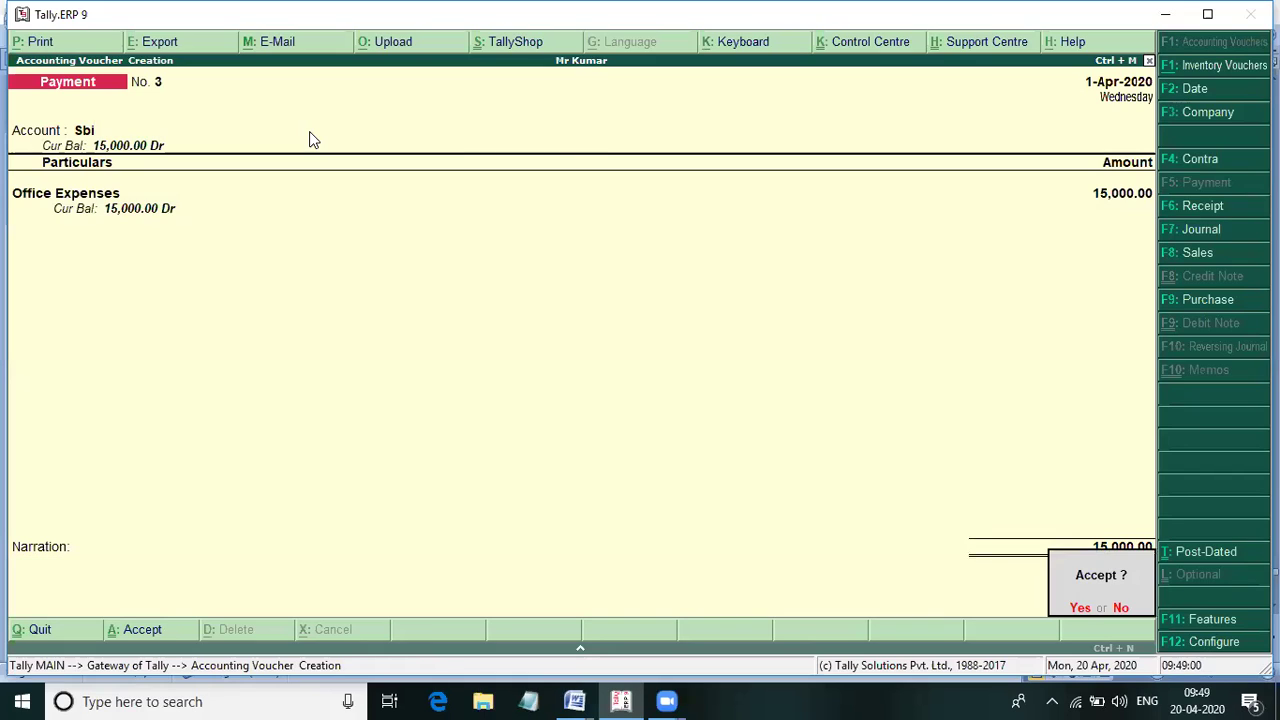
{"action": "key", "text": "Return"}
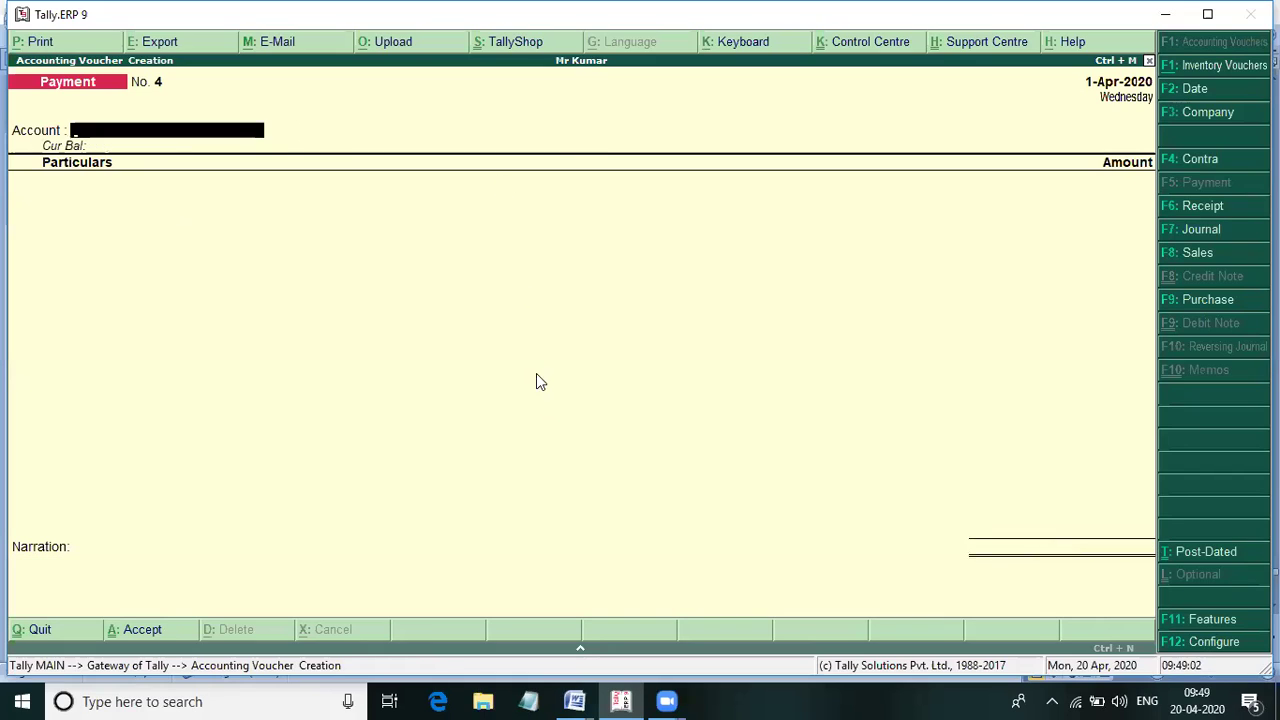
- Consult the ninth transaction, office income, in the Word notes and return to Tally
{"action": "mouse_move", "coordinate": [575, 699]}
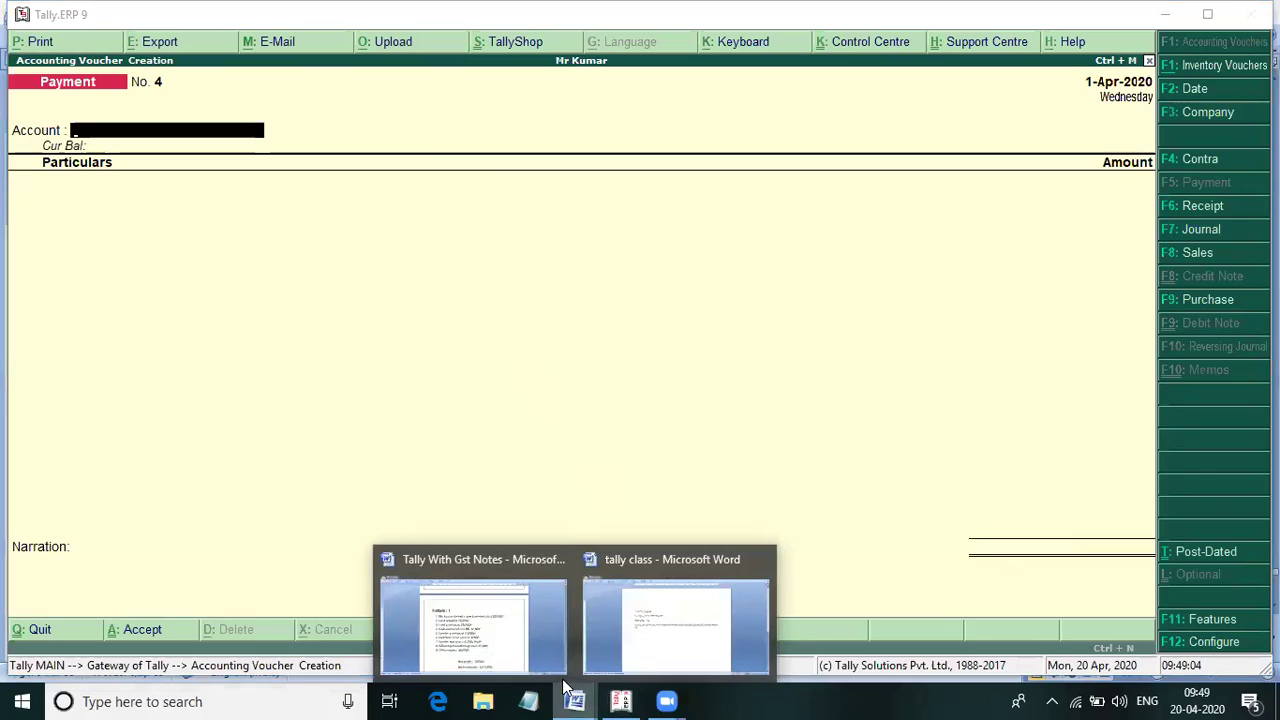
{"action": "left_click", "coordinate": [506, 589]}
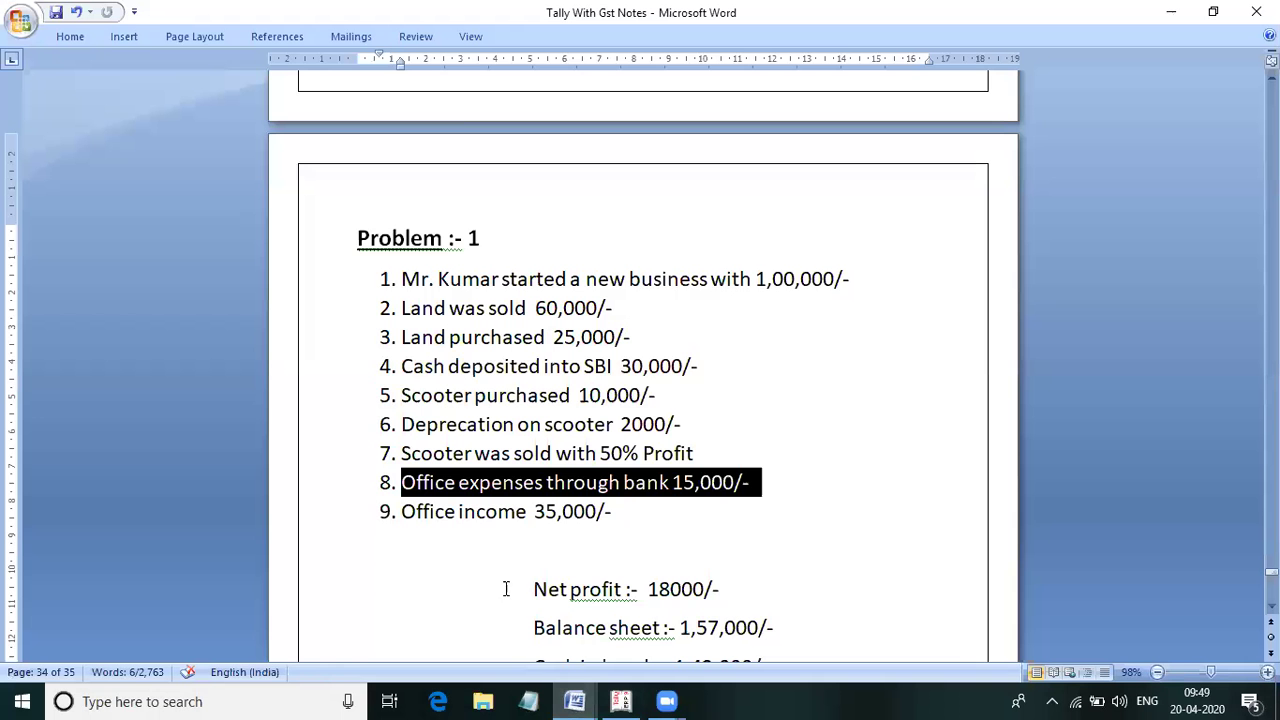
{"action": "left_click", "coordinate": [618, 512]}
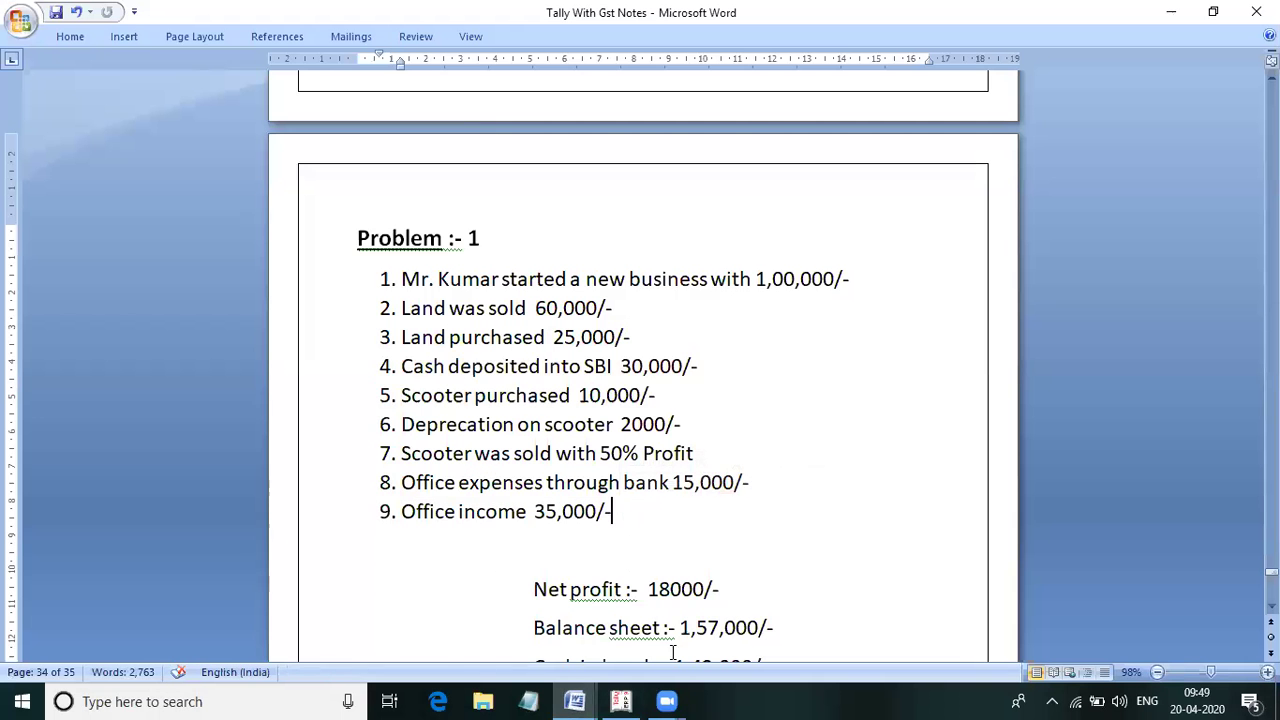
{"action": "left_click", "coordinate": [621, 701]}
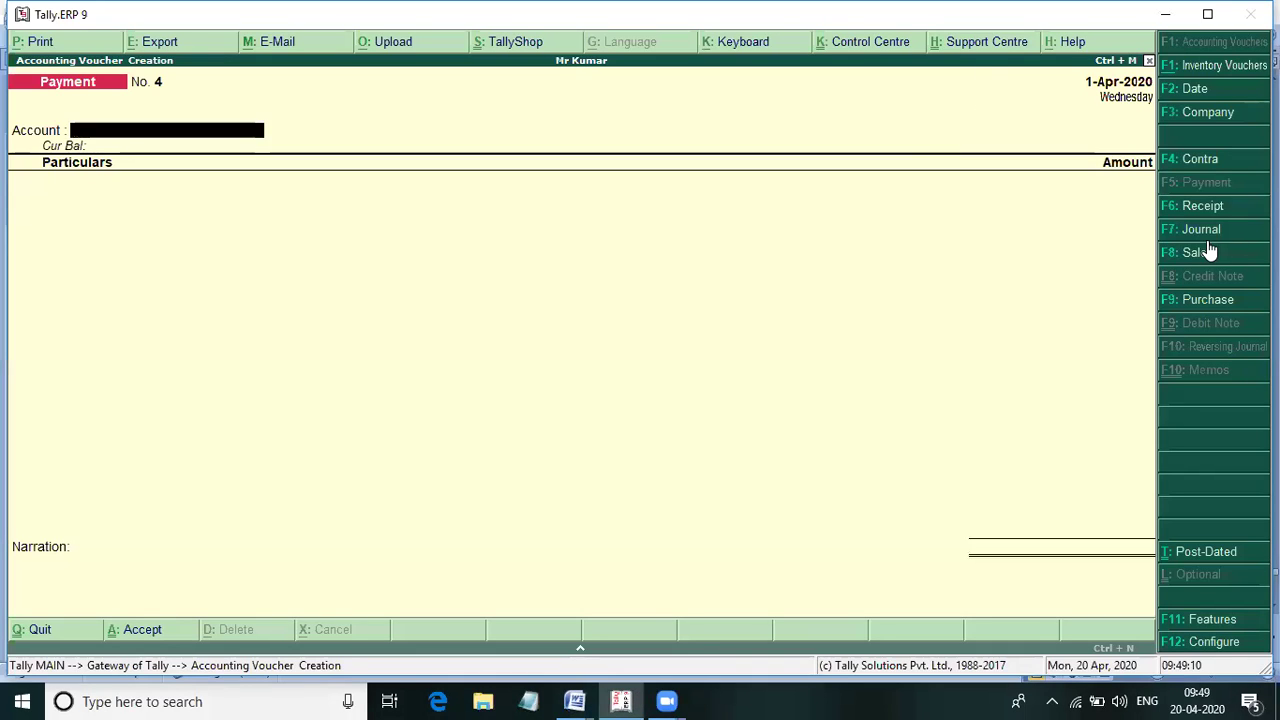
- Switch to a Receipt voucher with Cash as the account and Office Income as the particulars
{"action": "left_click", "coordinate": [1198, 205]}
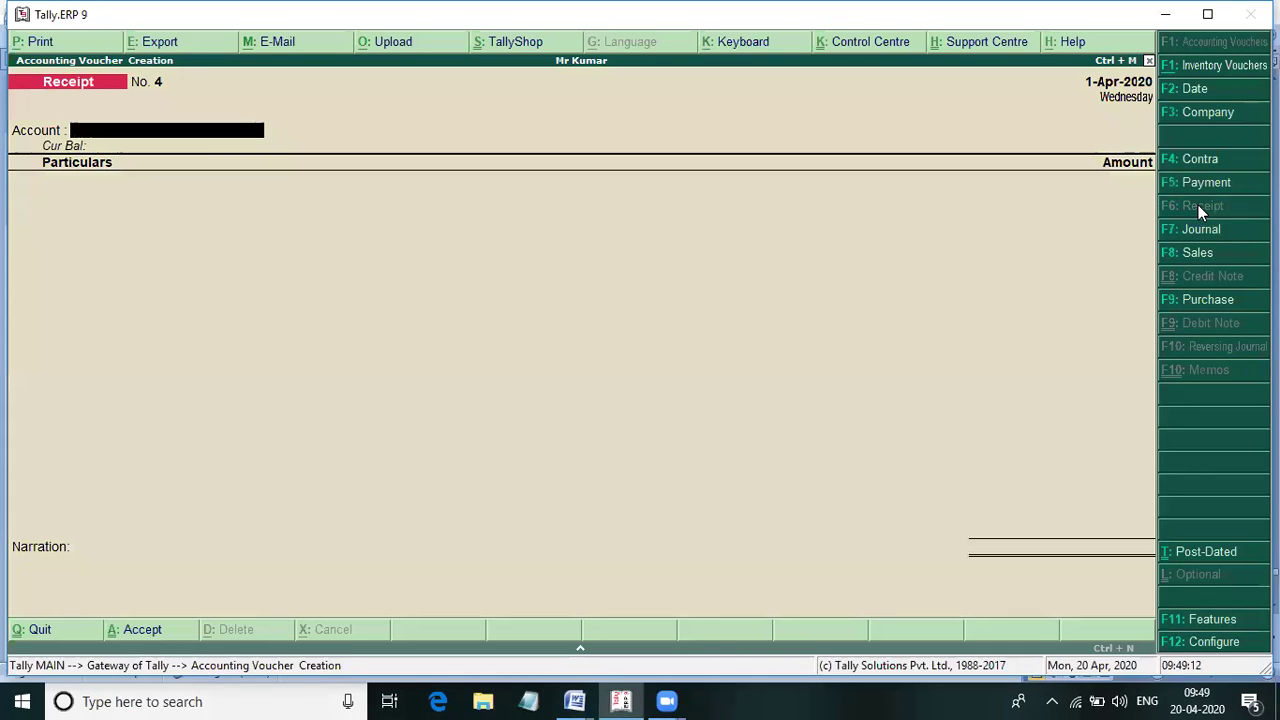
{"action": "type", "text": "C"}
{"action": "key", "text": "Return"}
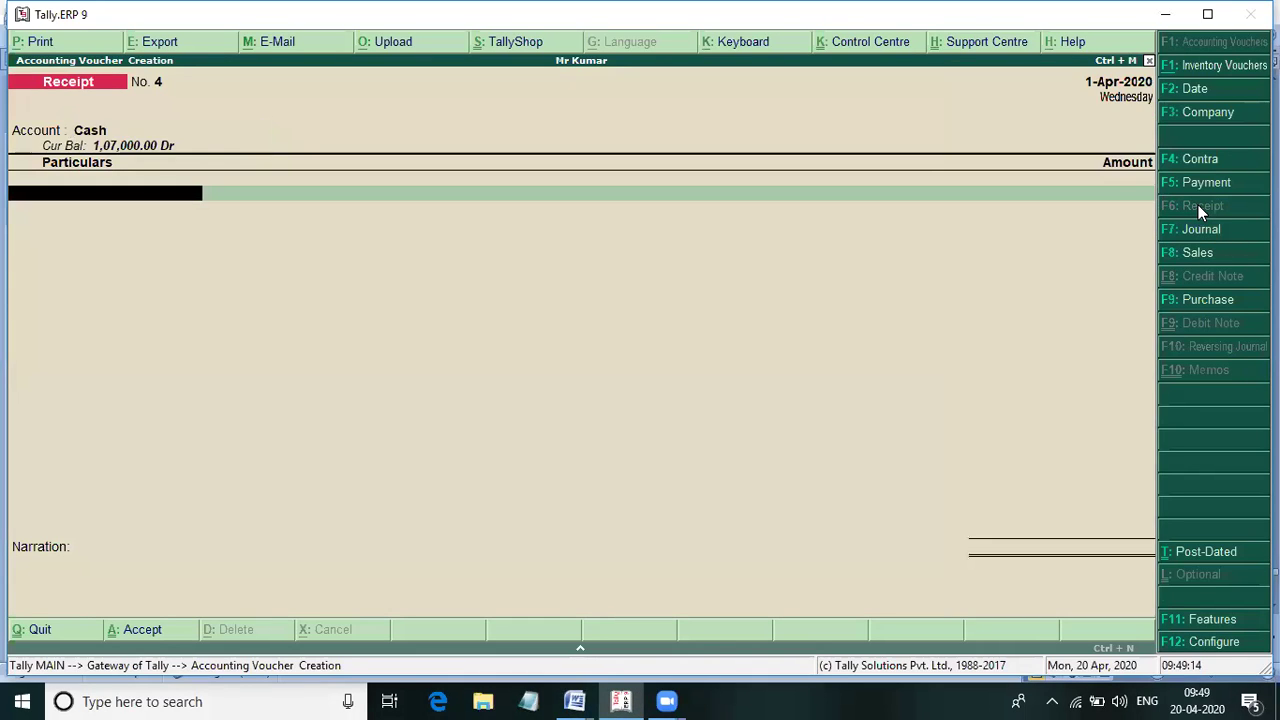
{"action": "type", "text": "Of"}
{"action": "key", "text": "Down"}
{"action": "key", "text": "Down"}
{"action": "key", "text": "Return"}
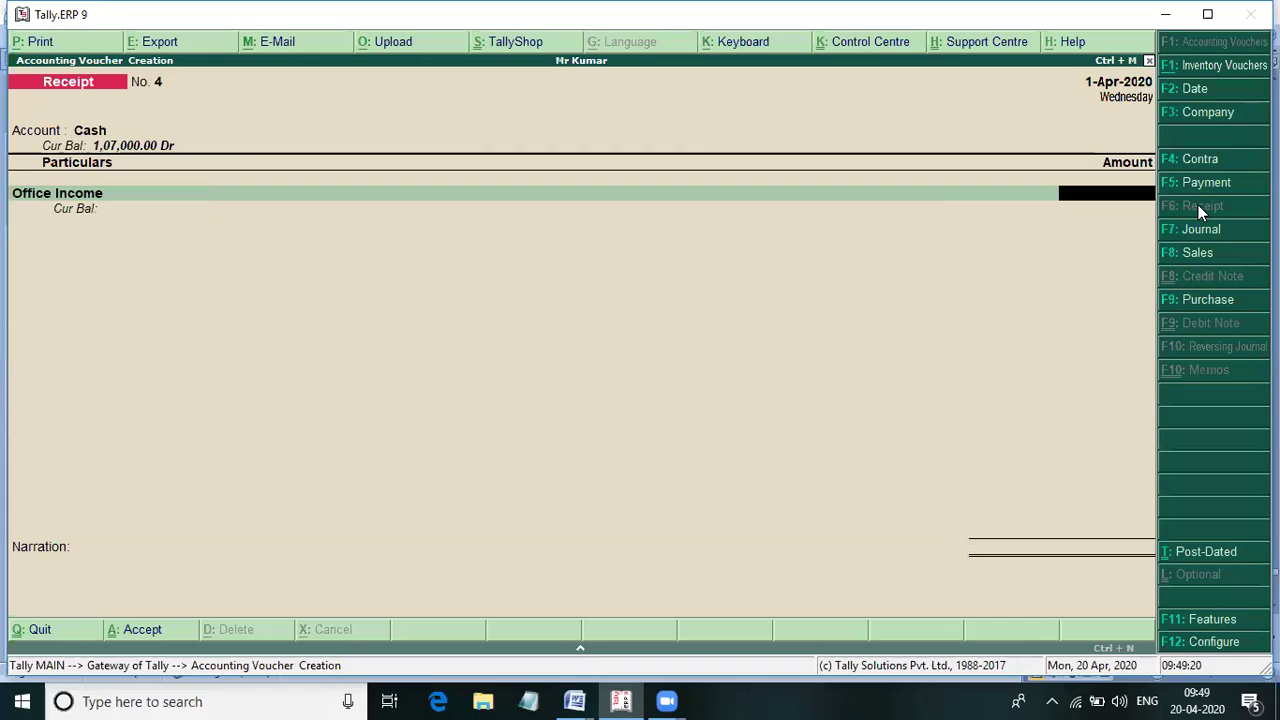
- Check the notes, enter 35000 as the Office Income amount, leave the narration blank, and save the receipt voucher
{"action": "key", "text": "alt+Tab"}
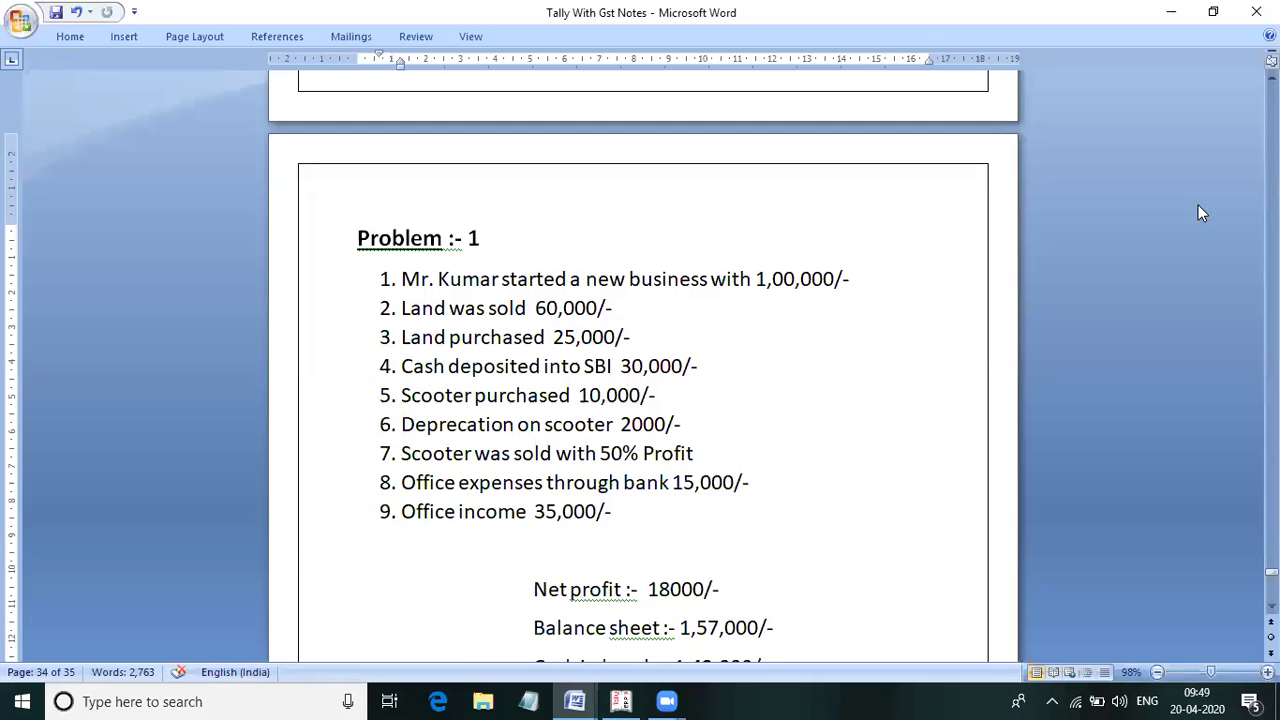
{"action": "key", "text": "alt+Tab"}
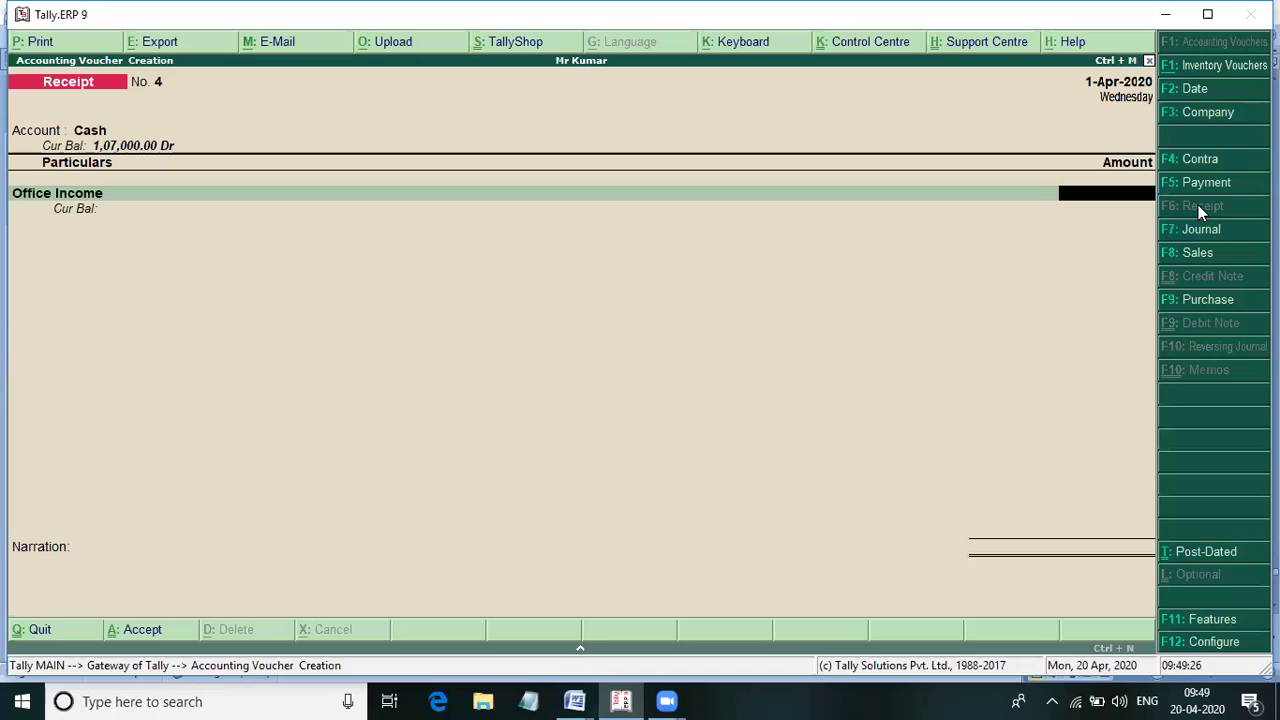
{"action": "type", "text": "35000"}
{"action": "key", "text": "Return"}
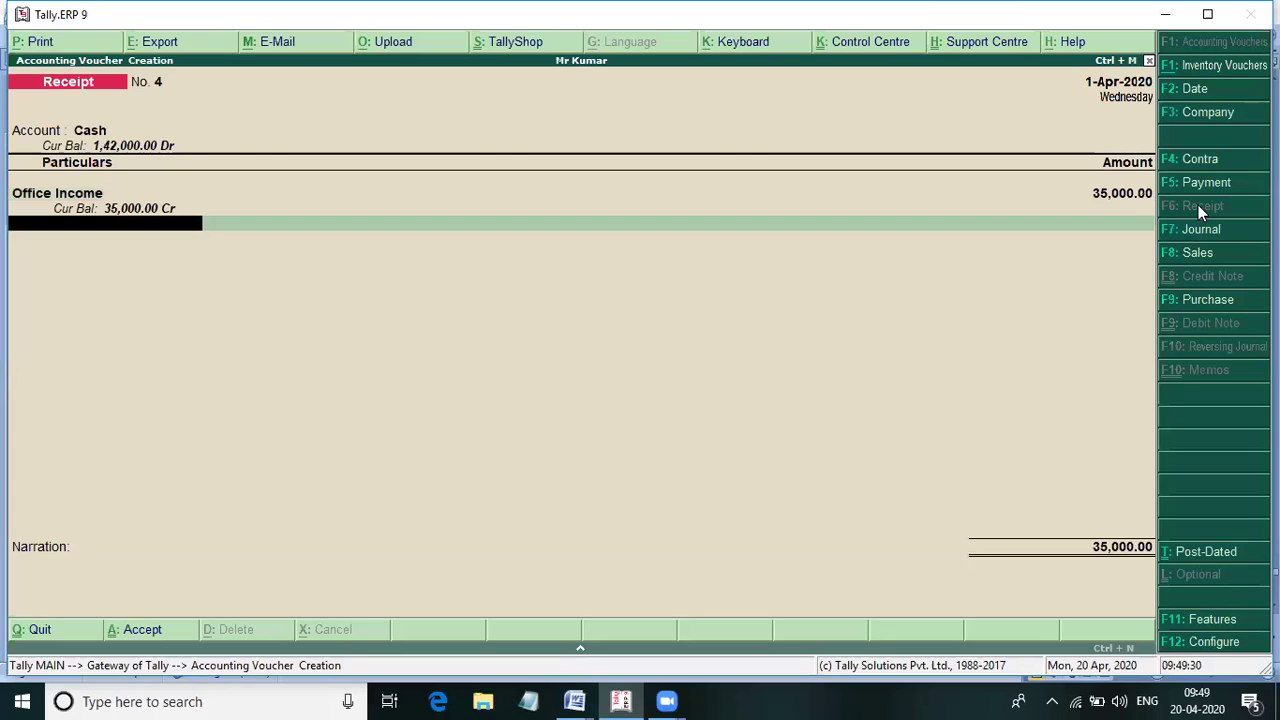
{"action": "key", "text": "Return"}
{"action": "key", "text": "Return"}
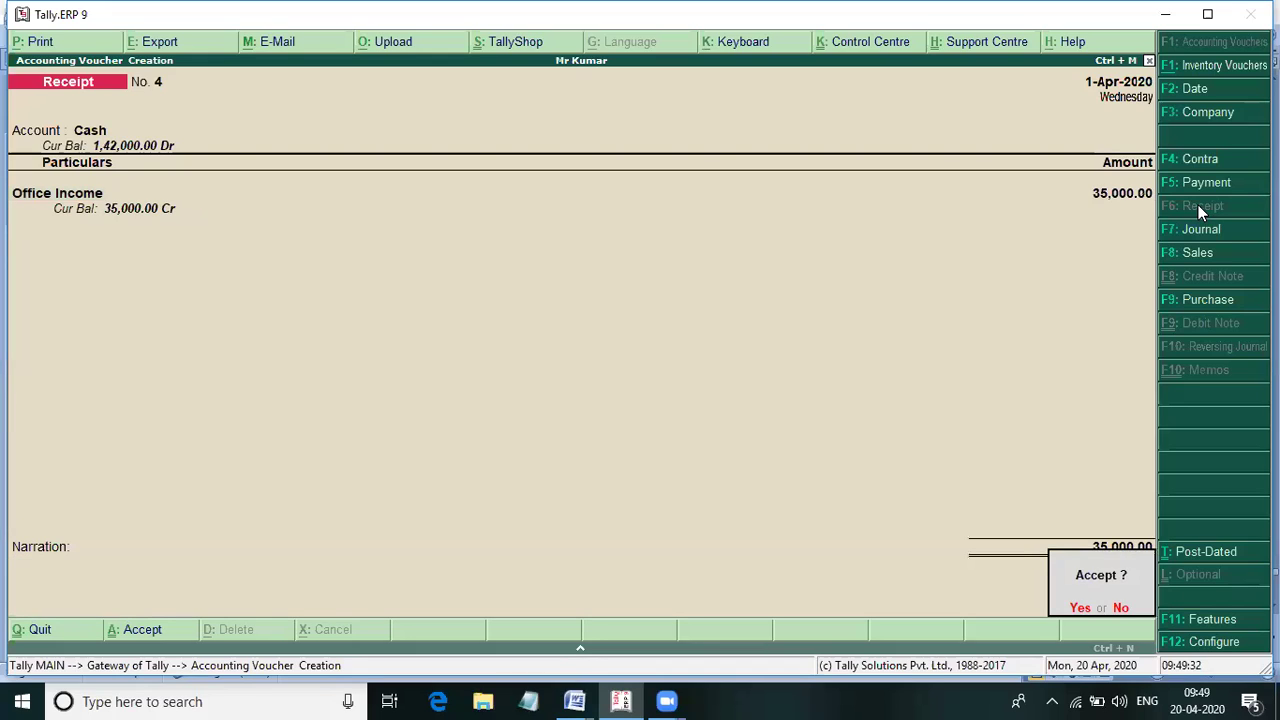
{"action": "key", "text": "Return"}
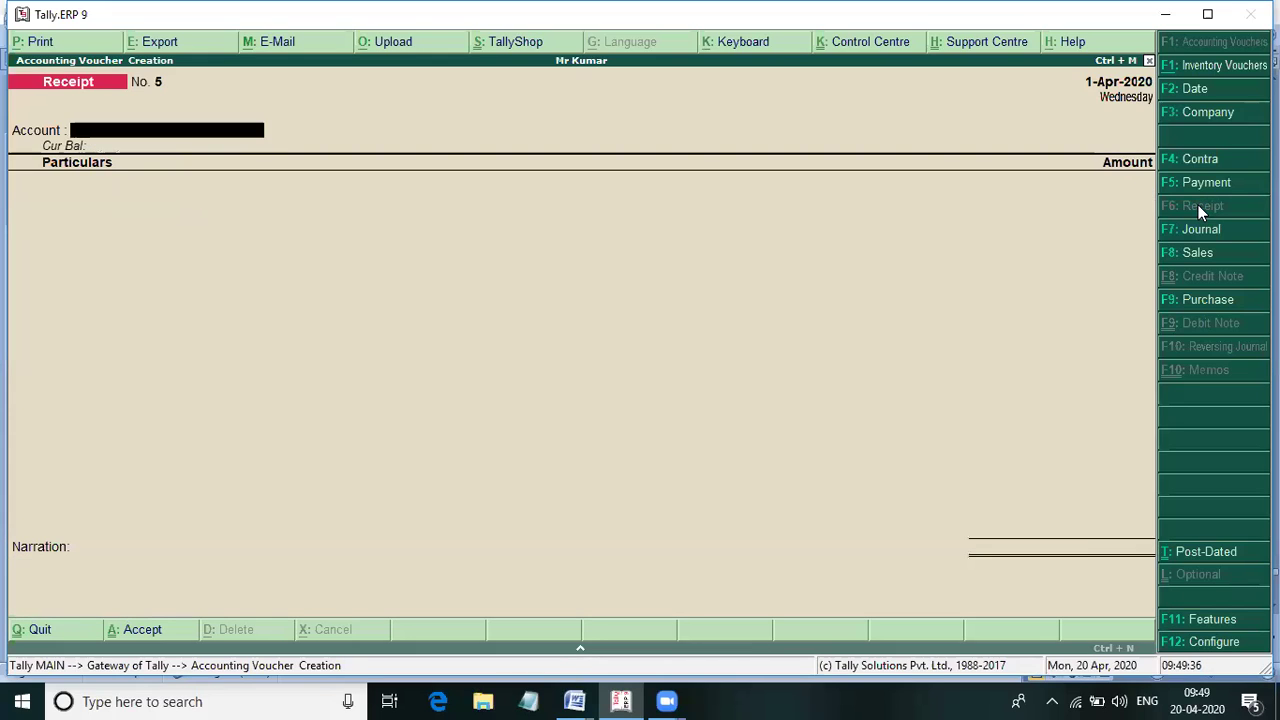
- Check that the Problem 1 list in the notes is finished, quit voucher entry, and open Mr Kumar's Balance Sheet
{"action": "key", "text": "alt+Tab"}
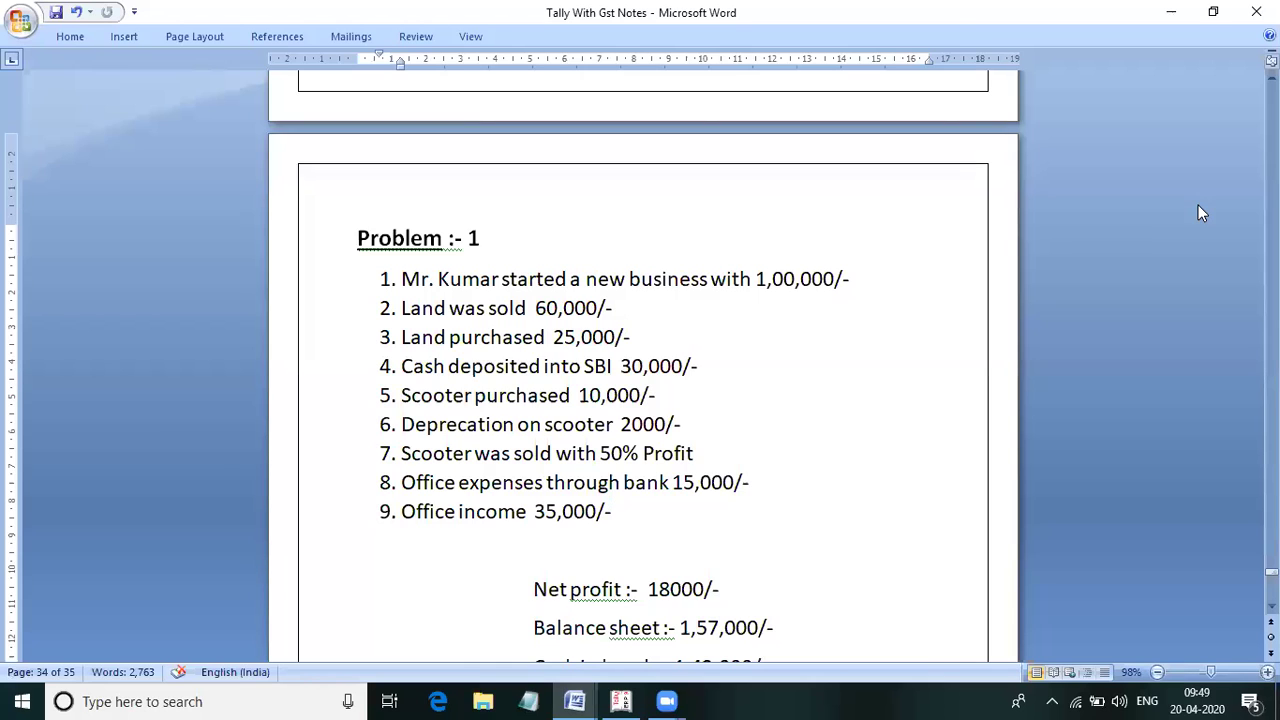
{"action": "key", "text": "alt+Tab"}
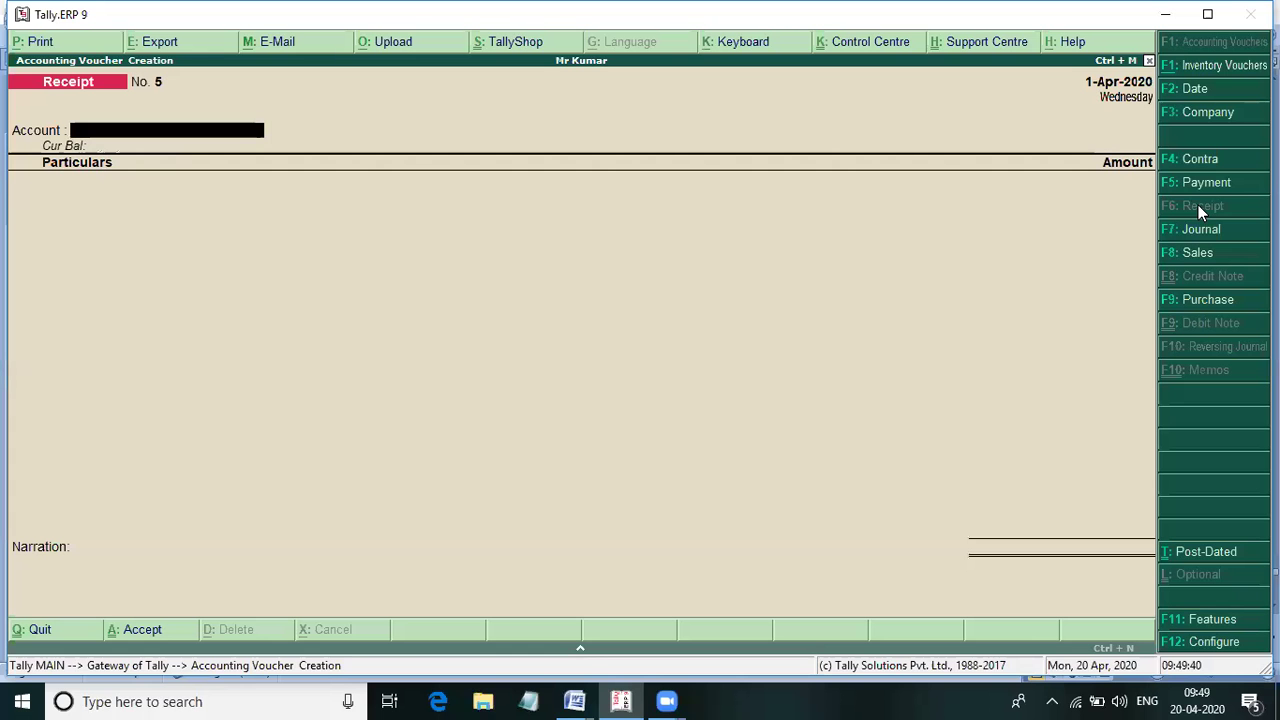
{"action": "key", "text": "Escape"}
{"action": "key", "text": "y"}
{"action": "key", "text": "b"}
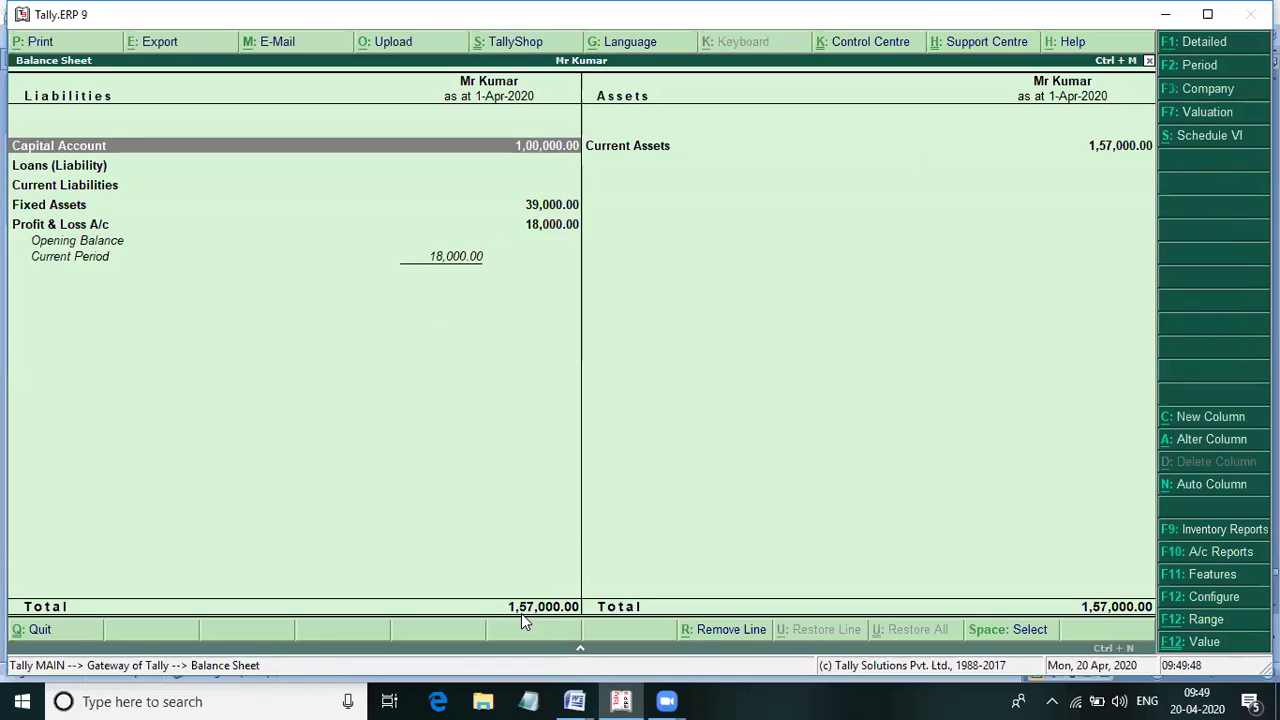
- Compare the Balance Sheet with the expected Problem 1 answers in the Word notes and return to Tally
{"action": "key", "text": "alt+Tab"}
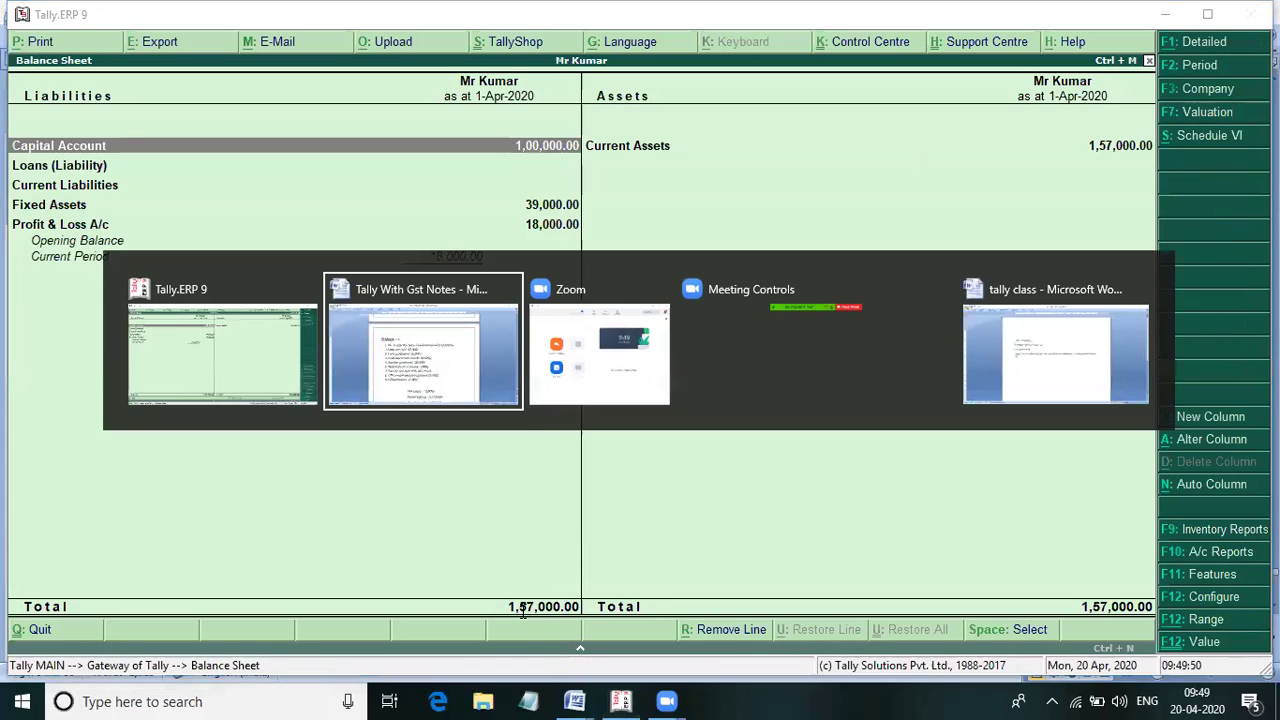
{"action": "scroll", "coordinate": [600, 570], "scroll_direction": "down", "scroll_amount": 3}
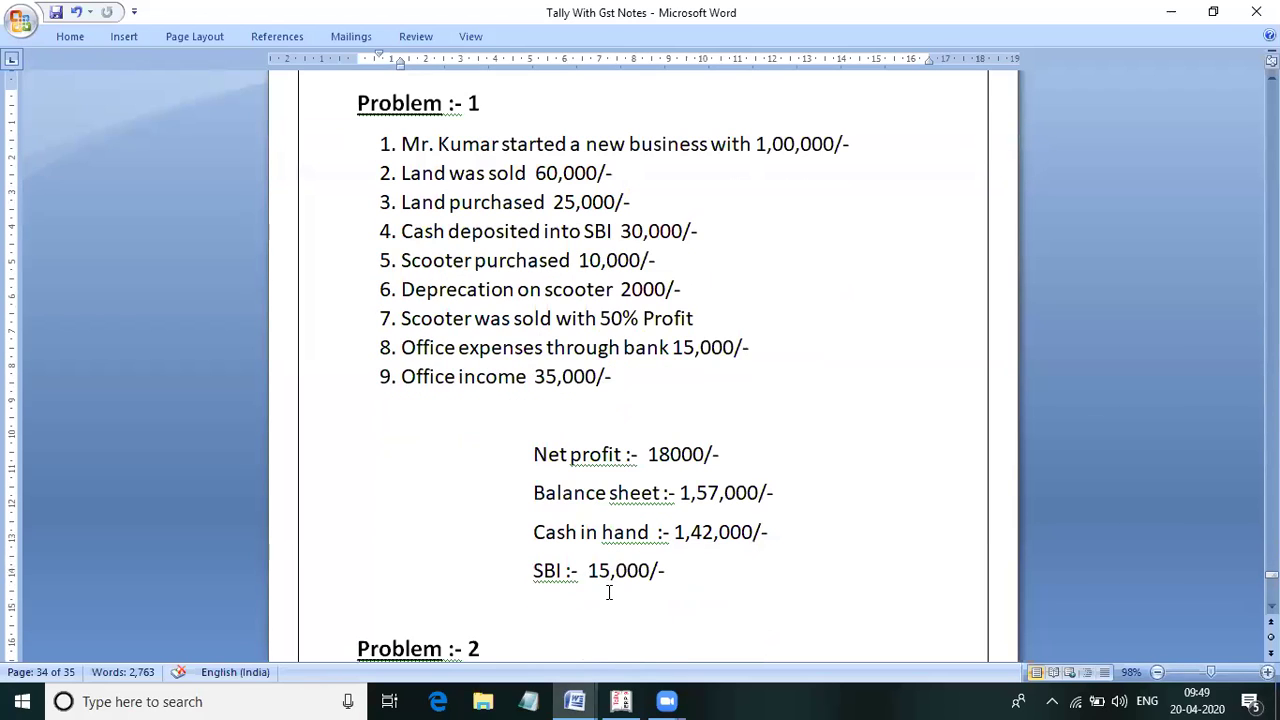
{"action": "key", "text": "alt"}
{"action": "key", "text": "alt+Tab"}
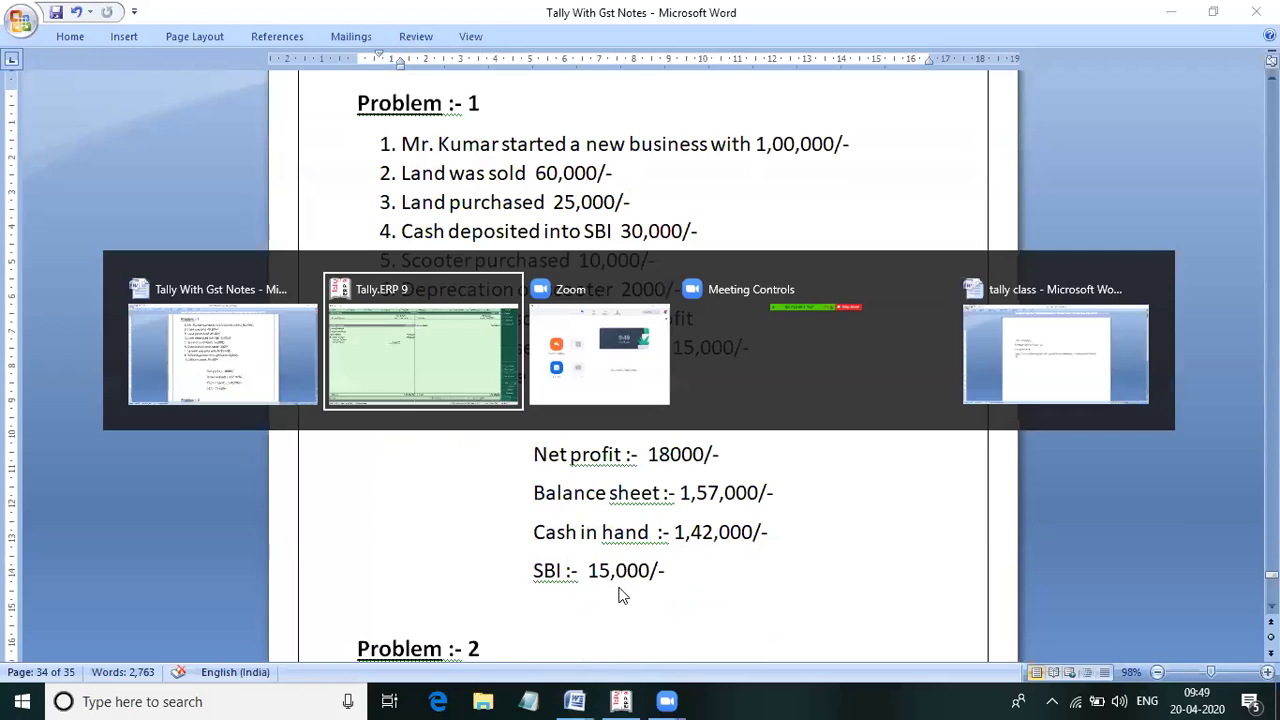
- Close the Balance Sheet and display the Cash/Bank Summary from the Account Books
{"action": "key", "text": "Escape"}
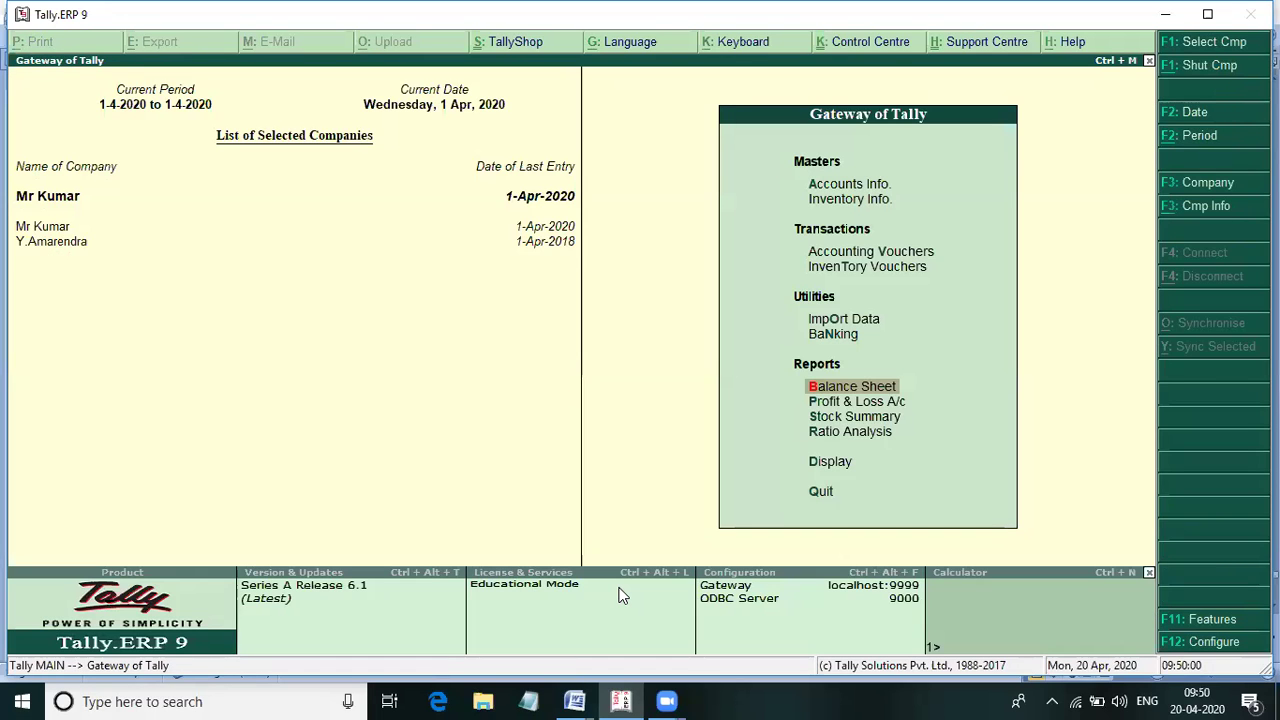
{"action": "key", "text": "Down"}
{"action": "key", "text": "Down"}
{"action": "key", "text": "Down"}
{"action": "key", "text": "Down"}
{"action": "key", "text": "Return"}
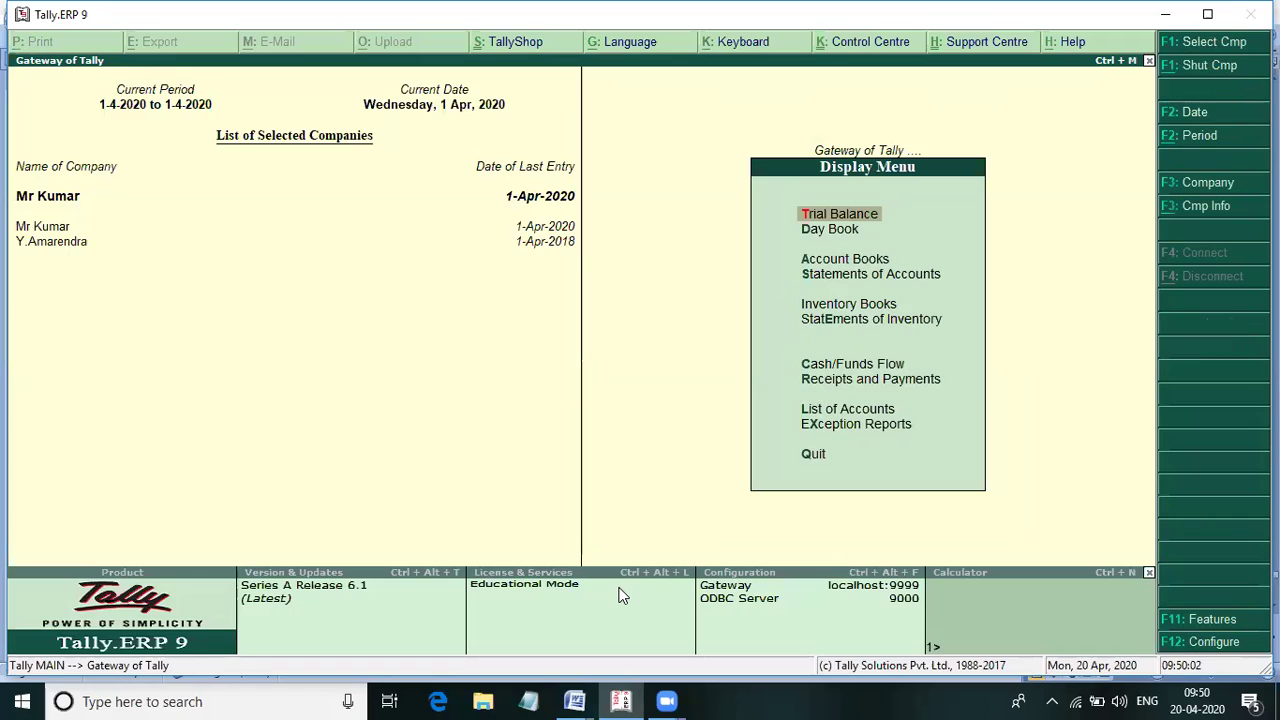
{"action": "key", "text": "Down"}
{"action": "key", "text": "Down"}
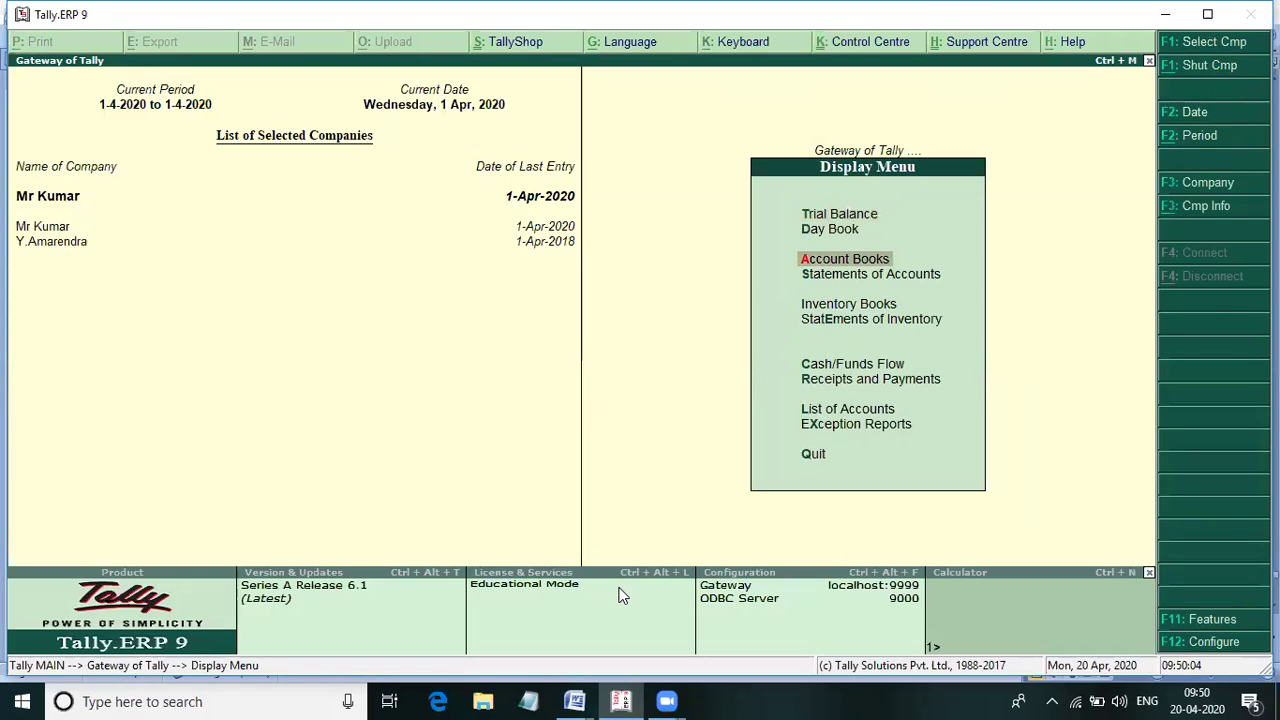
{"action": "key", "text": "Return"}
{"action": "key", "text": "Return"}
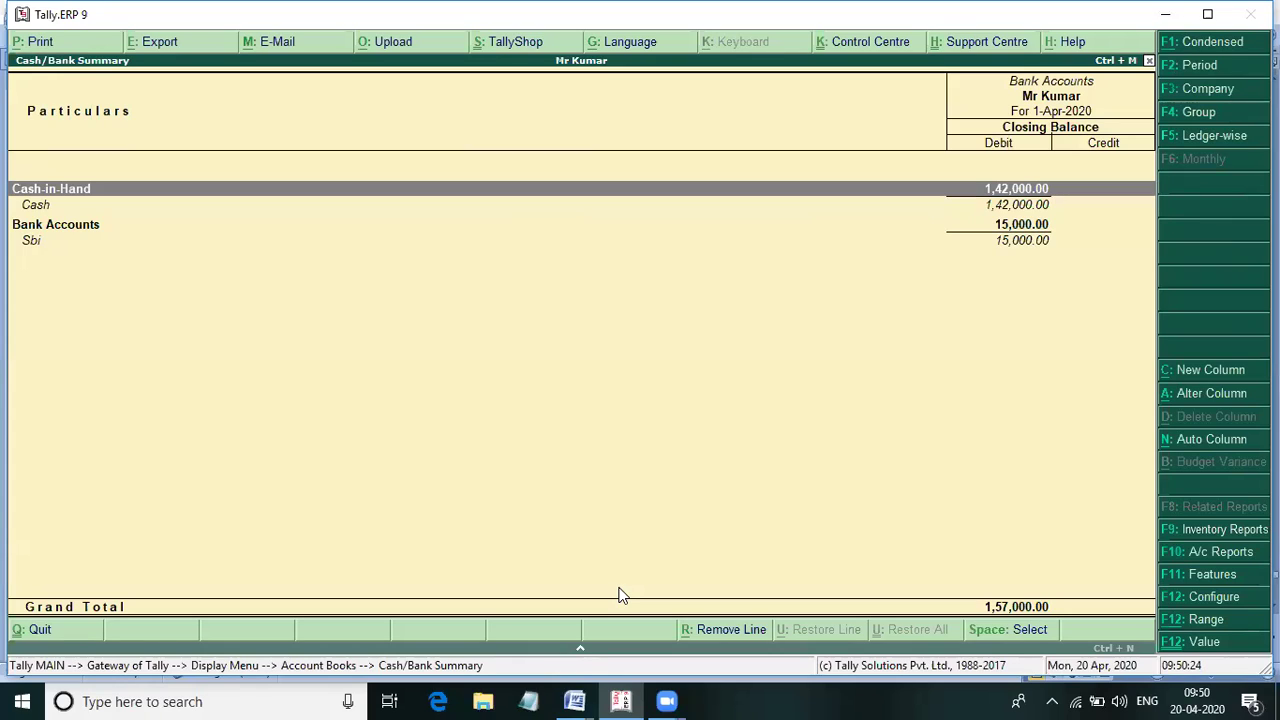
- Switch to the Word notes to compare the cash and SBI balances, and review the Deprecation section before Problem 1
{"action": "key", "text": "alt+Tab"}
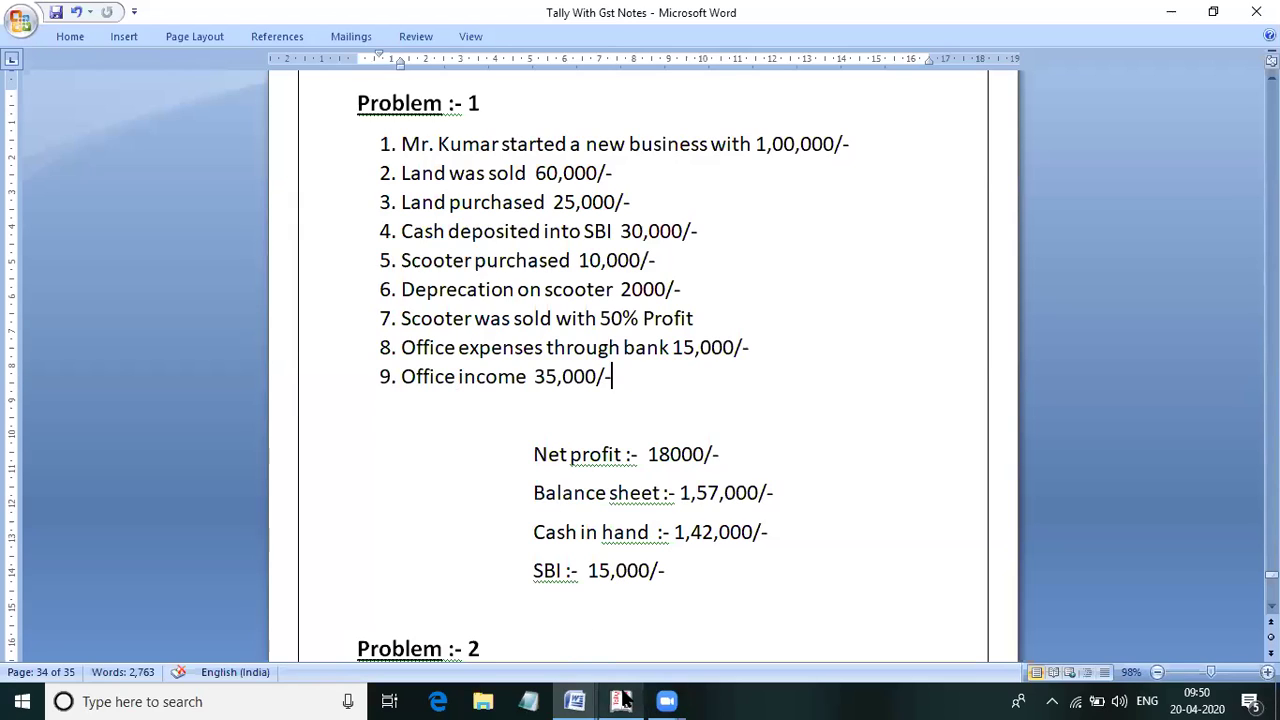
{"action": "mouse_move", "coordinate": [621, 700]}
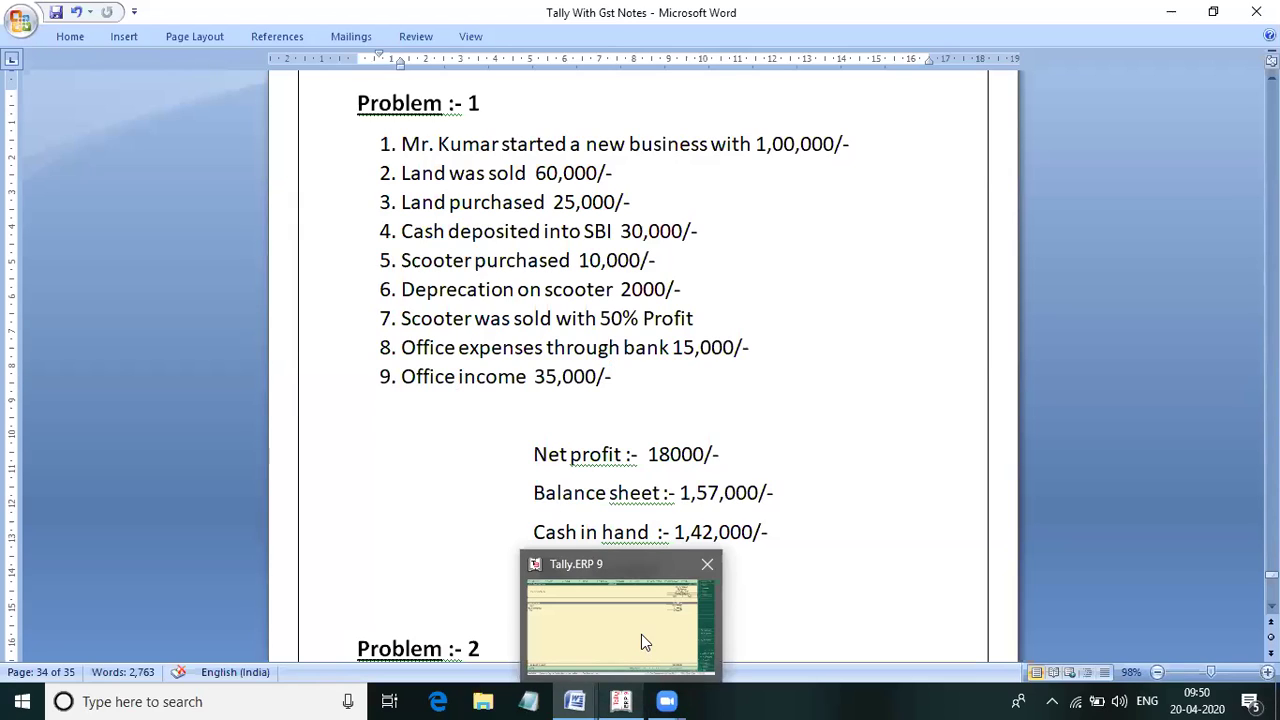
{"action": "mouse_move", "coordinate": [676, 597]}
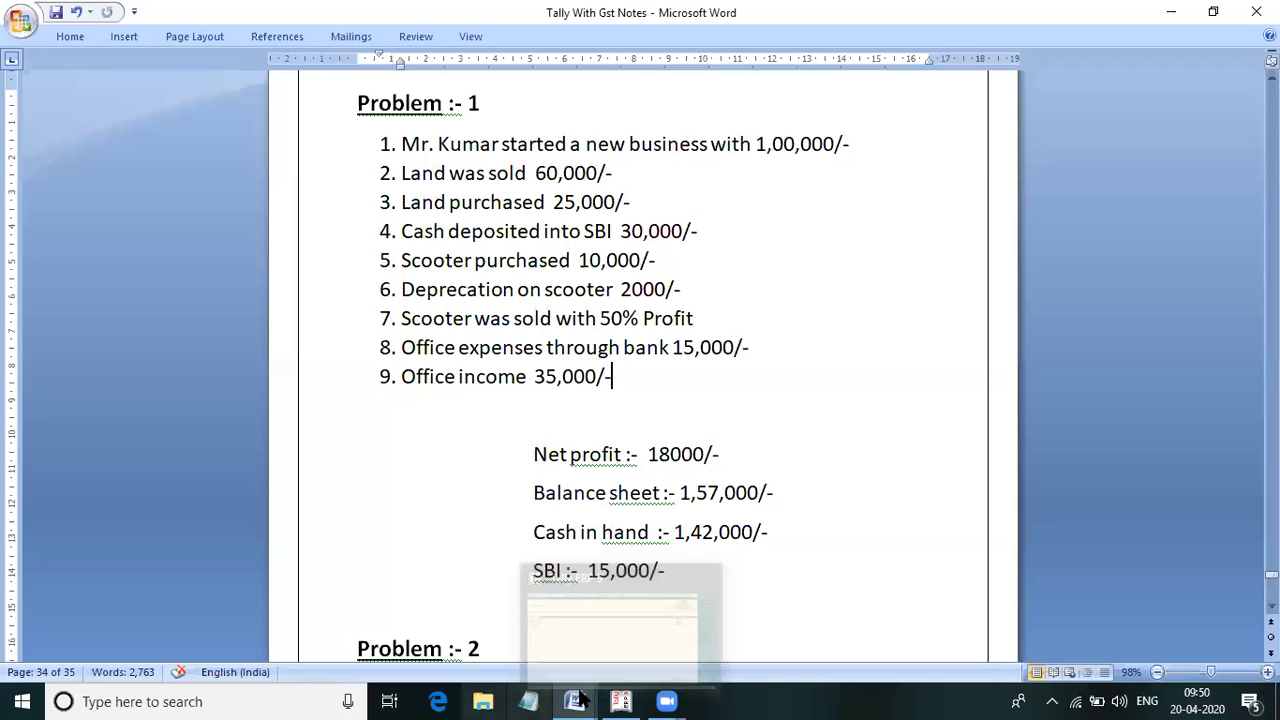
{"action": "scroll", "coordinate": [551, 403], "scroll_direction": "up", "scroll_amount": 10}
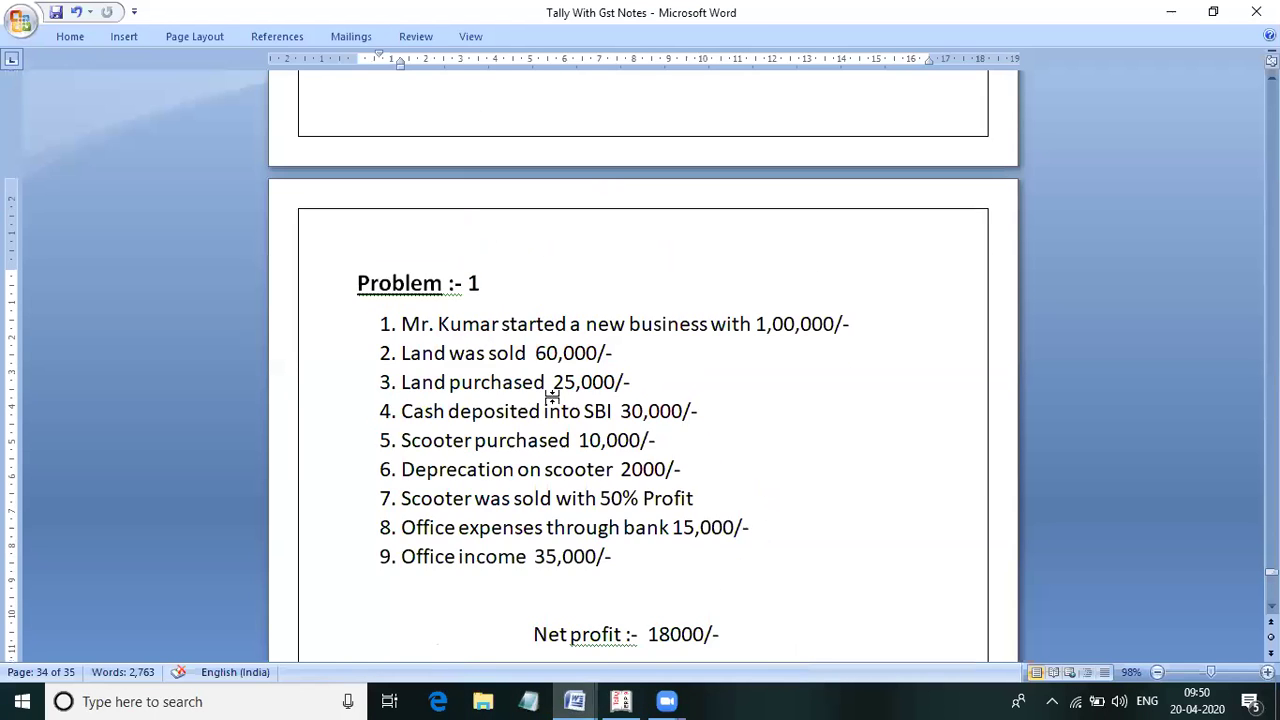
{"action": "scroll", "coordinate": [554, 399], "scroll_direction": "up", "scroll_amount": 6}
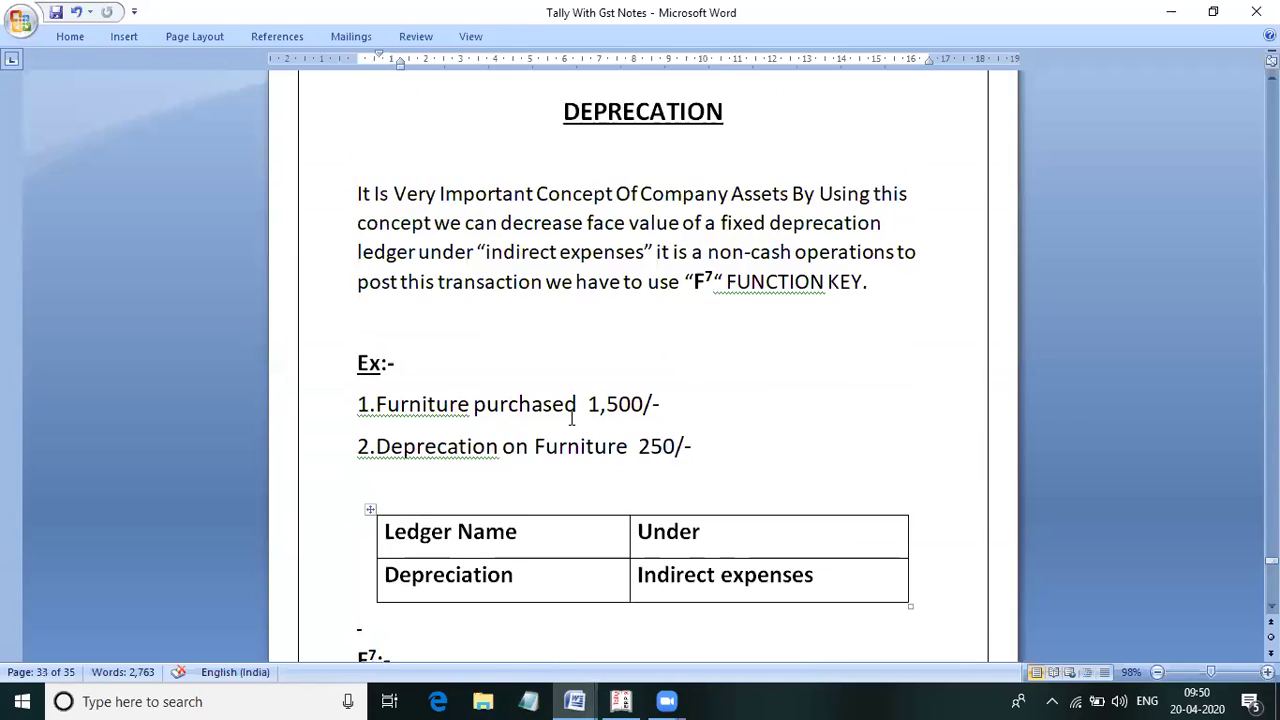
{"action": "scroll", "coordinate": [575, 420], "scroll_direction": "up", "scroll_amount": 2}
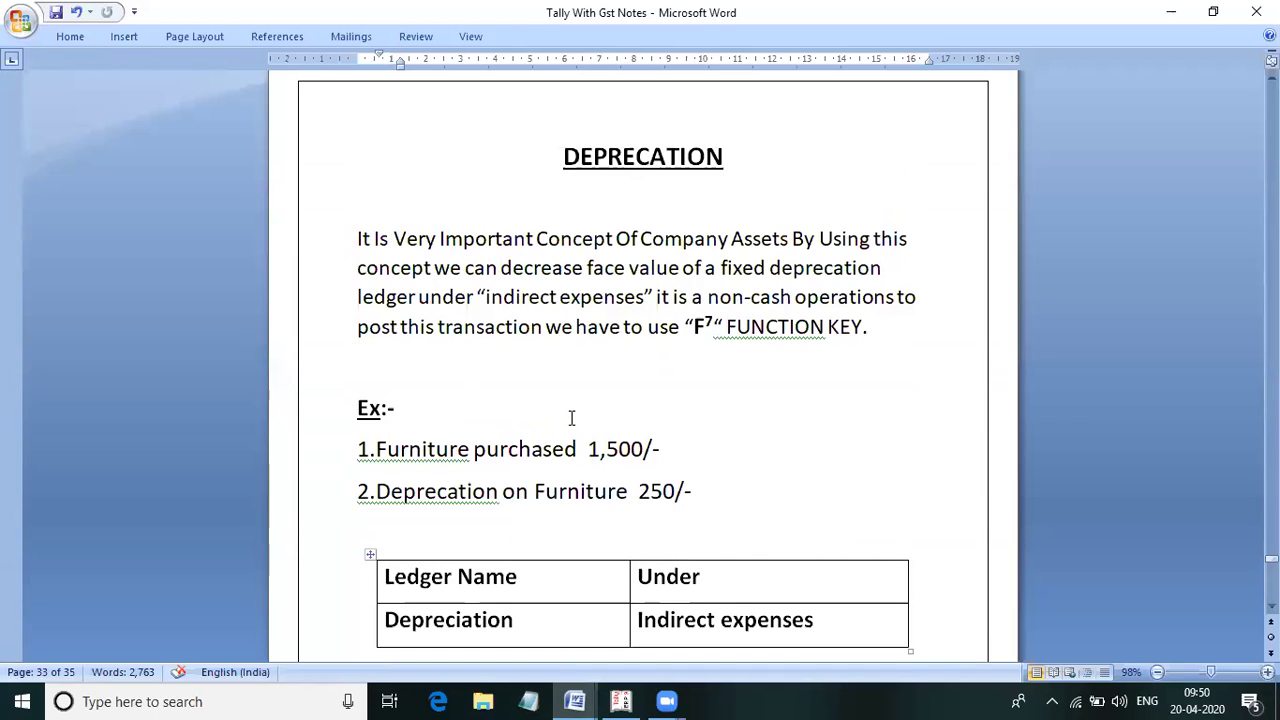